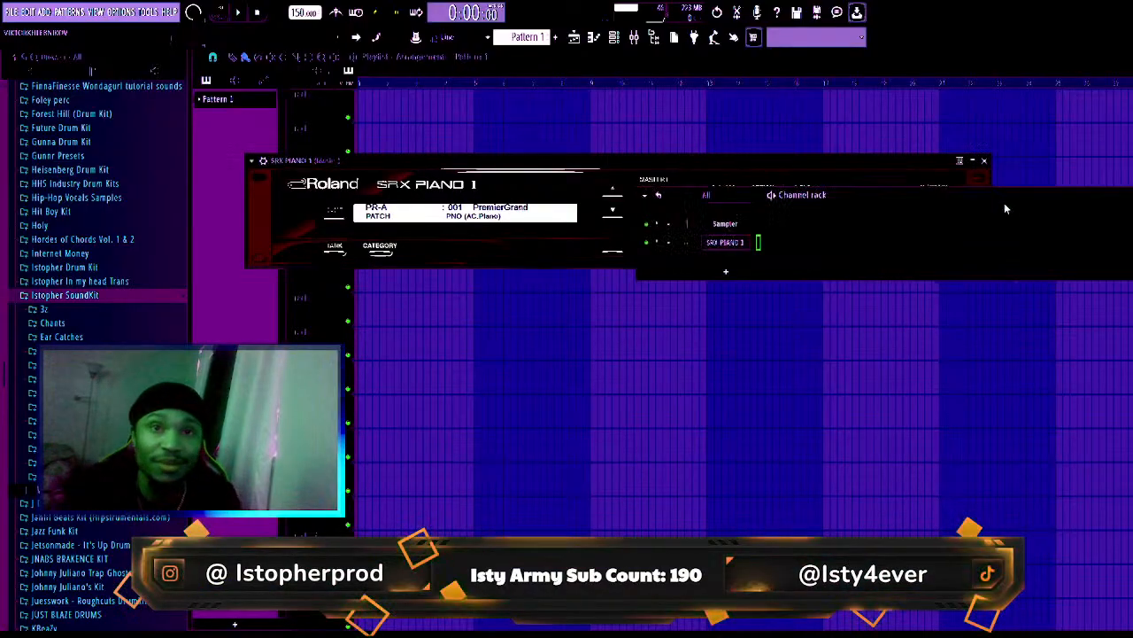
- Open the SRX PIANO 1 piano roll and stack one-bar D5 and A#5 notes at the start of bar 1
key(F7)
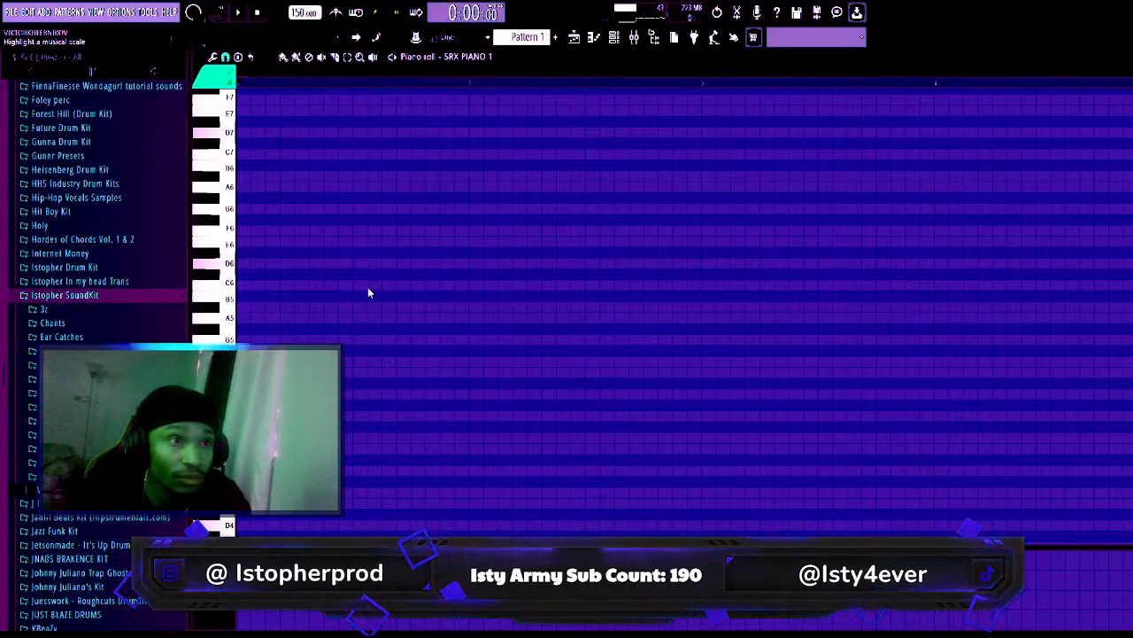
click(531, 174)
right_click(531, 175)
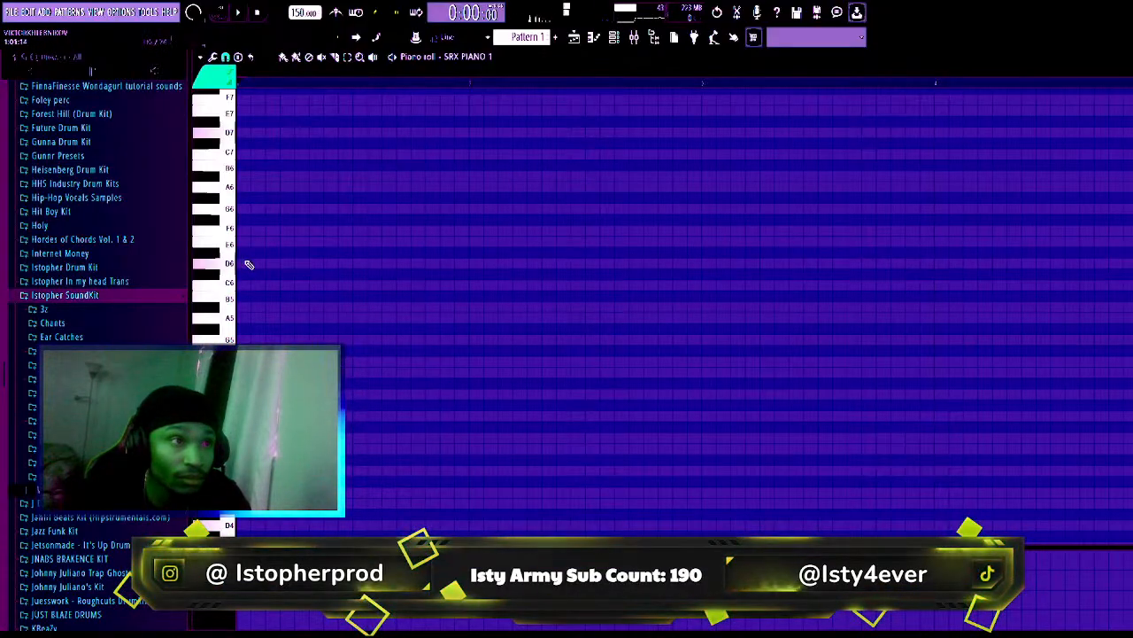
click(242, 263)
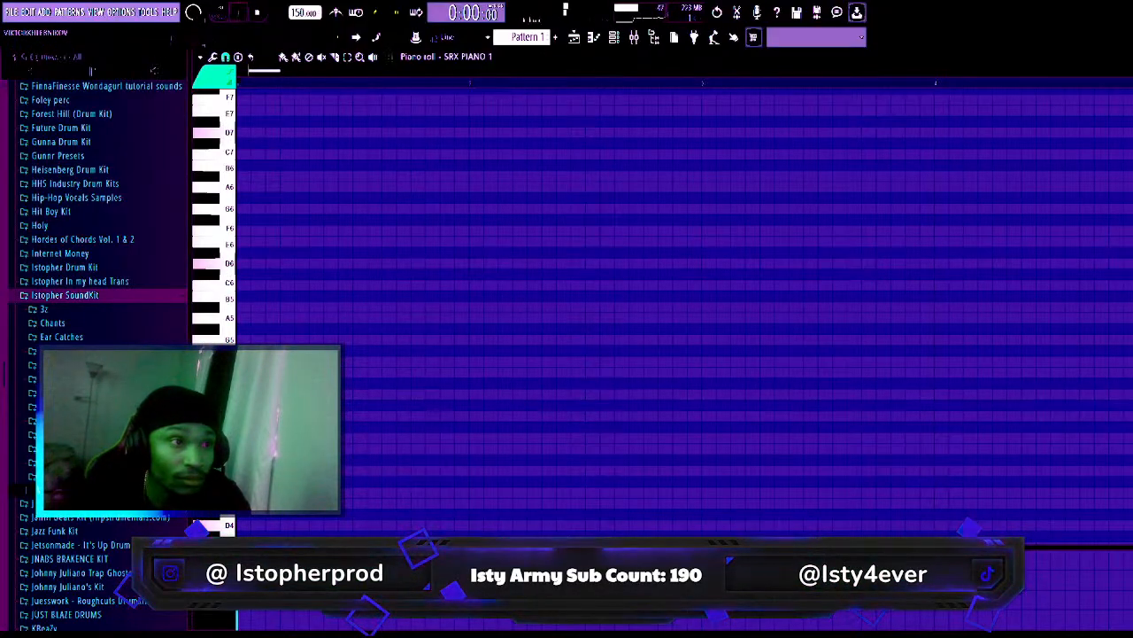
drag(239, 394, 468, 394)
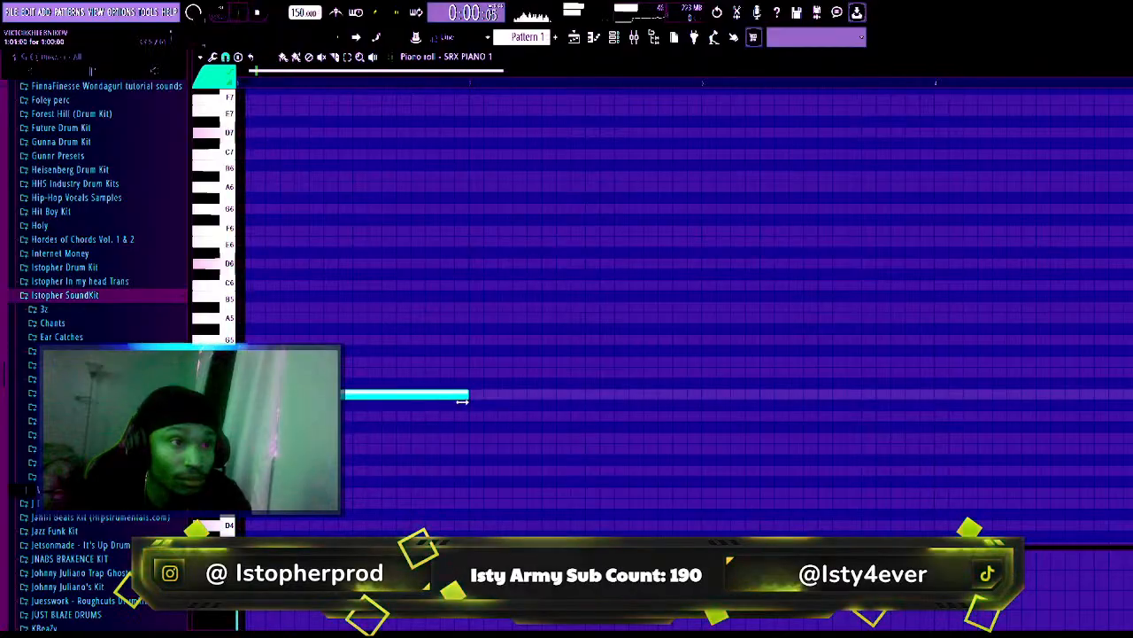
click(239, 361)
drag(288, 361, 285, 306)
- Audition the chord and add a one-bar D6 note starting on beat 2 of bar 1
key(space)
key(space)
click(241, 264)
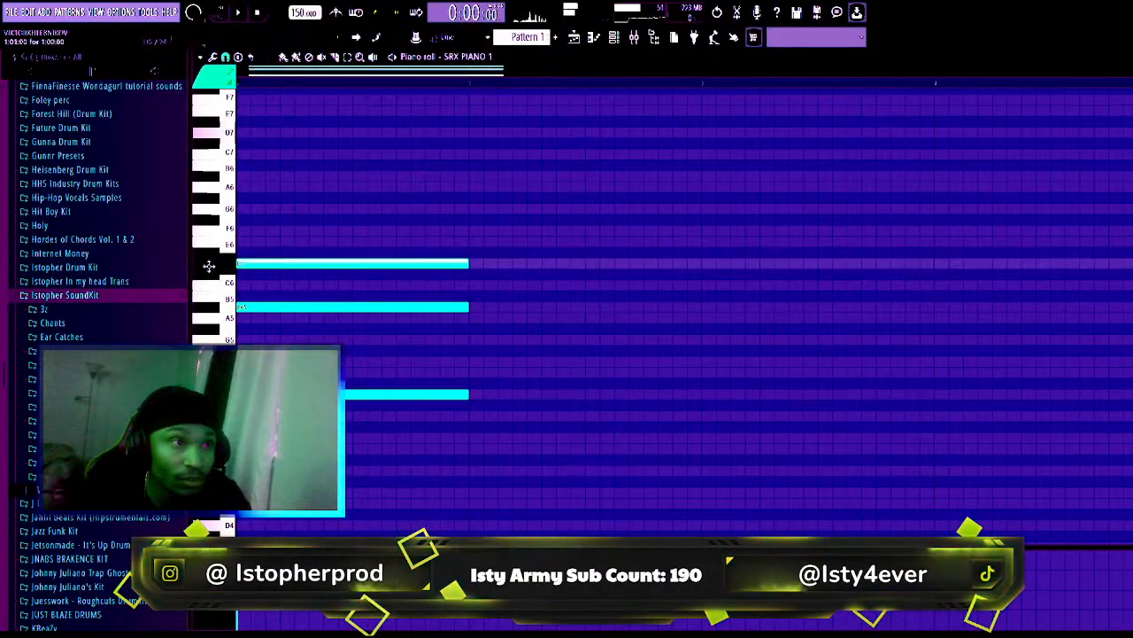
drag(286, 263, 352, 261)
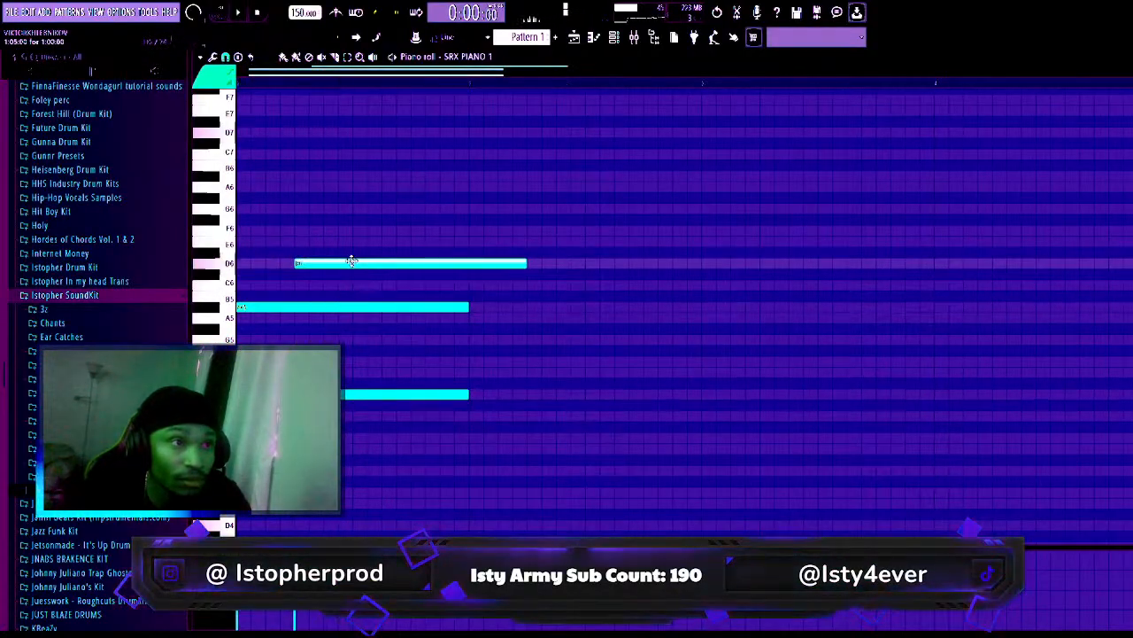
key(space)
- Add an F6 note on beat 3 of bar 1 and shorten it to one beat
click(354, 242)
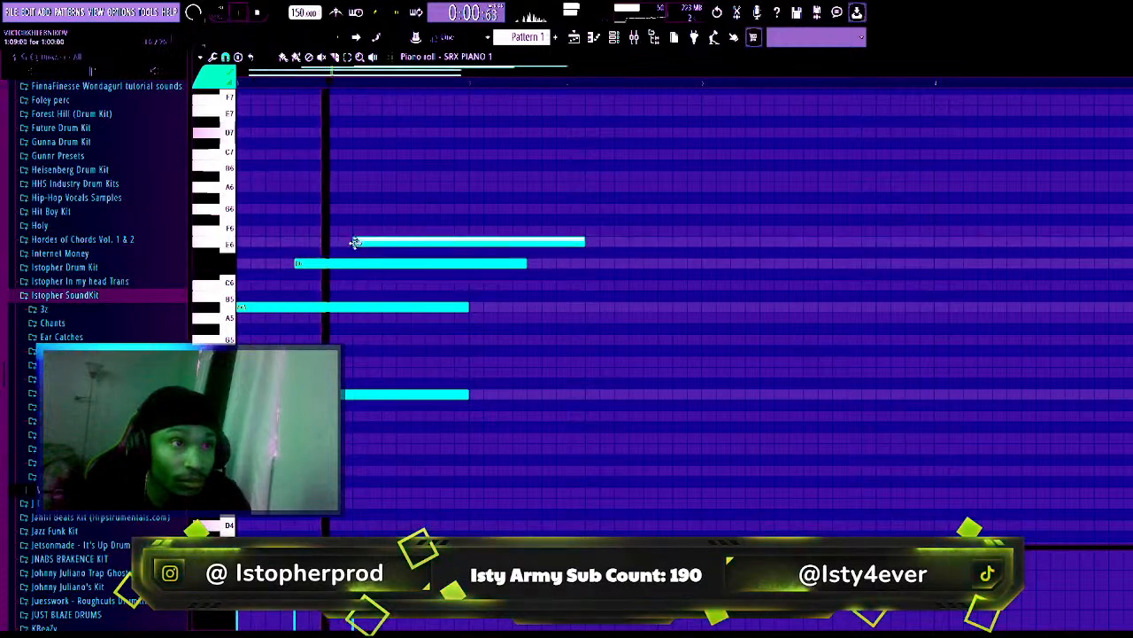
drag(354, 242, 399, 227)
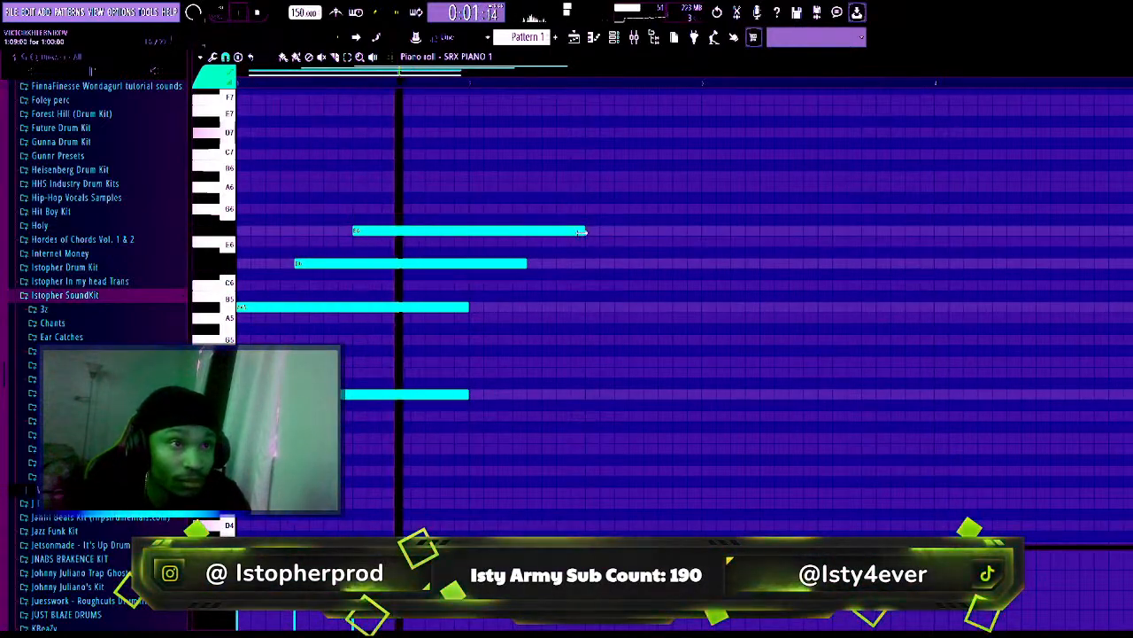
key(space)
drag(579, 231, 558, 234)
key(space)
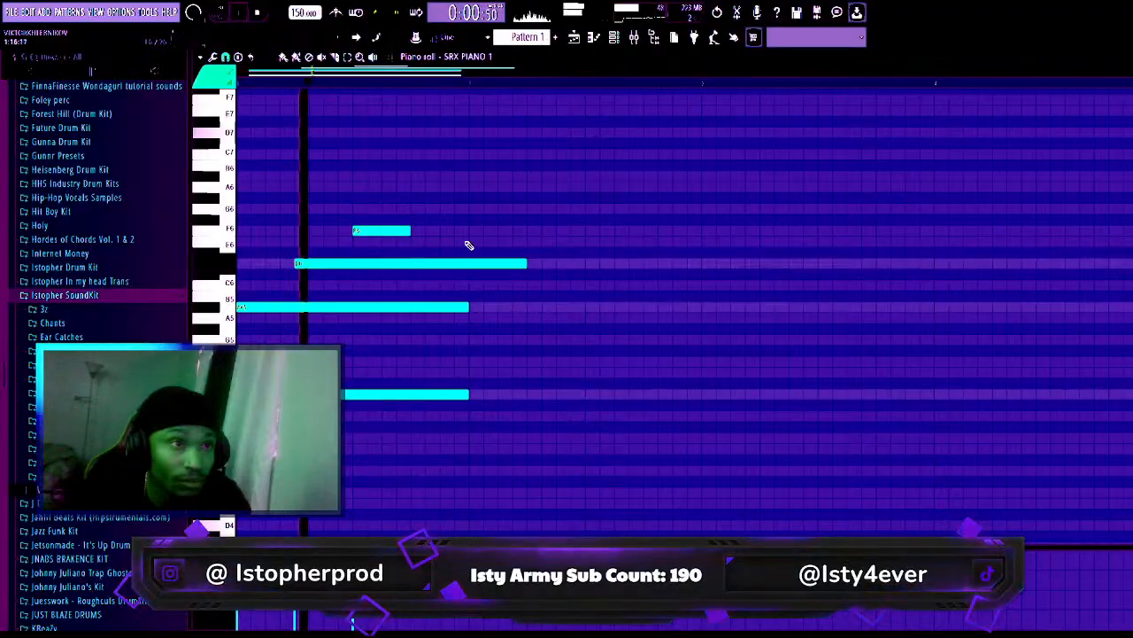
- Fill bar 2 with a one-beat E6 on beat 1 and a two-beat D6 on beat 3, ending bar 1's D6 at the barline
click(470, 240)
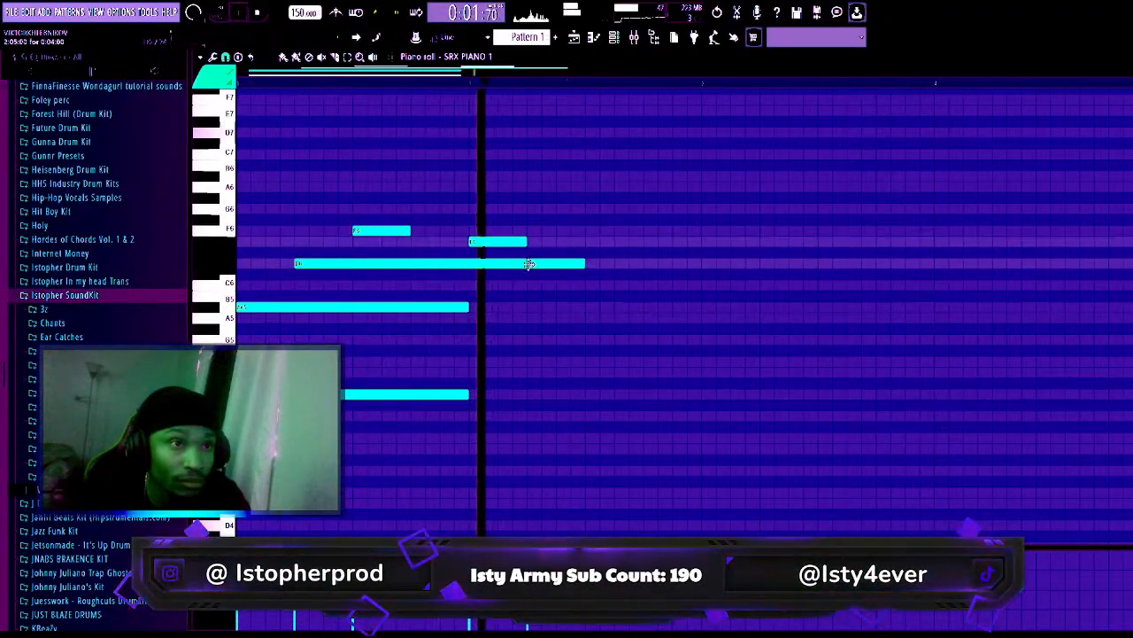
drag(528, 264, 472, 264)
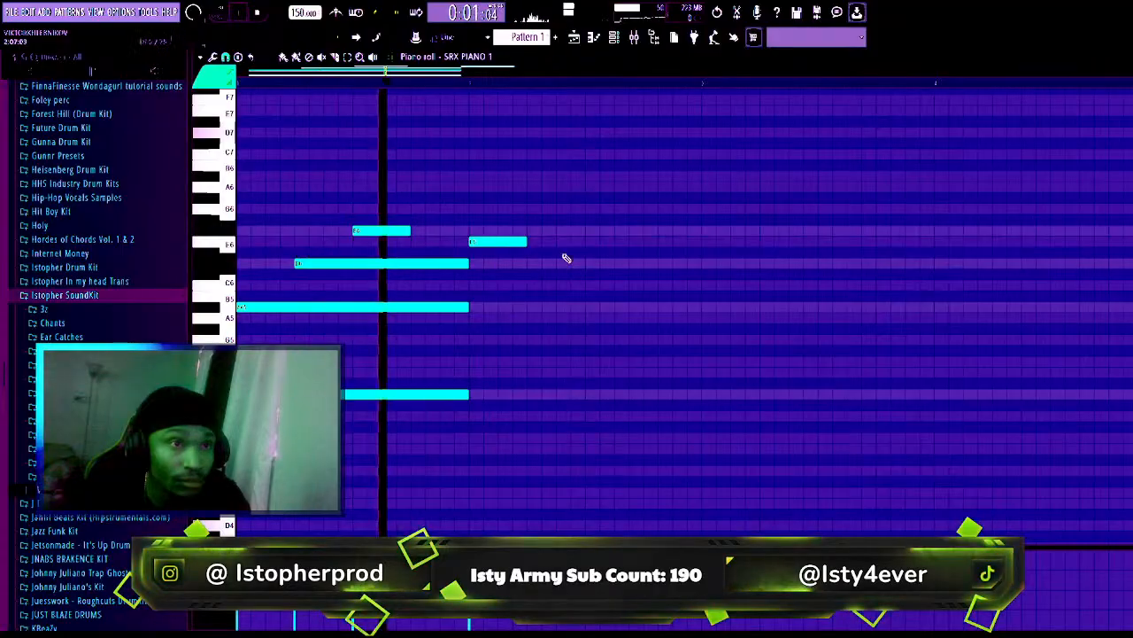
click(585, 231)
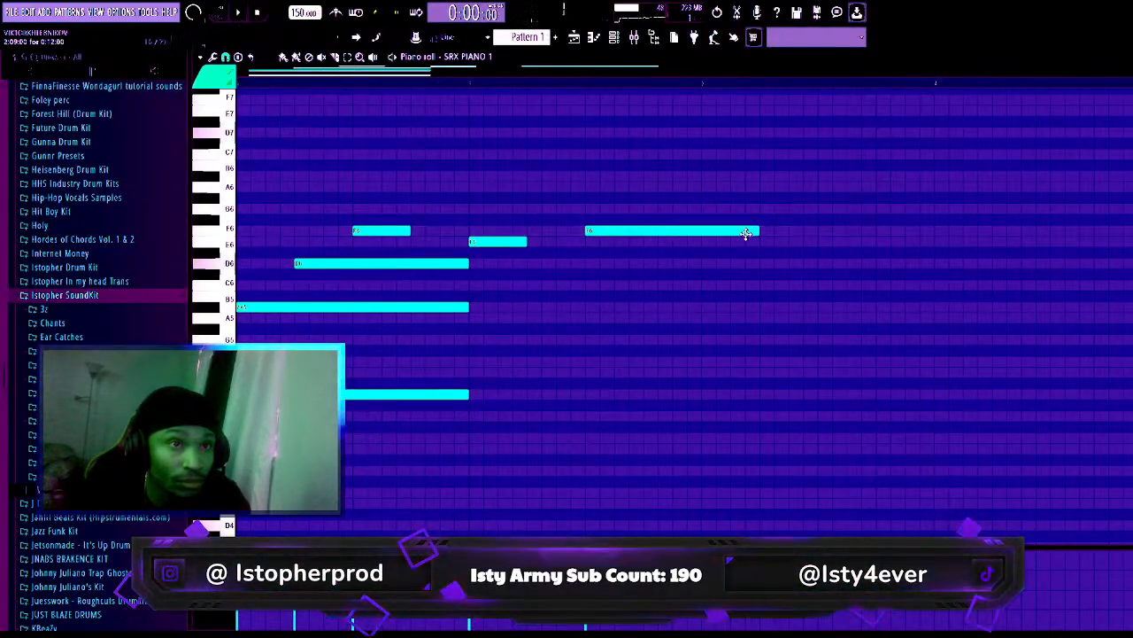
right_click(682, 232)
click(589, 264)
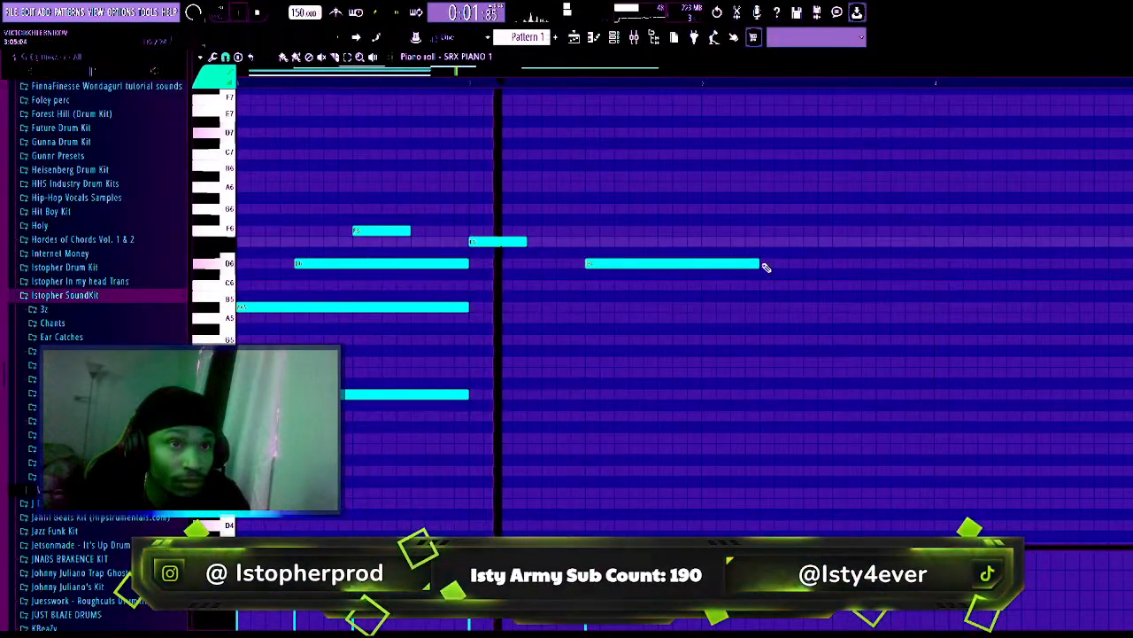
drag(752, 264, 700, 266)
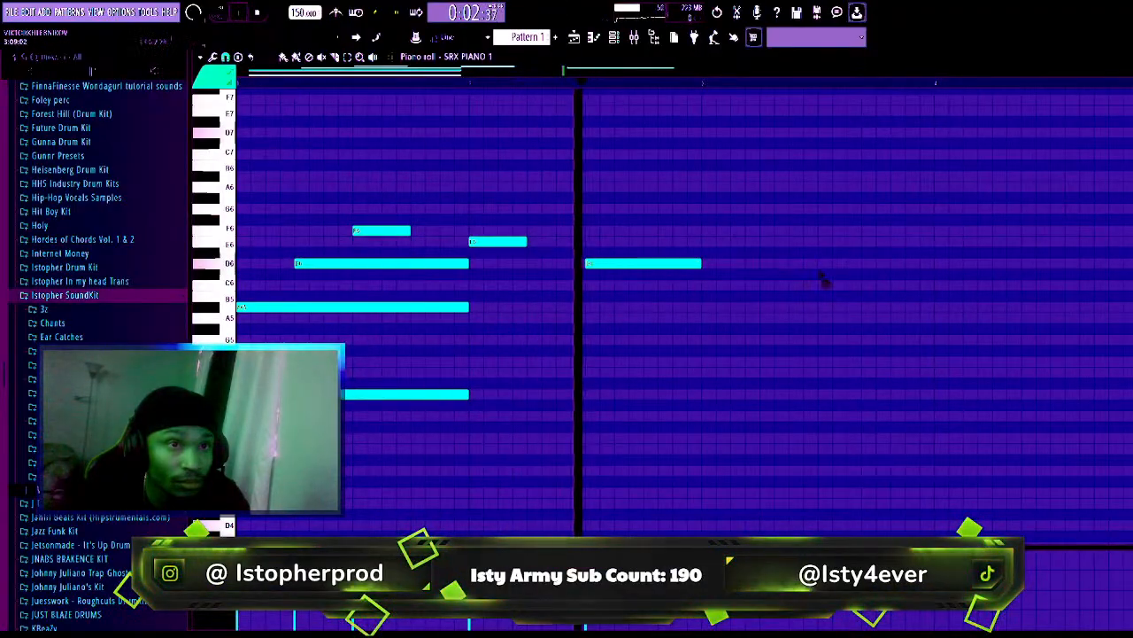
- Duplicate the two-bar phrase into bars 3 and 4 and deselect the copied notes
key(ctrl+b)
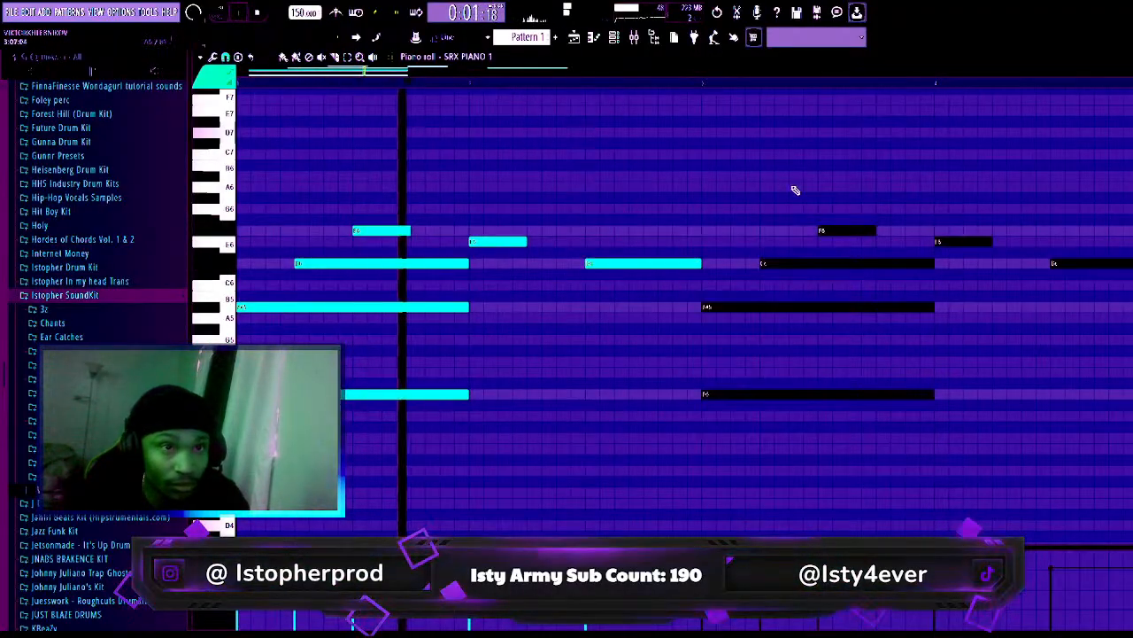
key(ctrl+d)
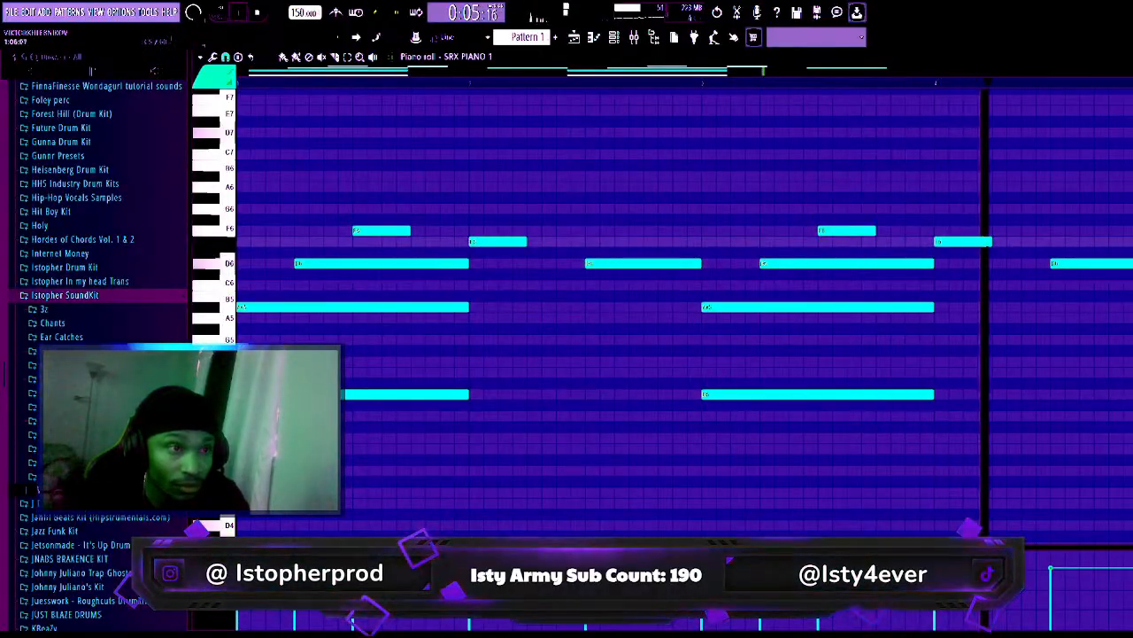
- Add one-bar D4 and A#4 notes at the starts of bars 1 and 3 to thicken the chords
click(255, 524)
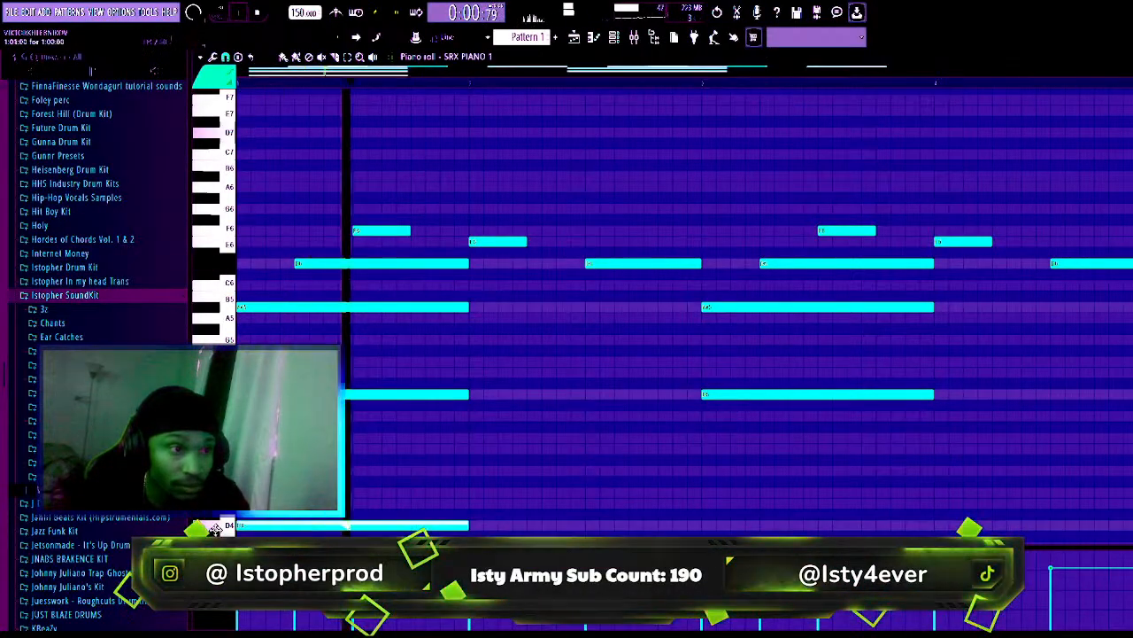
click(709, 527)
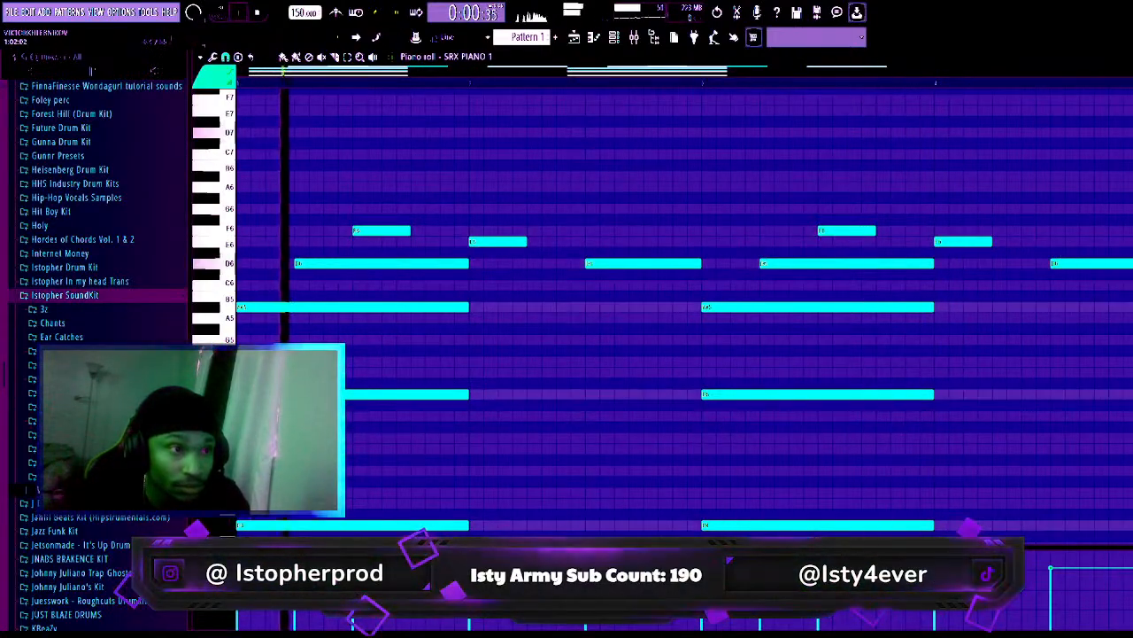
click(257, 438)
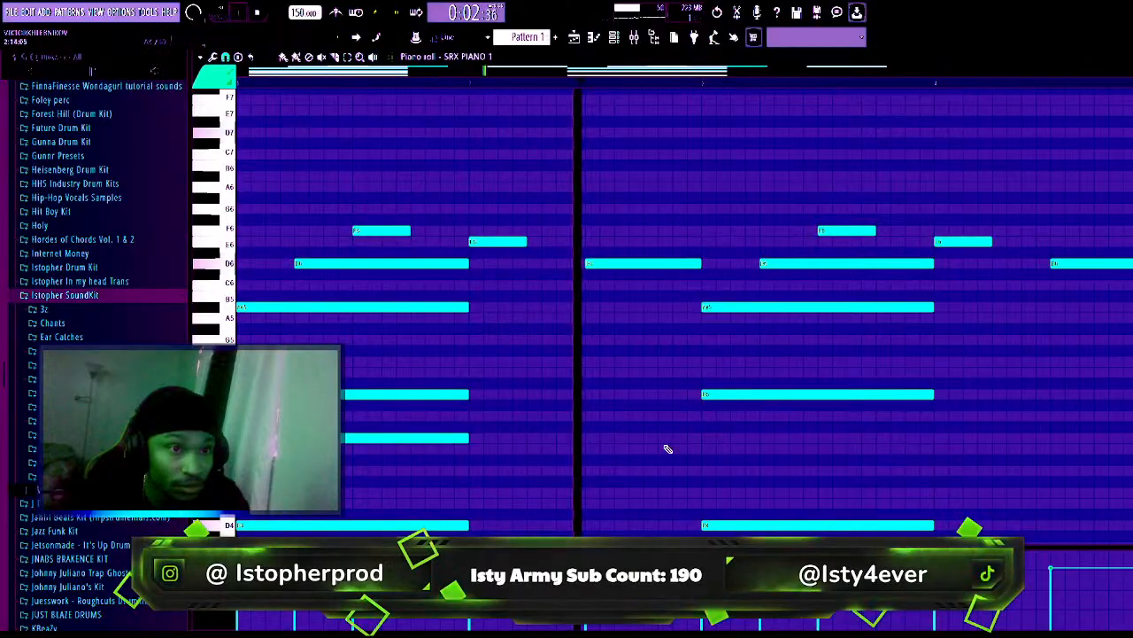
click(704, 438)
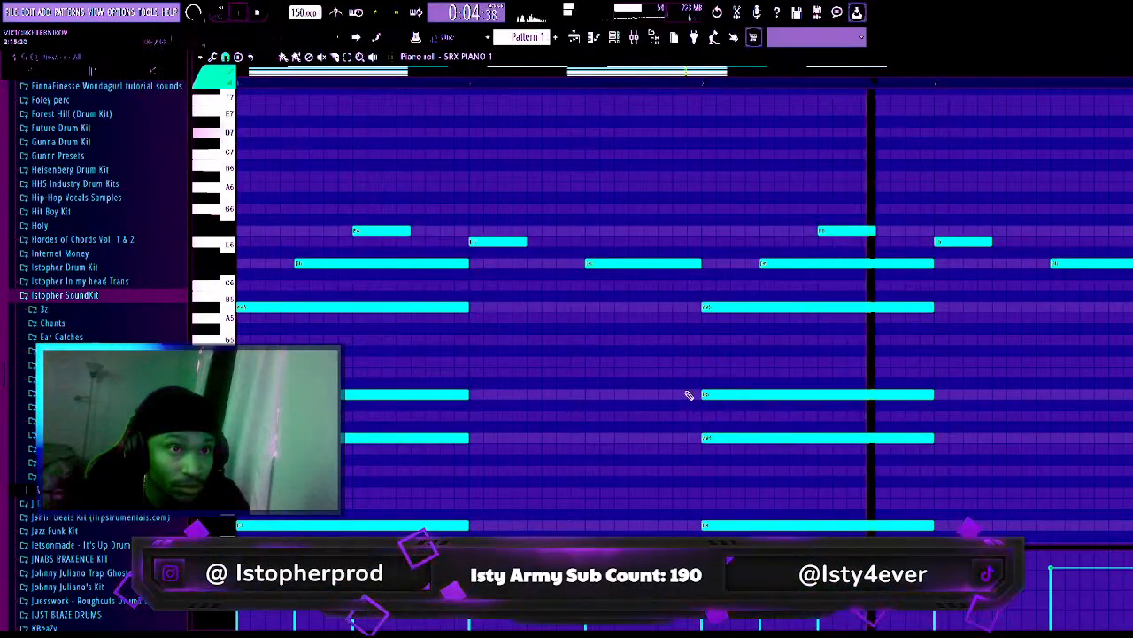
- Add a three-beat A5 note and position it at the start of bar 4, auditioning the pattern
click(362, 321)
key(space)
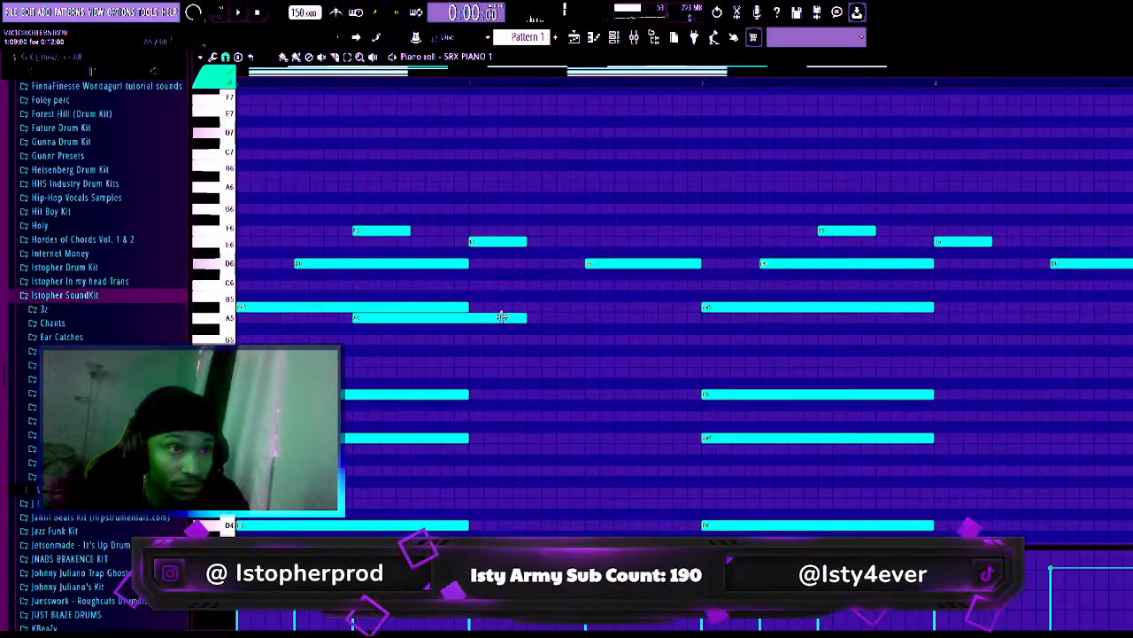
key(space)
click(583, 318)
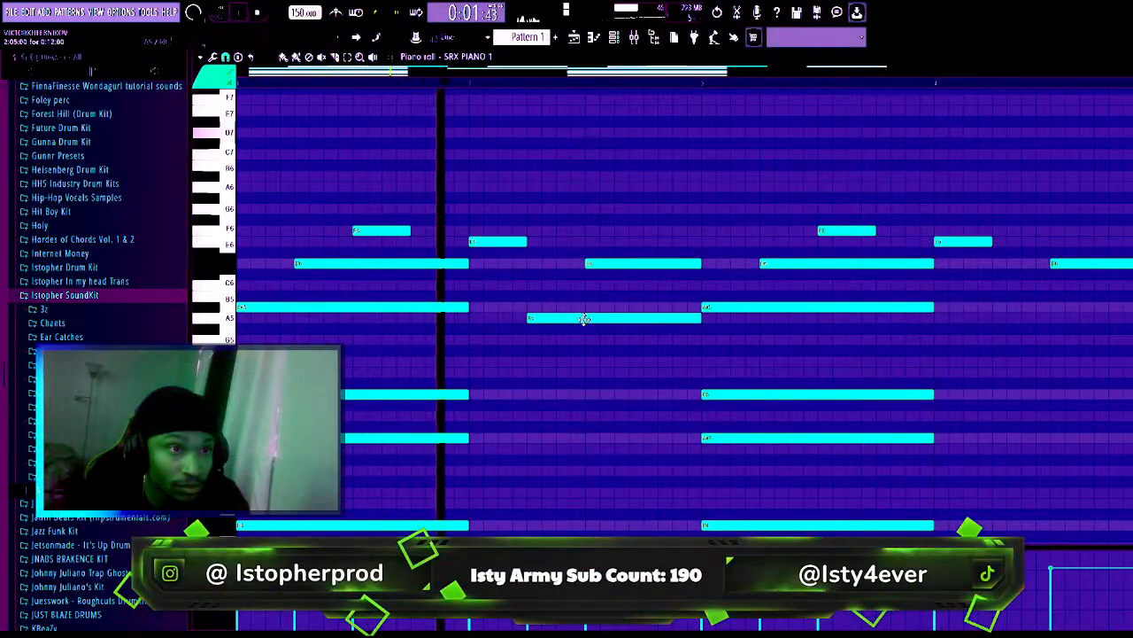
key(space)
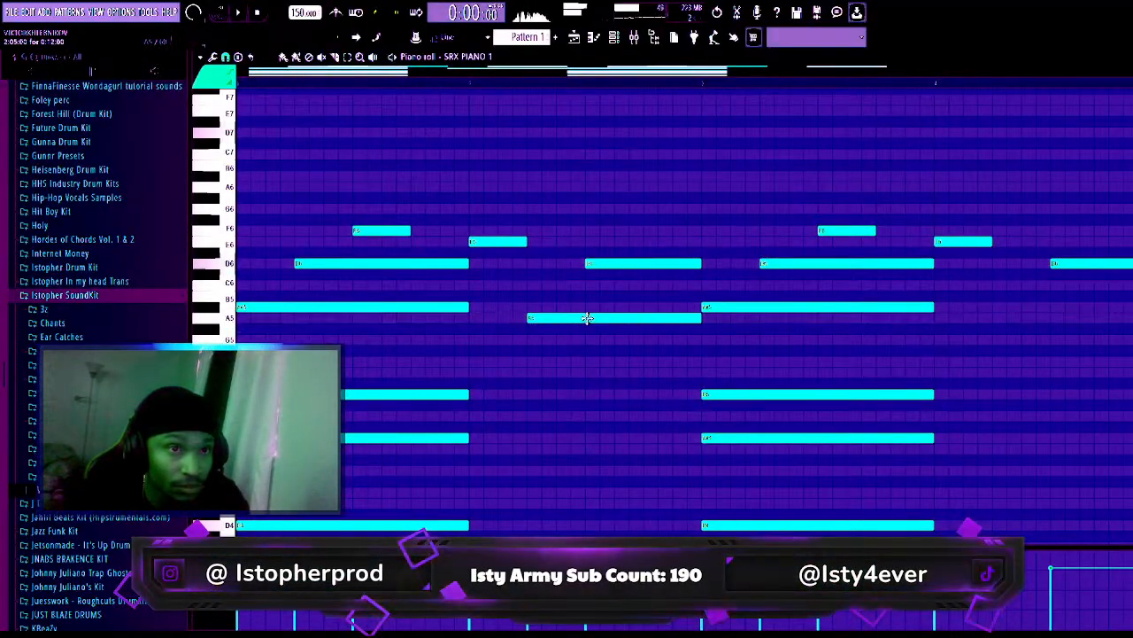
drag(587, 318, 898, 326)
key(space)
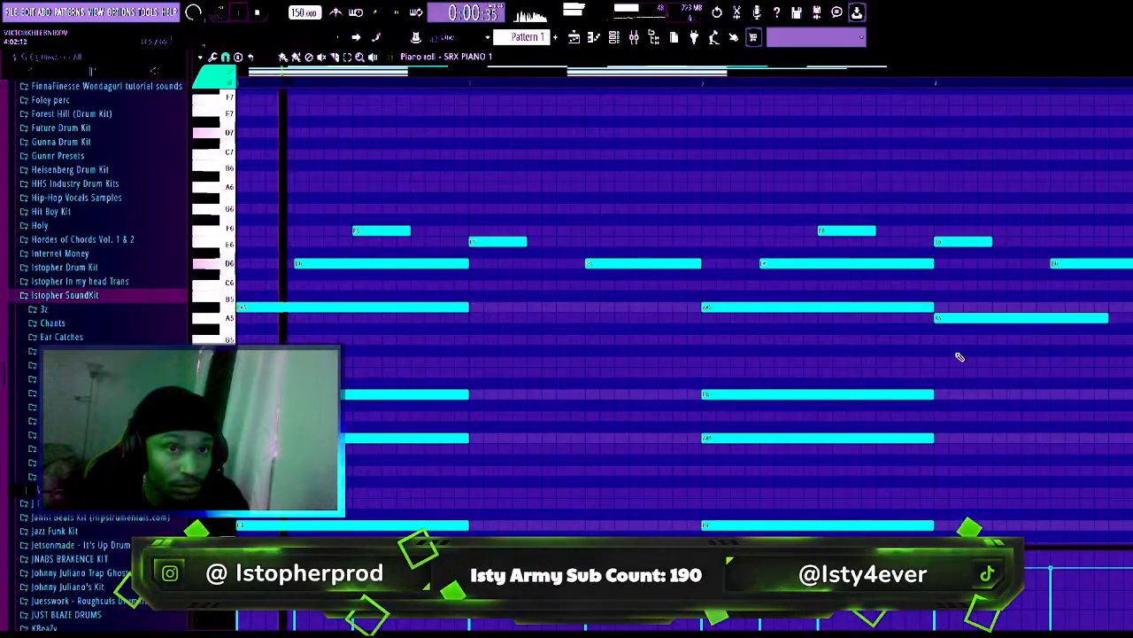
- Add a three-beat F5 note beneath the A5 at the start of bar 4 and replay the pattern
click(938, 361)
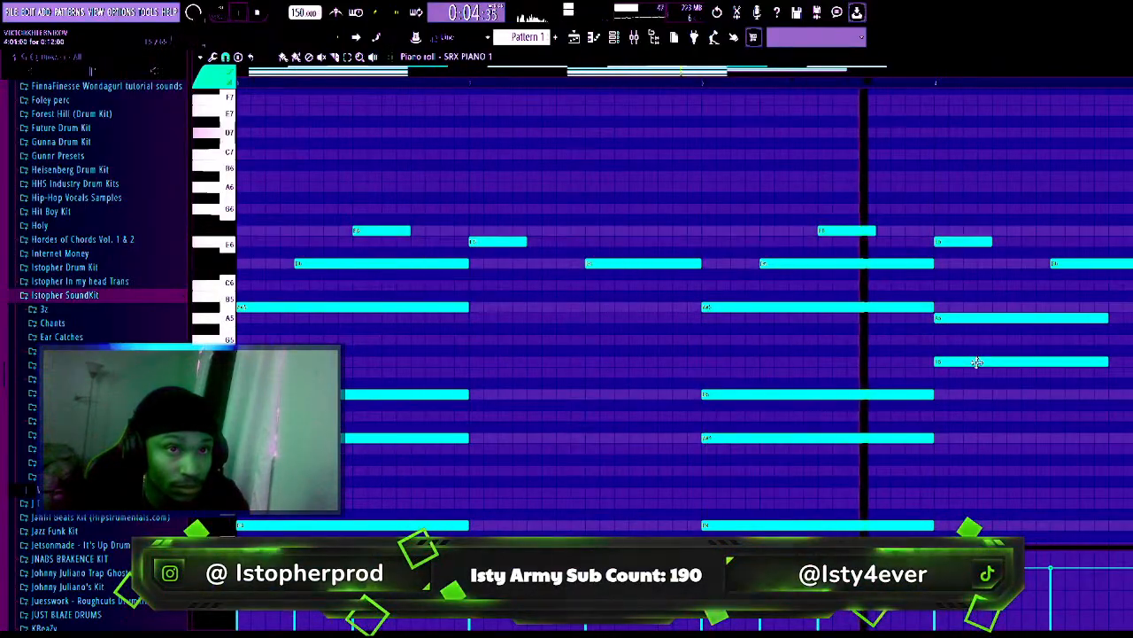
key(space)
key(space)
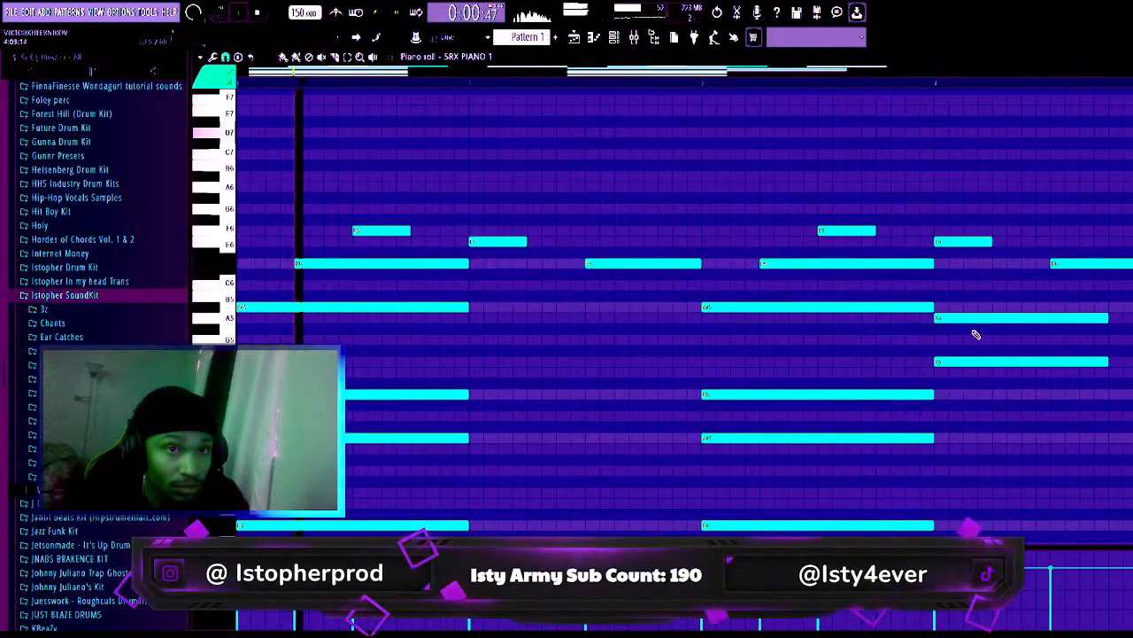
- Lower bar 4's F5 to E5 and its A5 to G5, keeping both three-beat notes at the start of the bar
drag(969, 318, 1027, 319)
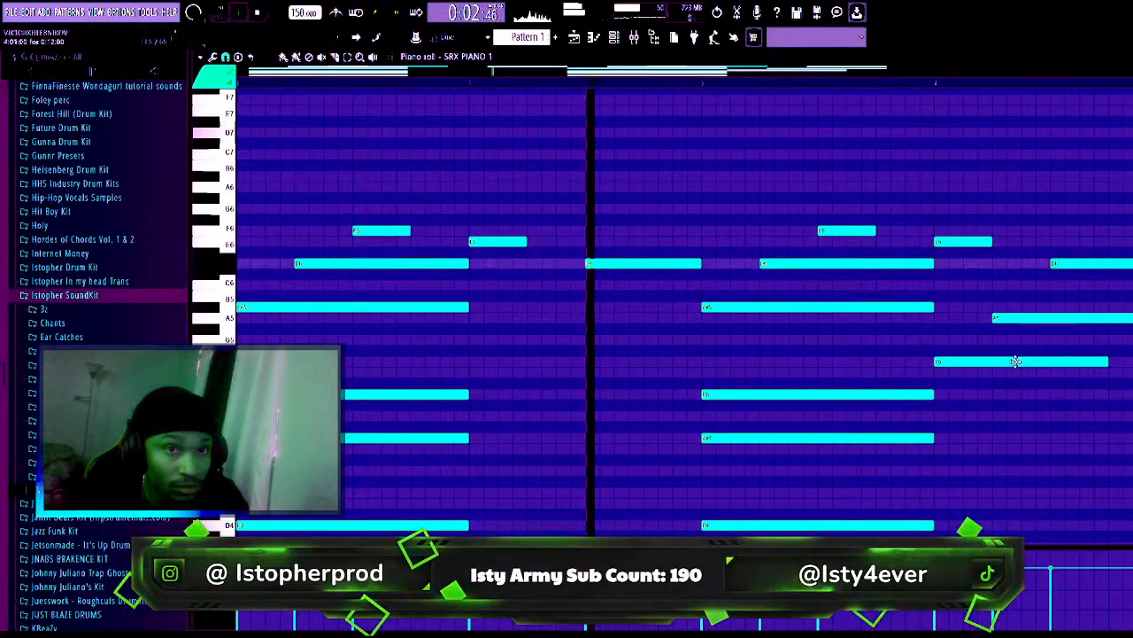
drag(1021, 361, 1080, 372)
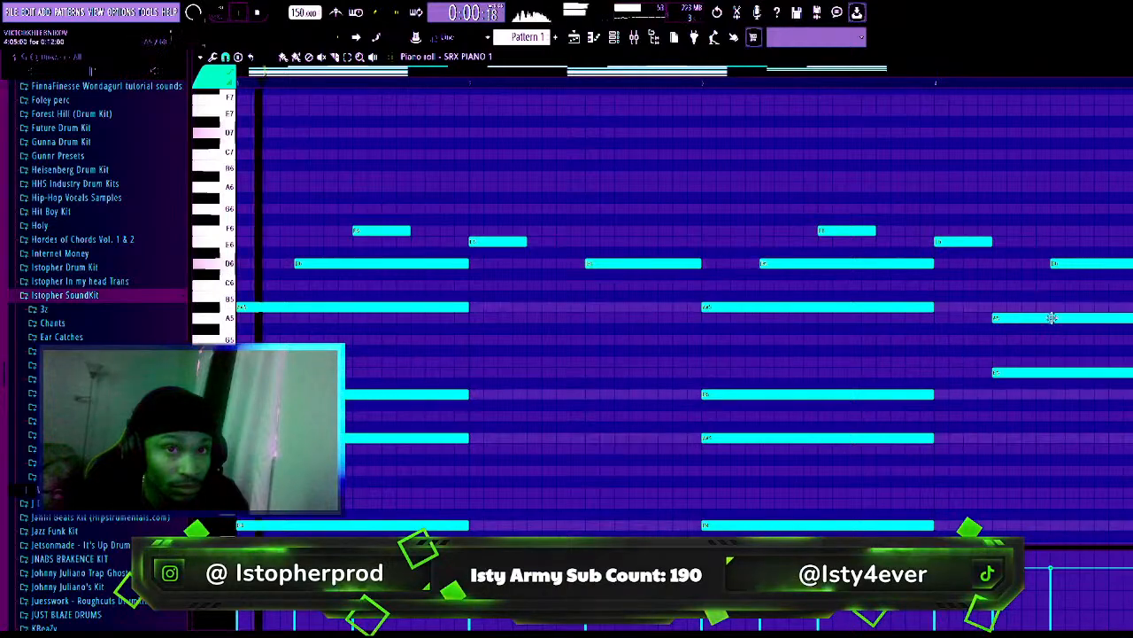
drag(1053, 318, 996, 318)
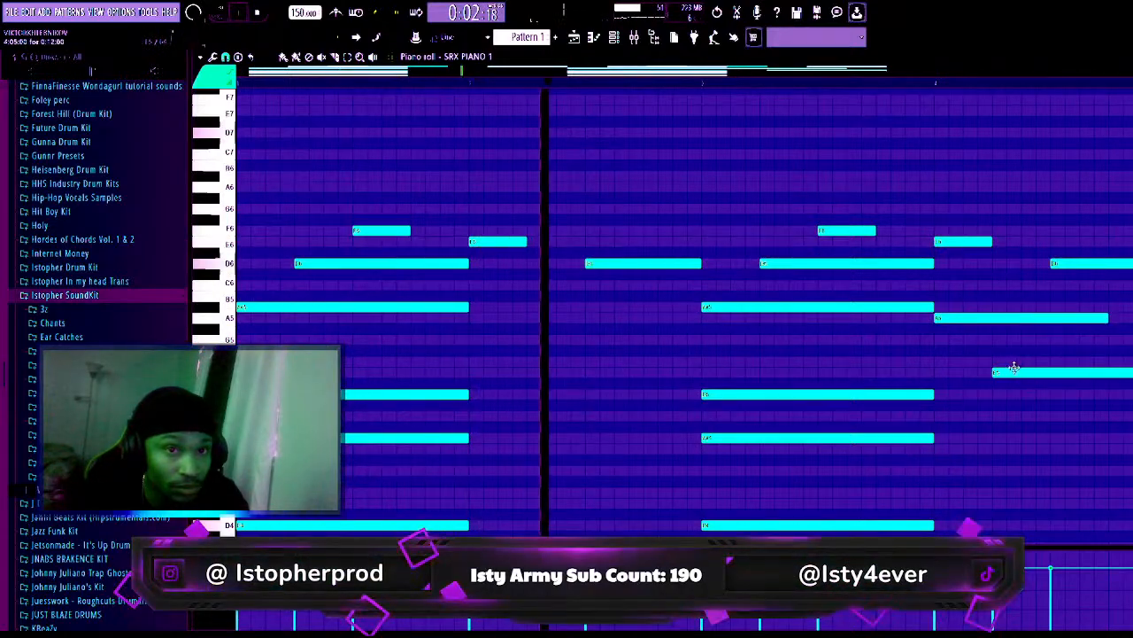
drag(1016, 372, 958, 375)
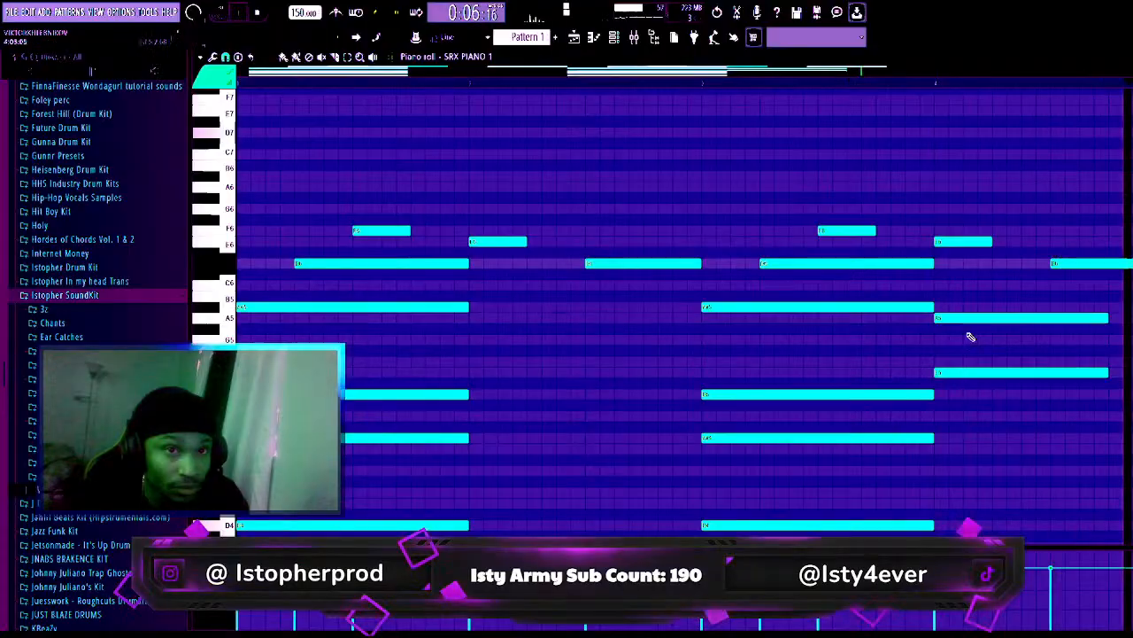
drag(963, 318, 963, 340)
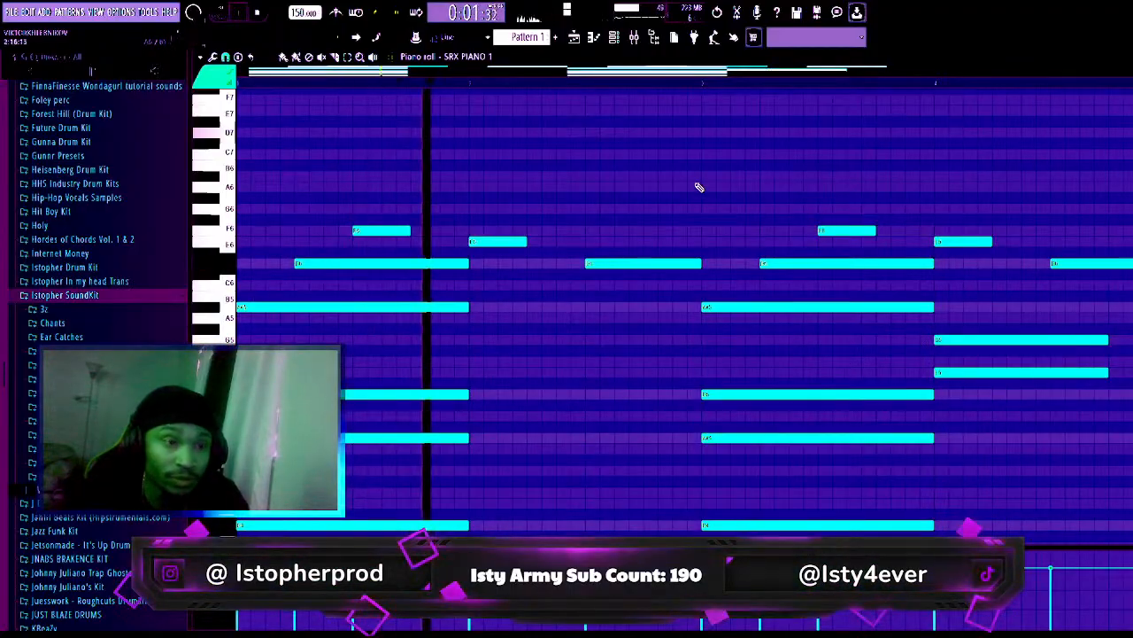
- Copy the four-bar phrase into bars 5 to 8, transposed down five semitones, and deselect the copy
scroll(699, 187, right, 2)
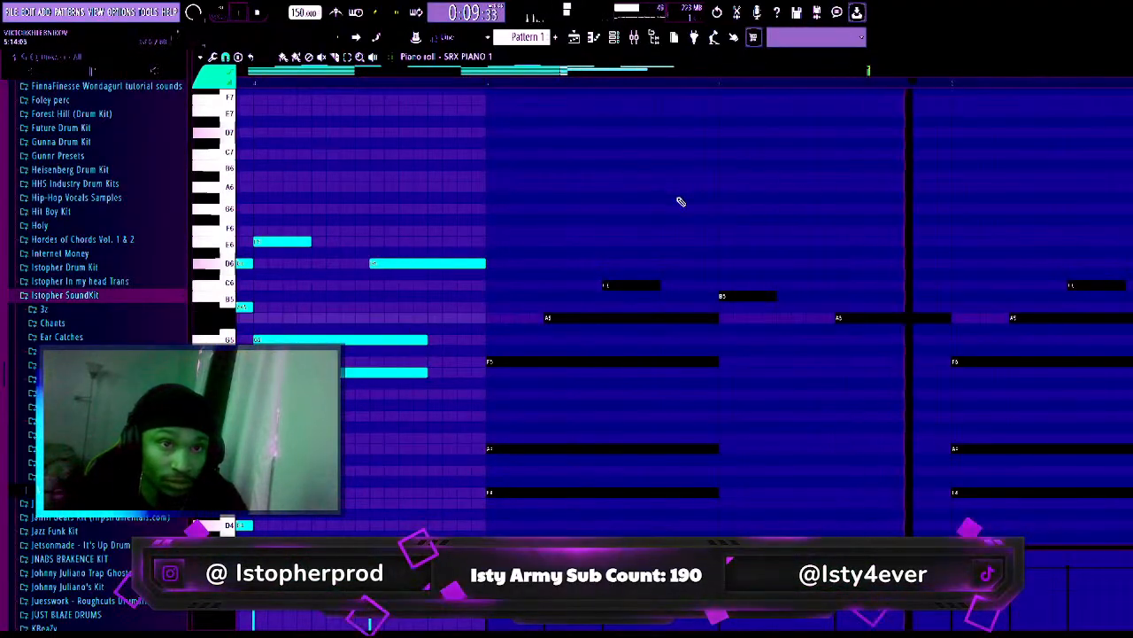
click(748, 244)
right_click(767, 240)
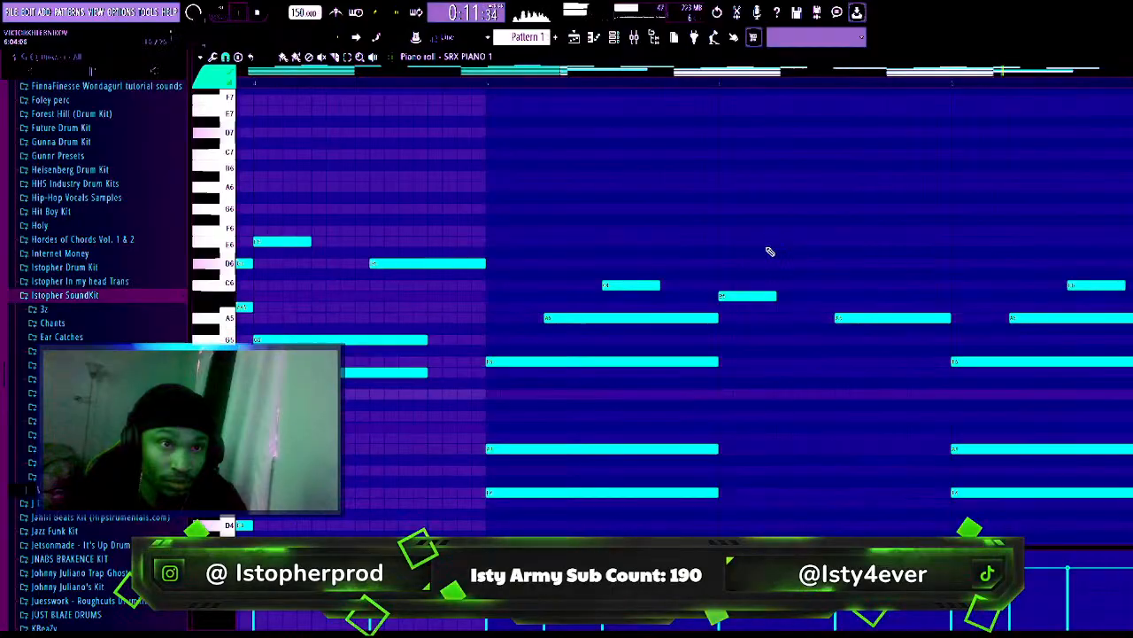
- Lower the B5 at the start of bar 6 to A#5 and the B4 at the start of bar 8 to A4
drag(752, 294, 753, 305)
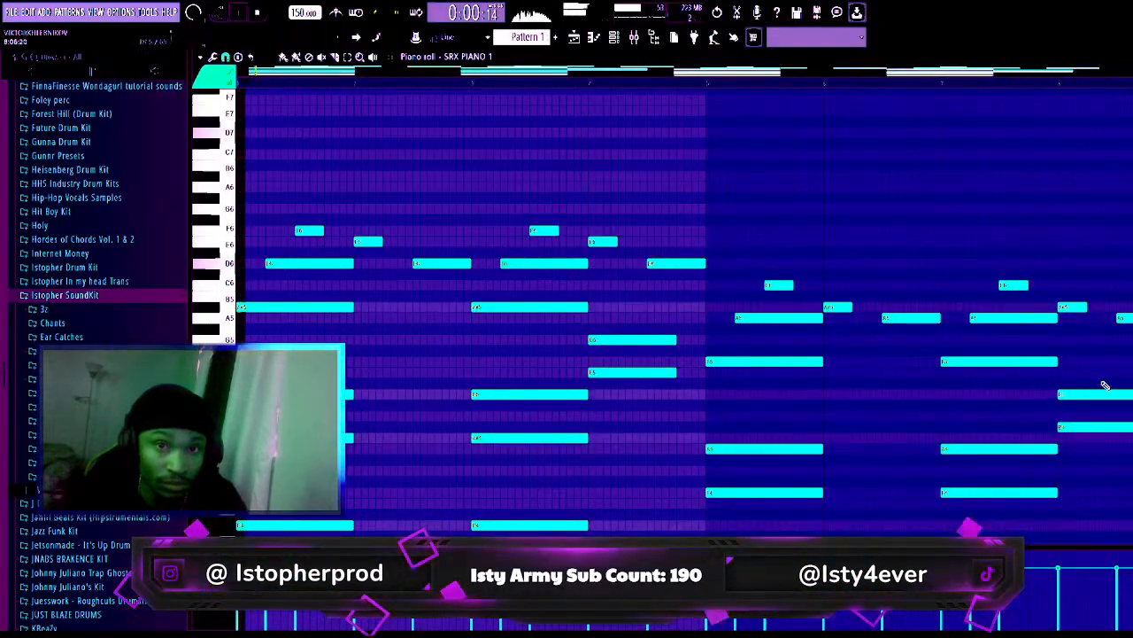
drag(1088, 425, 1088, 448)
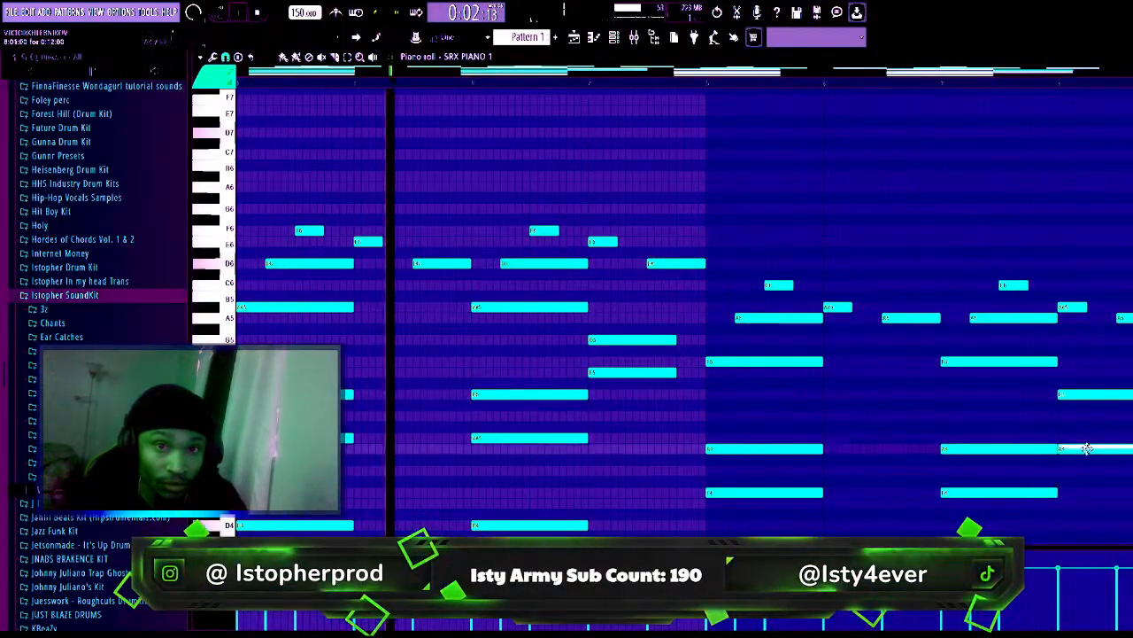
- Raise the A4 at the start of bar 8 to A#4
click(981, 406)
right_click(980, 405)
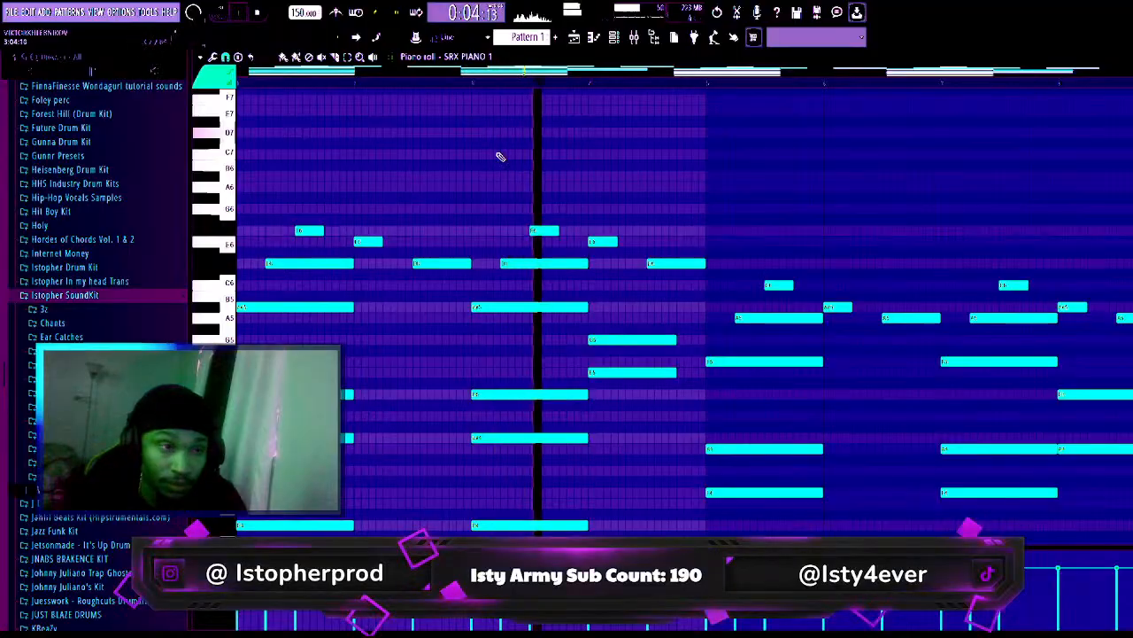
scroll(499, 166, down, 5)
scroll(727, 279, up, 2)
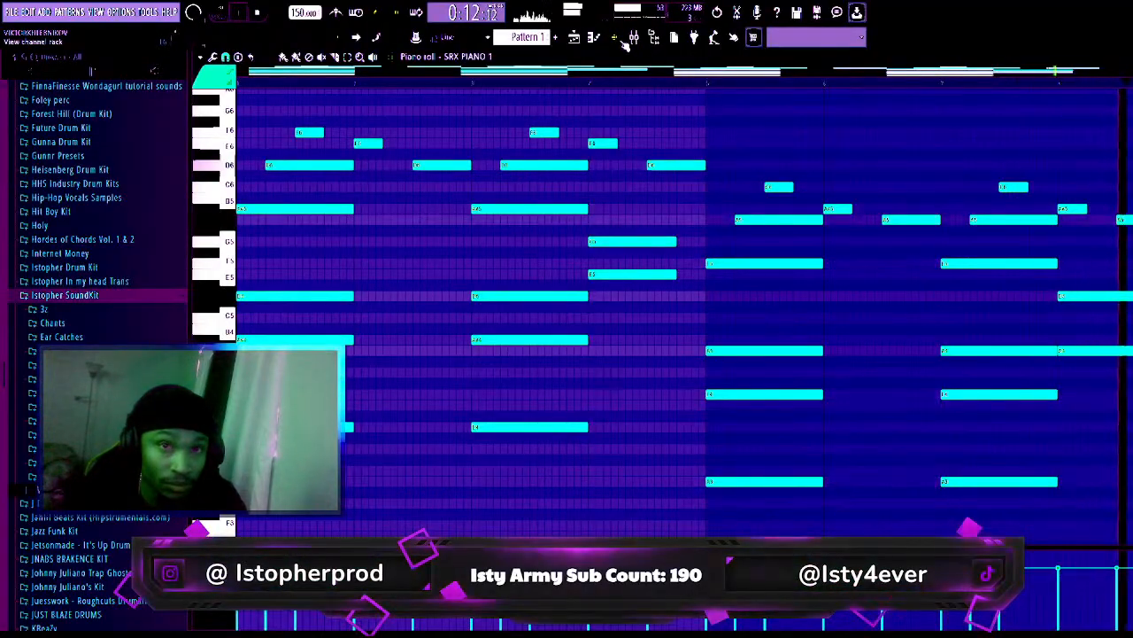
drag(1073, 349, 1073, 337)
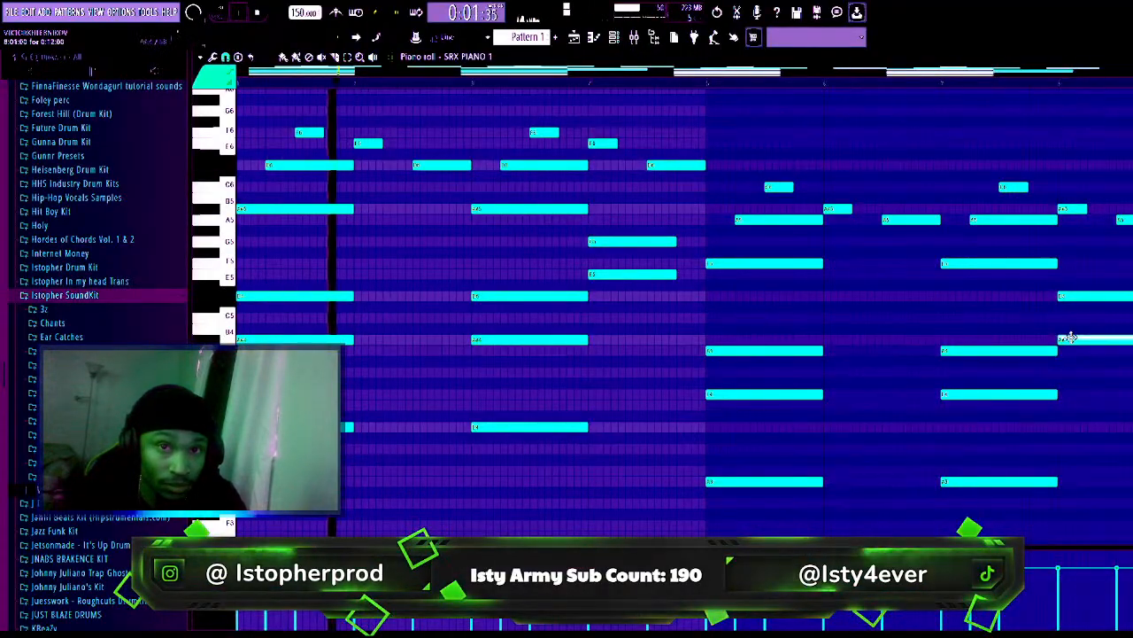
click(937, 84)
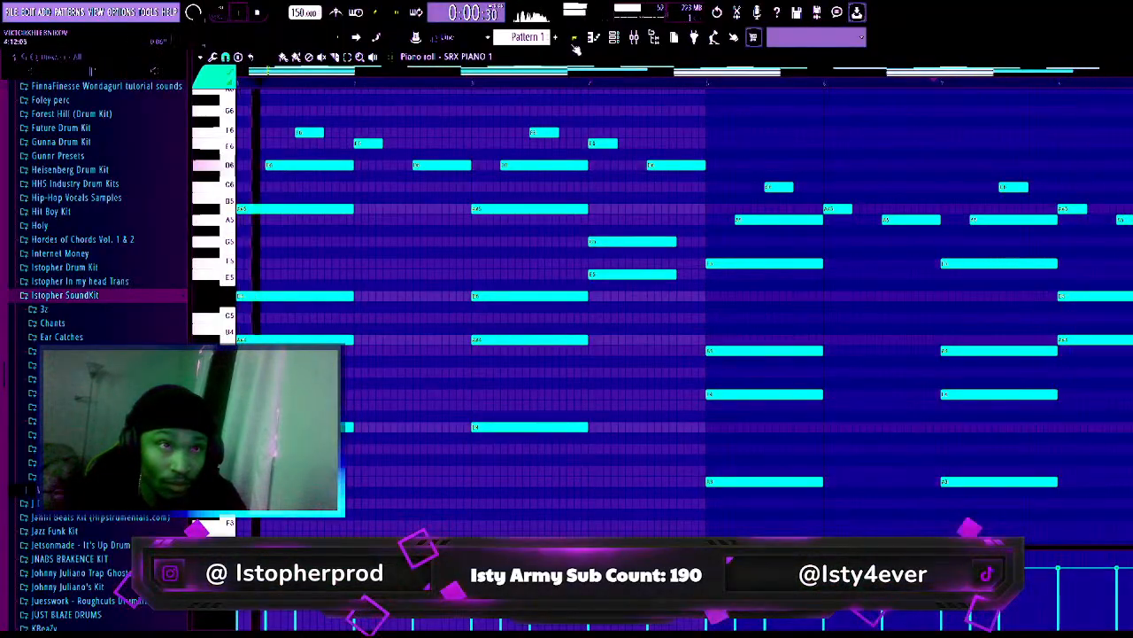
- Replace the SRX PIANO 1 instrument with ElectraX and set its channel volume to 51%
click(614, 37)
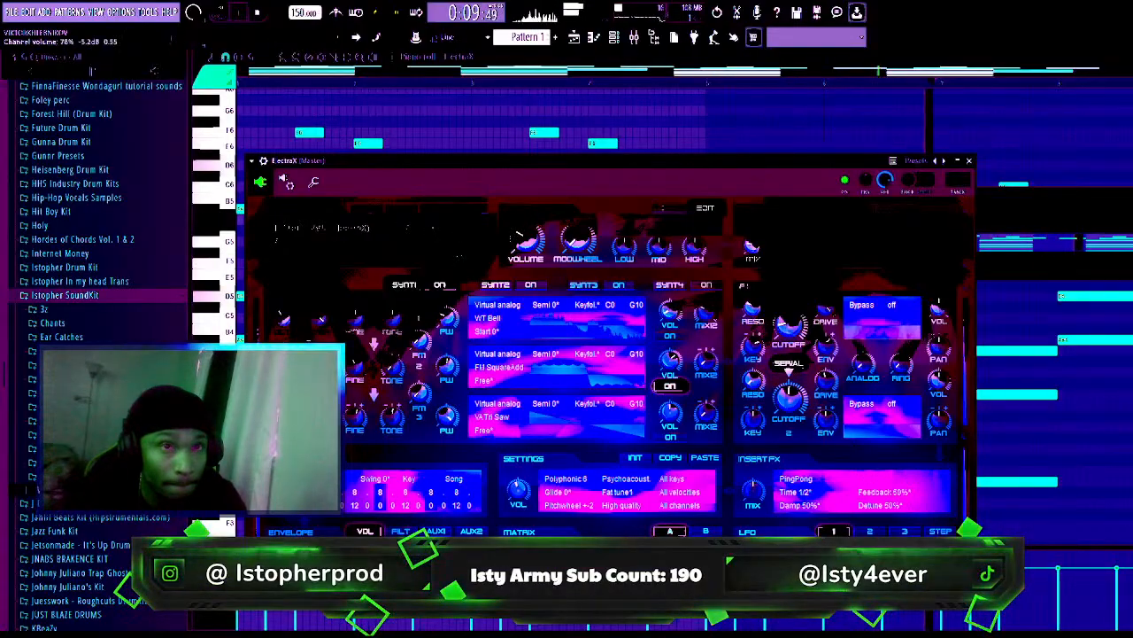
drag(883, 180, 886, 184)
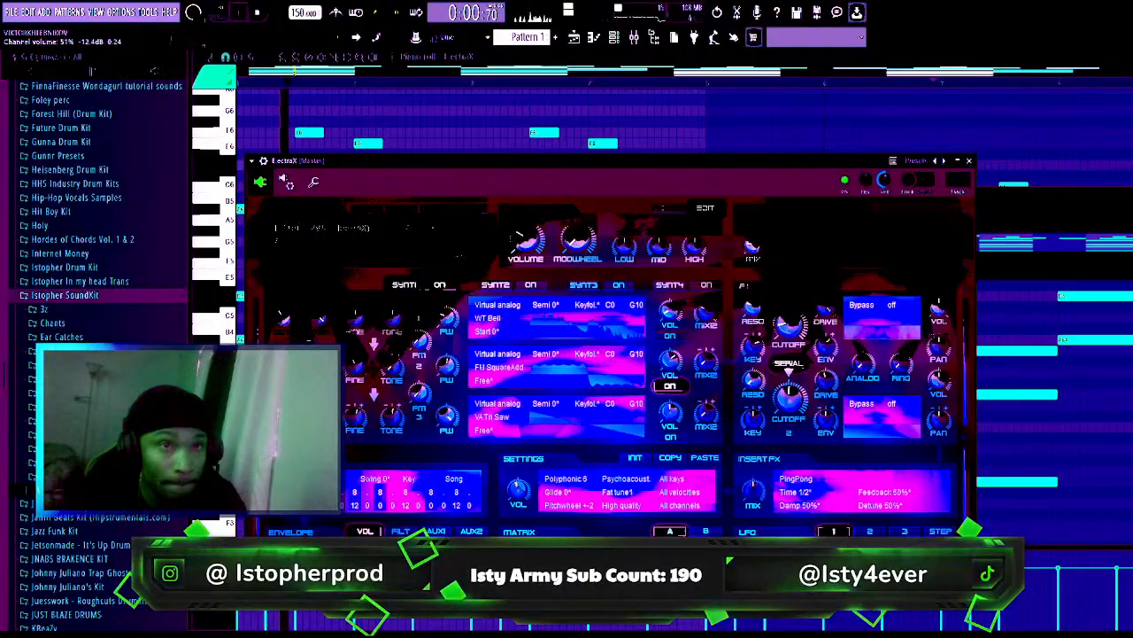
- Layer a copy of the ElectraX channel with the same notes, using an Ultrasaw preset at 43% channel volume
key(F6)
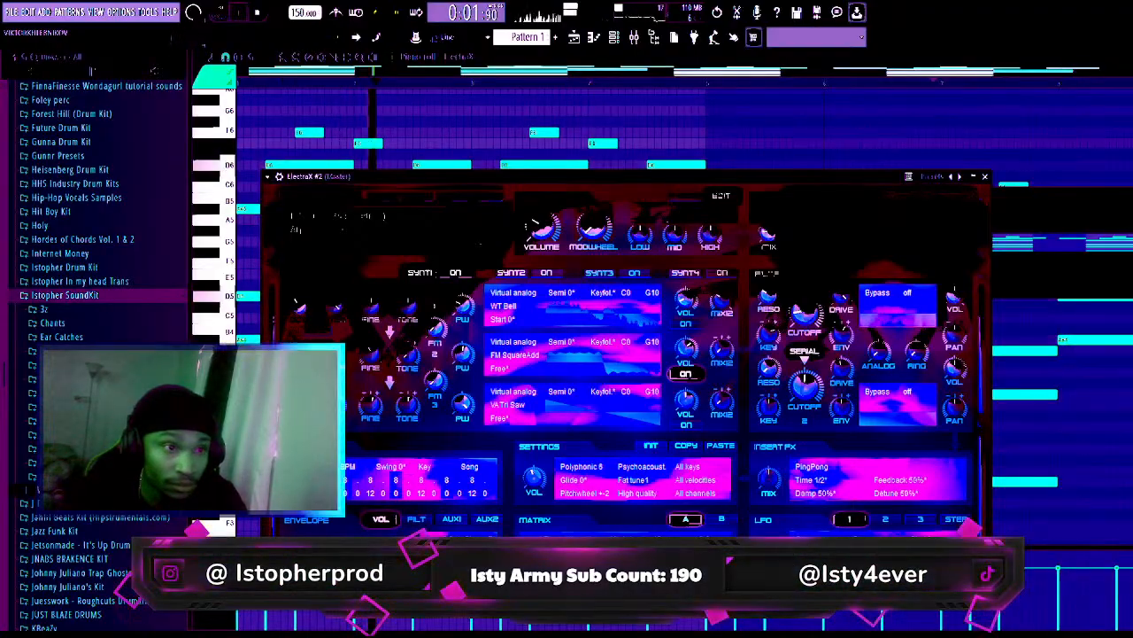
key(F6)
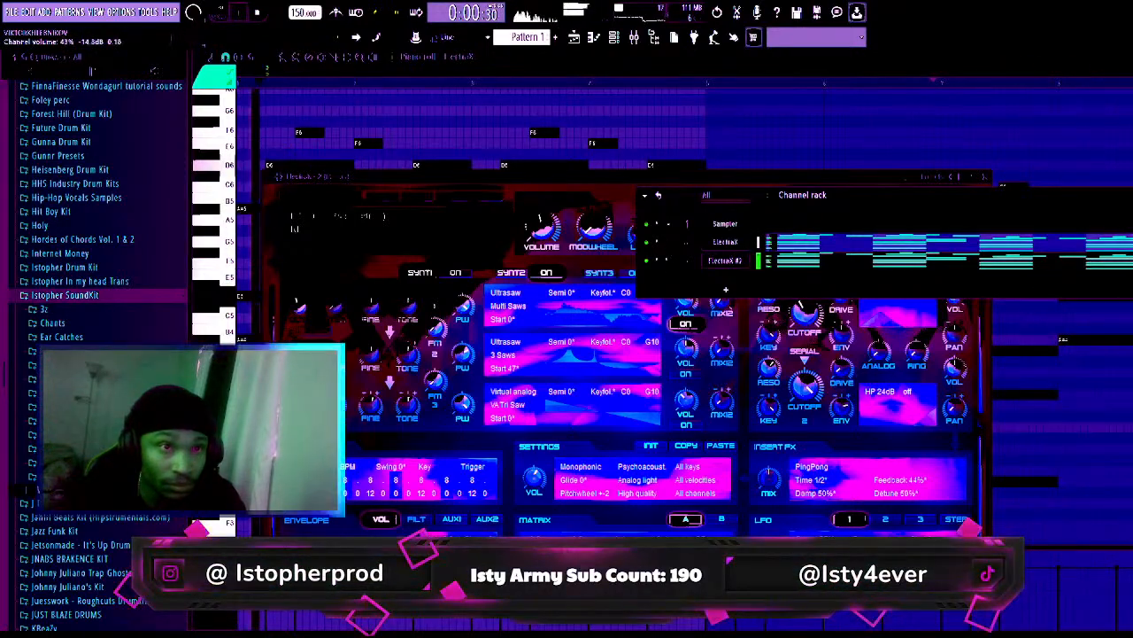
click(763, 264)
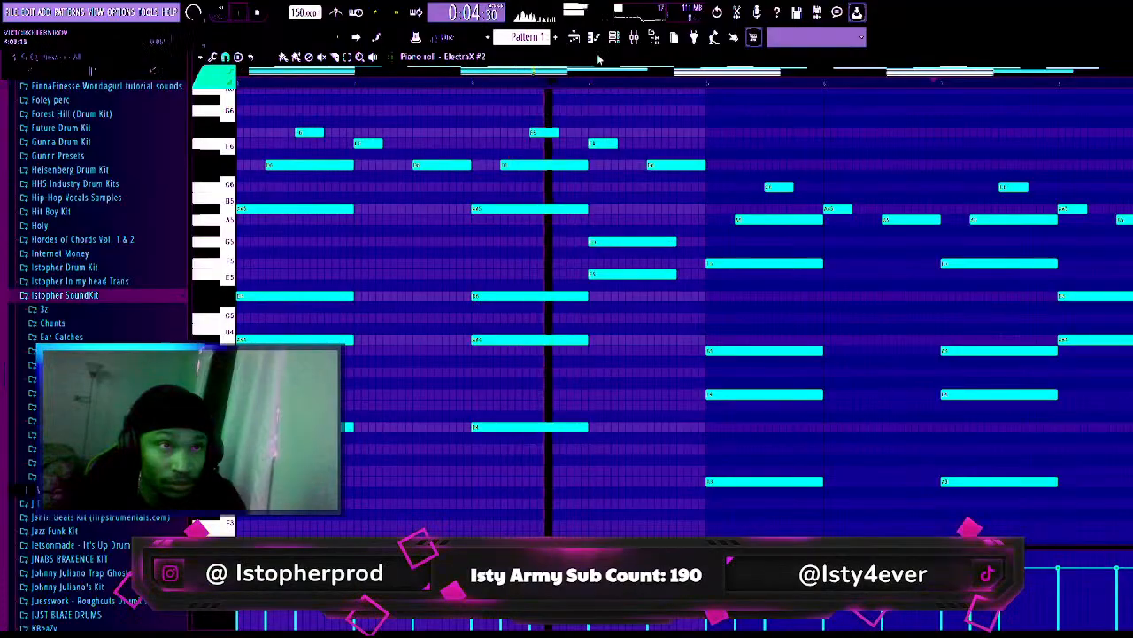
- Add an Analog Lab V instrument channel and play the pattern
key(F6)
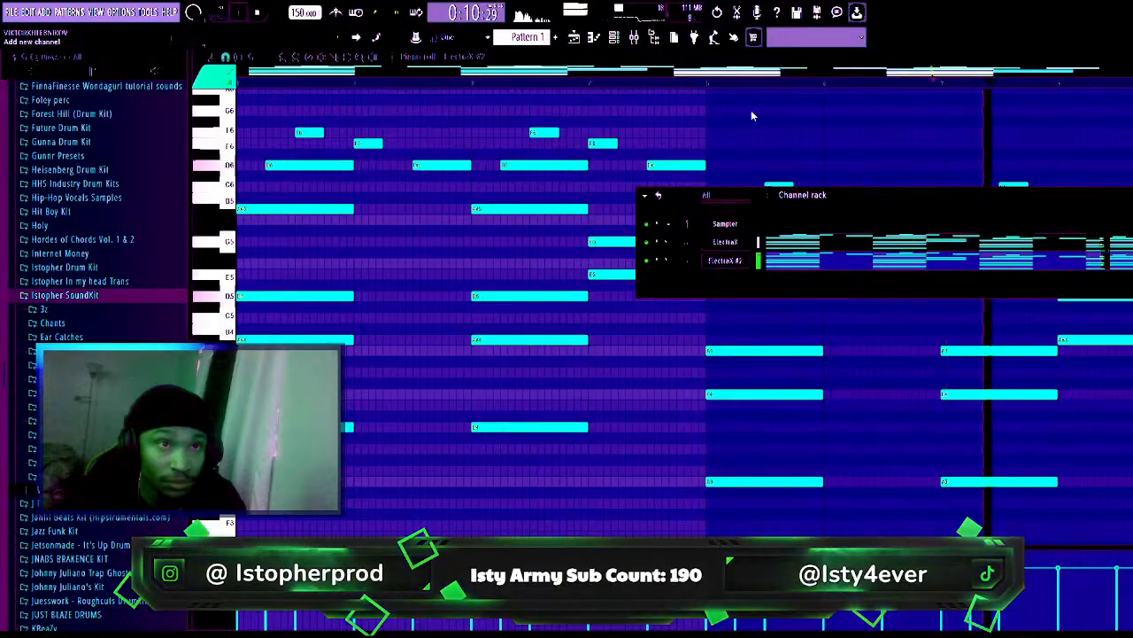
click(725, 288)
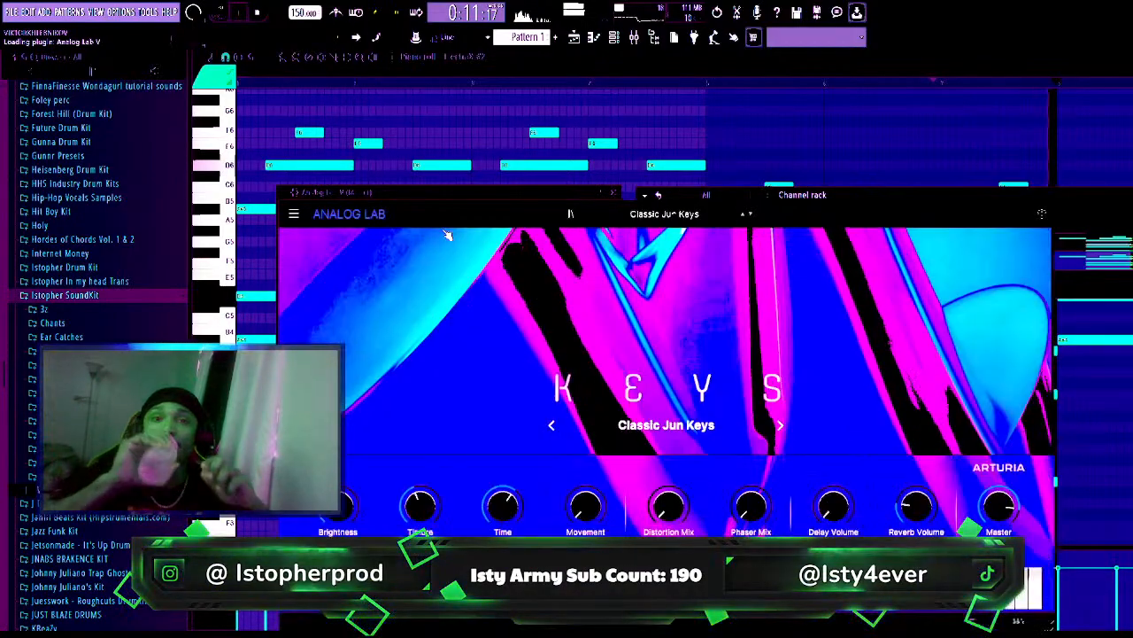
key(space)
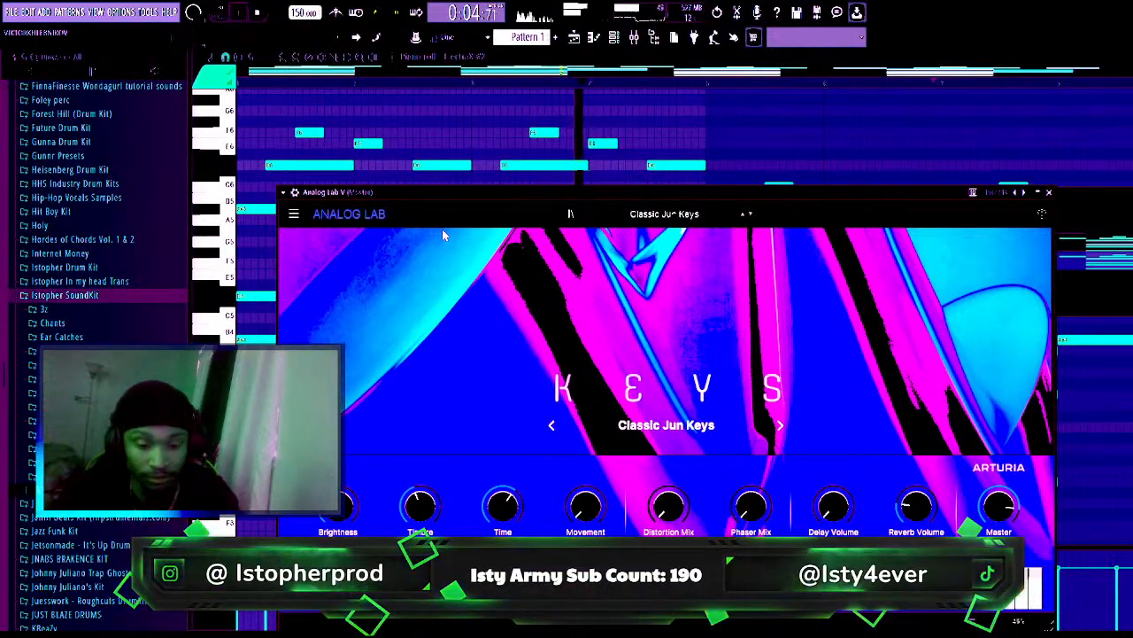
- Open the 730 Explosion Bank in Analog Lab V, try the Bell - Elm preset and load Key - Lotus
click(571, 214)
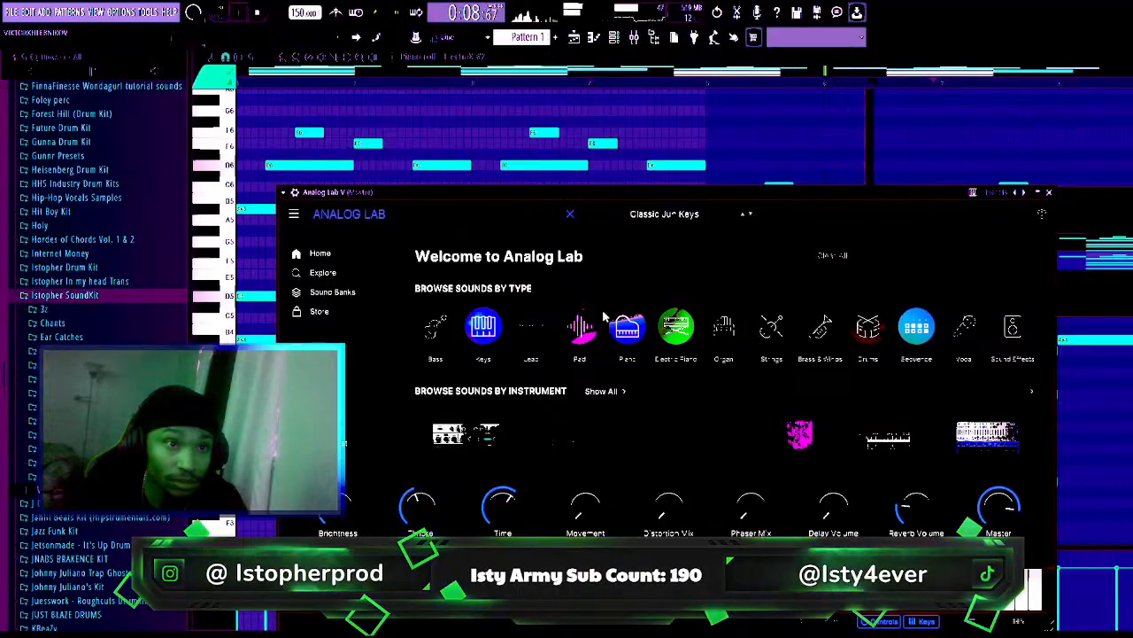
scroll(639, 284, down, 4)
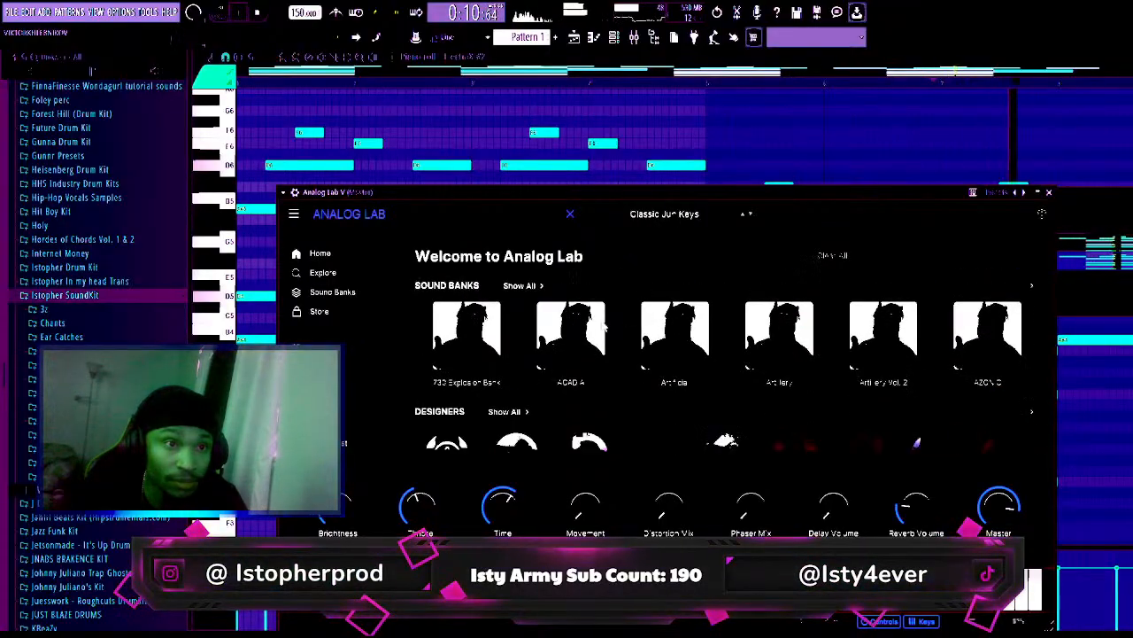
click(489, 336)
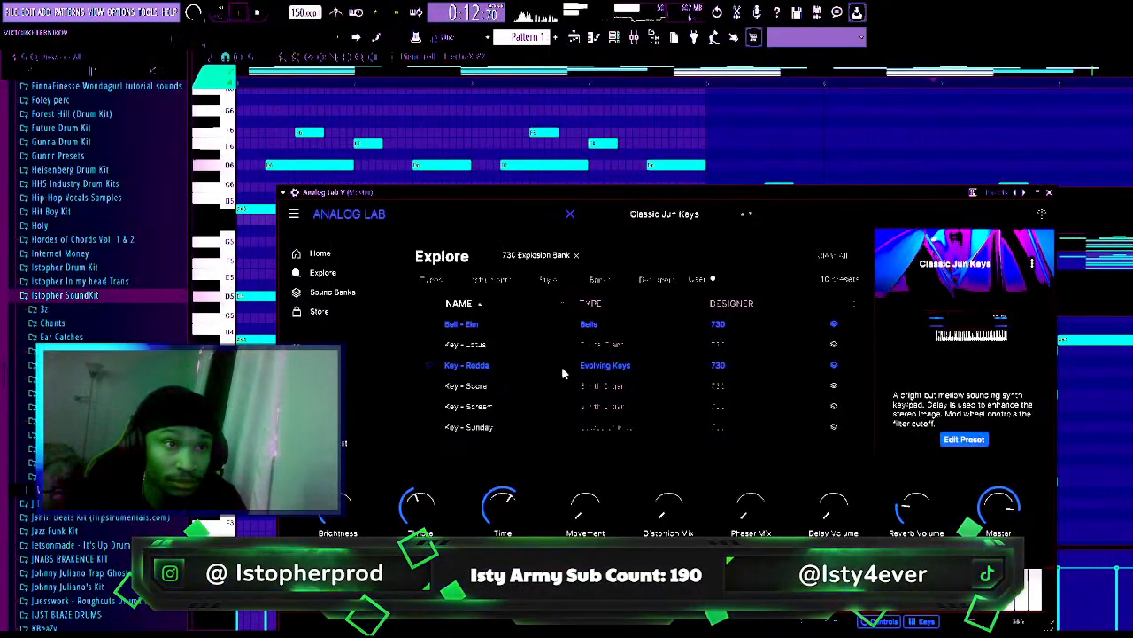
scroll(571, 368, up, 1)
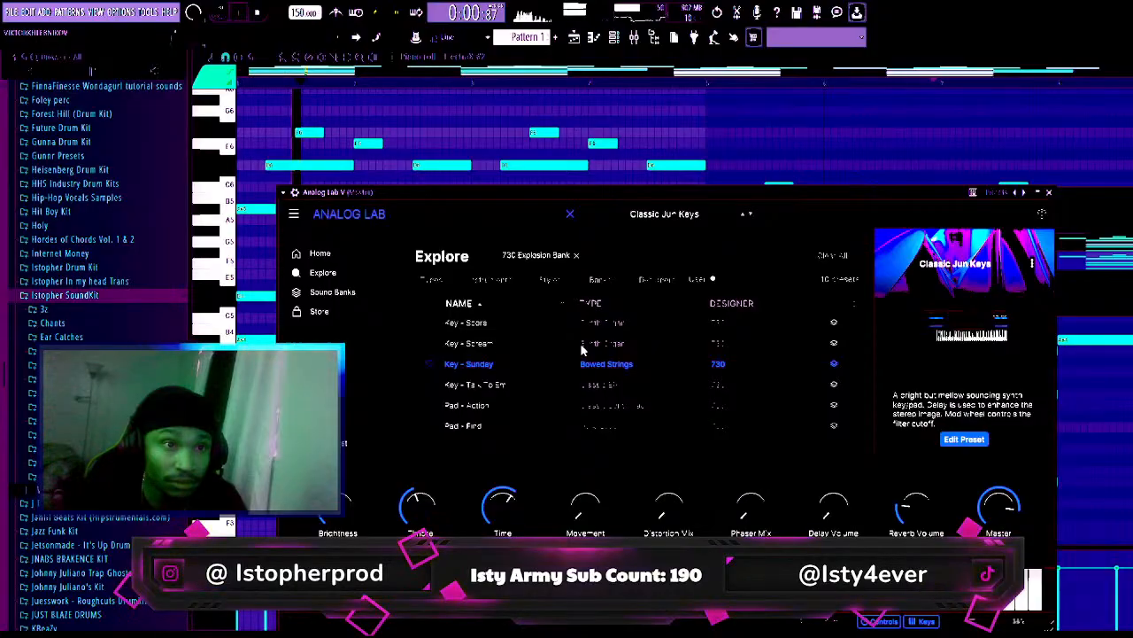
click(461, 324)
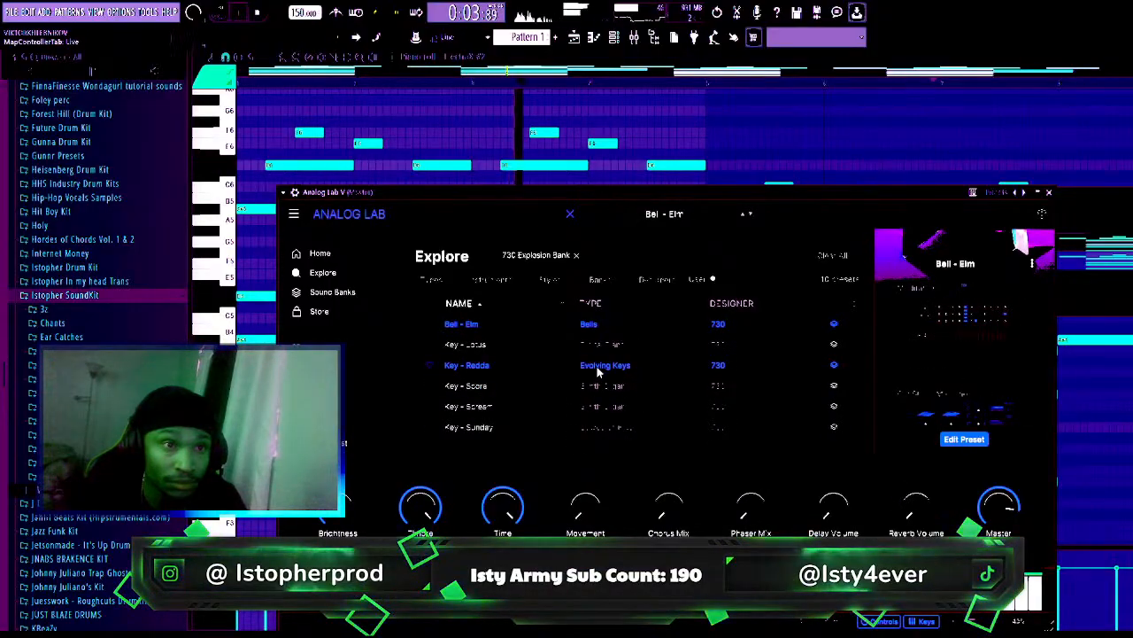
click(603, 347)
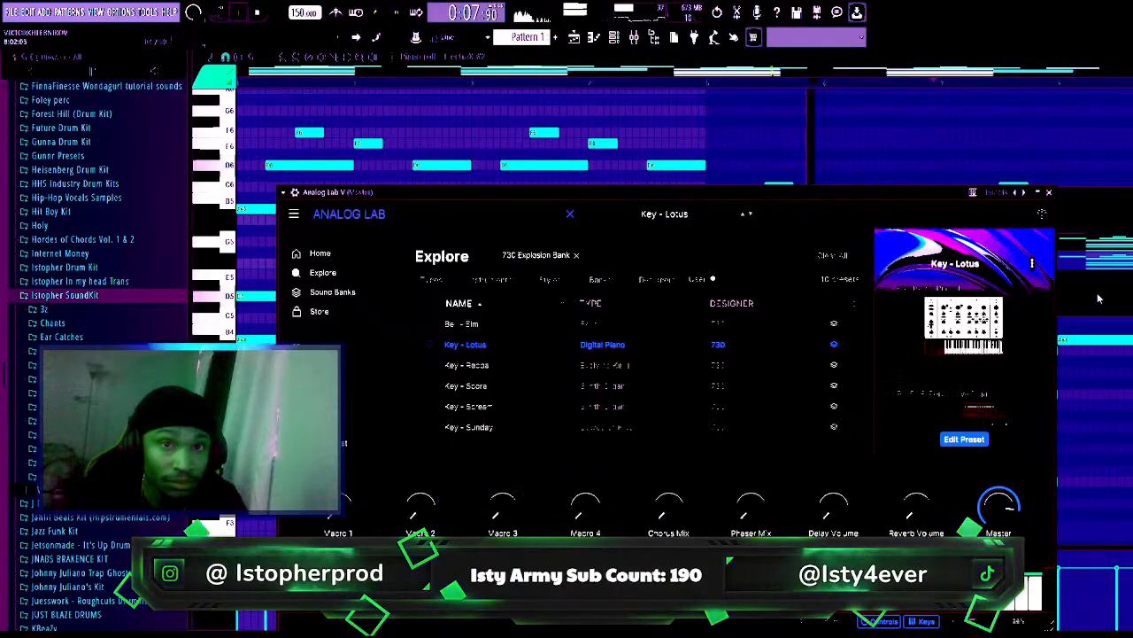
- Try one-beat D6, A#5 and D5 notes in bar 1 of the Analog Lab V piano roll
key(F7)
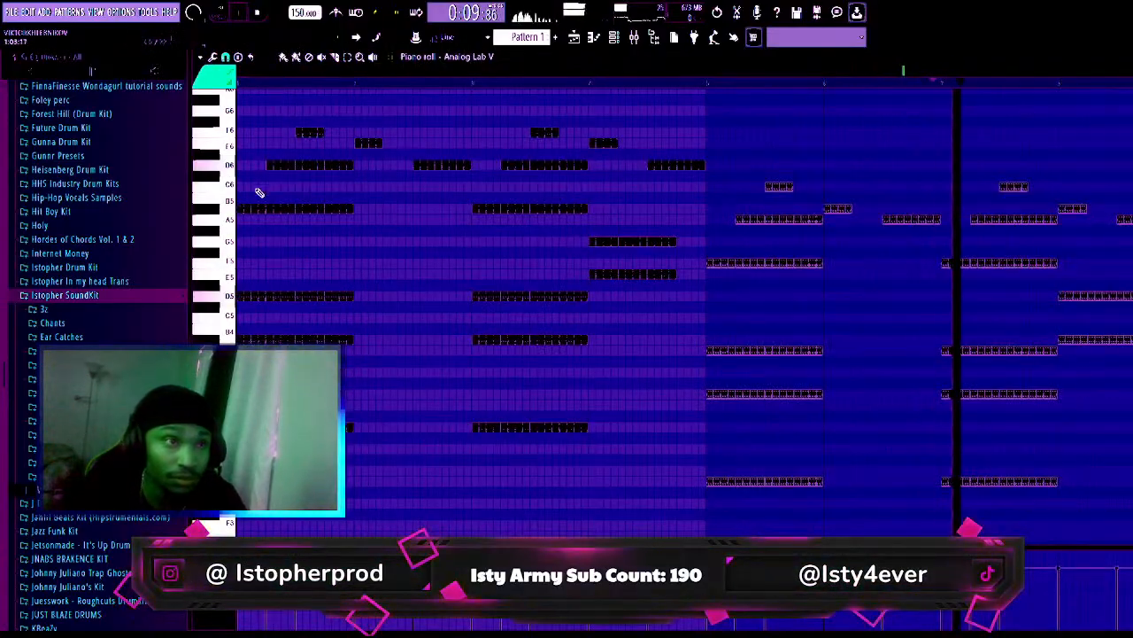
click(267, 165)
drag(350, 165, 295, 165)
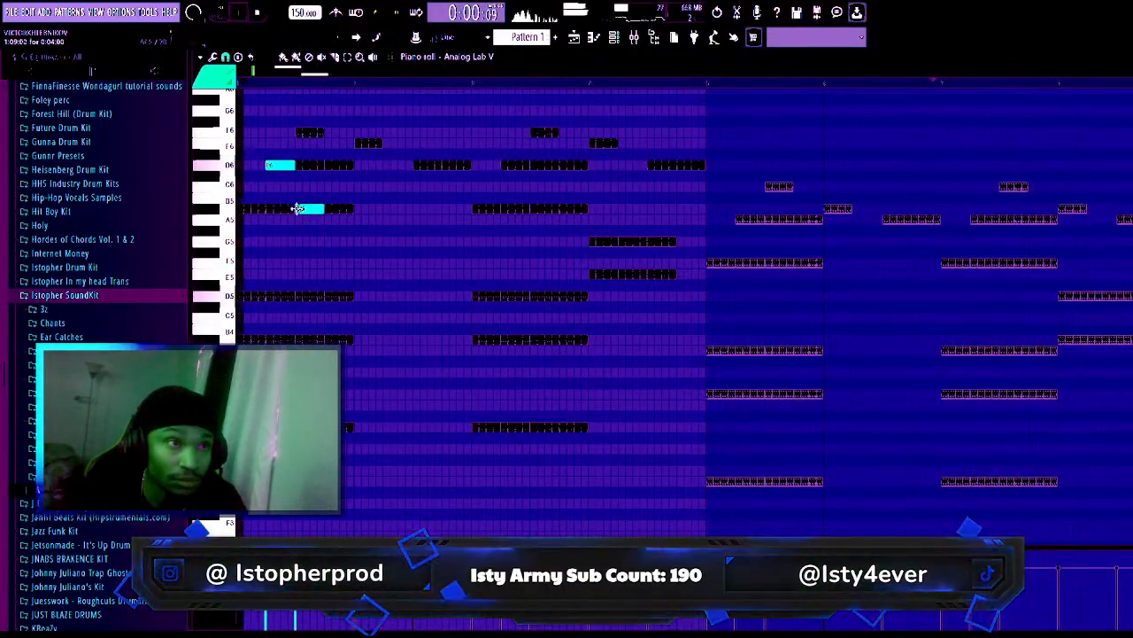
click(327, 295)
right_click(341, 296)
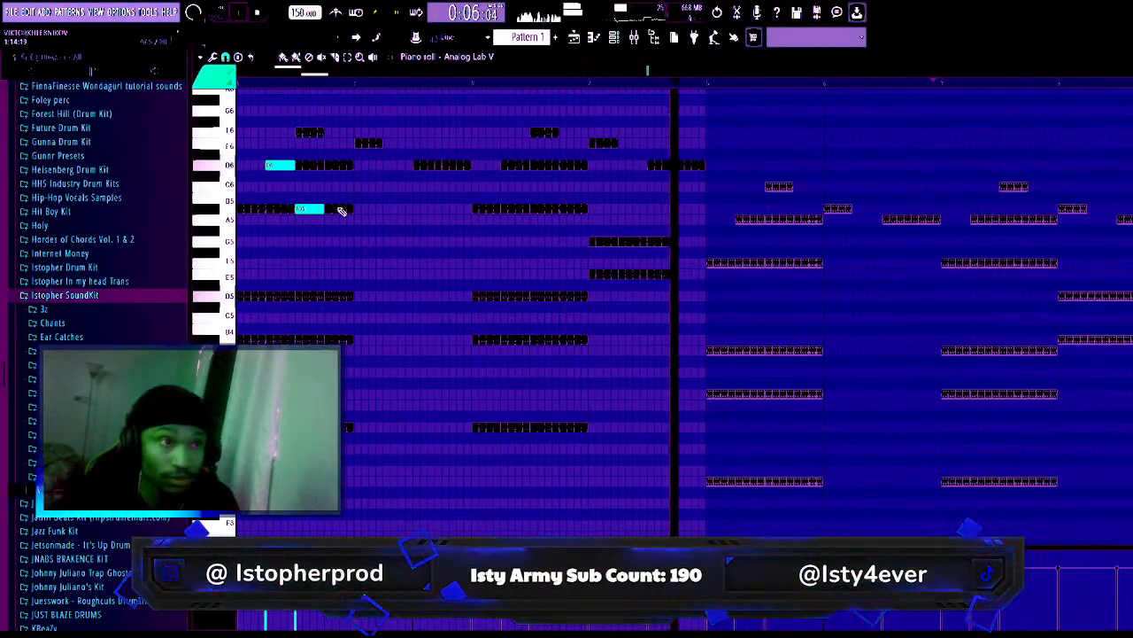
click(314, 297)
- Reopen Analog Lab V and load the Key - Redda preset from the 730 Explosion Bank
key(F6)
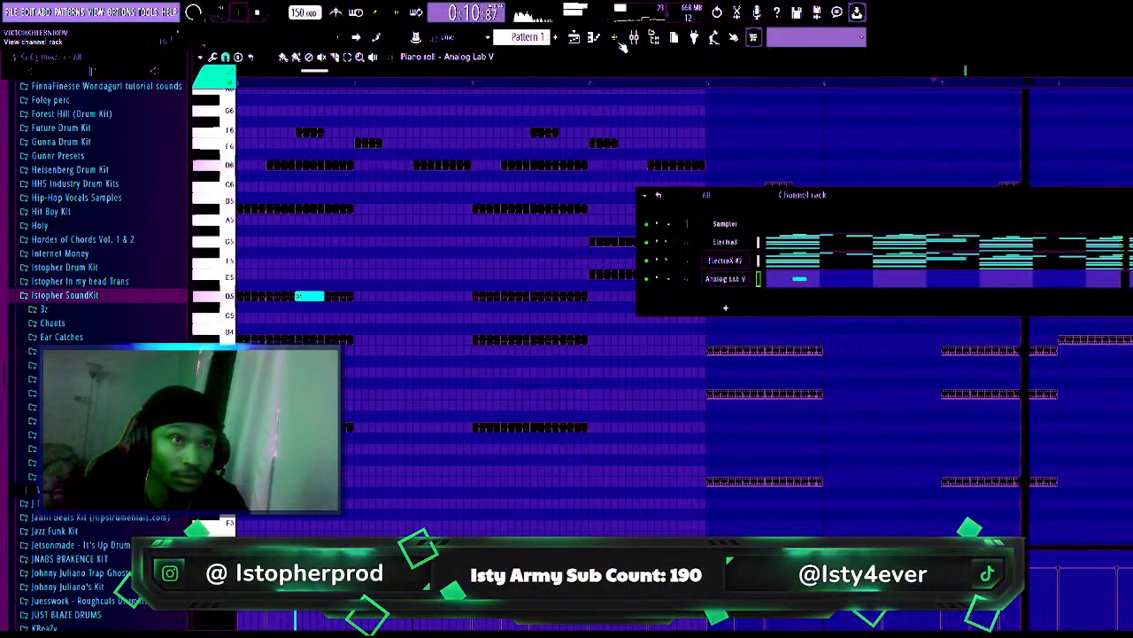
click(728, 279)
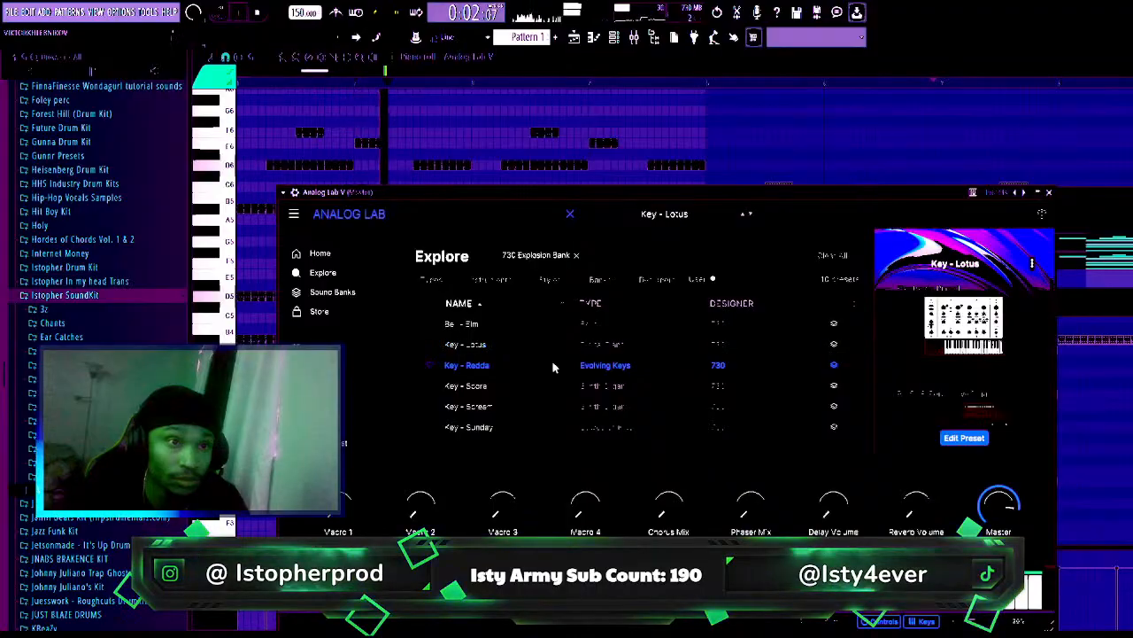
key(Down)
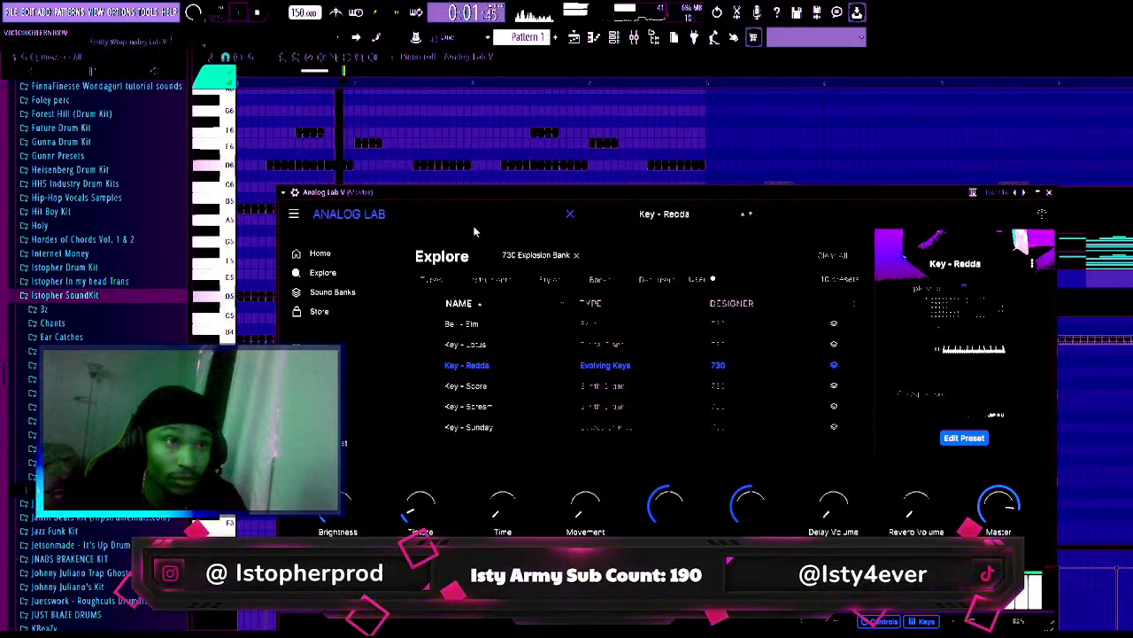
click(543, 407)
- Place a two-beat A#4 on beat 3 of bar 1 and a two-beat D4 on beat 3 of bar 3 for Analog Lab V
click(499, 168)
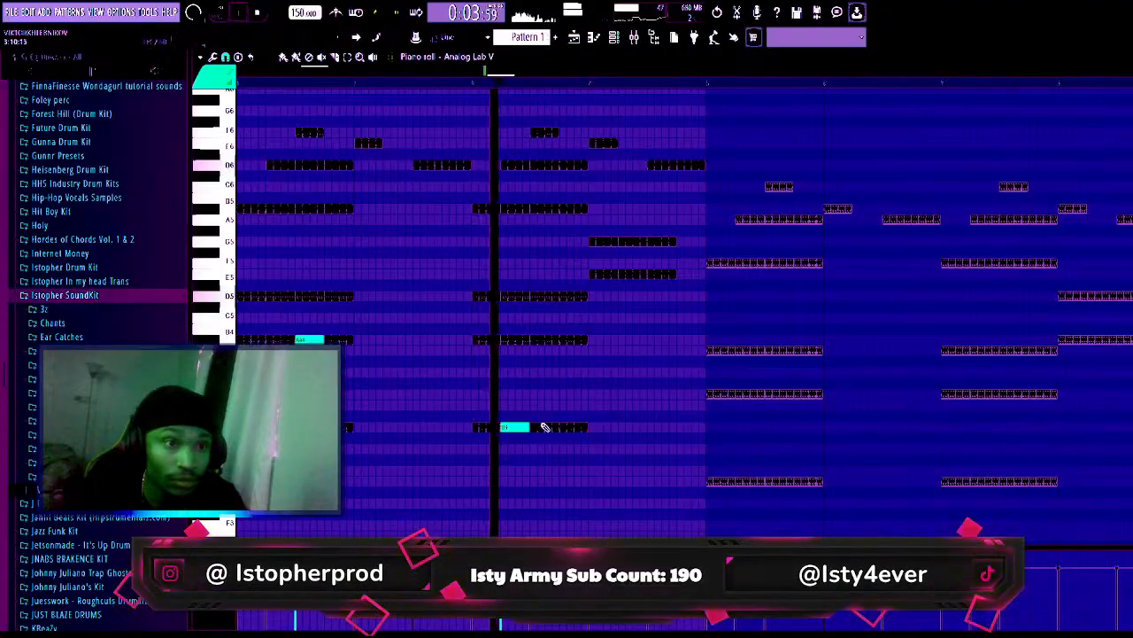
key(space)
key(space)
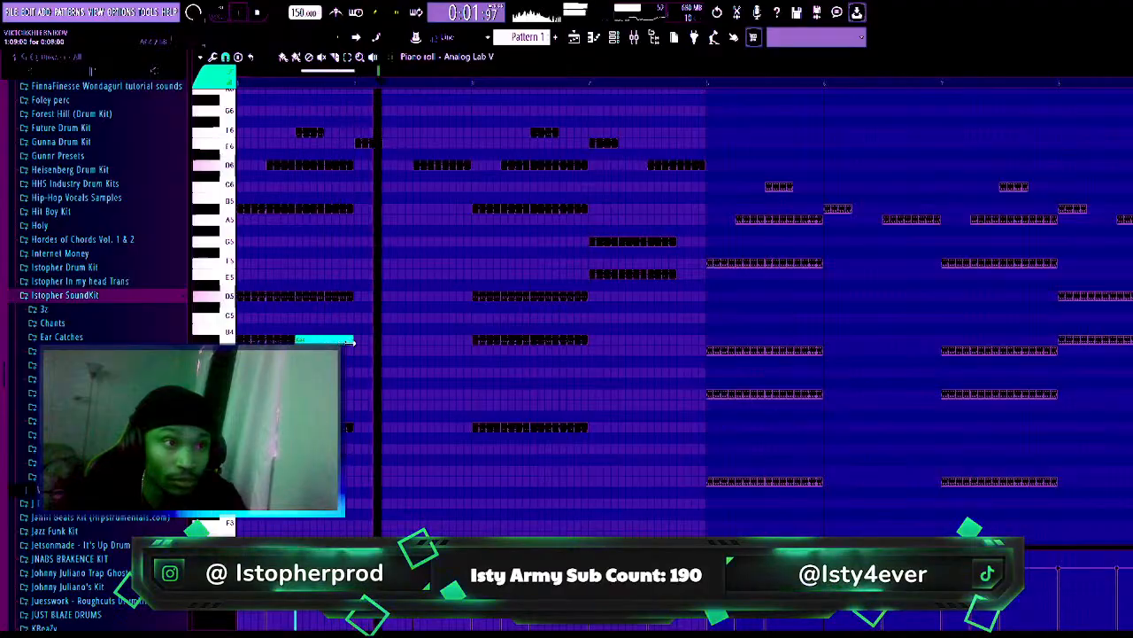
click(539, 427)
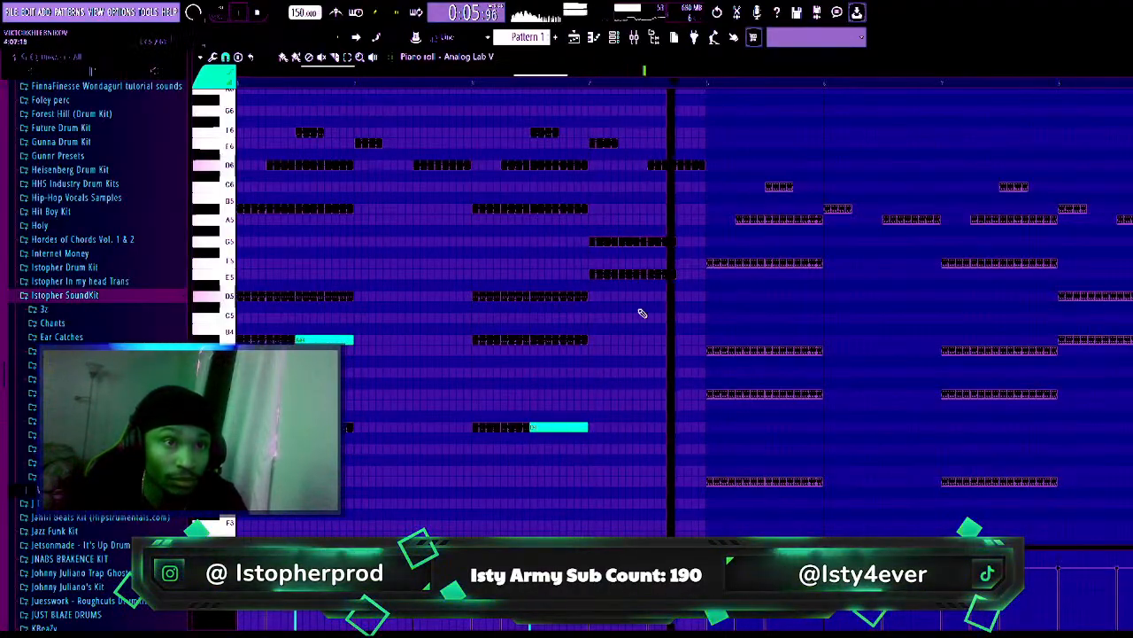
key(space)
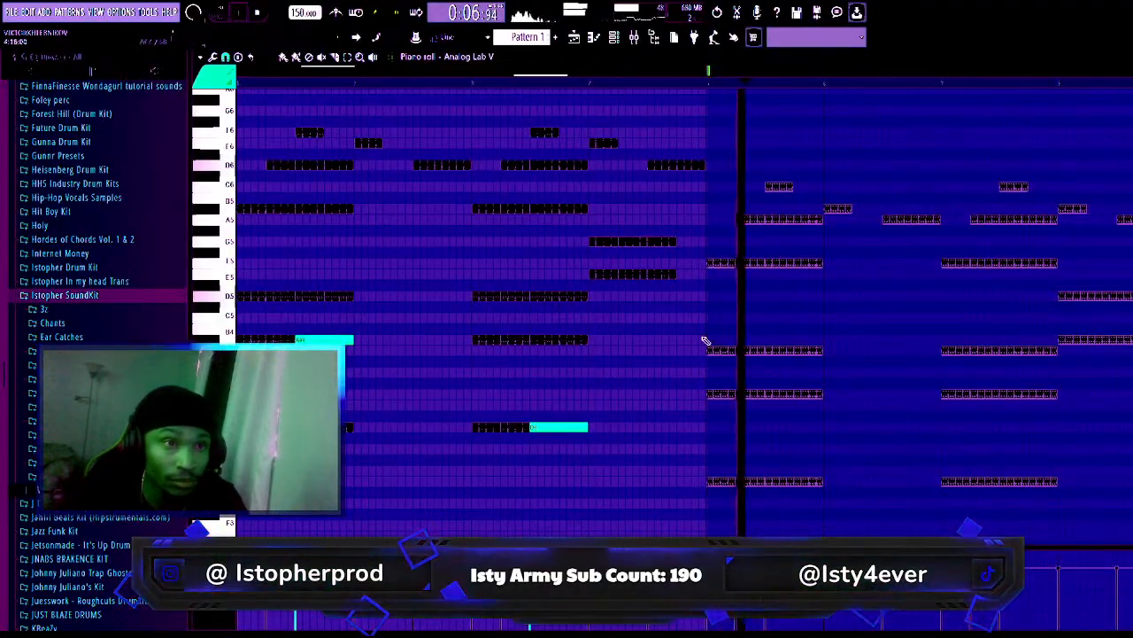
- Add a two-beat A4 on beat 3 of bar 5 and a two-beat F4 on beat 3 of bar 7
click(770, 351)
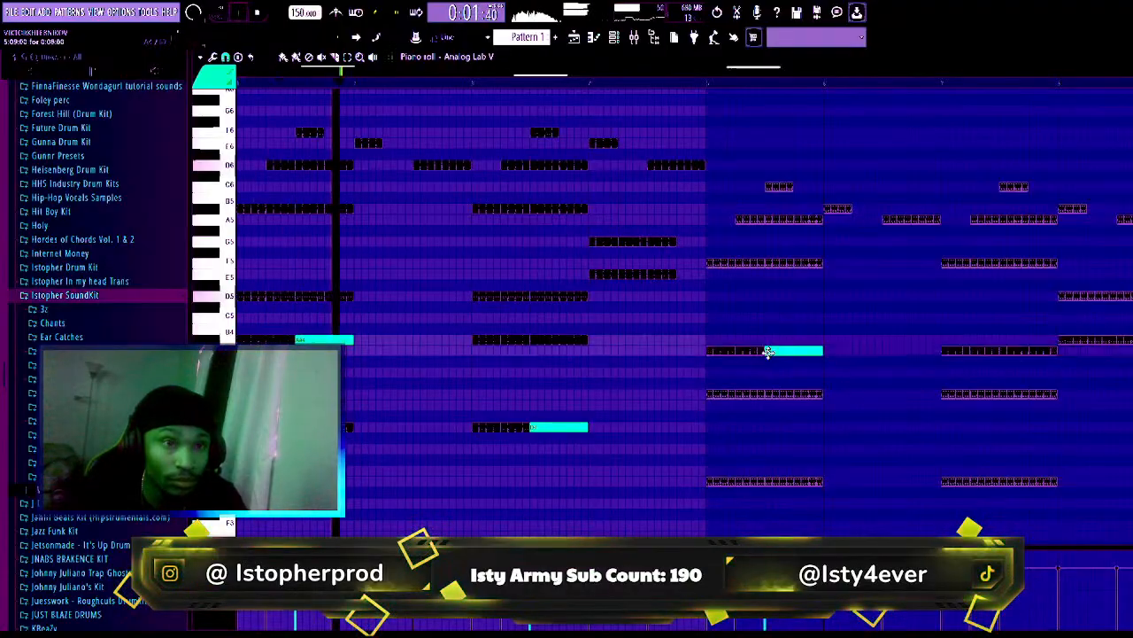
click(1007, 396)
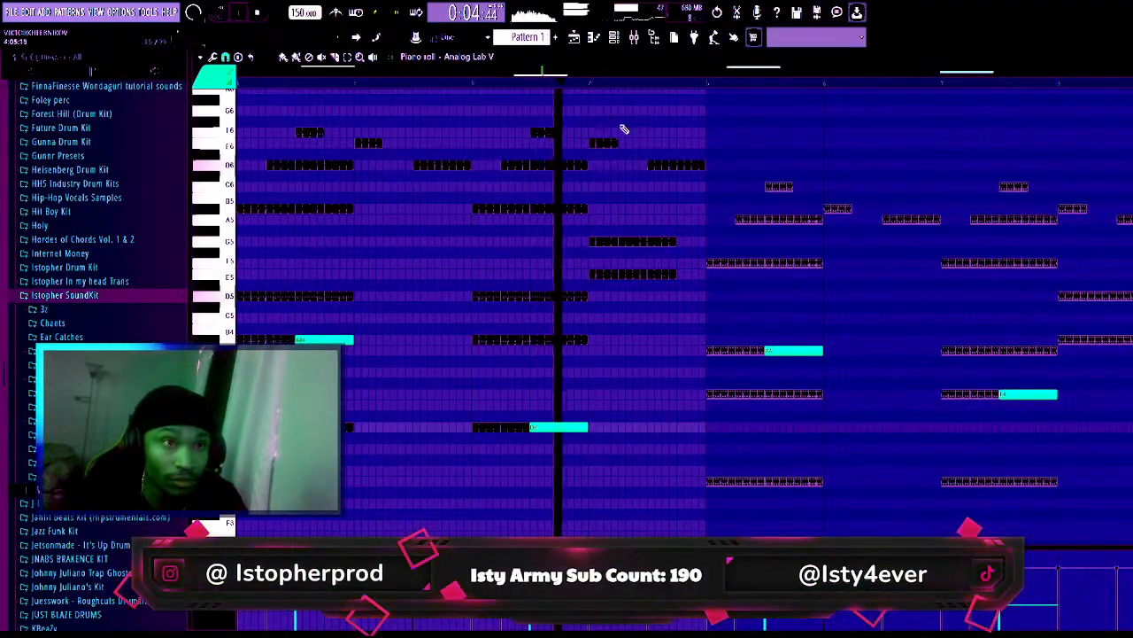
key(F6)
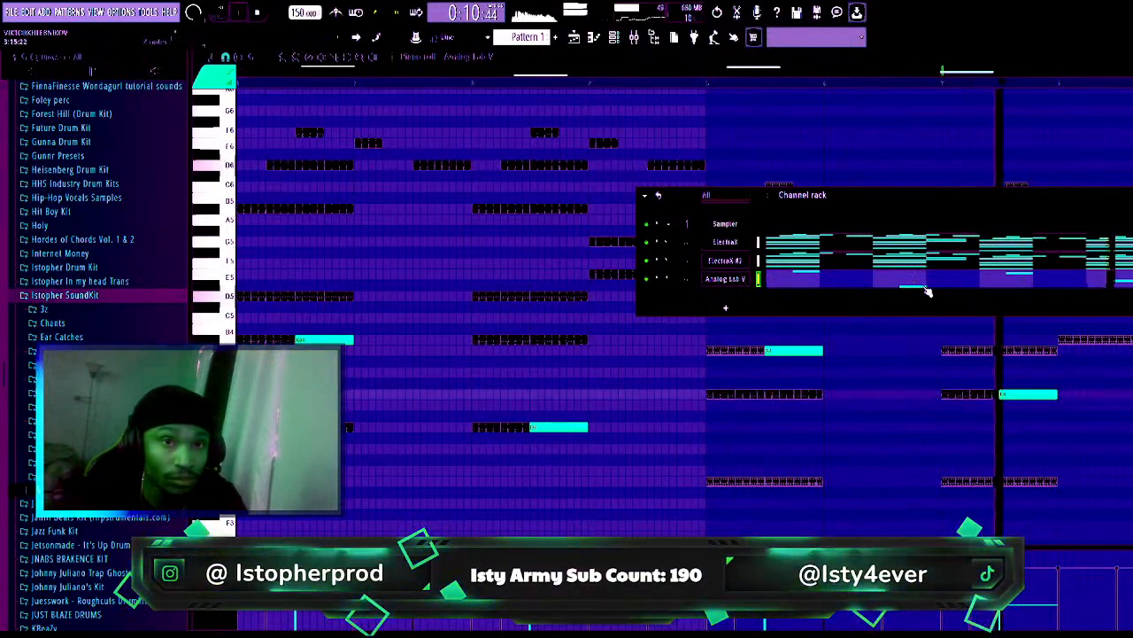
key(F6)
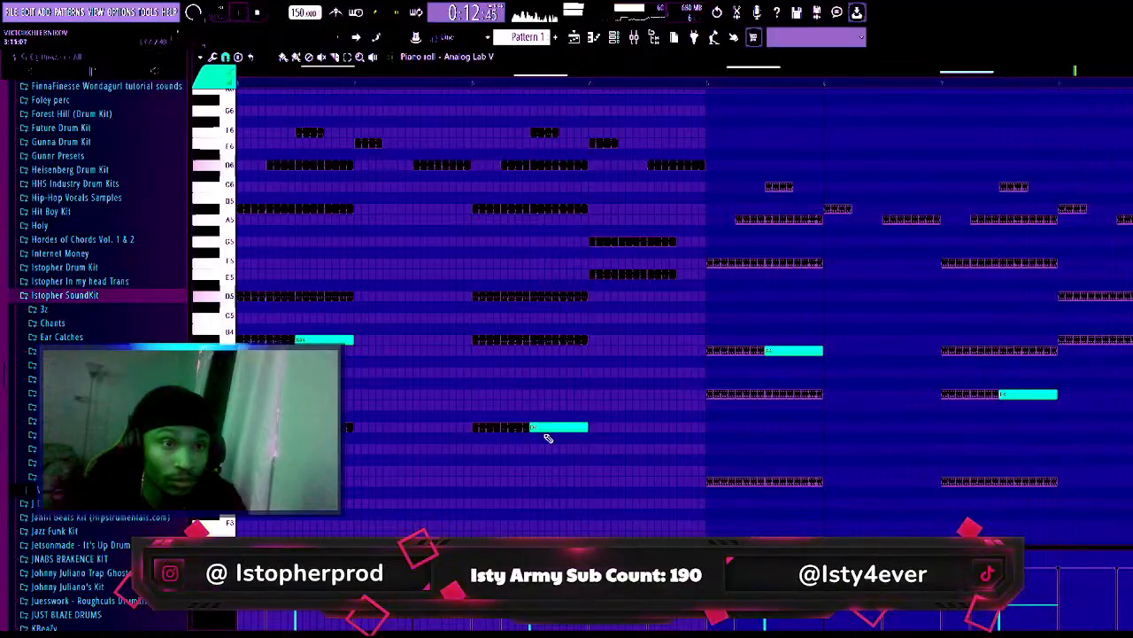
- Move the D4 and F4 to the starts of bars 3 and 7, and add a two-beat D6 on beat 3 of bar 4
drag(546, 423, 489, 421)
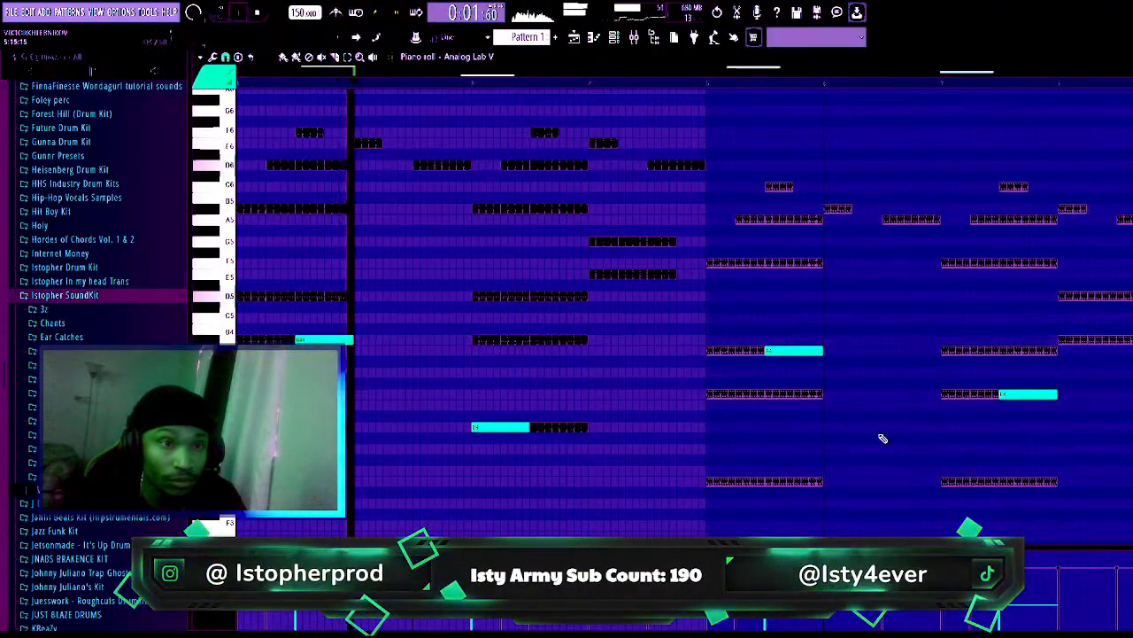
drag(1019, 392, 961, 391)
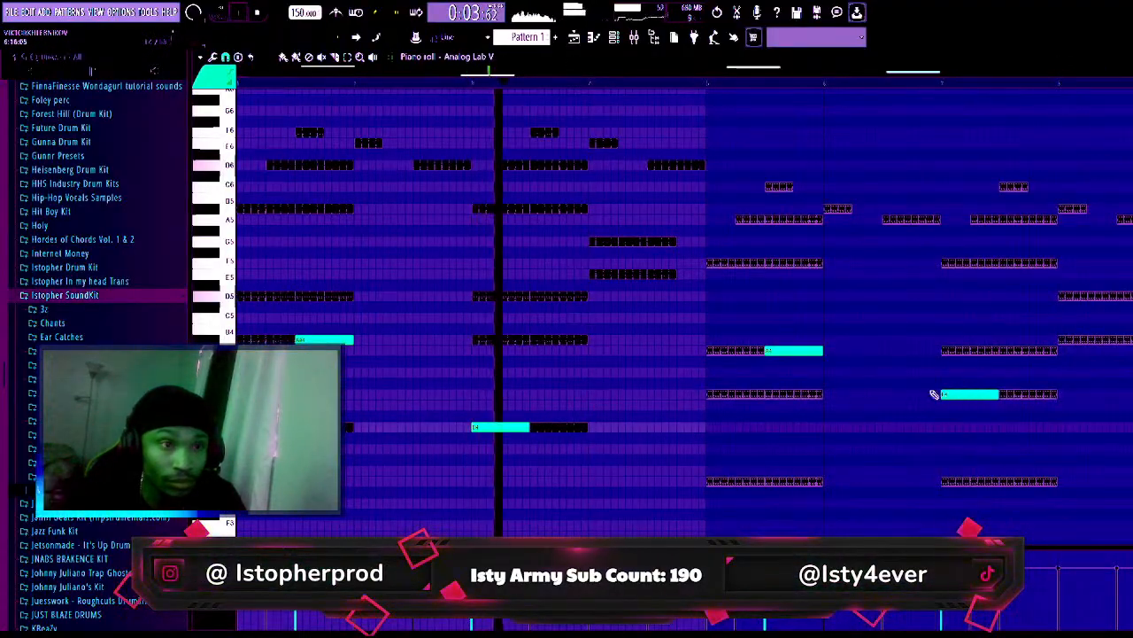
drag(677, 271, 687, 165)
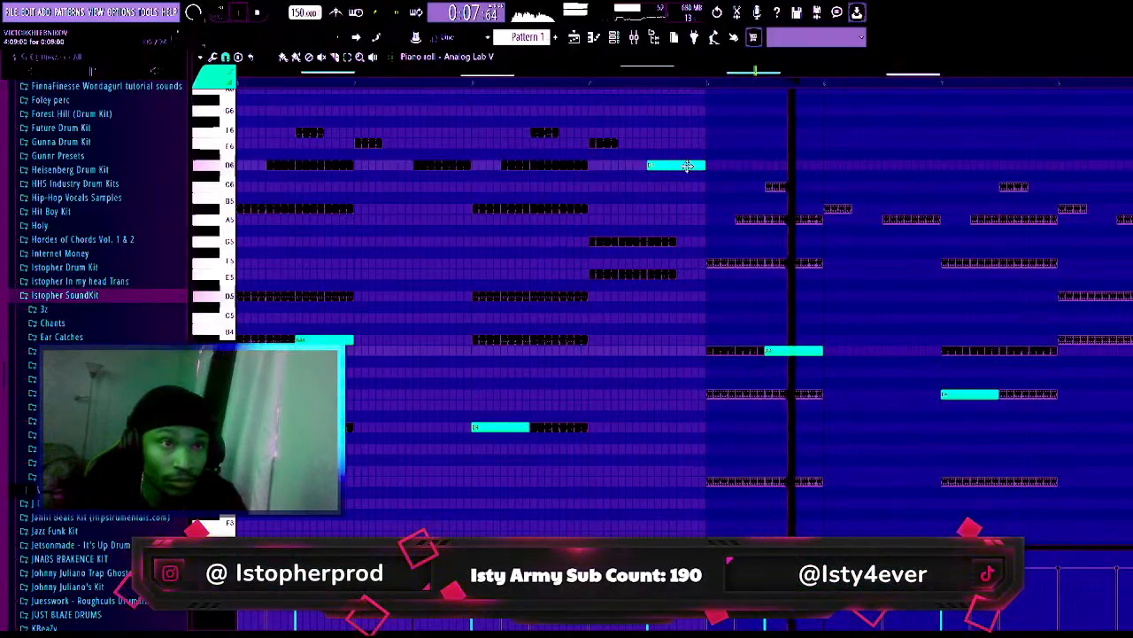
- Delete the D6 in bar 4, place a two-beat D5 on beat 2 of bar 8, and audition the loop
right_click(688, 167)
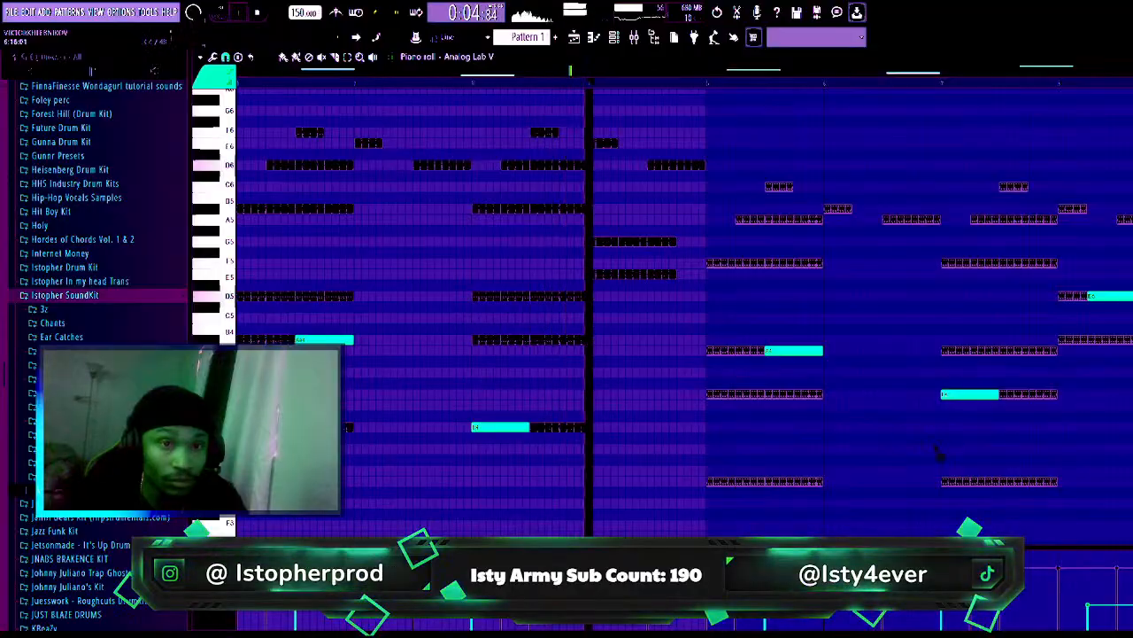
key(F6)
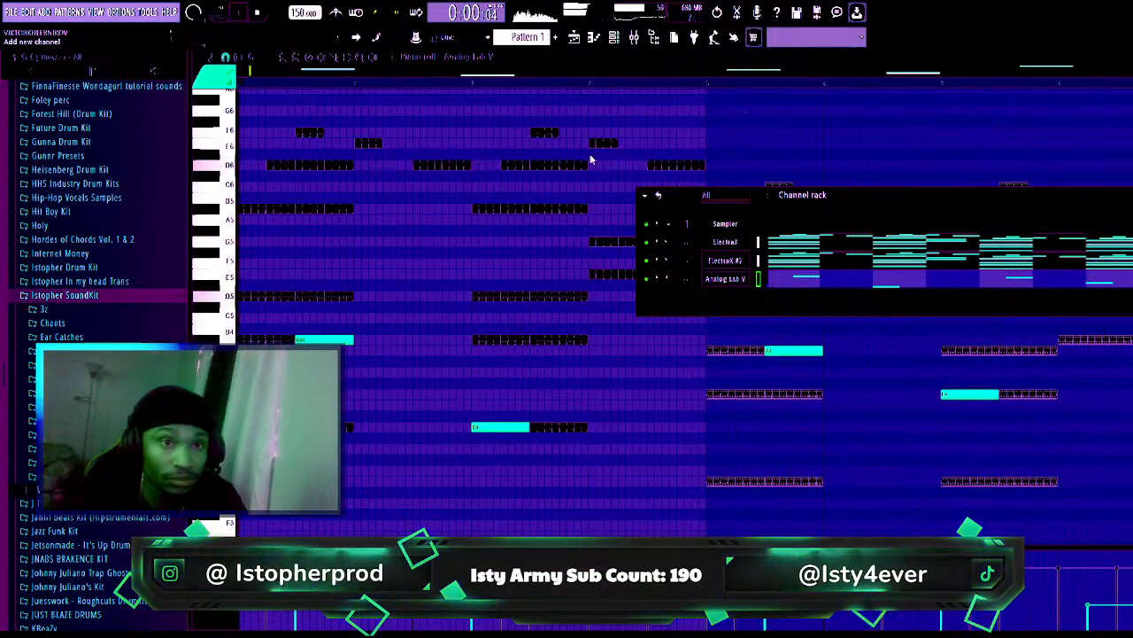
key(F6)
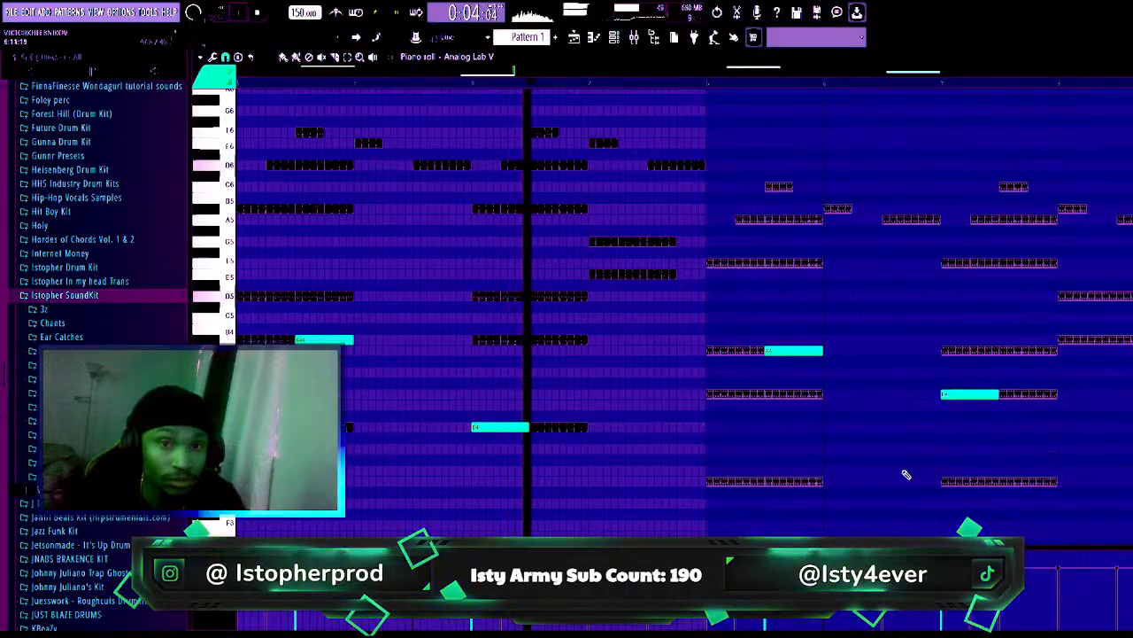
- Add a third ElectraX channel and open its empty piano roll with the loop playing
key(F6)
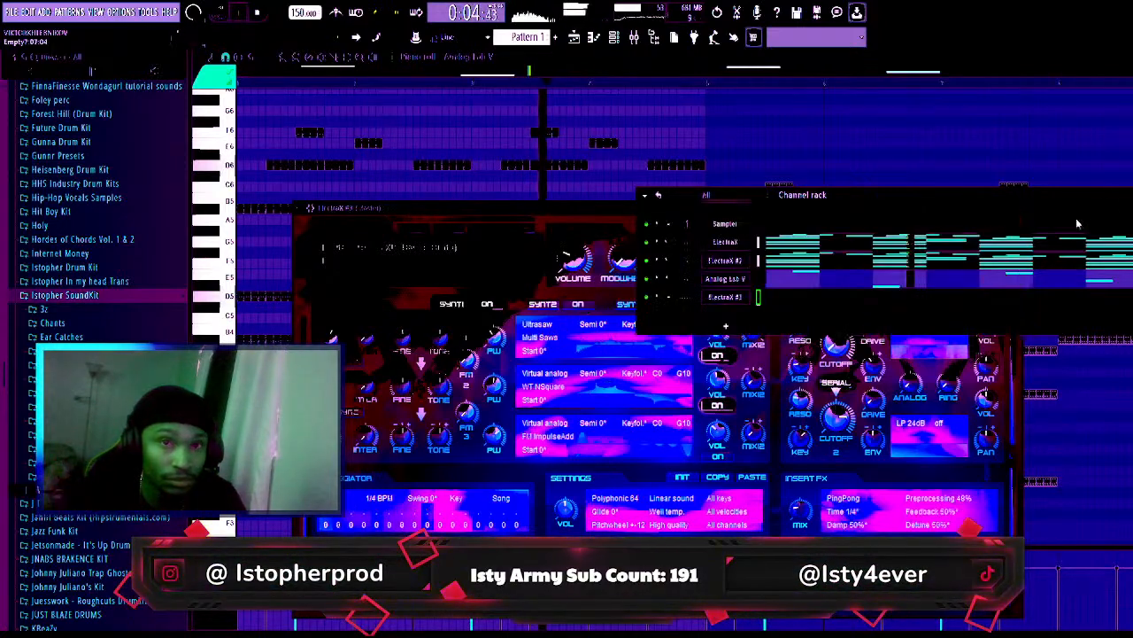
click(589, 247)
key(space)
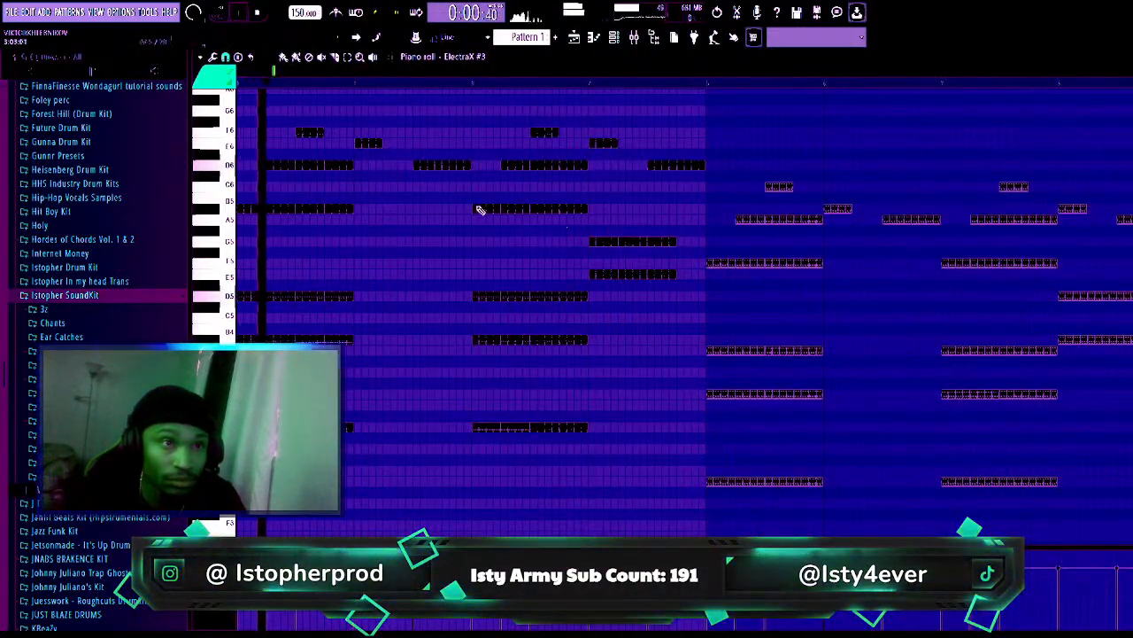
- Place one-beat ElectraX #3 notes: E5 on beat 1 and D5 on beat 3 of bar 2, and A#4 at the start of bar 3
drag(363, 143, 370, 188)
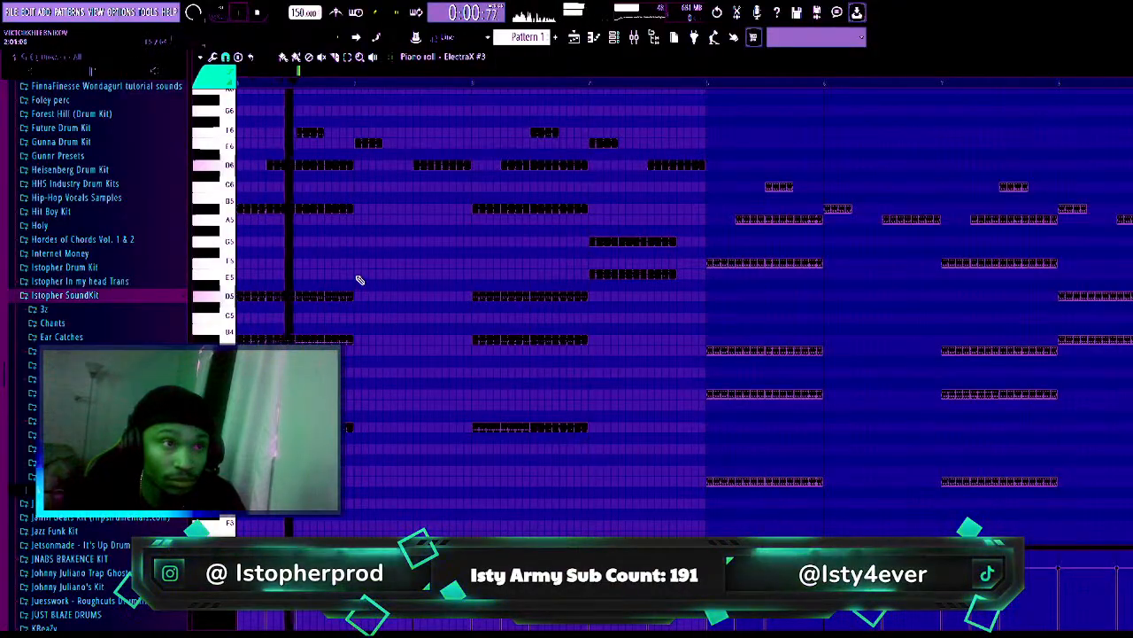
drag(411, 275, 385, 274)
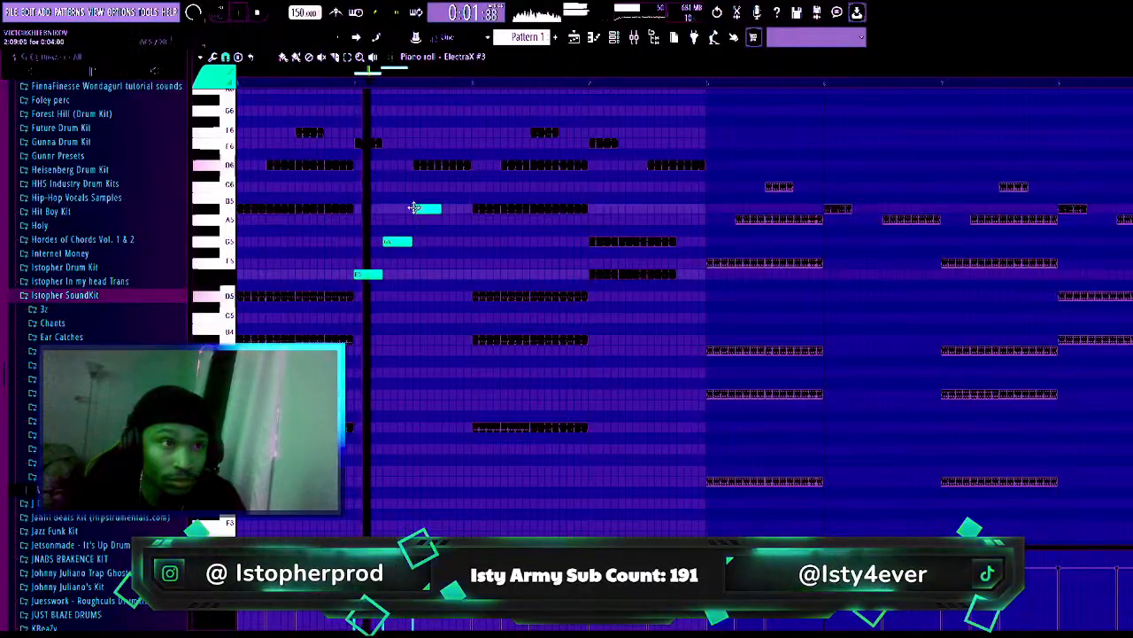
right_click(404, 241)
key(space)
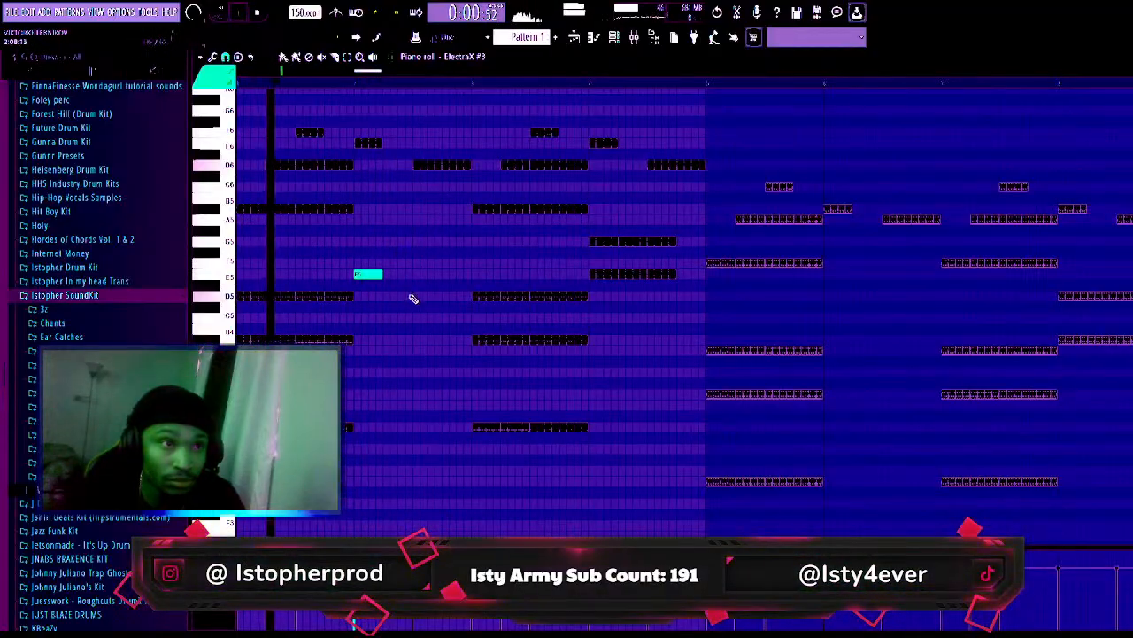
click(478, 340)
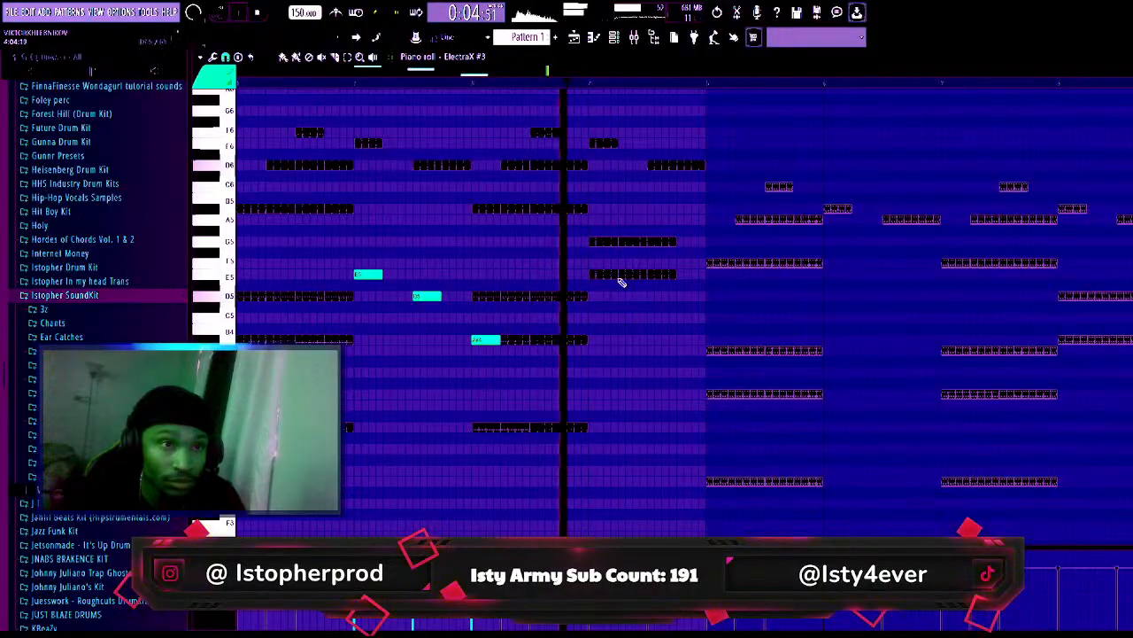
- Add one-beat notes: E5 on beat 3 of bar 4, F5 at the start of bar 5 and A#5 at the start of bar 1
click(652, 275)
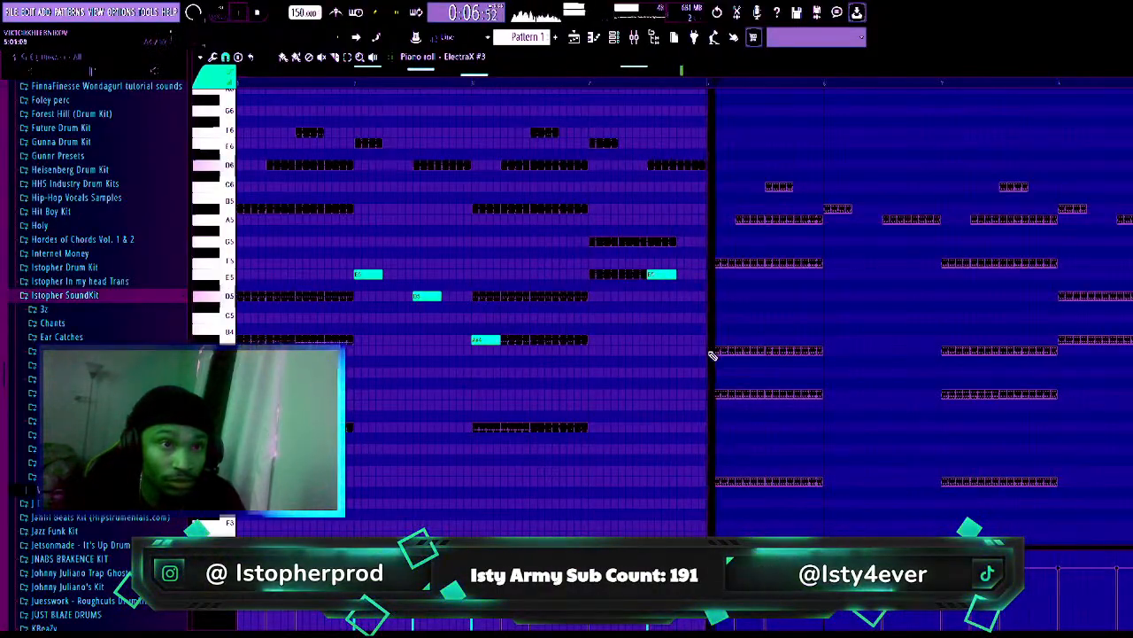
click(711, 264)
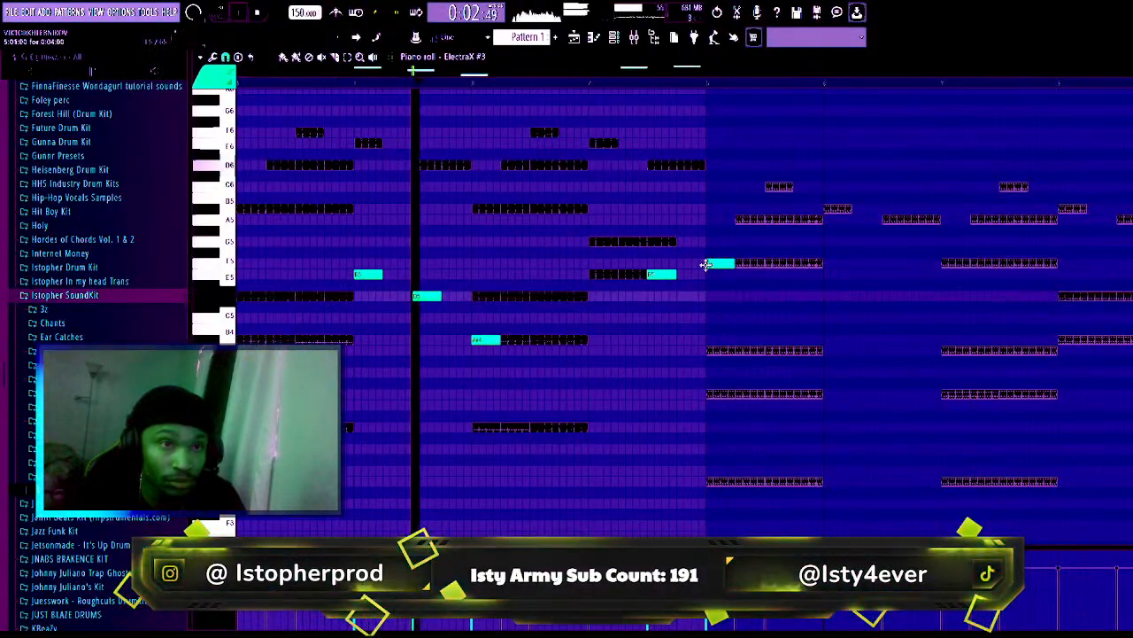
click(251, 296)
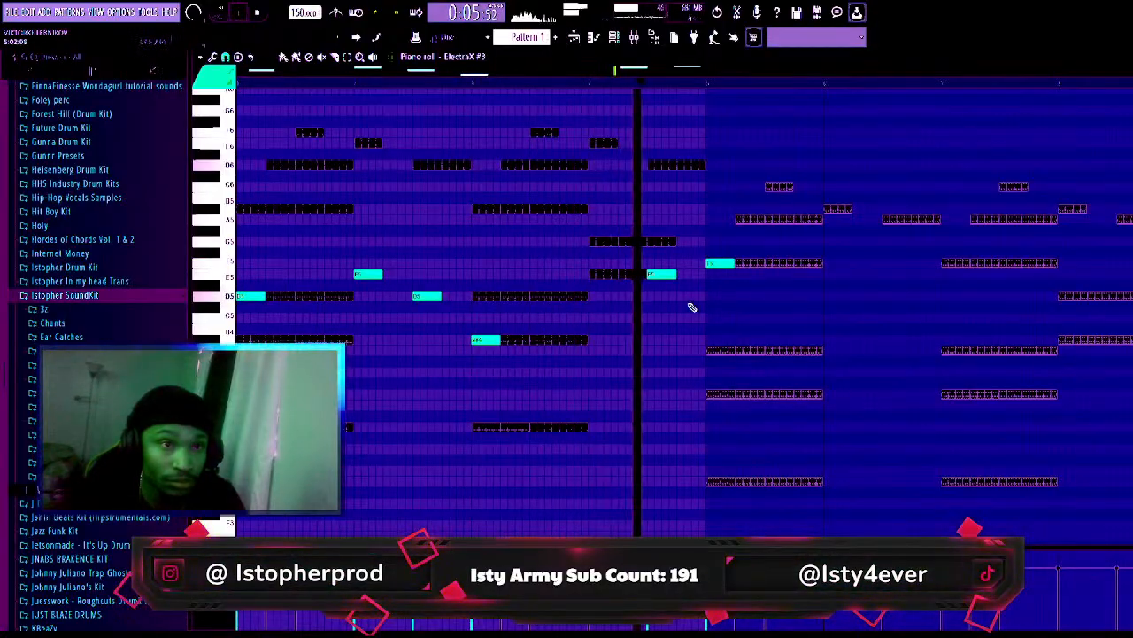
drag(253, 296, 256, 210)
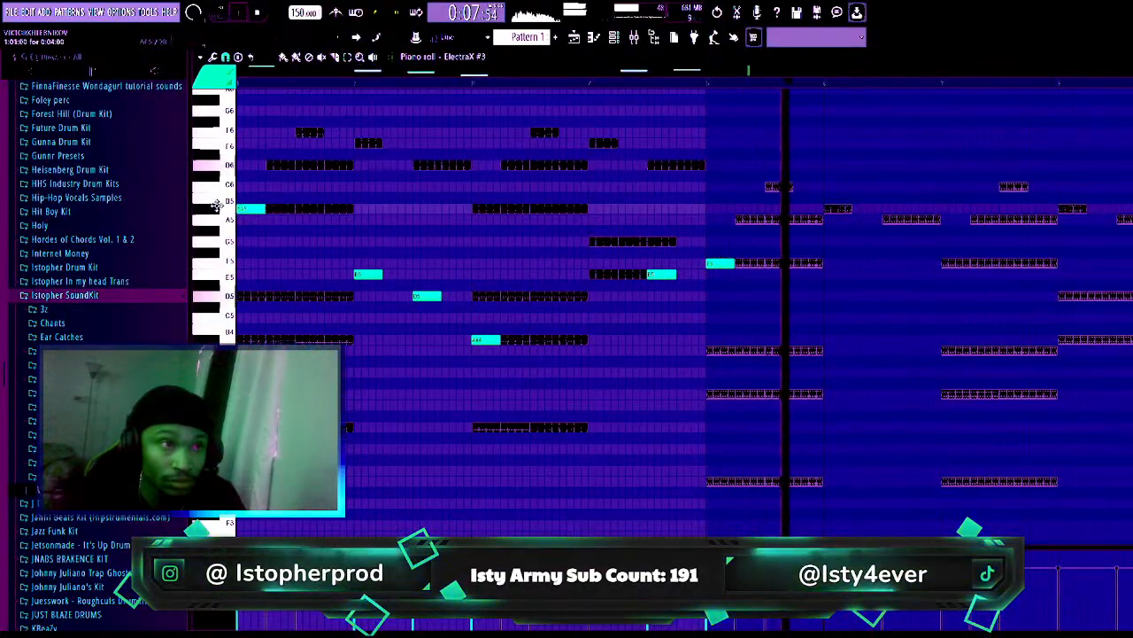
key(space)
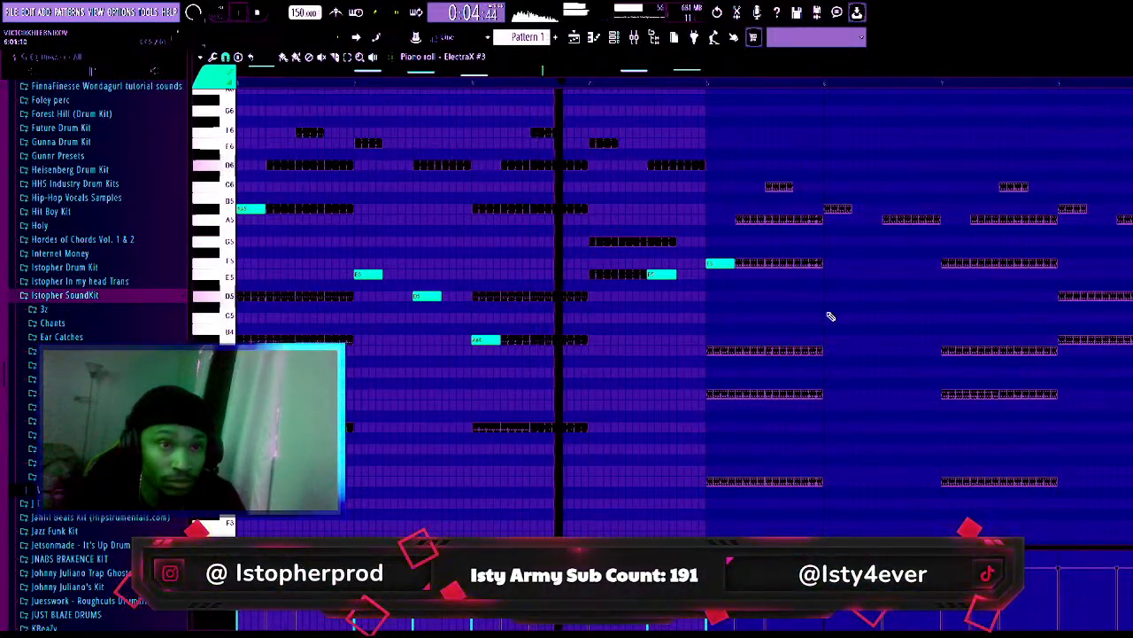
key(space)
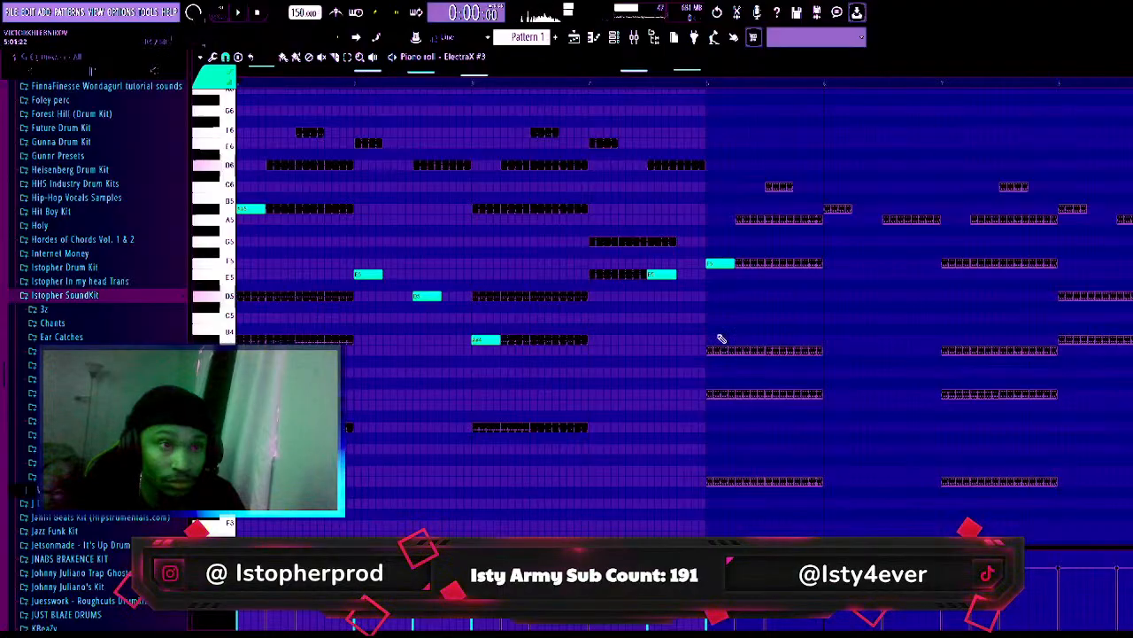
- Add one-beat A#4 and A4 on beats 1 and 3 of bar 6, F4 at bar 7's start and D5 on beat 3 of bar 8
click(770, 318)
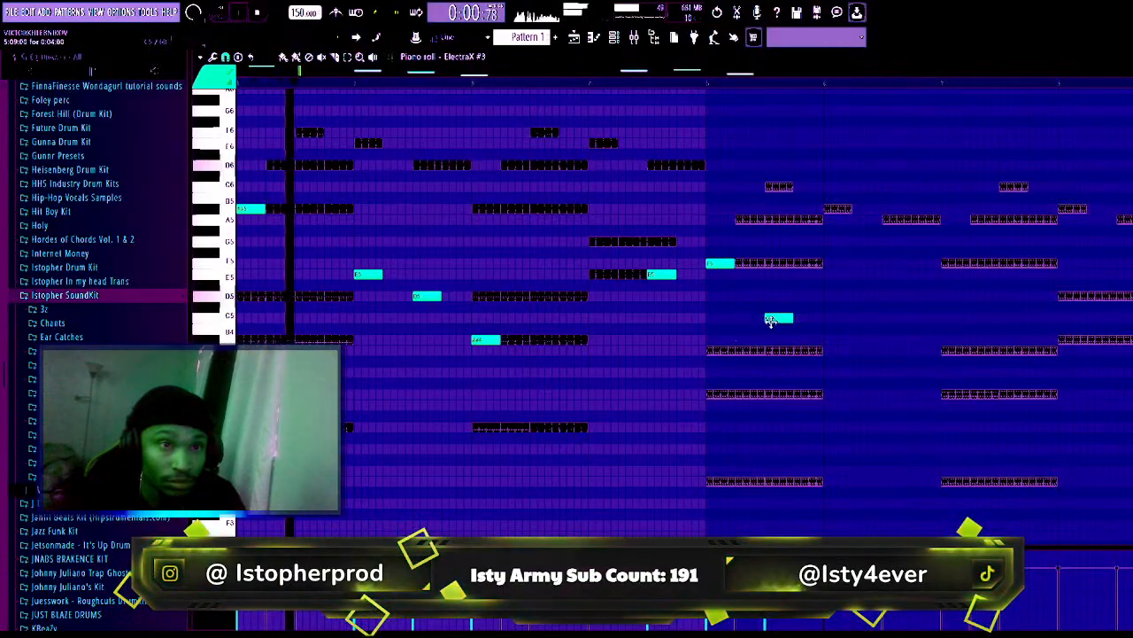
click(833, 341)
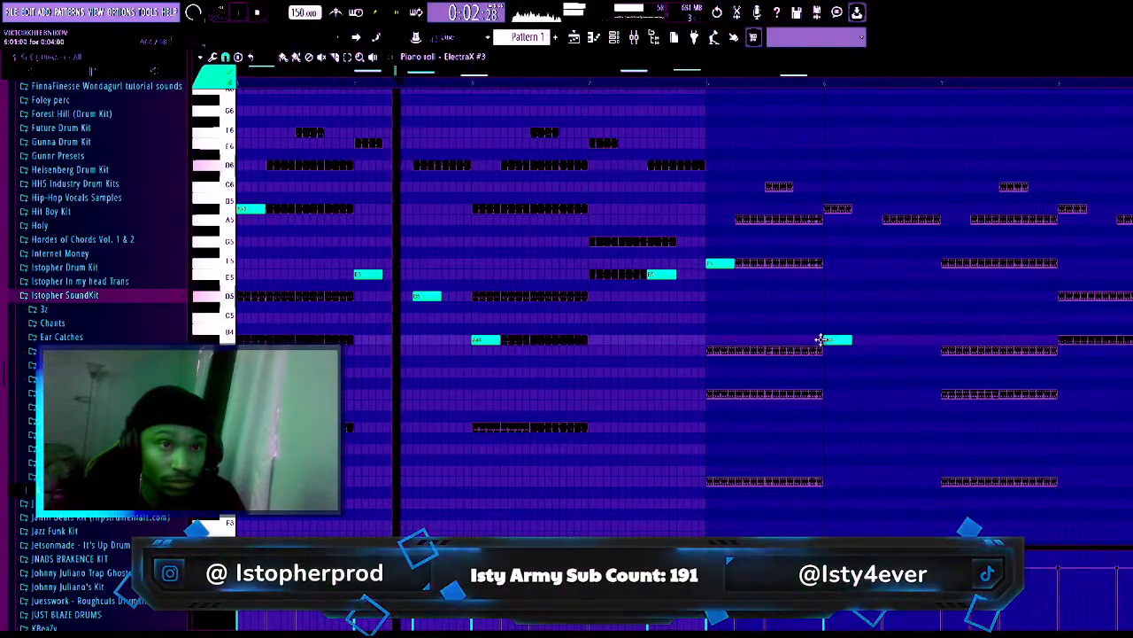
click(888, 350)
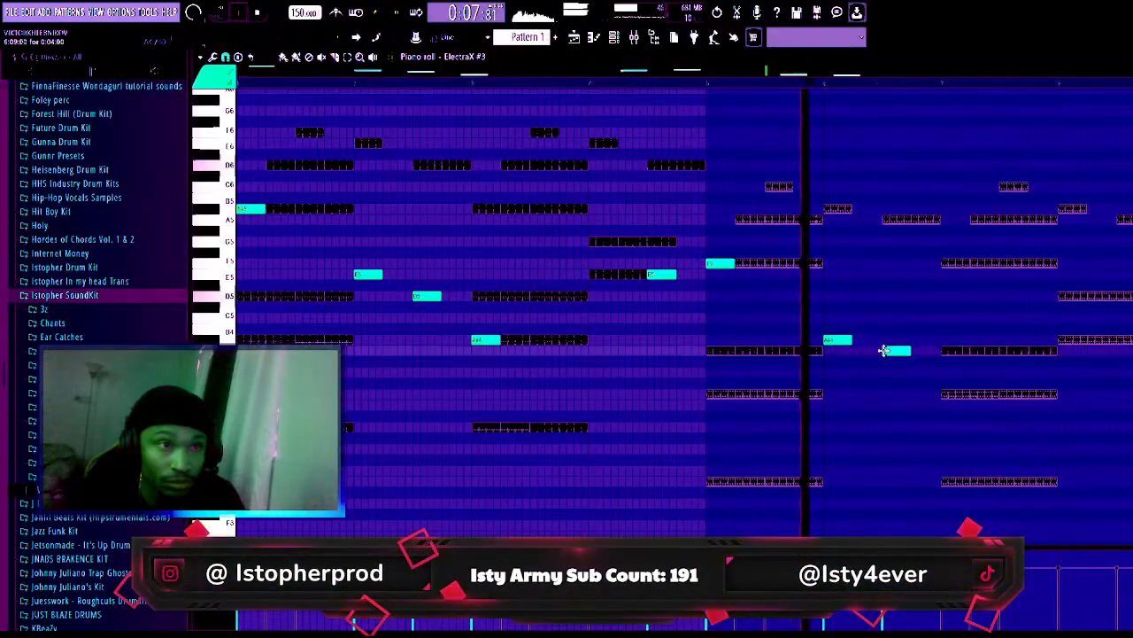
click(948, 394)
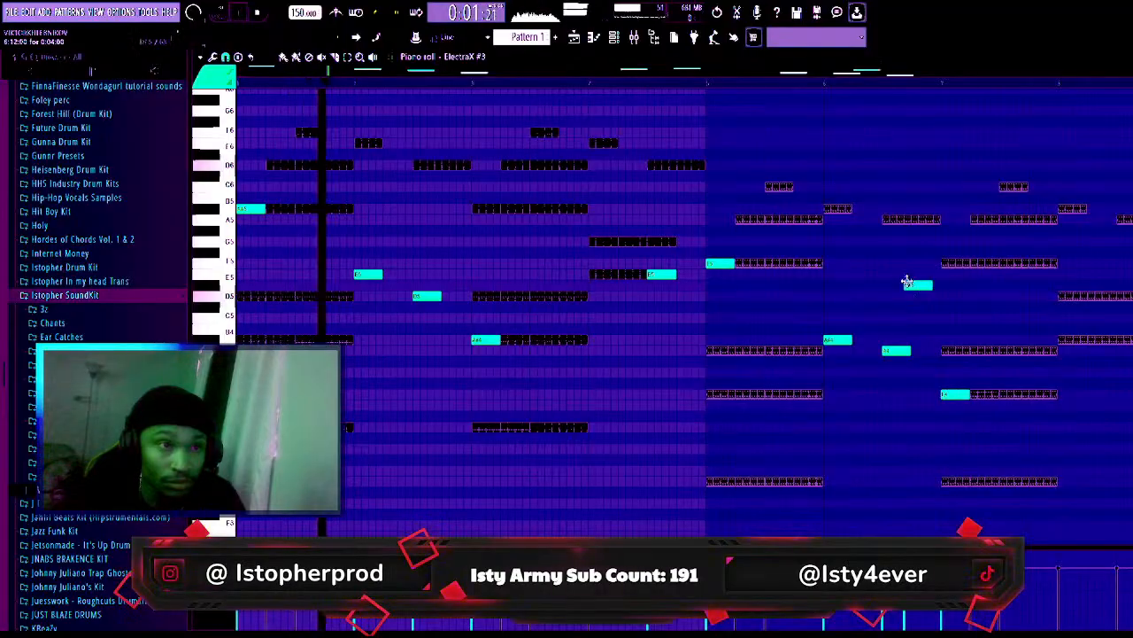
right_click(913, 283)
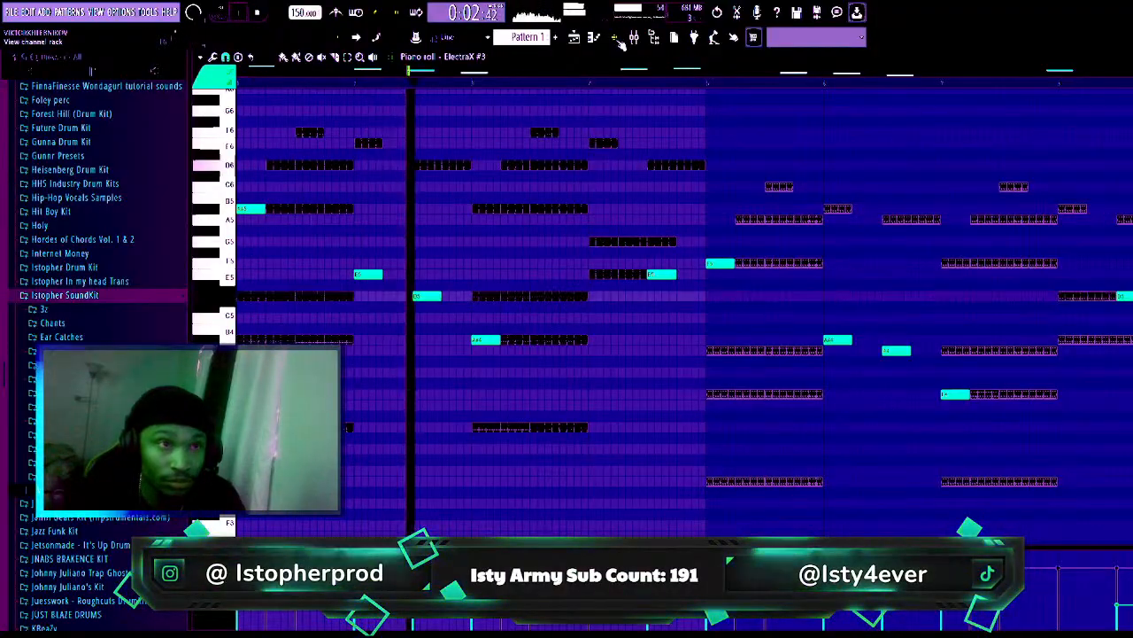
- Add an SRX PIANO 1 channel and open its piano roll
key(F6)
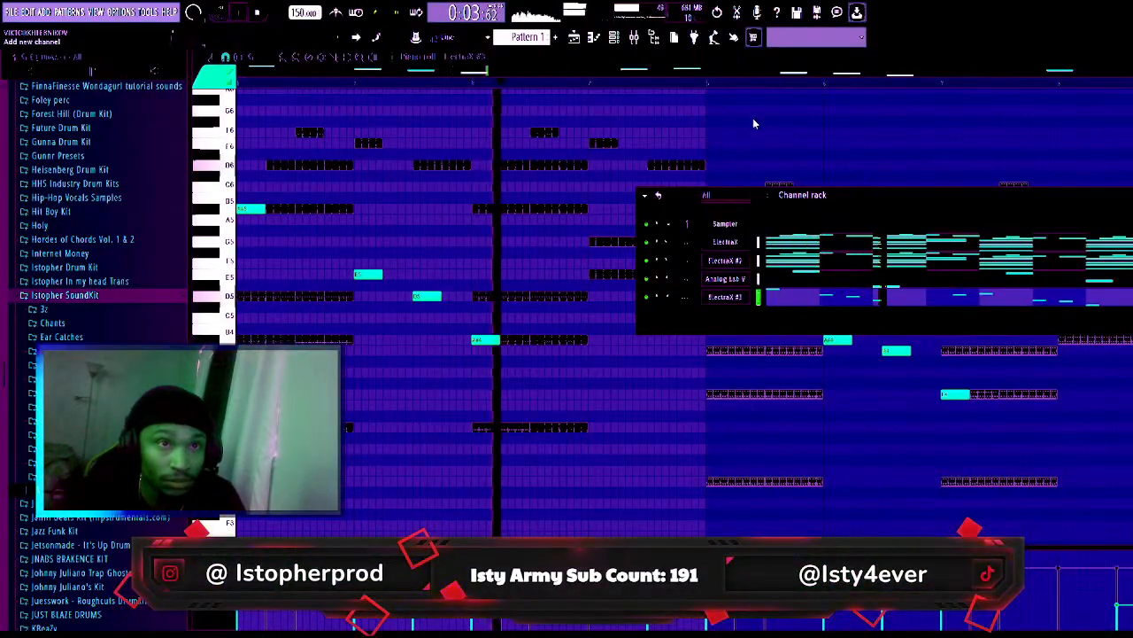
click(761, 287)
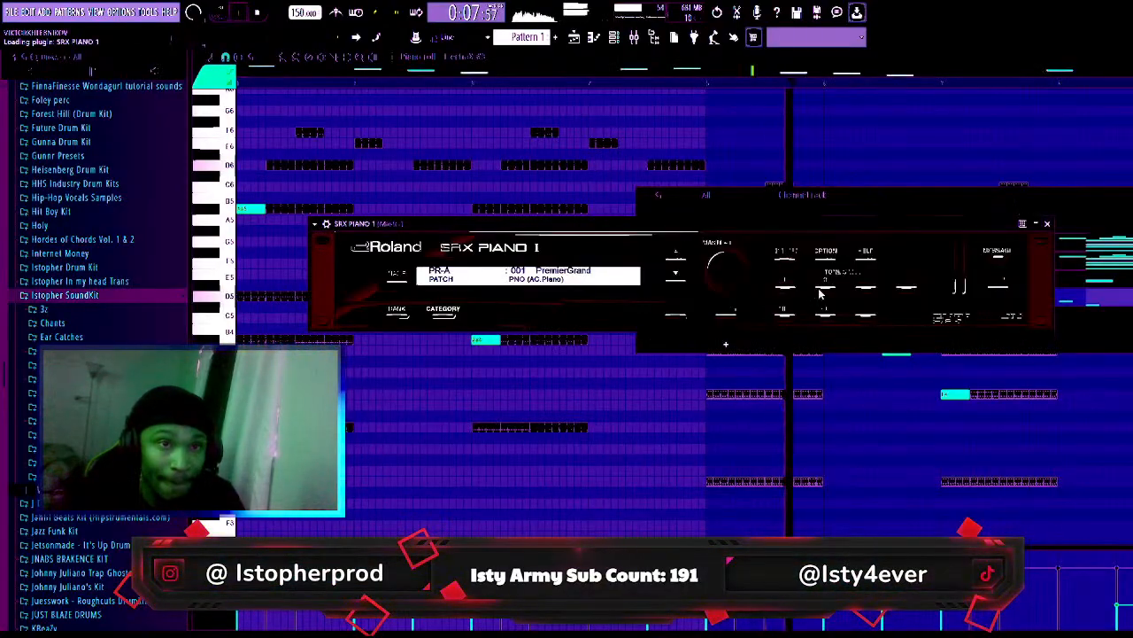
drag(826, 221, 826, 389)
click(801, 319)
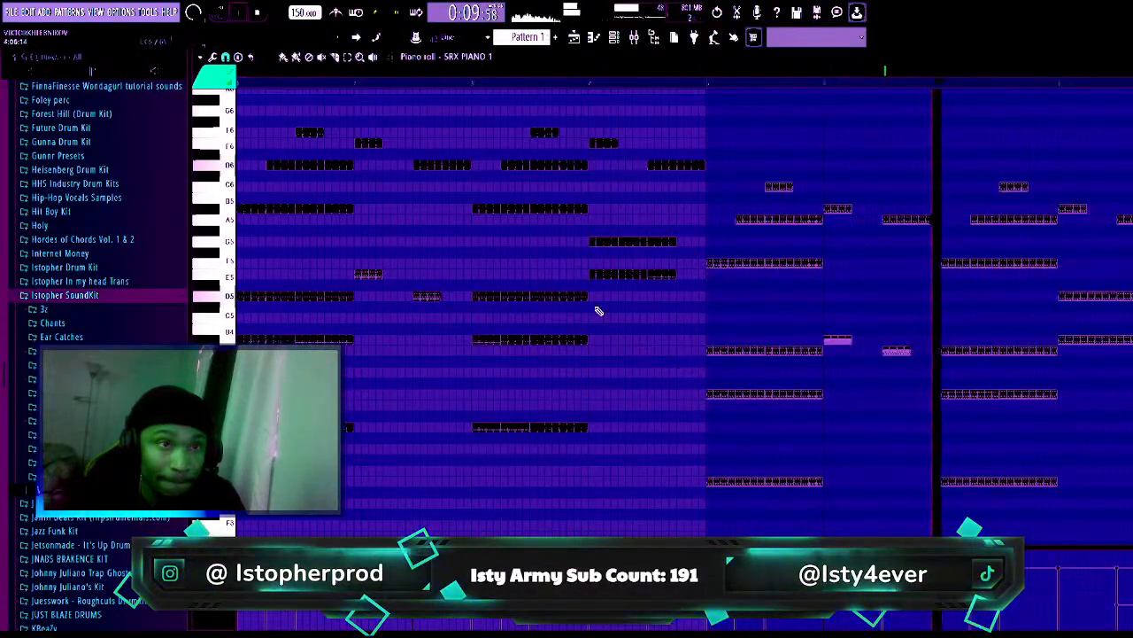
- Fill bar 2 of the SRX PIANO 1 part with alternating one-beat A#5 and A5 notes and play the loop
click(394, 218)
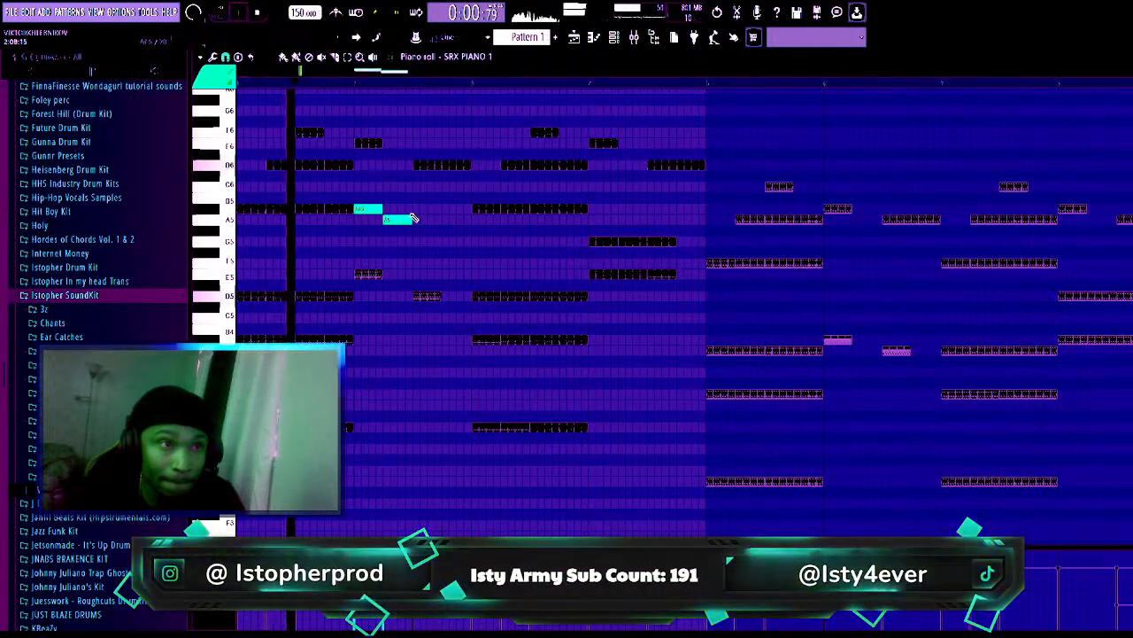
click(423, 209)
click(444, 219)
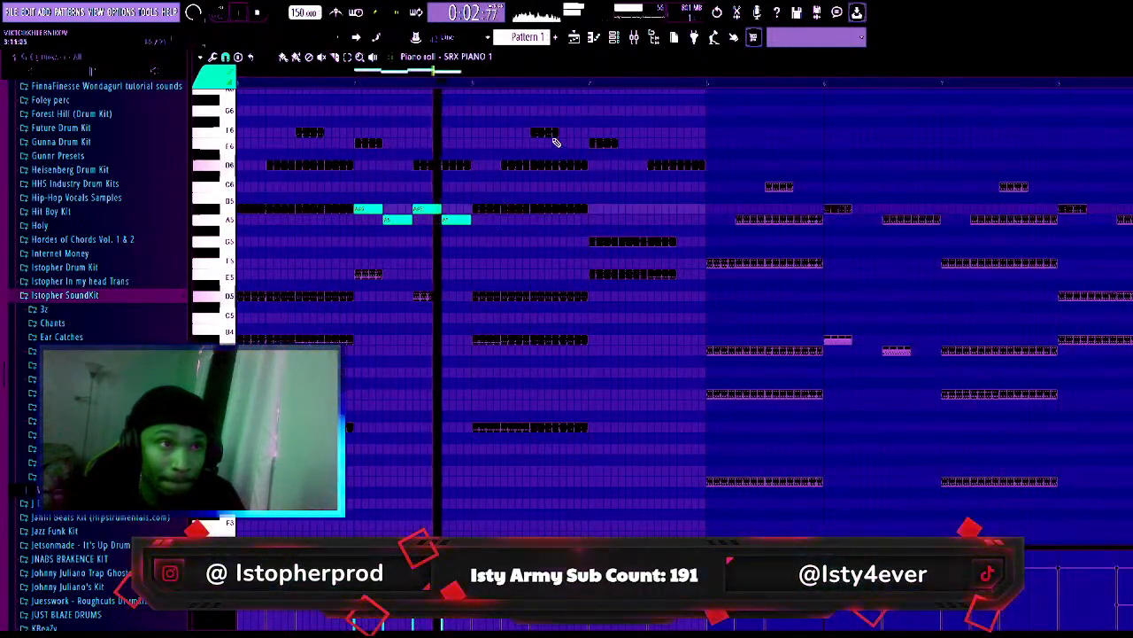
click(634, 40)
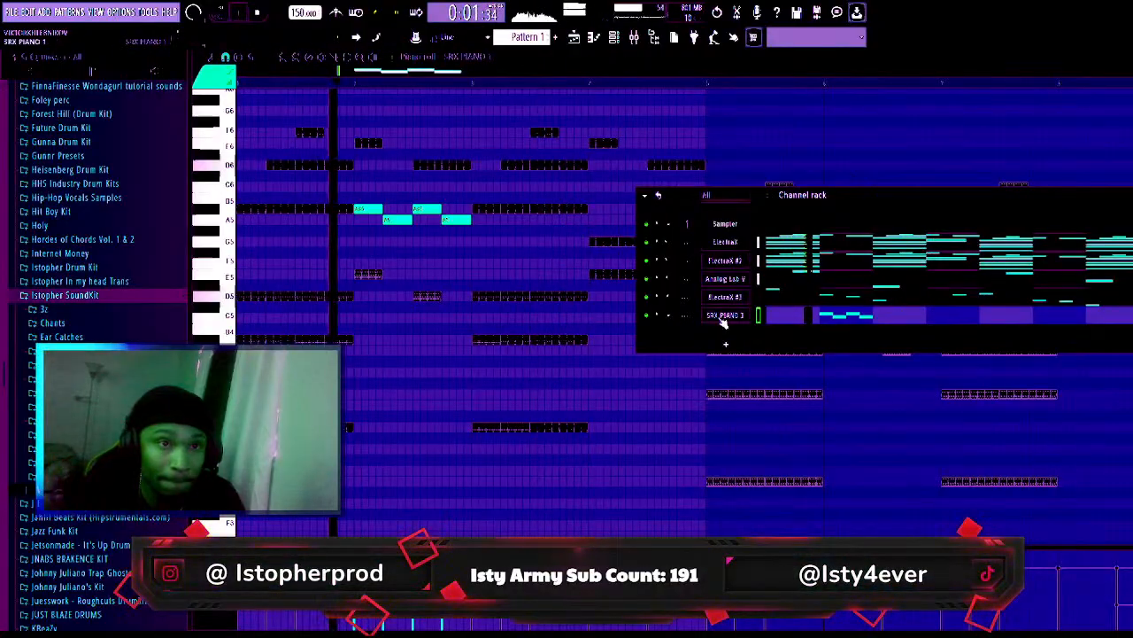
key(F6)
key(space)
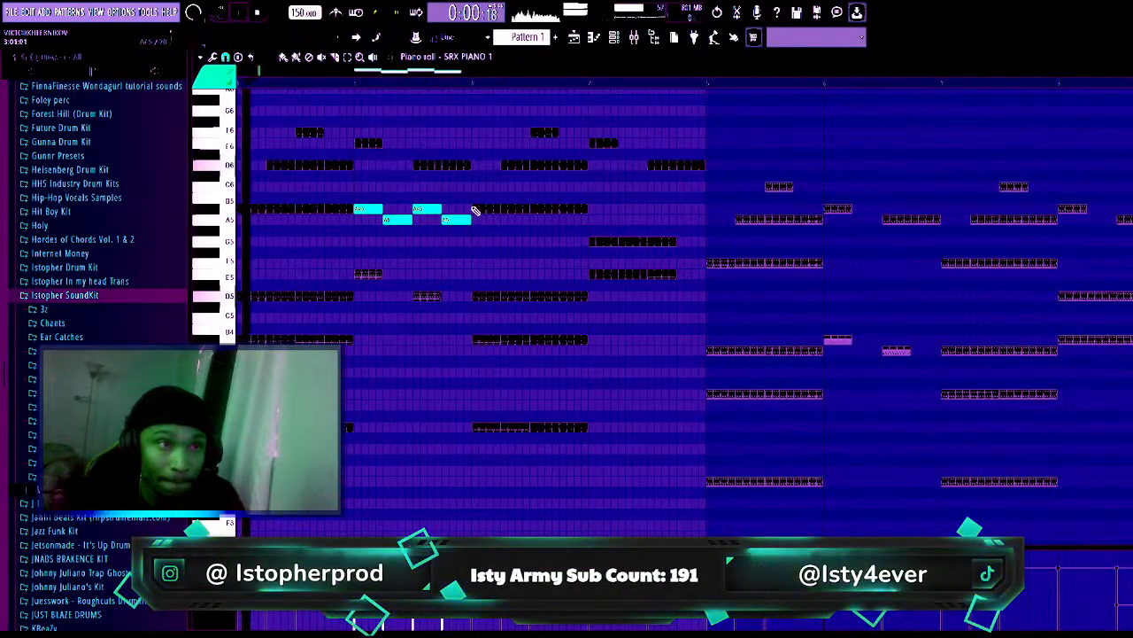
- Place an 11-step A#5 at the start of bar 3
click(504, 166)
drag(531, 166, 585, 168)
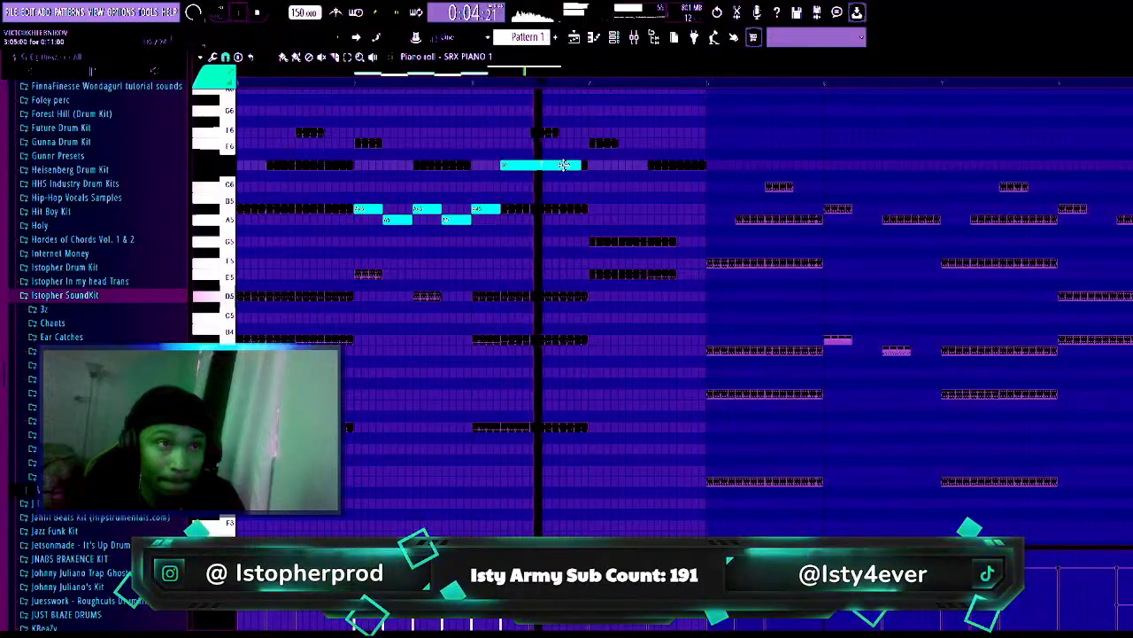
key(space)
drag(529, 165, 501, 208)
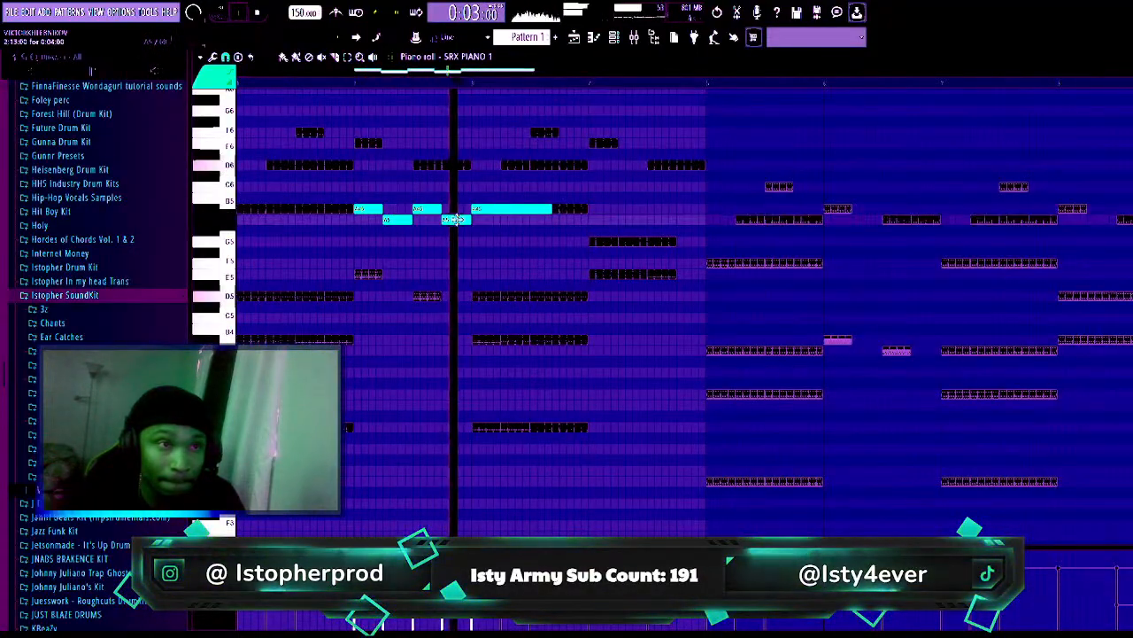
- Replace the A5 on beat 4 of bar 2 with a one-beat D6, and lower the long A#5 in bar 3 to G5
click(446, 165)
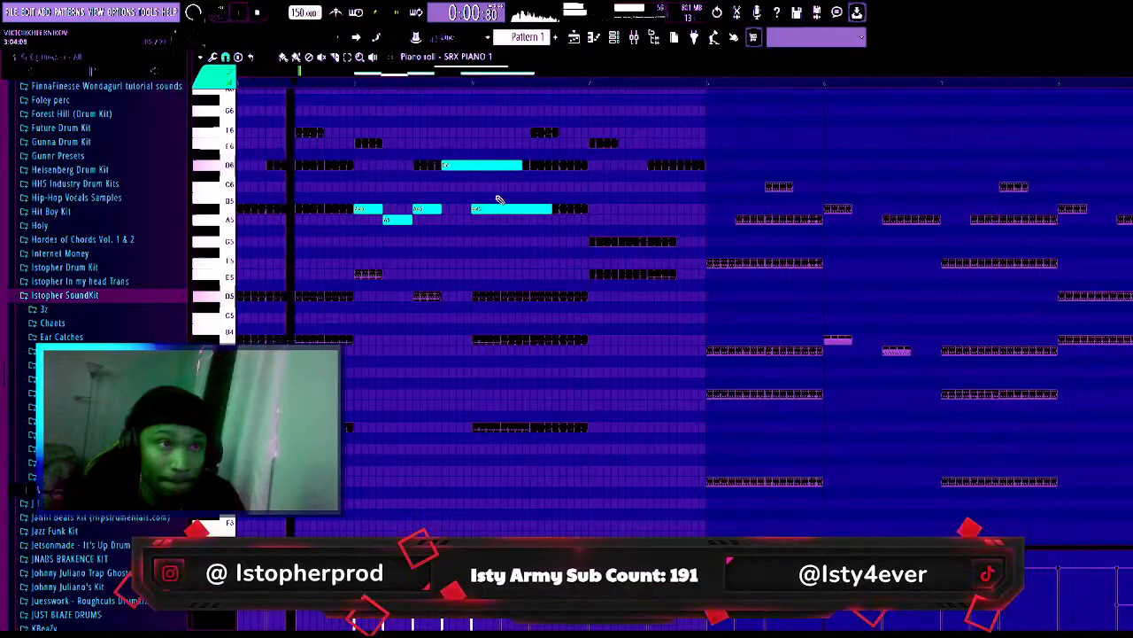
drag(500, 209, 478, 166)
drag(540, 186, 540, 208)
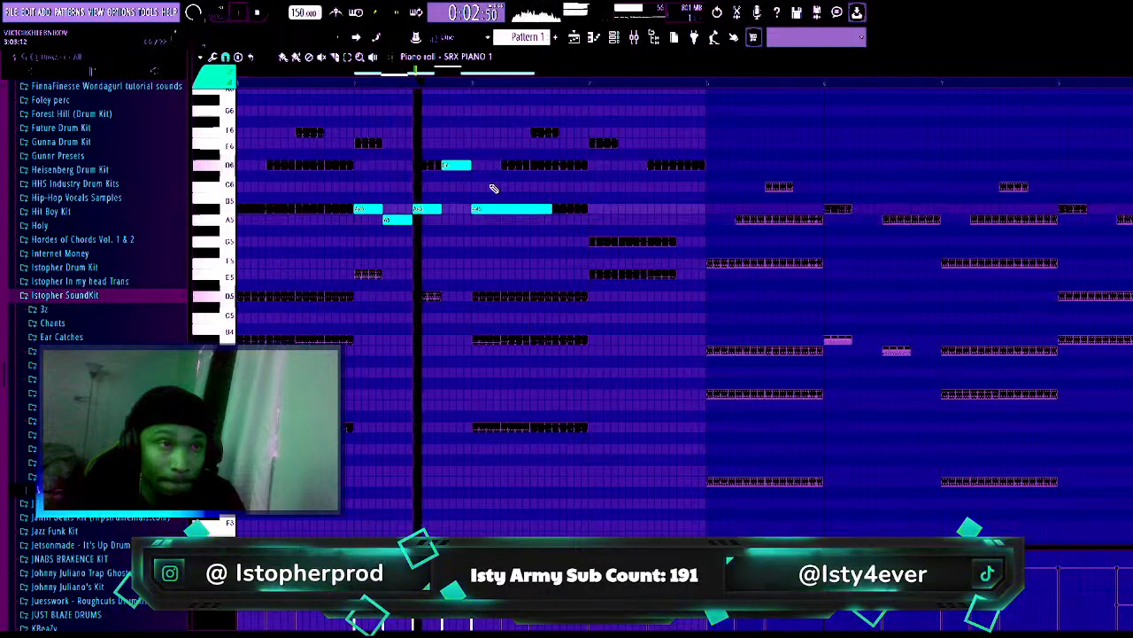
drag(507, 209, 507, 241)
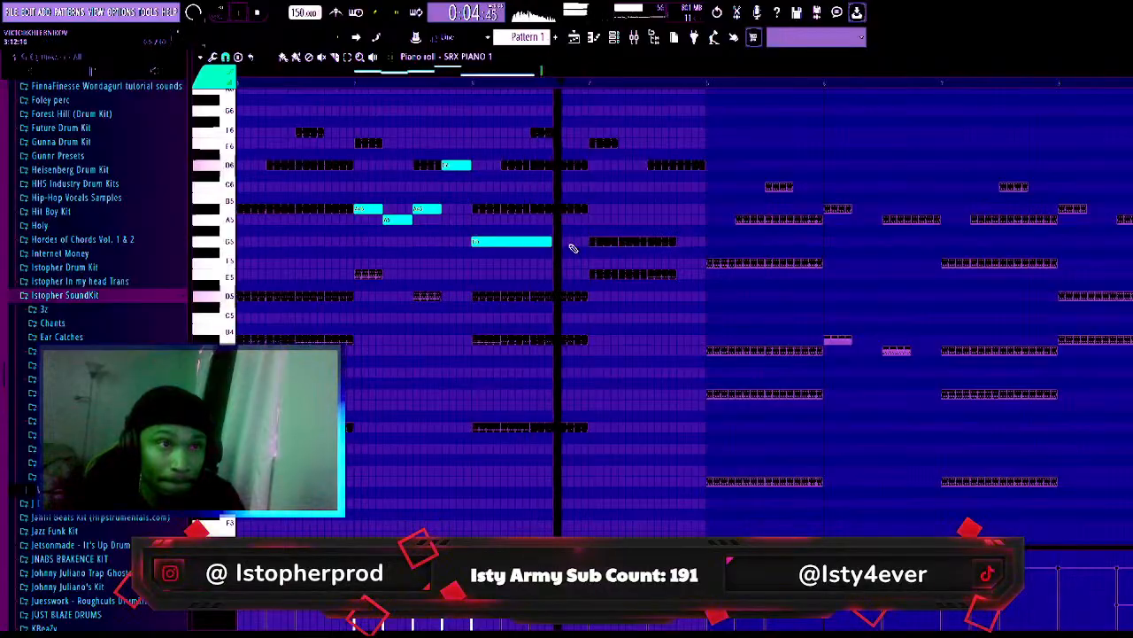
- Add a two-beat G5 on beat 3 of bar 4, and repeat the piano phrase five semitones lower in bars 6 to 8
click(648, 240)
drag(728, 241, 706, 241)
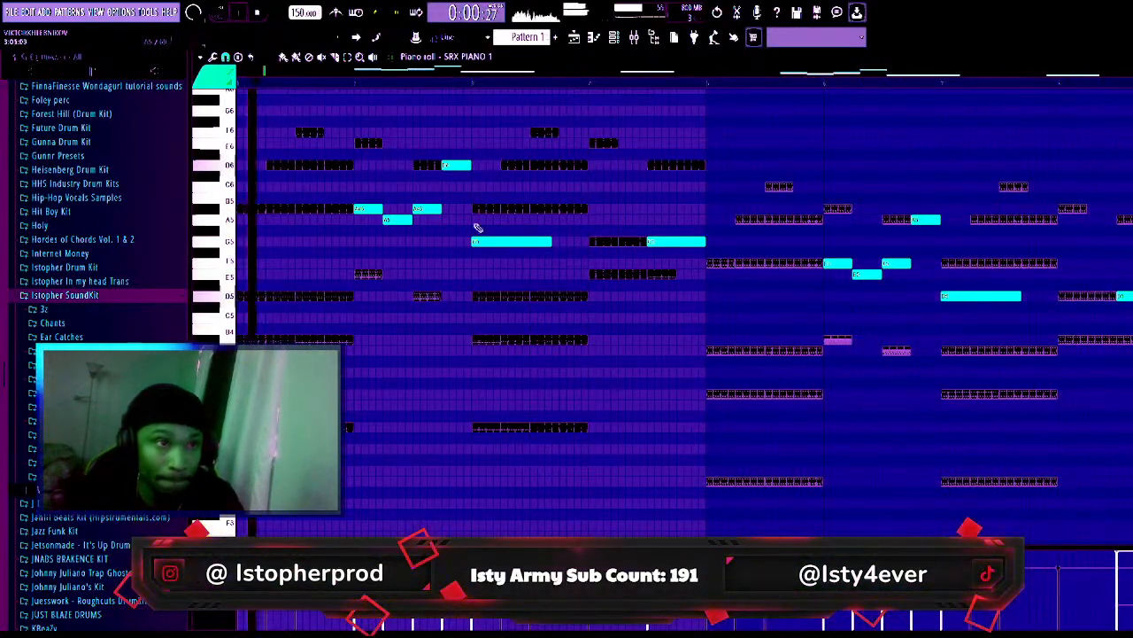
- Stack one-beat A#5, D5 and A#4 notes on beat 4 of bar 3 and save the project
click(567, 210)
drag(617, 208, 587, 209)
click(561, 296)
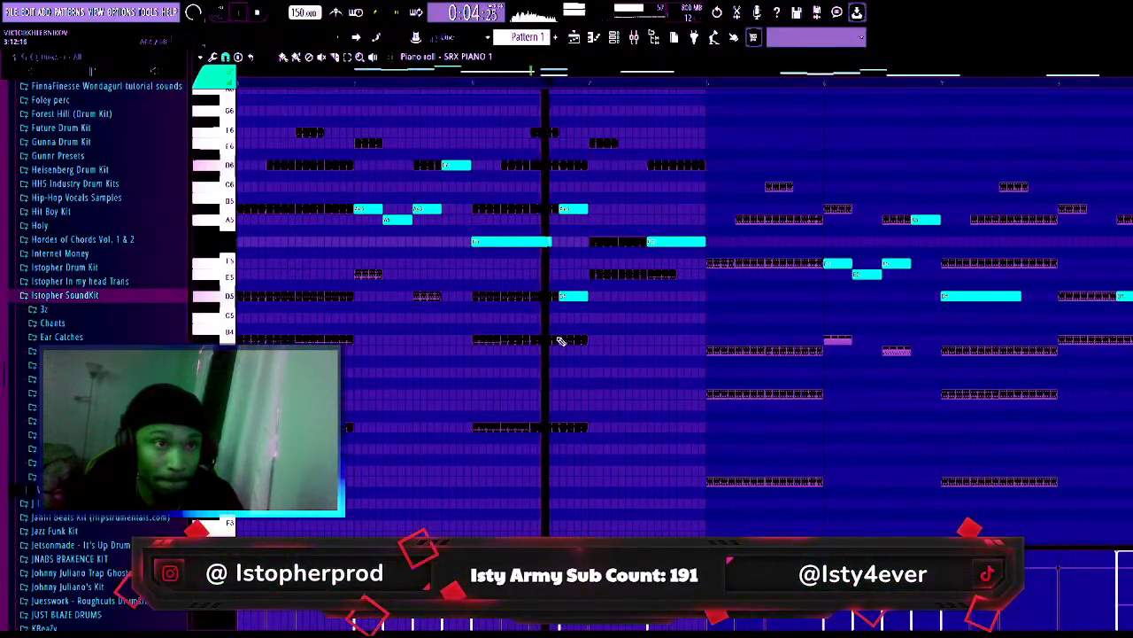
click(566, 339)
key(space)
key(ctrl+s)
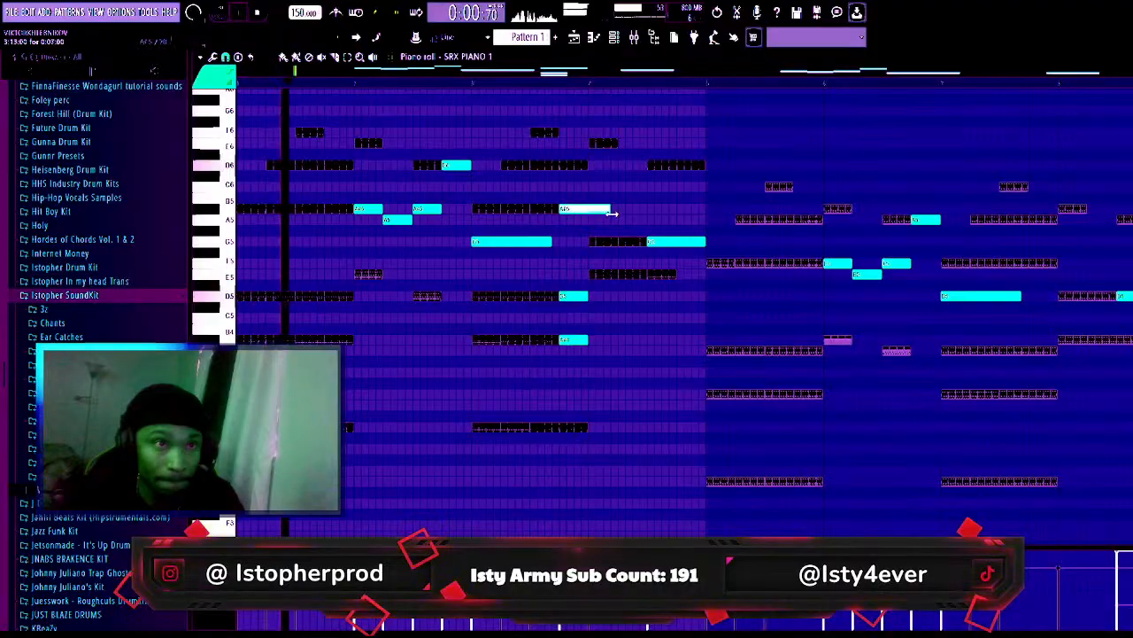
- Stretch the D5 and A#4 on beat 4 of bar 3 to three beats and add matching A4 and F4 notes on beat 4 of bar 7
drag(587, 296, 617, 297)
drag(587, 339, 618, 339)
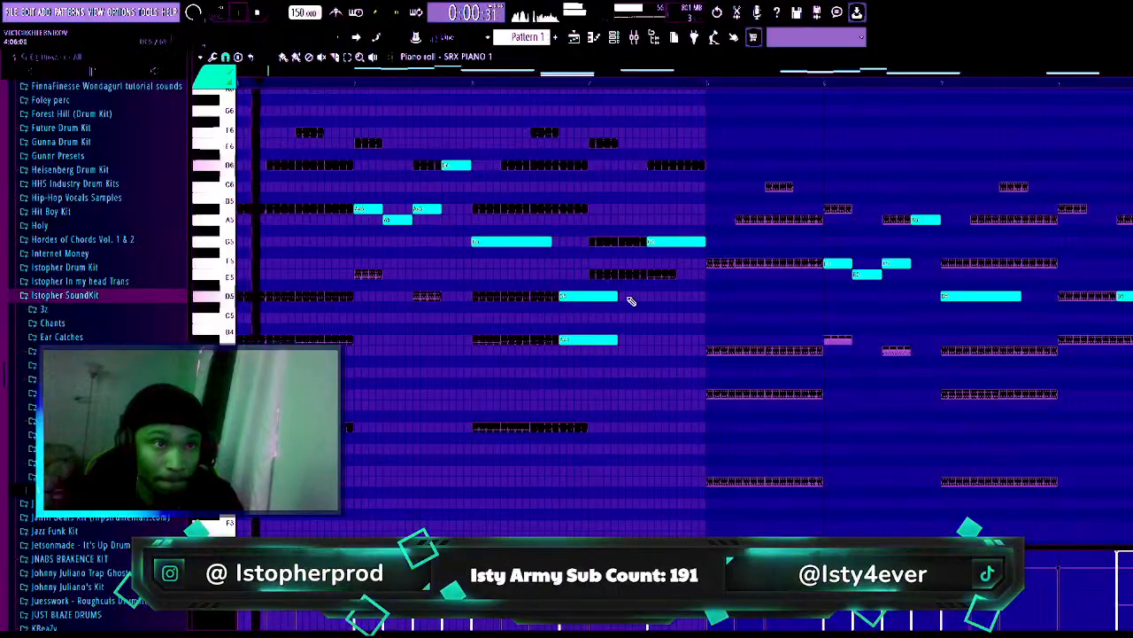
drag(620, 296, 645, 297)
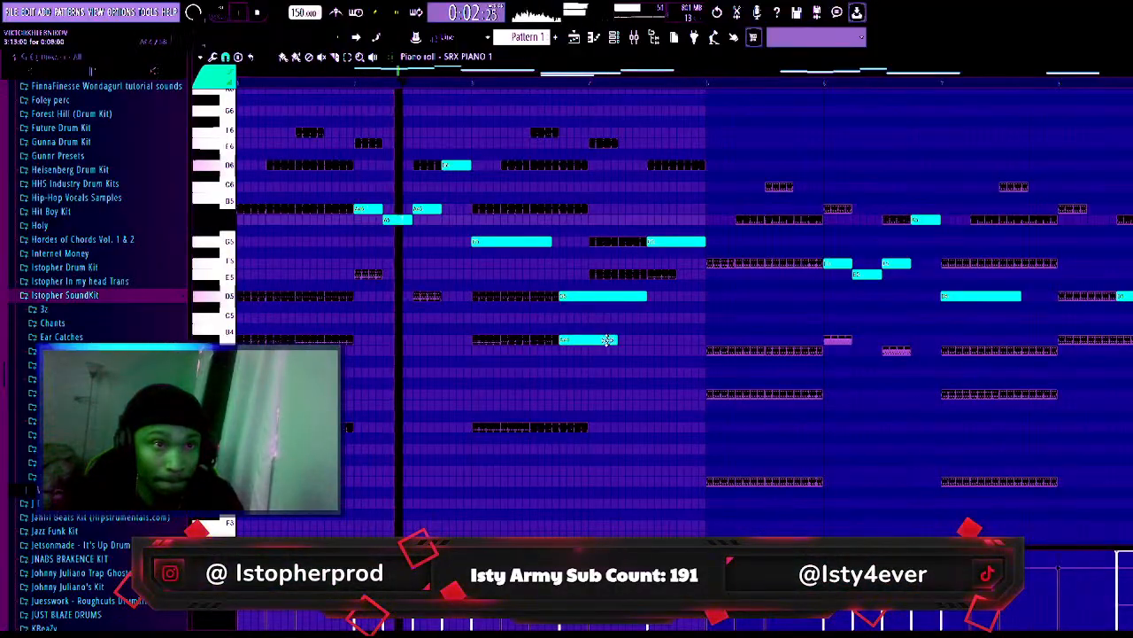
drag(618, 340, 645, 340)
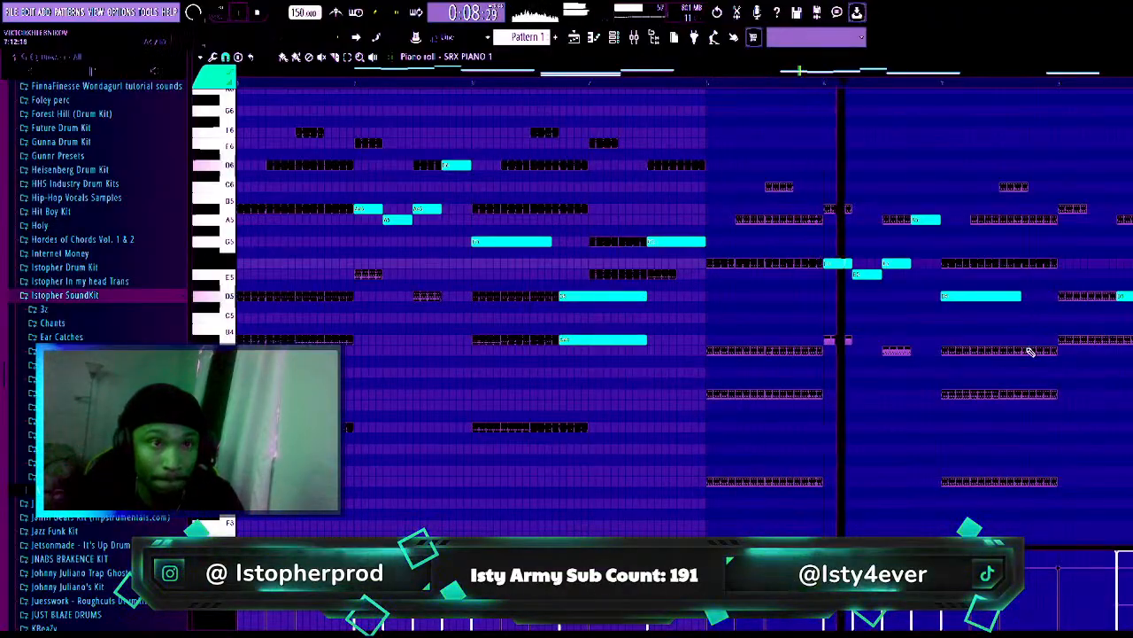
click(1035, 393)
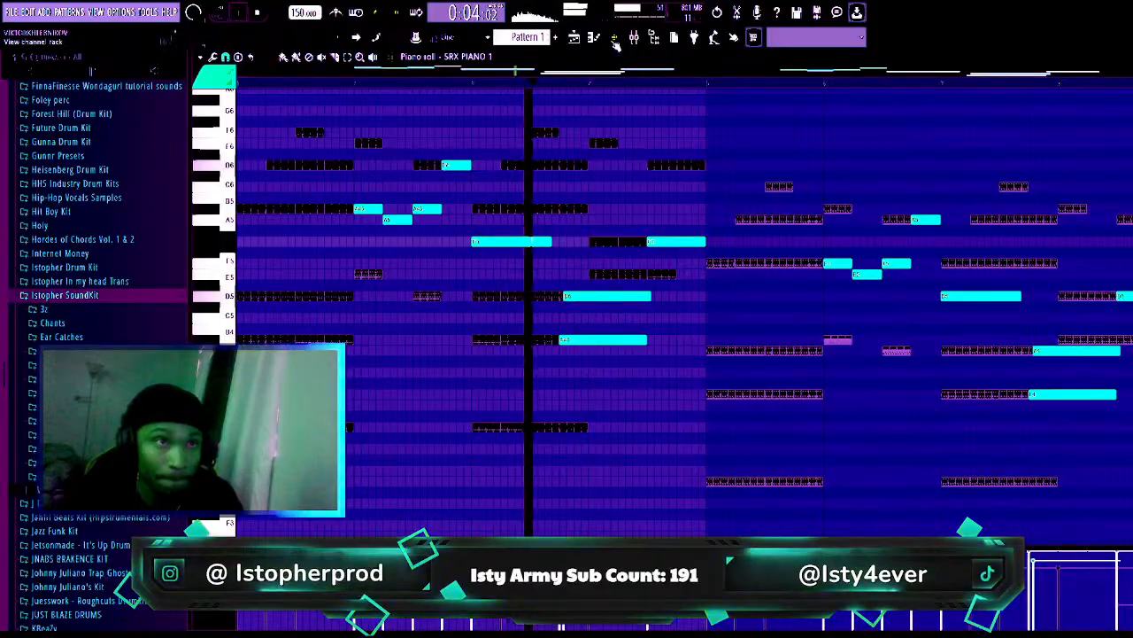
- Change the SRX PIANO 1 patch to PR-A 030 Air Grand and return to its piano roll
key(F6)
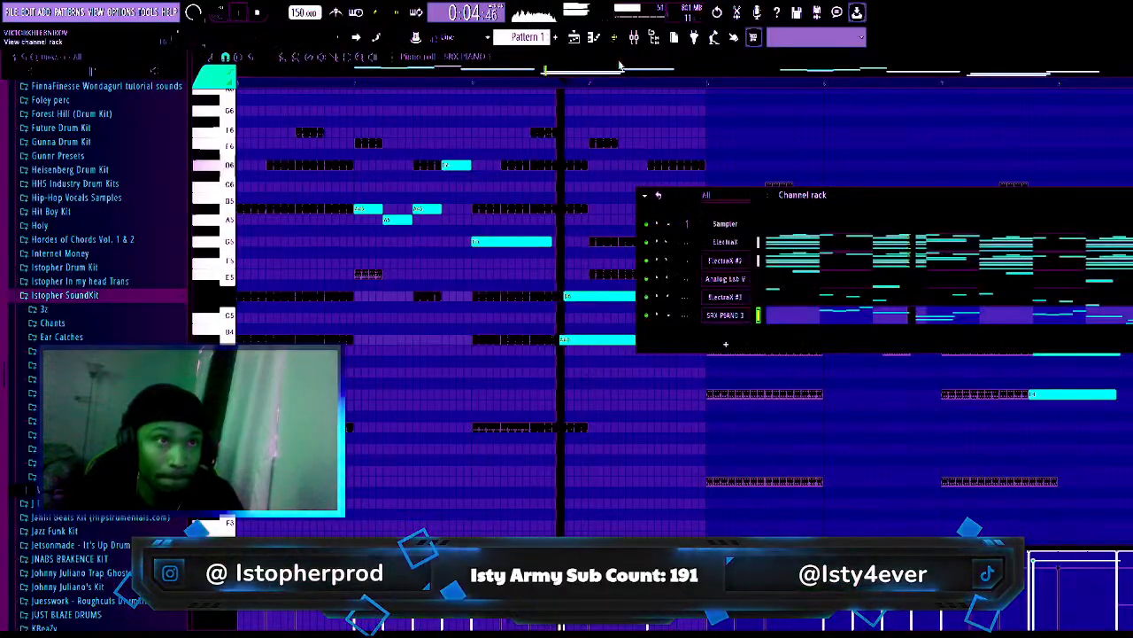
click(735, 318)
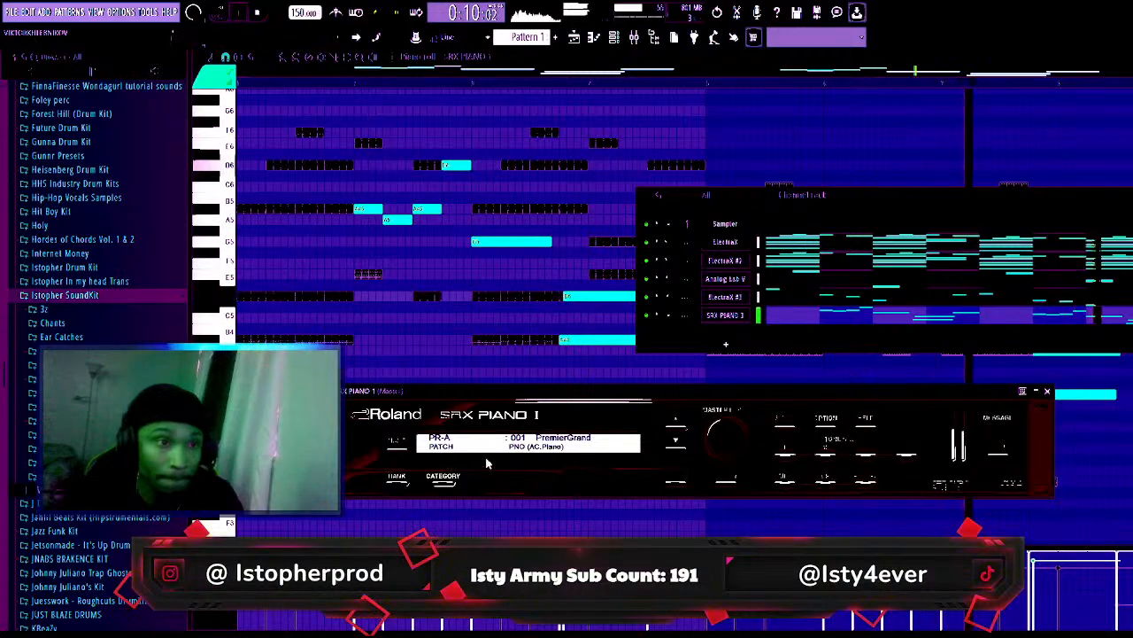
drag(497, 446, 512, 395)
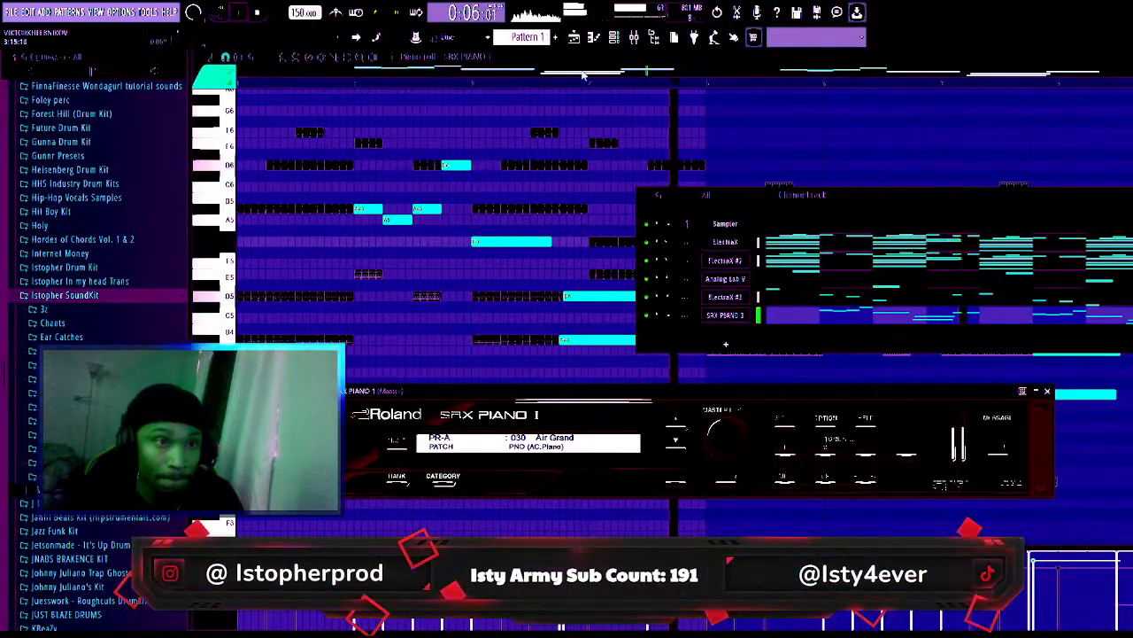
click(589, 73)
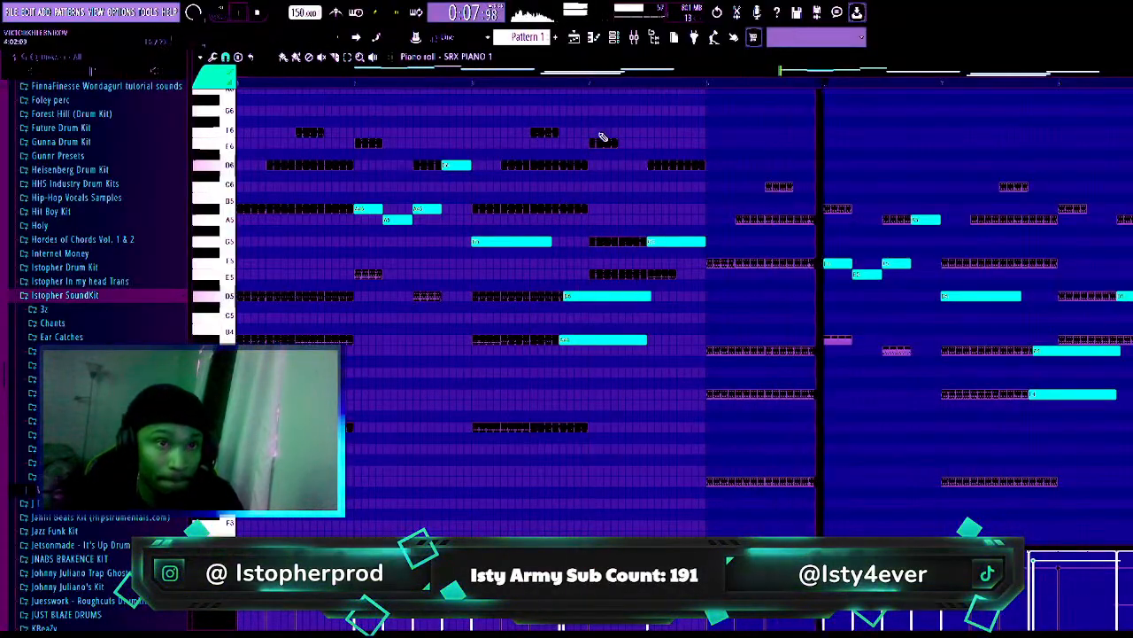
- Collapse the Istopher SoundKit folder and add an Arcade instrument channel with a New Sampler
click(614, 36)
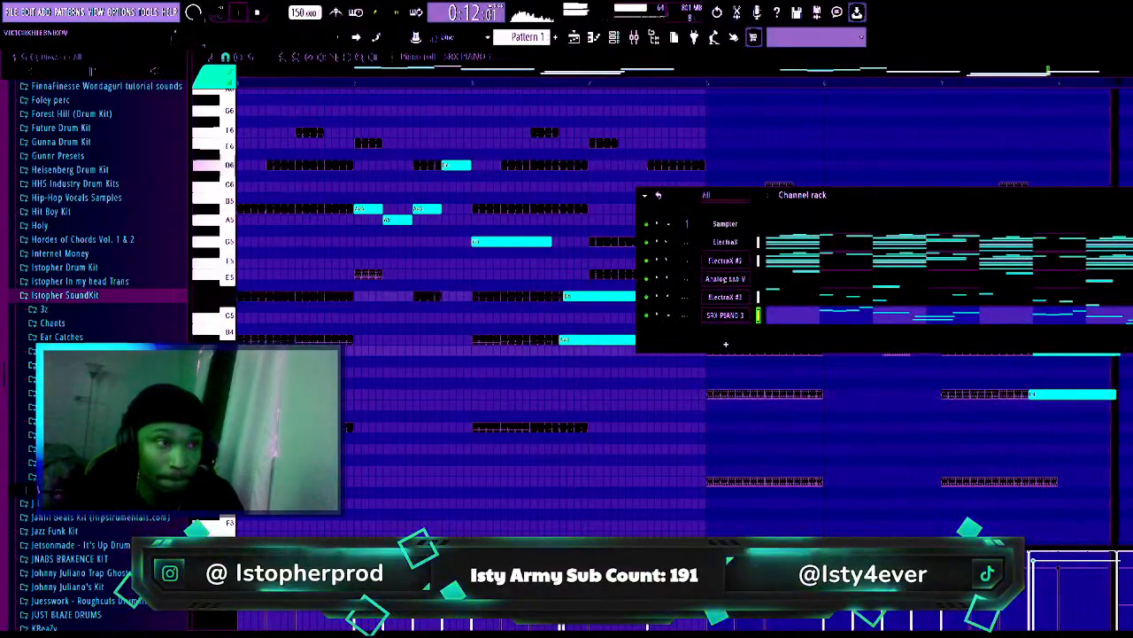
click(66, 298)
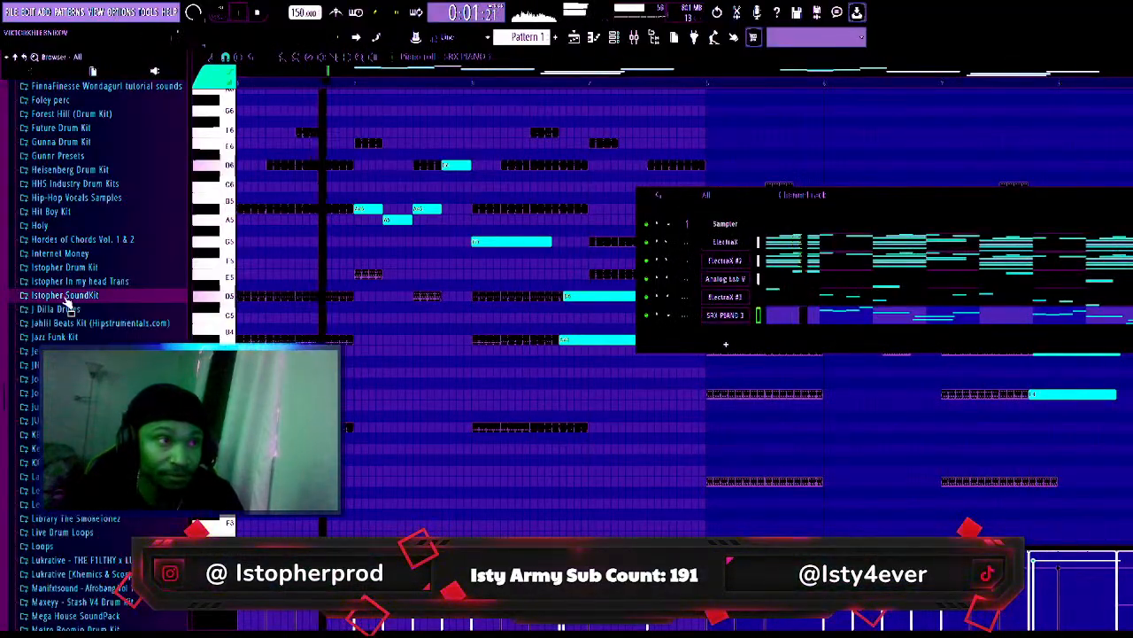
click(722, 348)
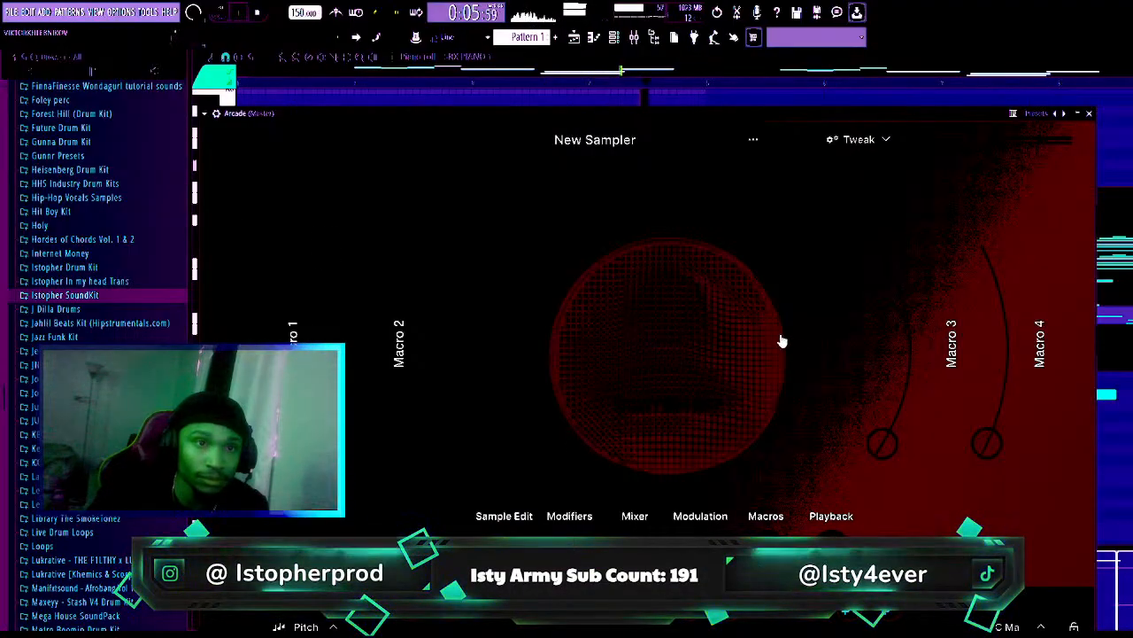
drag(892, 116, 907, 50)
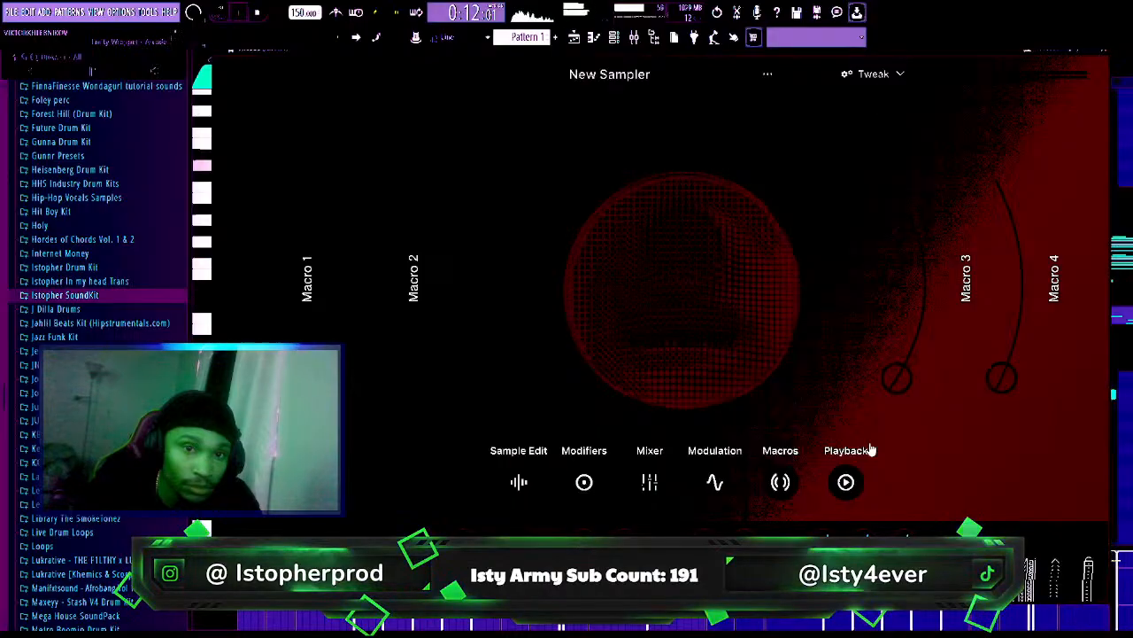
- Place a B4 at the start of bar 1 in Arcade's piano roll and stretch it to two bars
click(1128, 348)
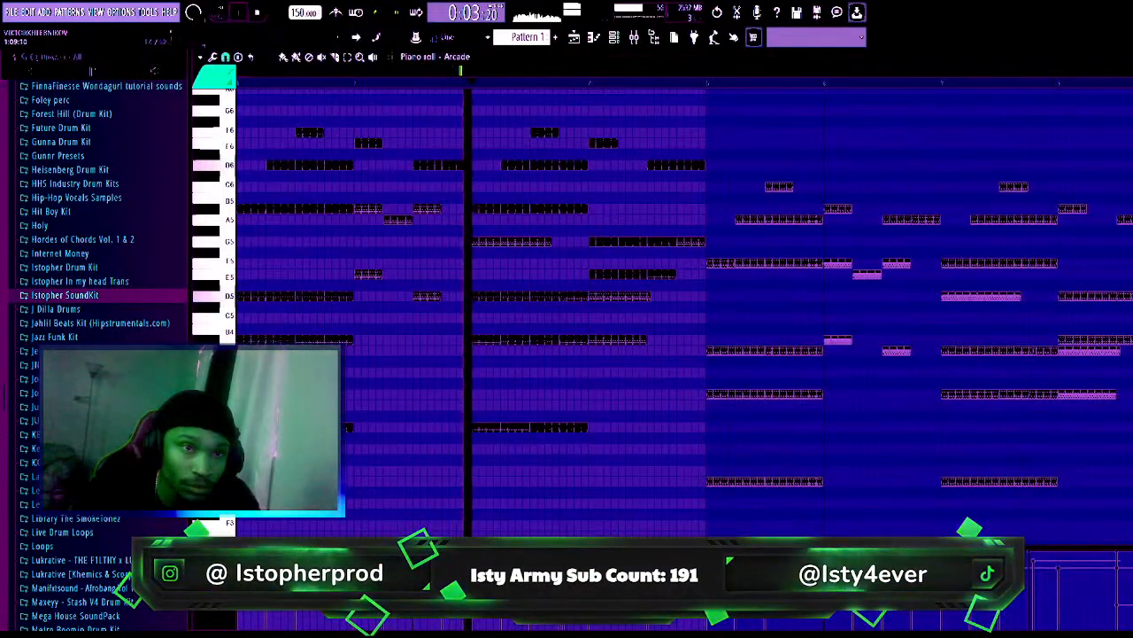
click(239, 317)
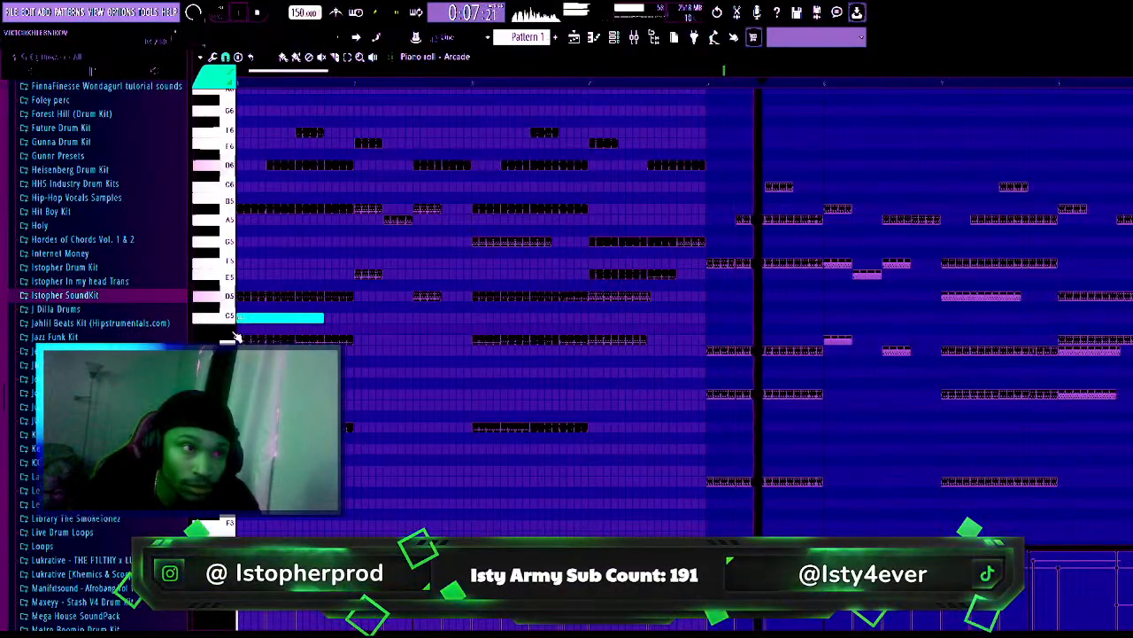
drag(266, 319, 266, 330)
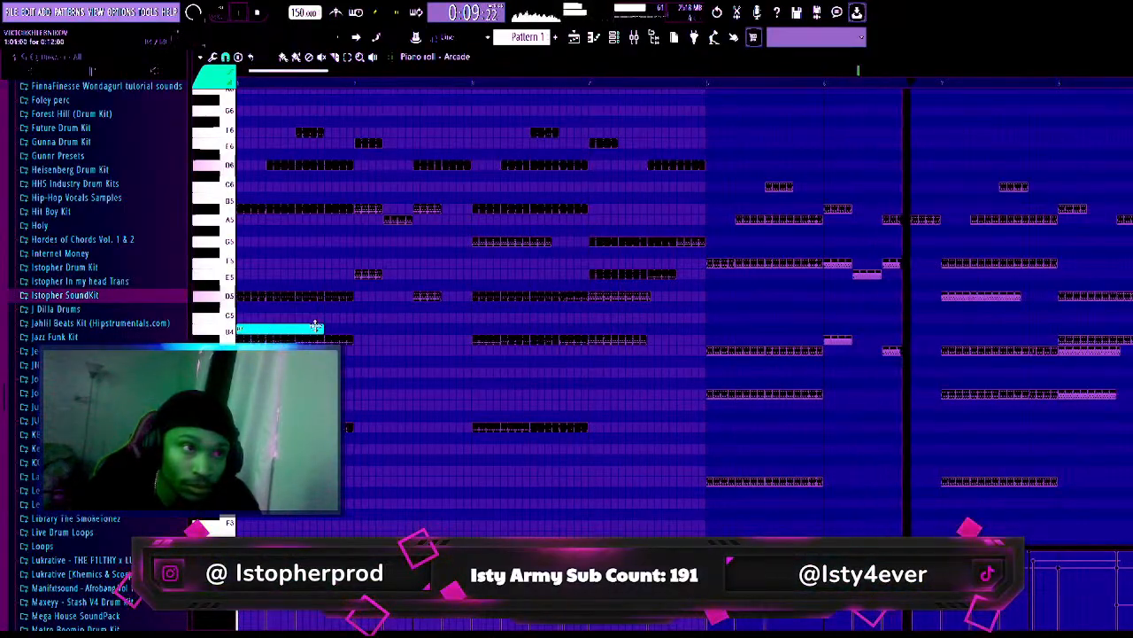
drag(324, 327, 361, 340)
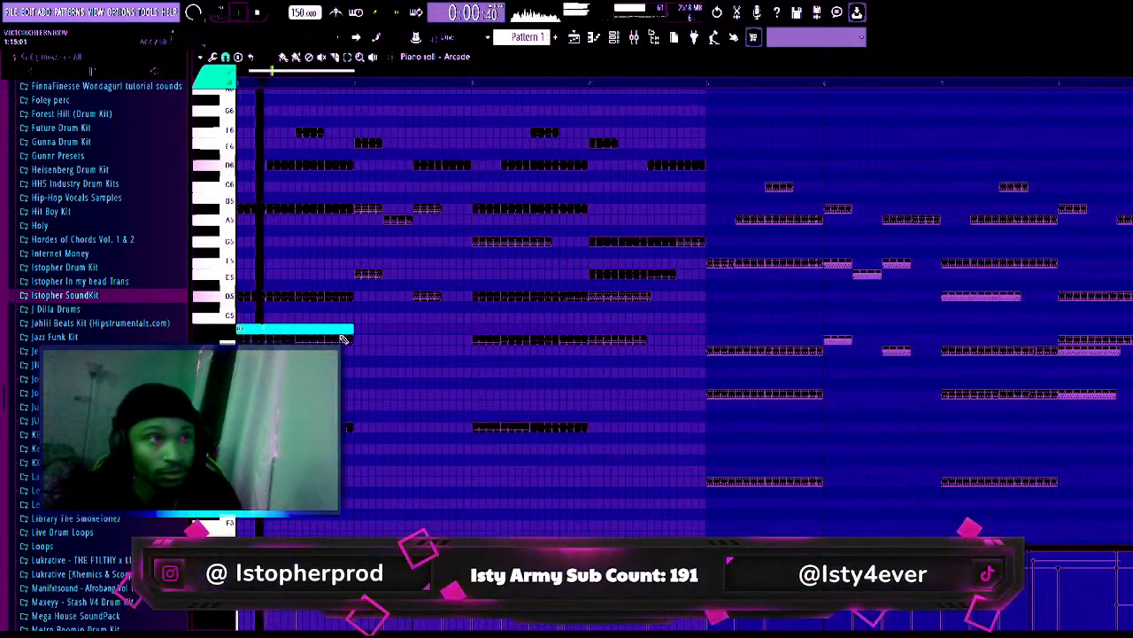
click(248, 83)
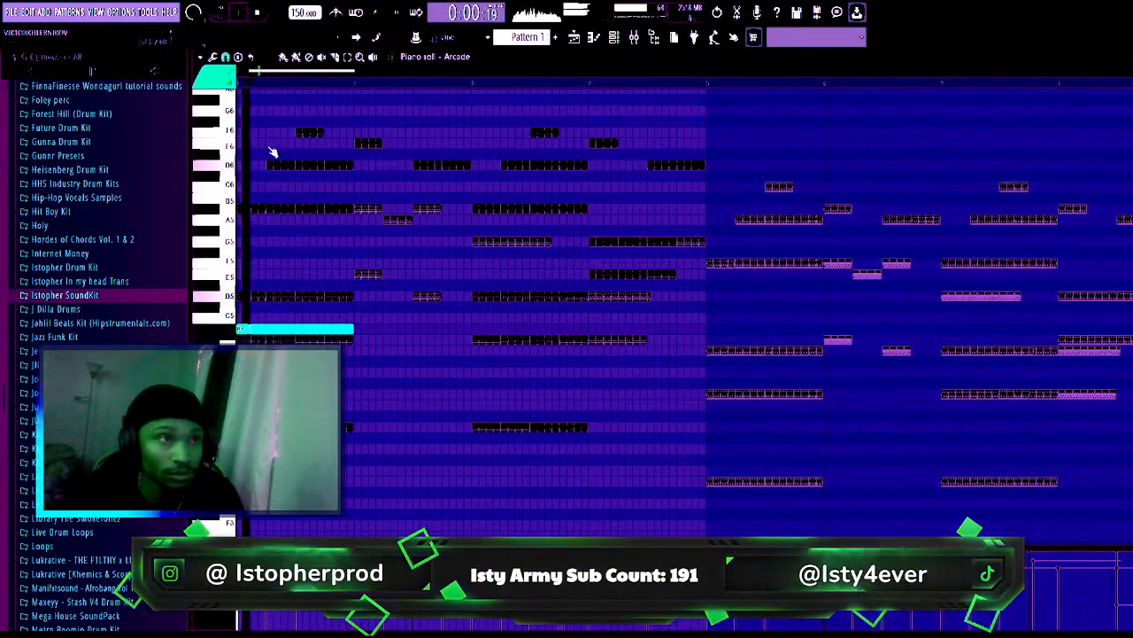
drag(352, 328, 471, 327)
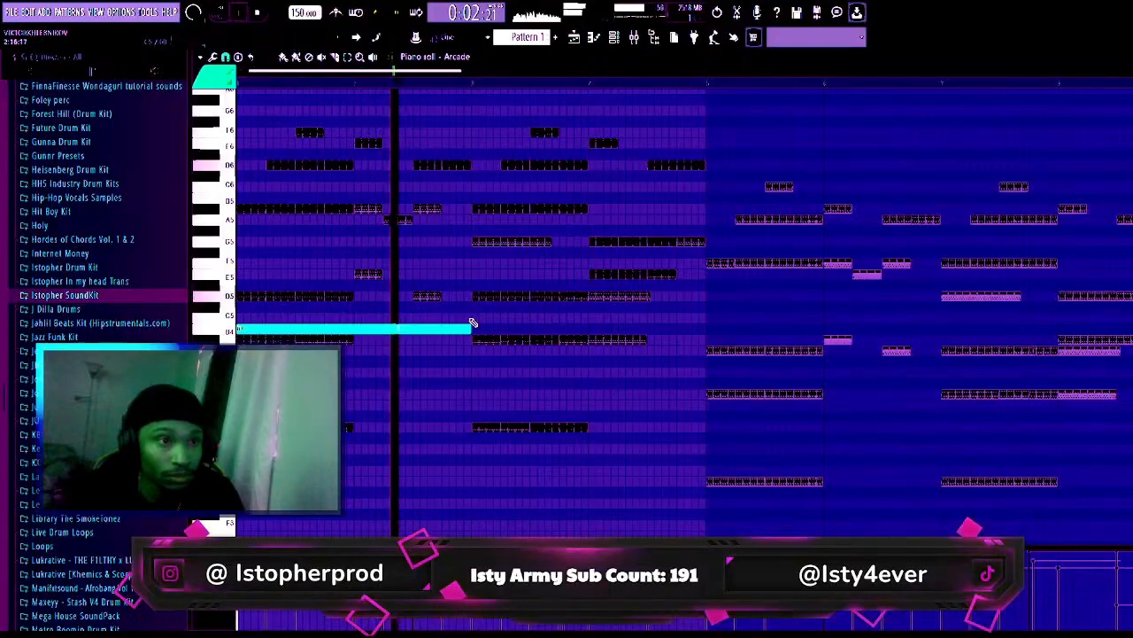
- Add two-bar Arcade notes: A4 at bar 3, B4 at bar 5 and G4 at bar 7
click(480, 319)
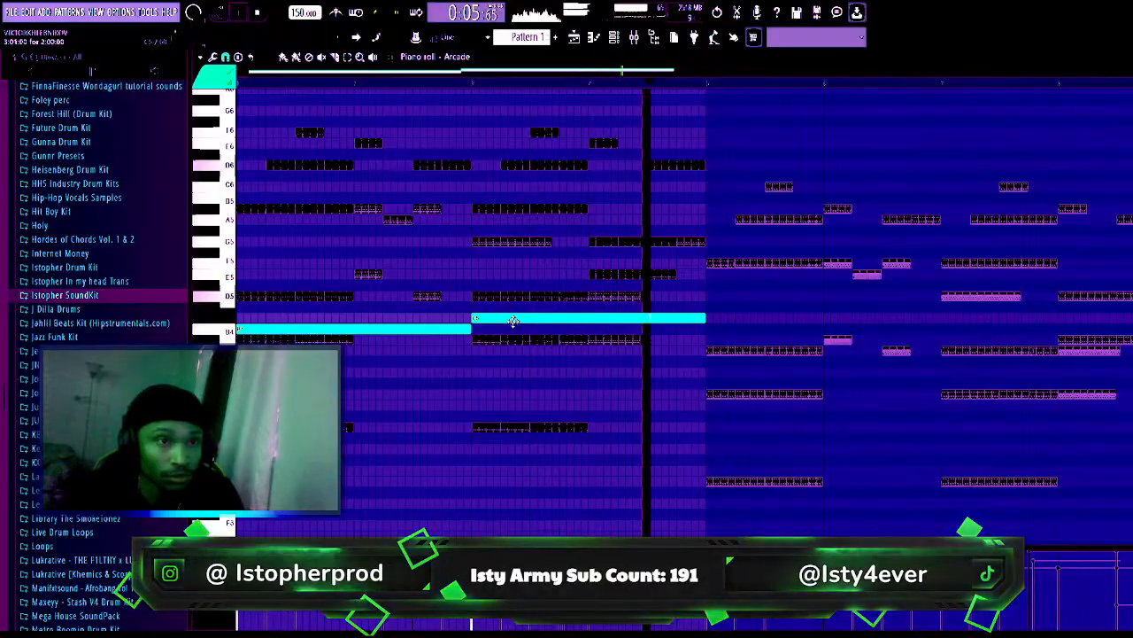
drag(514, 320, 677, 353)
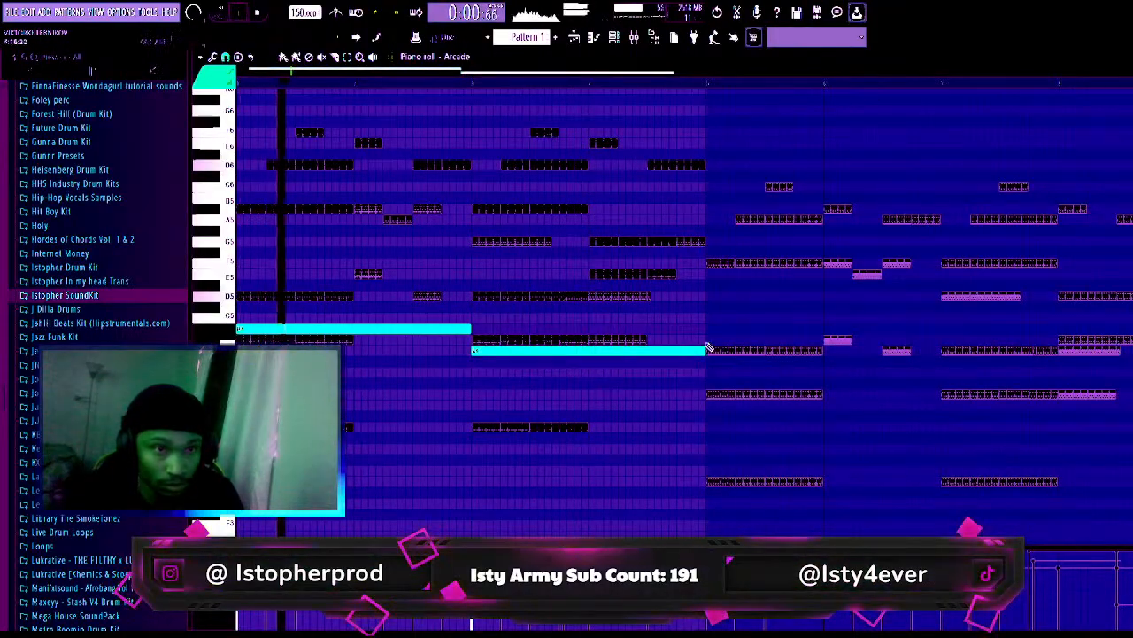
click(710, 330)
drag(950, 361, 965, 372)
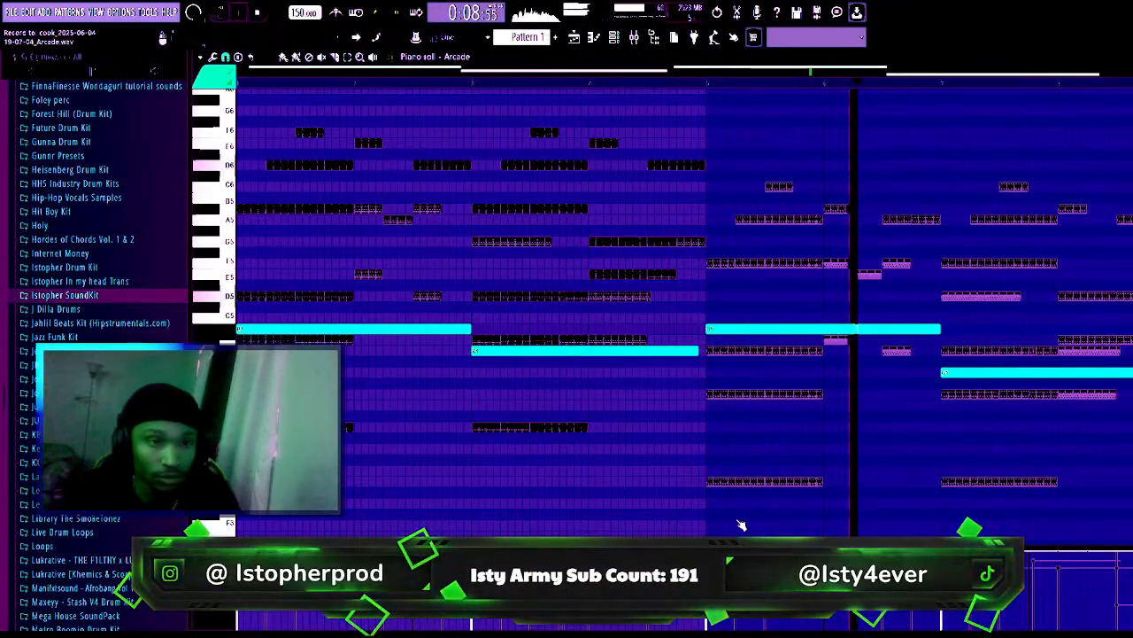
- Stop playback and lay out Pattern 1 on Track 1 and the recorded Arcade audio on Track 2 of the playlist
key(space)
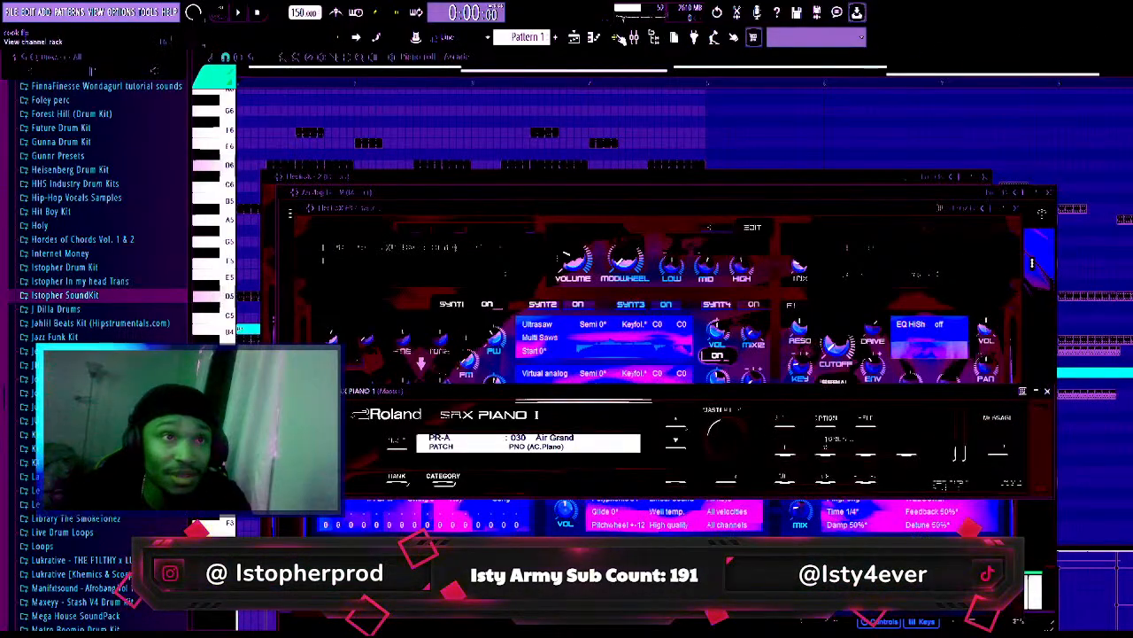
key(F6)
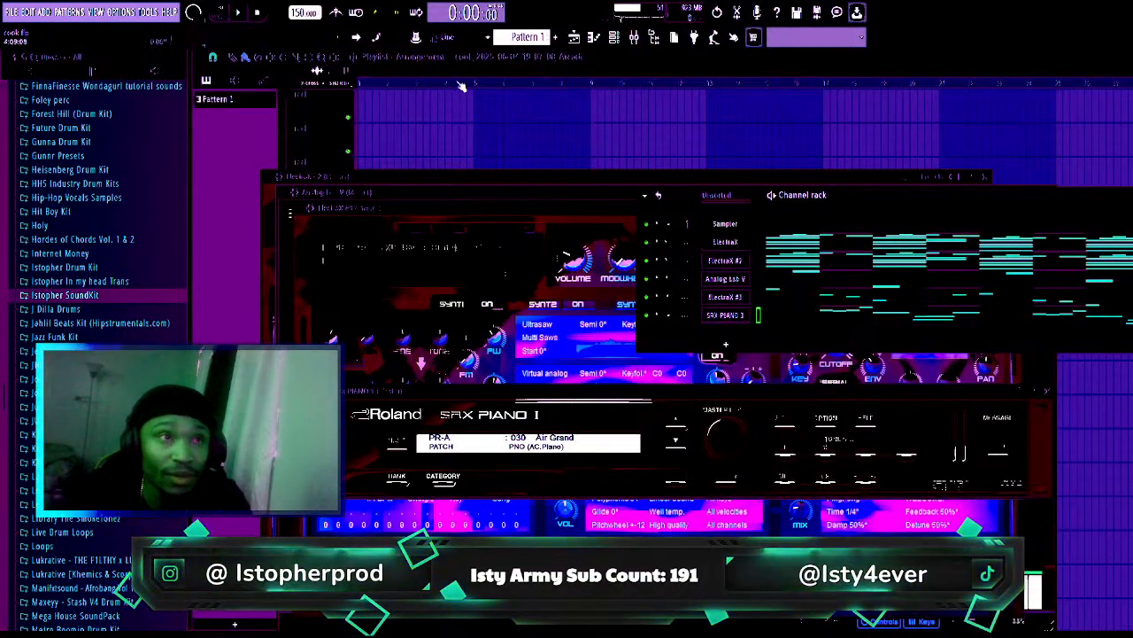
key(F5)
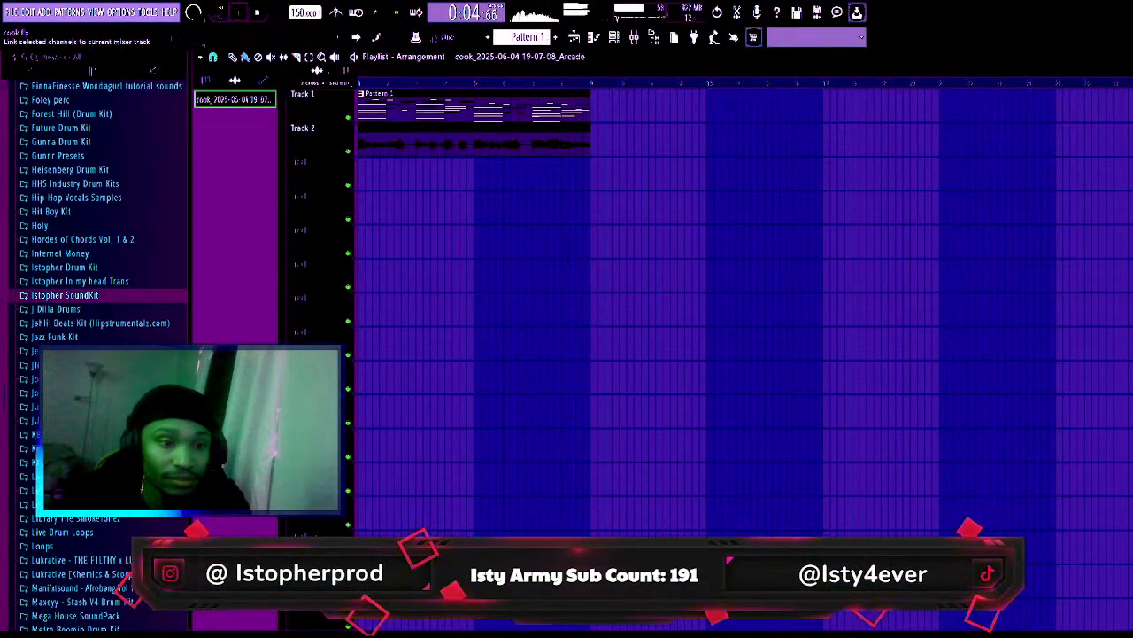
- Shape the Arcade track in Fruity Parametric EQ 2 with a steep low cut, a slight low-mid boost and about -6.5 dB at 6541 Hz
key(space)
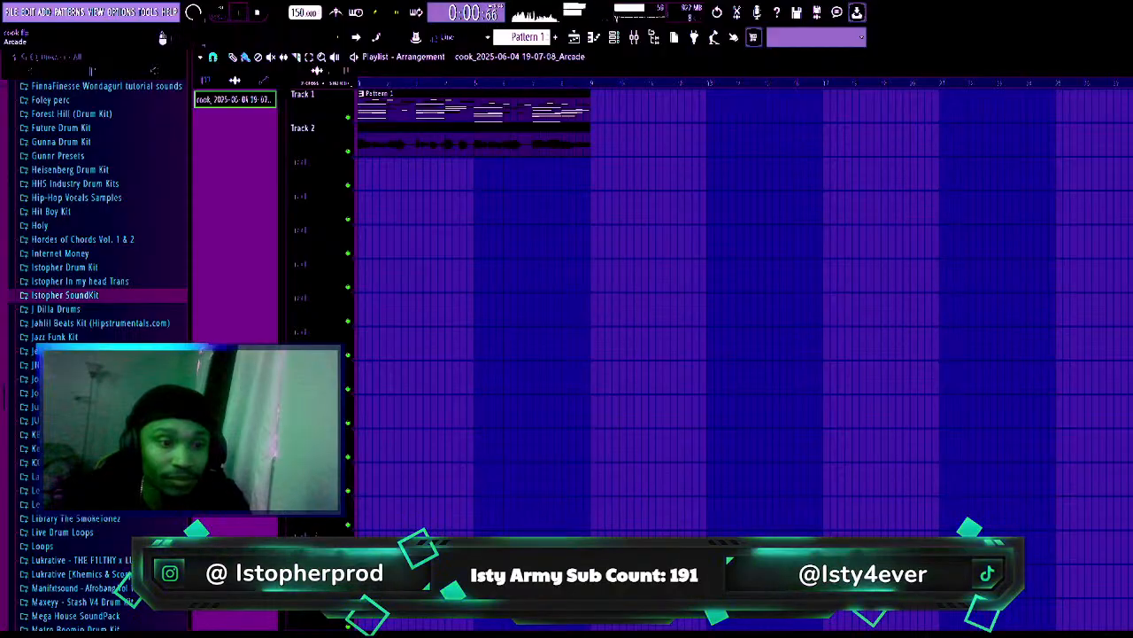
key(space)
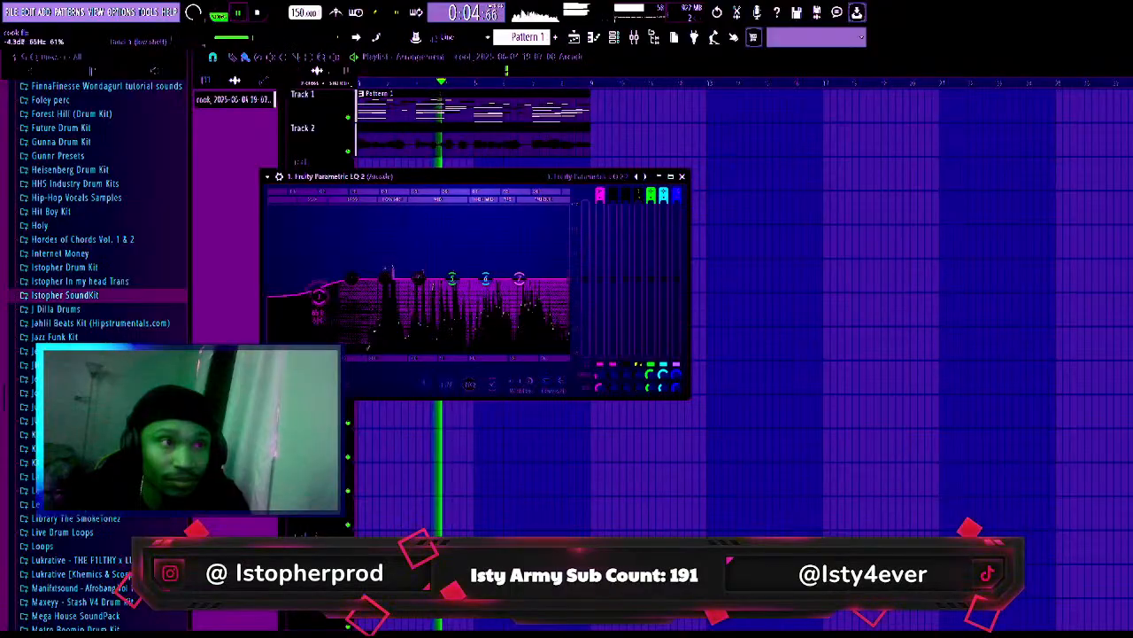
drag(599, 198, 599, 181)
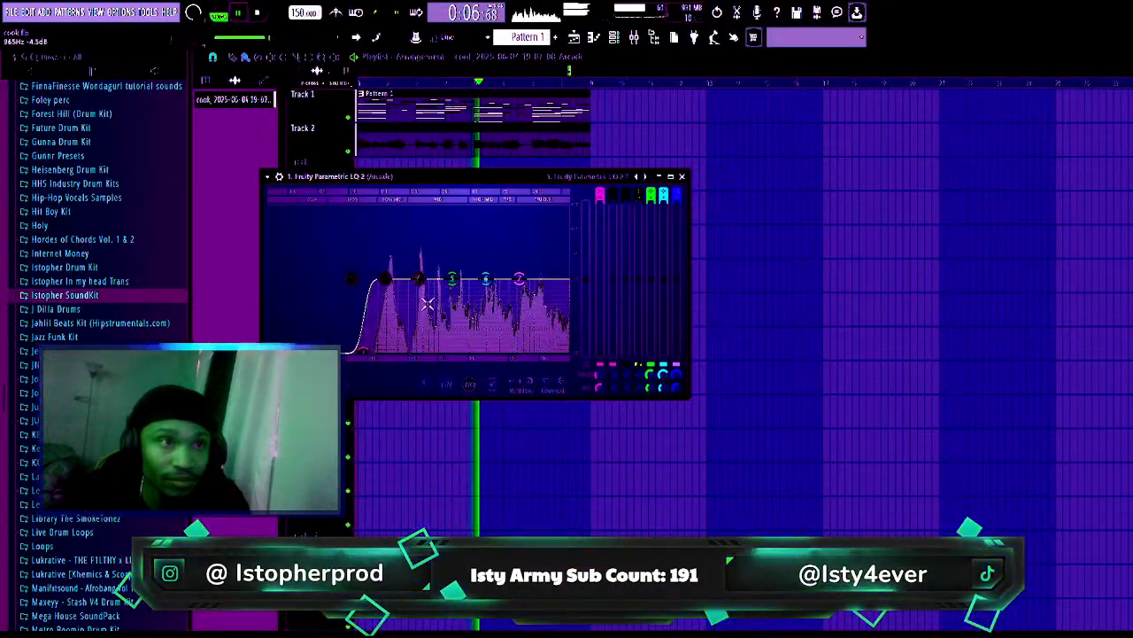
drag(420, 278, 514, 313)
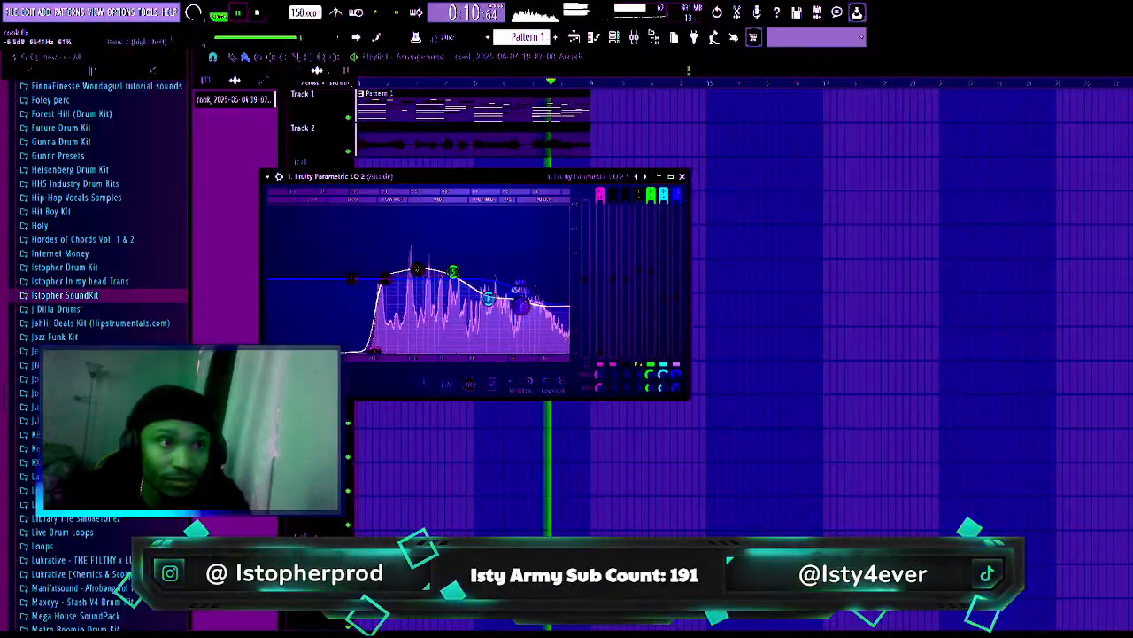
drag(452, 271, 408, 277)
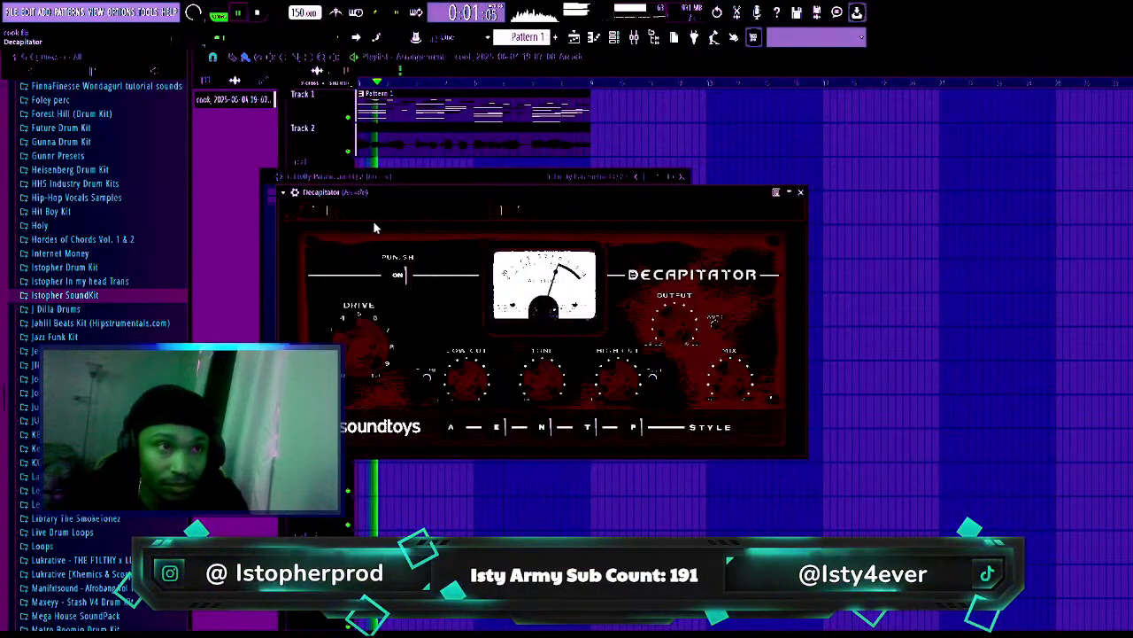
- Load the MixInSomeEdge preset in Decapitator on the Arcade track and lower its Mix amount
click(367, 222)
mouse_move(395, 257)
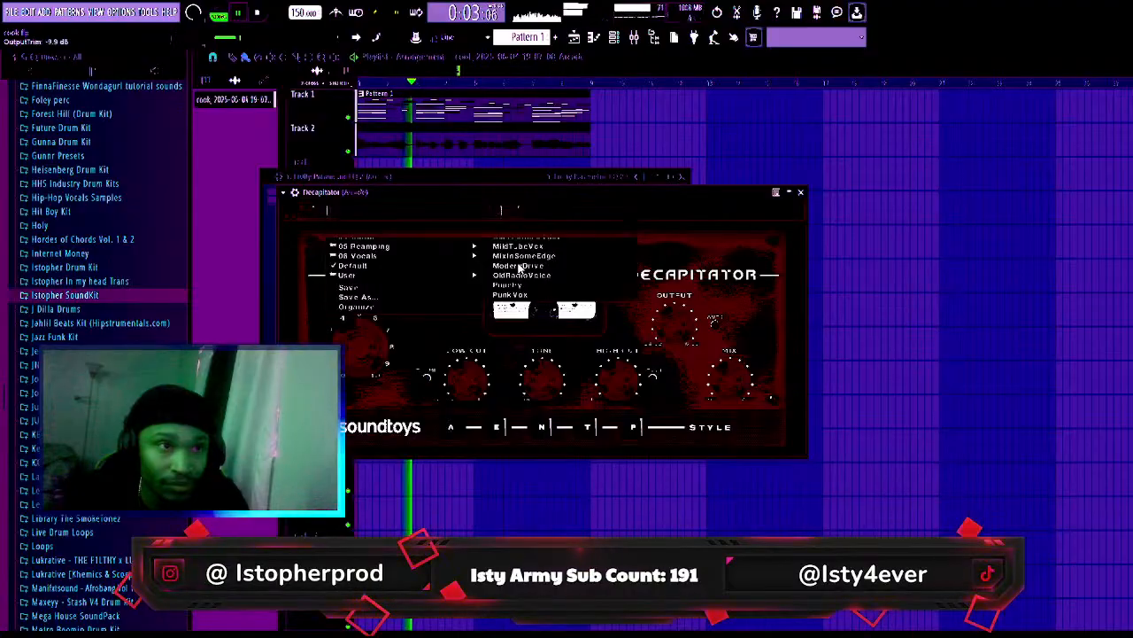
click(523, 255)
drag(731, 387, 731, 414)
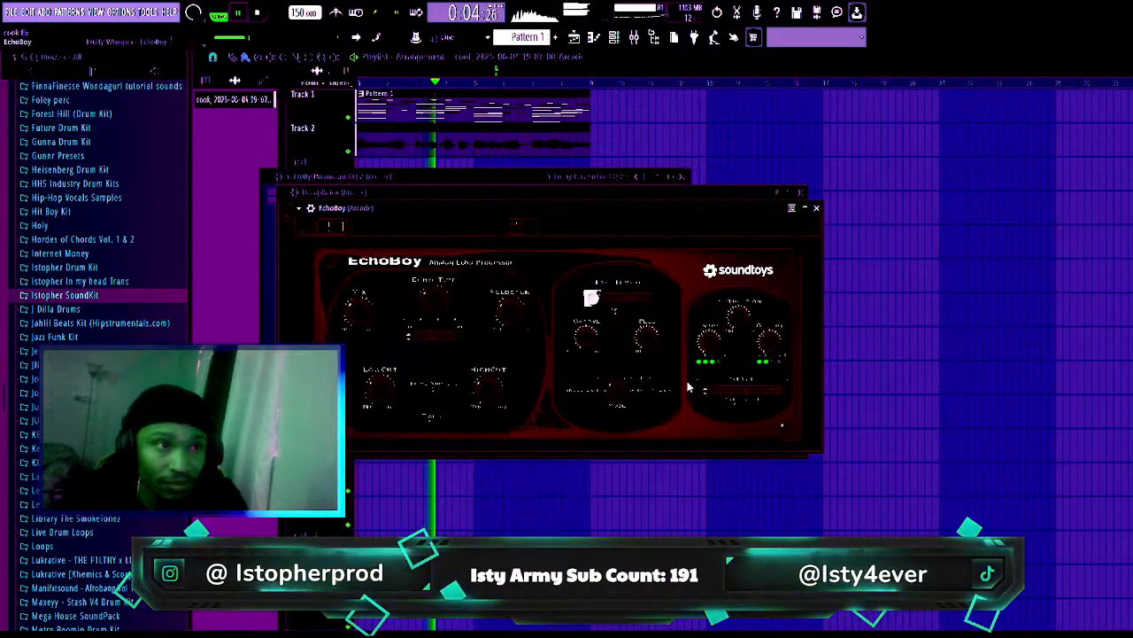
- Audition the Cheap Tape and CE-1 Chorus styles in EchoBoy on the Arcade track and set the style to Telephone
click(740, 390)
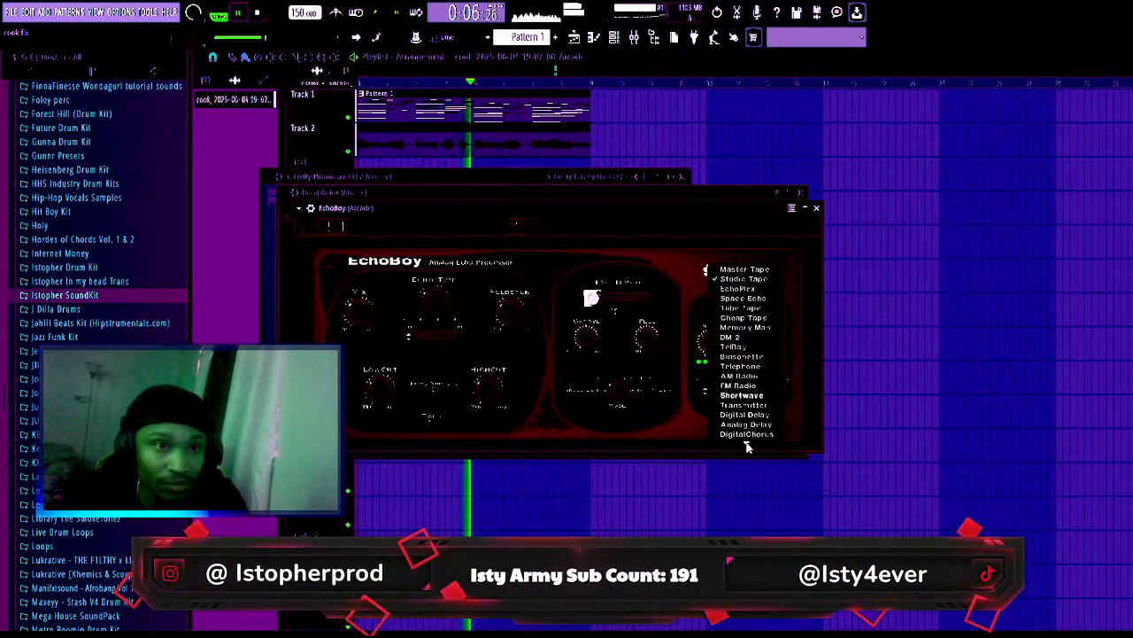
click(744, 317)
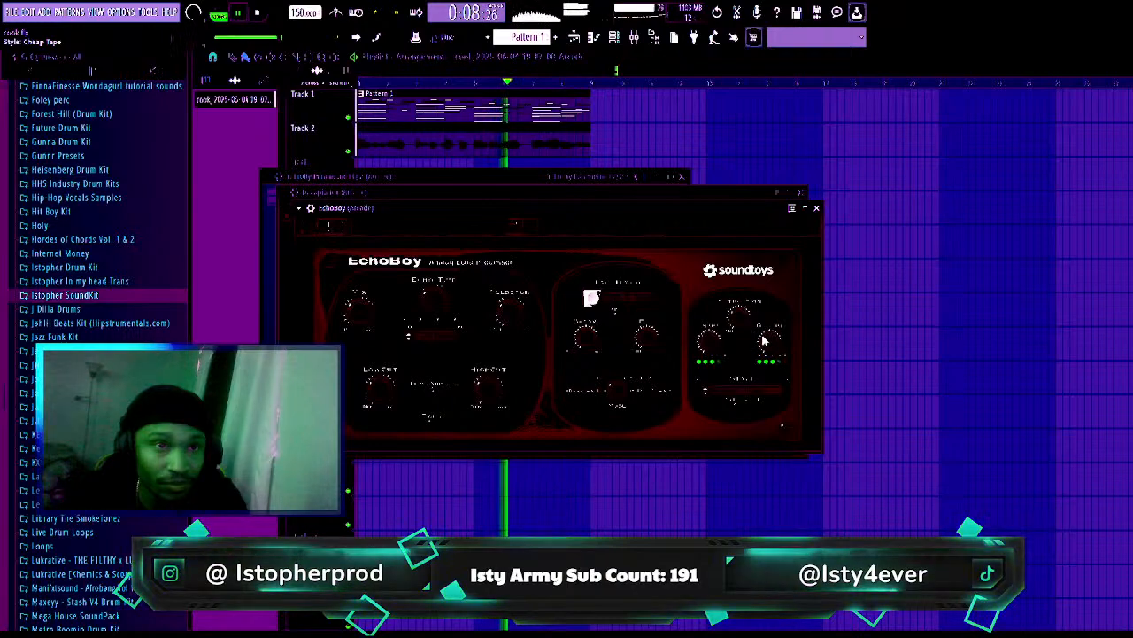
click(740, 389)
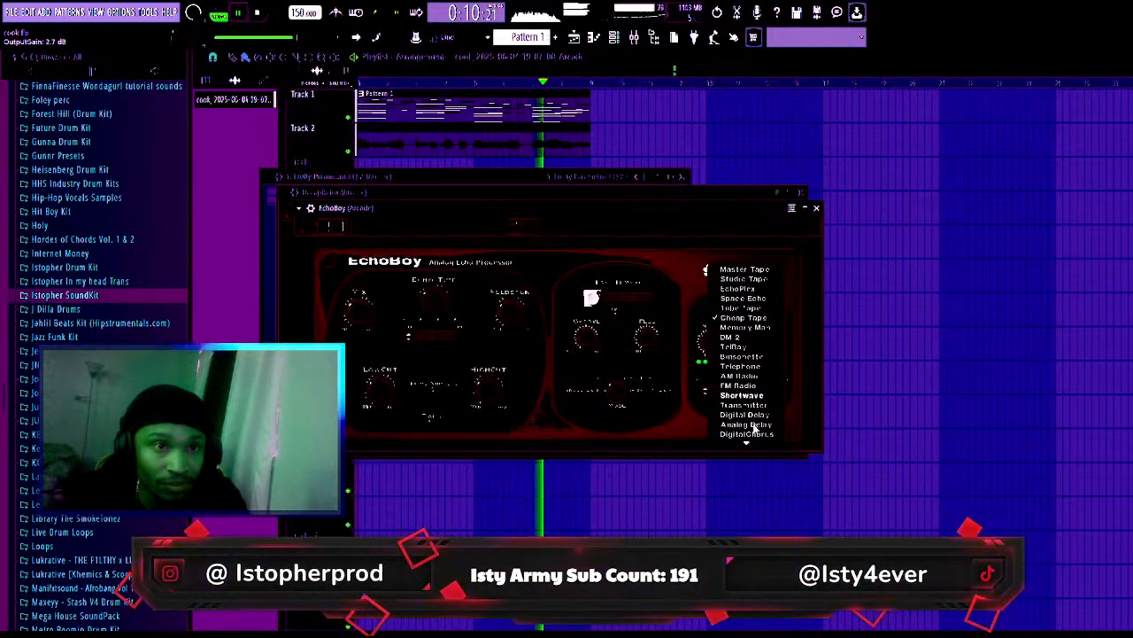
scroll(750, 434, down, 3)
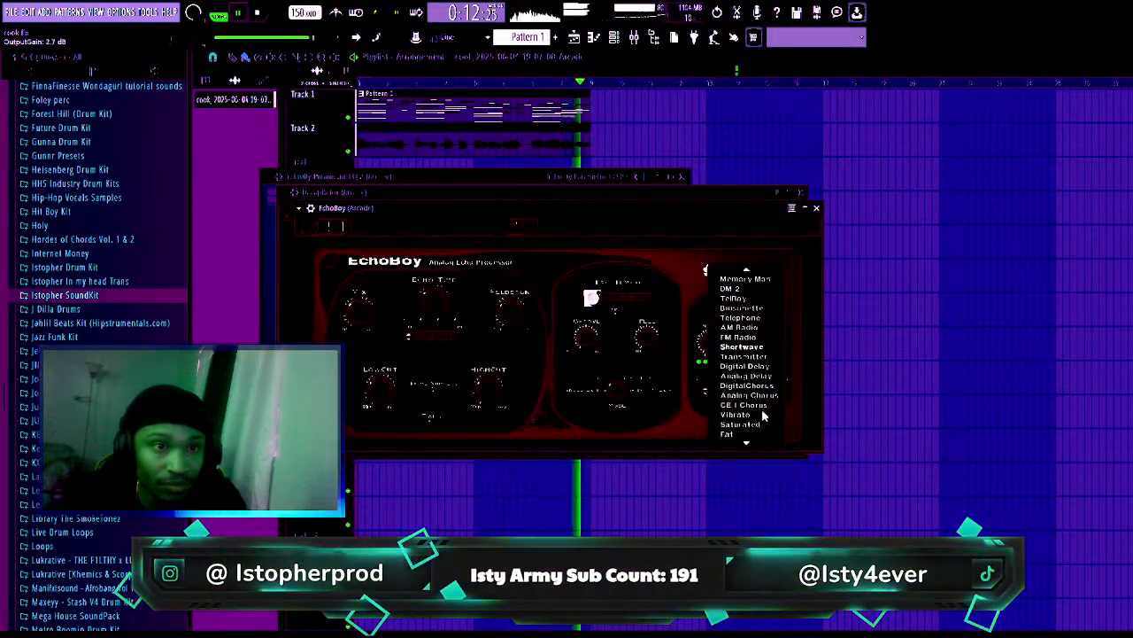
click(762, 405)
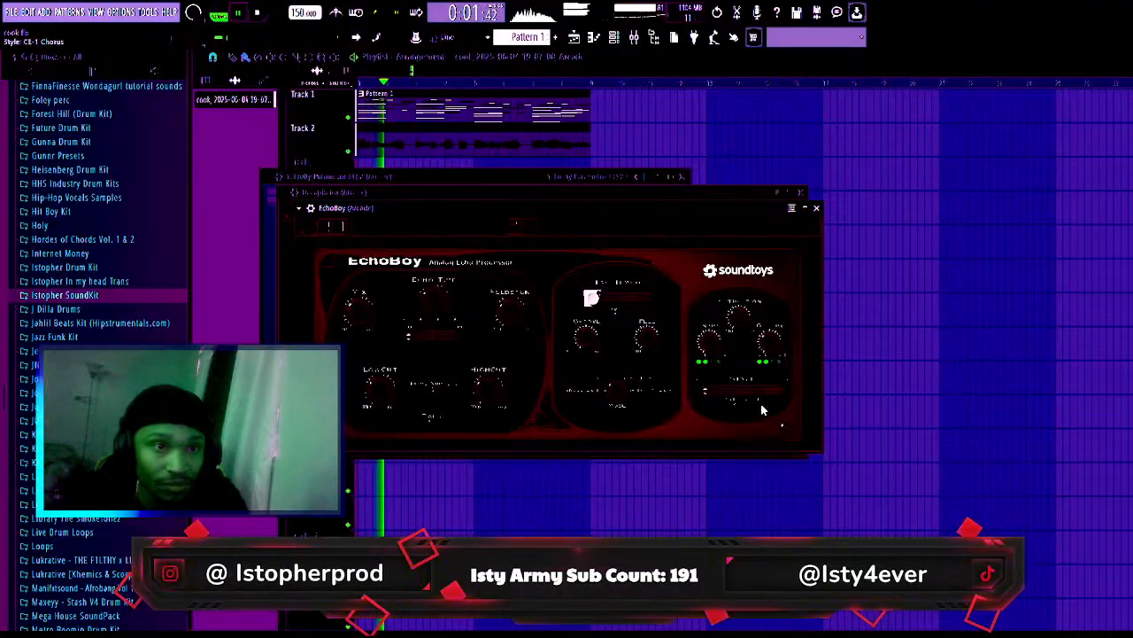
click(753, 395)
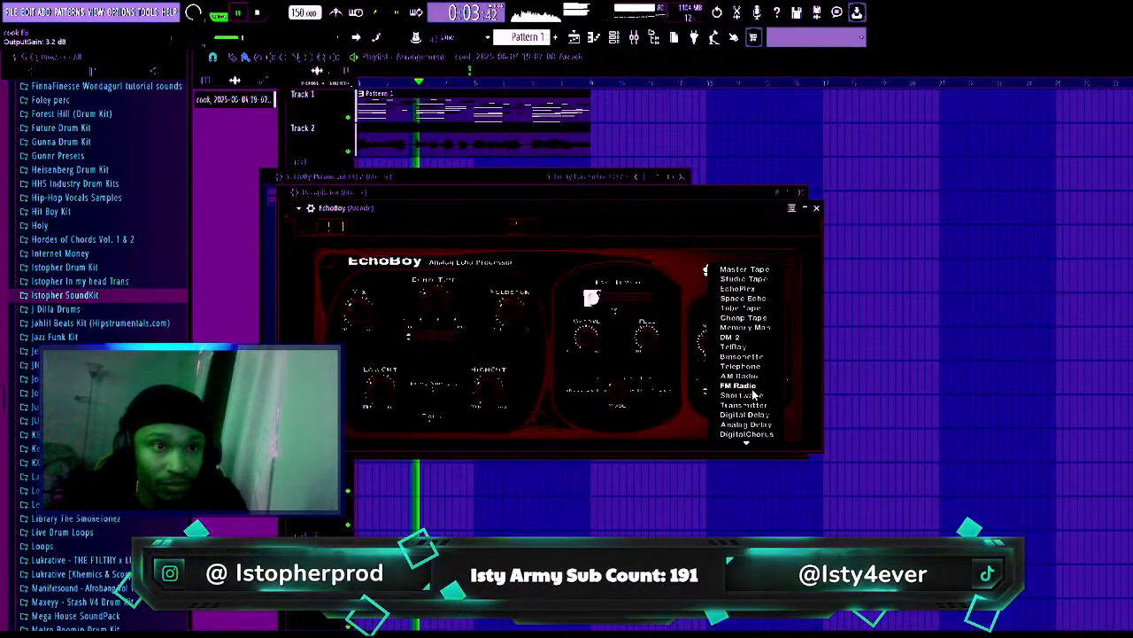
click(742, 366)
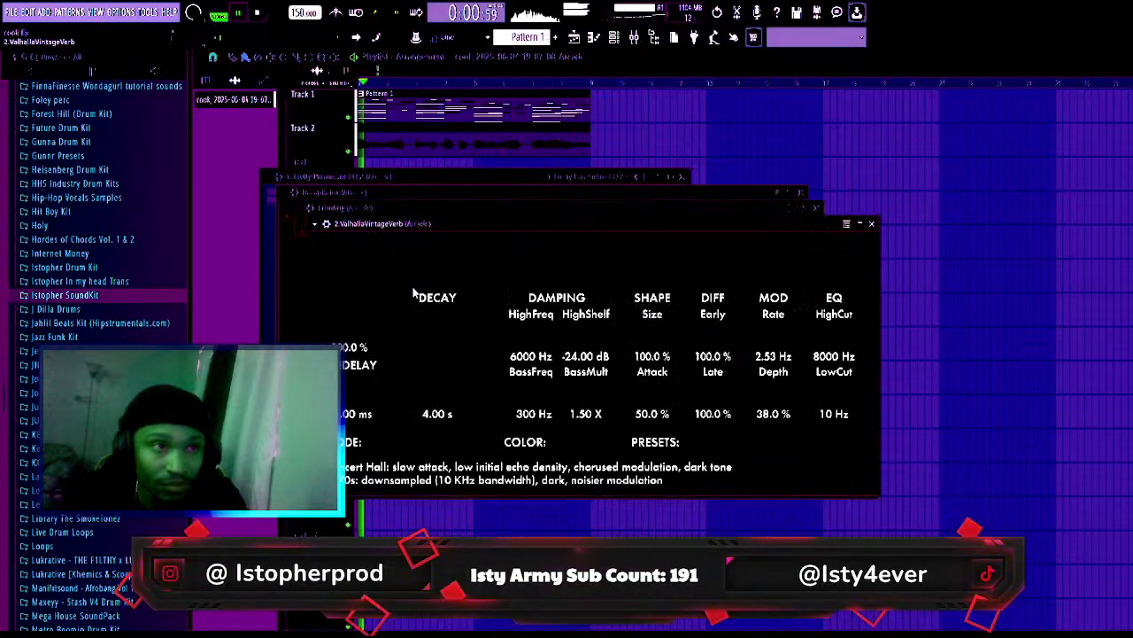
- Lower the ValhallaVintageVerb mix on the Arcade track and close the open effect windows
scroll(355, 426, up, 1)
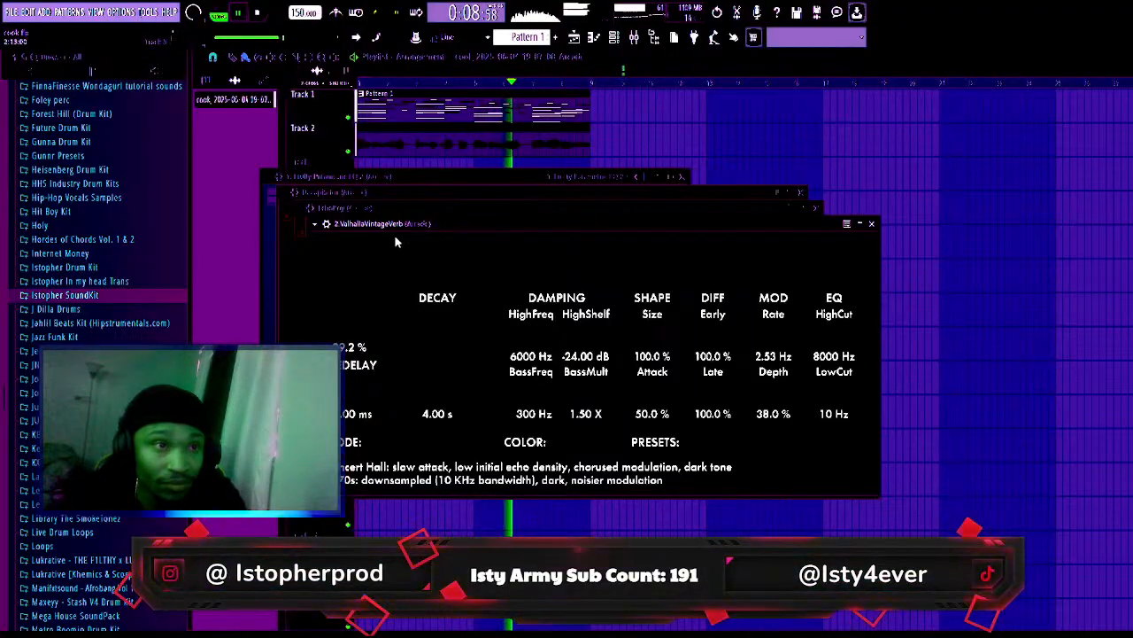
click(872, 223)
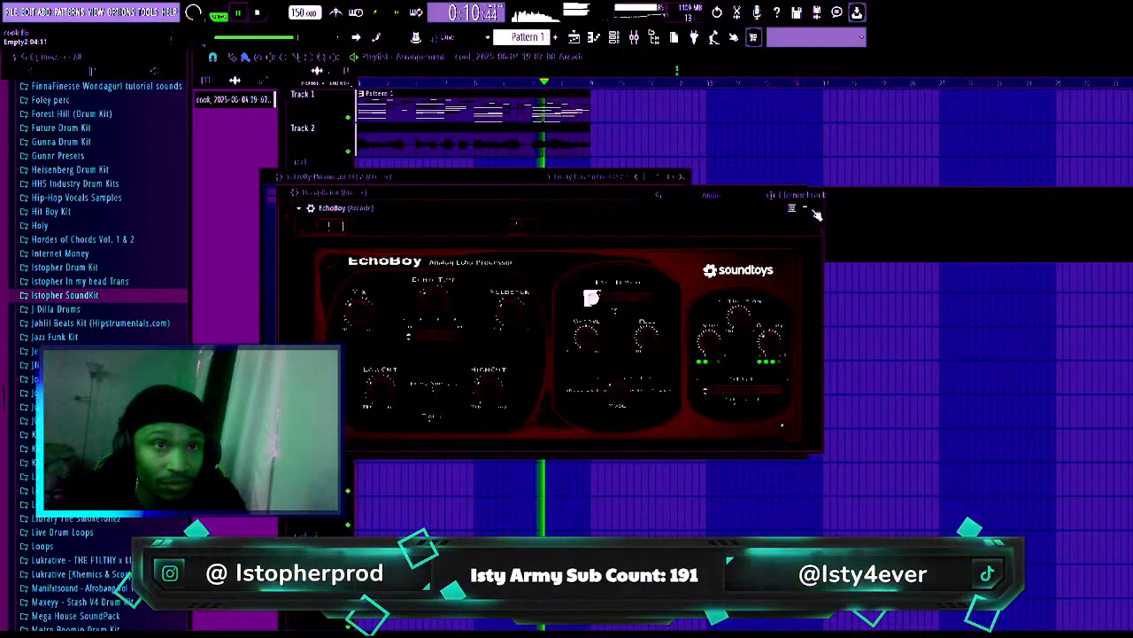
click(814, 207)
click(797, 200)
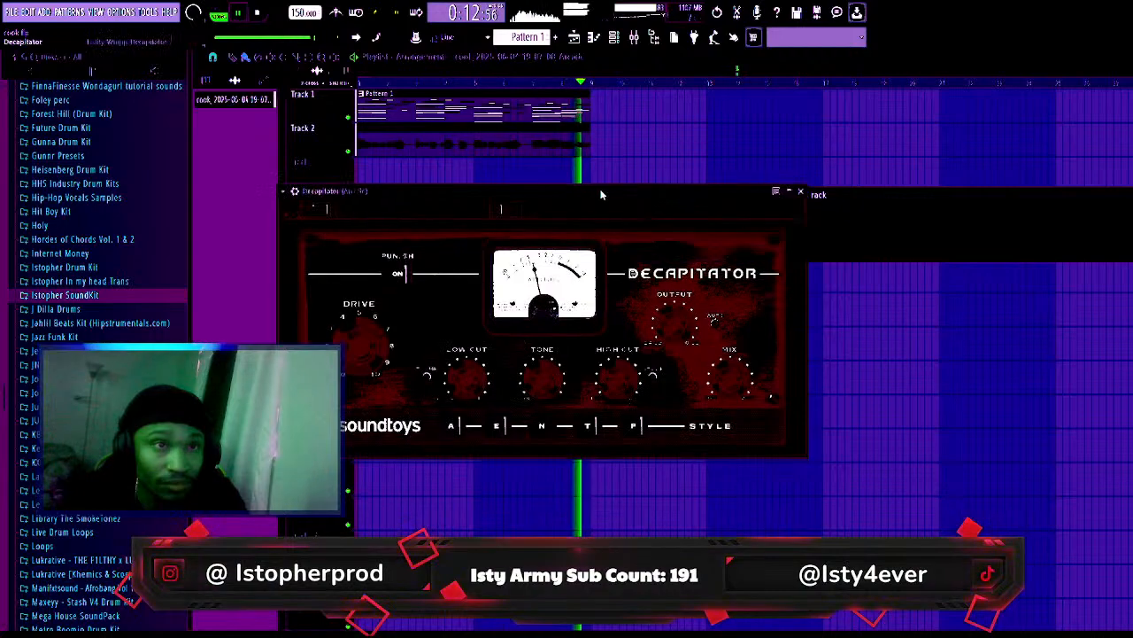
click(800, 191)
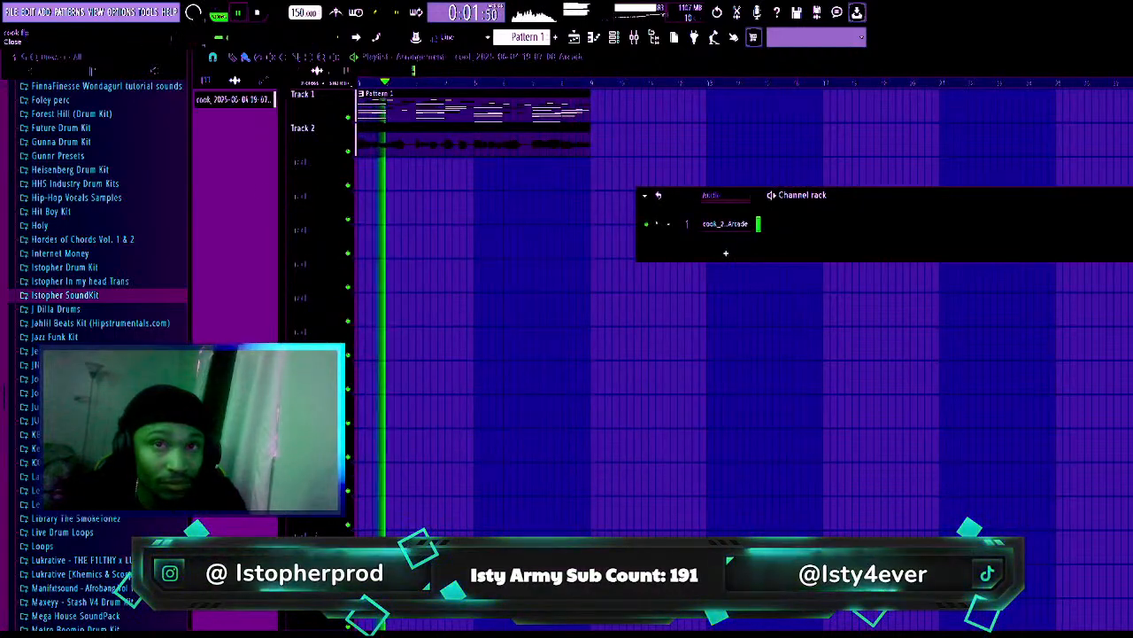
- Show all channels in the channel rack and route the ElectraX, Analog Lab V and SRX PIANO 1 channels to mixer tracks 2 to 6
key(F6)
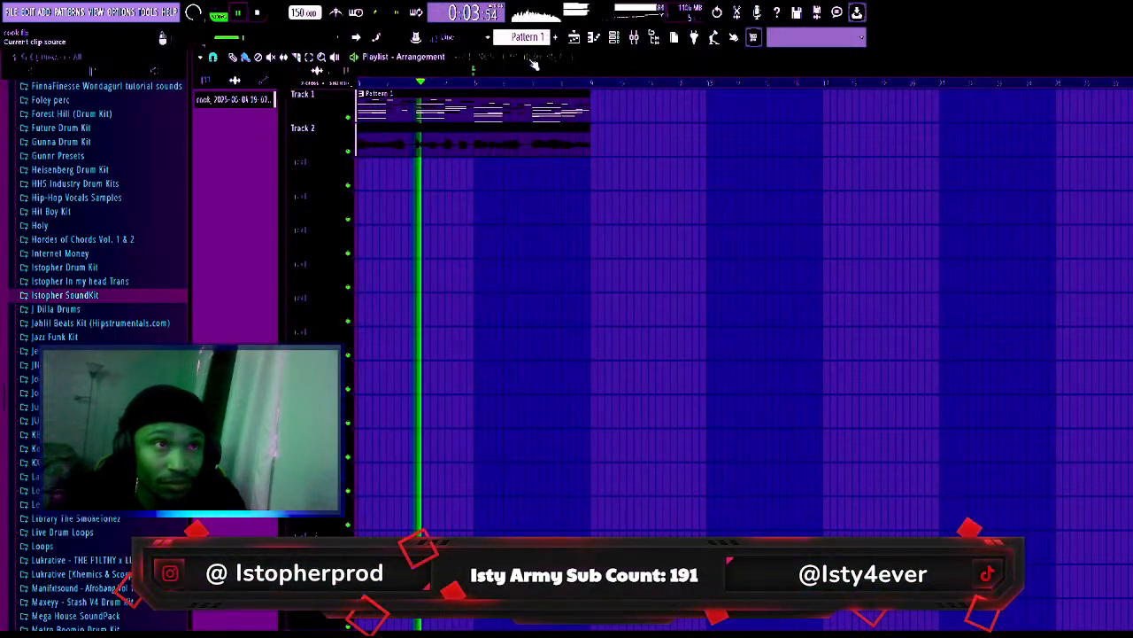
key(space)
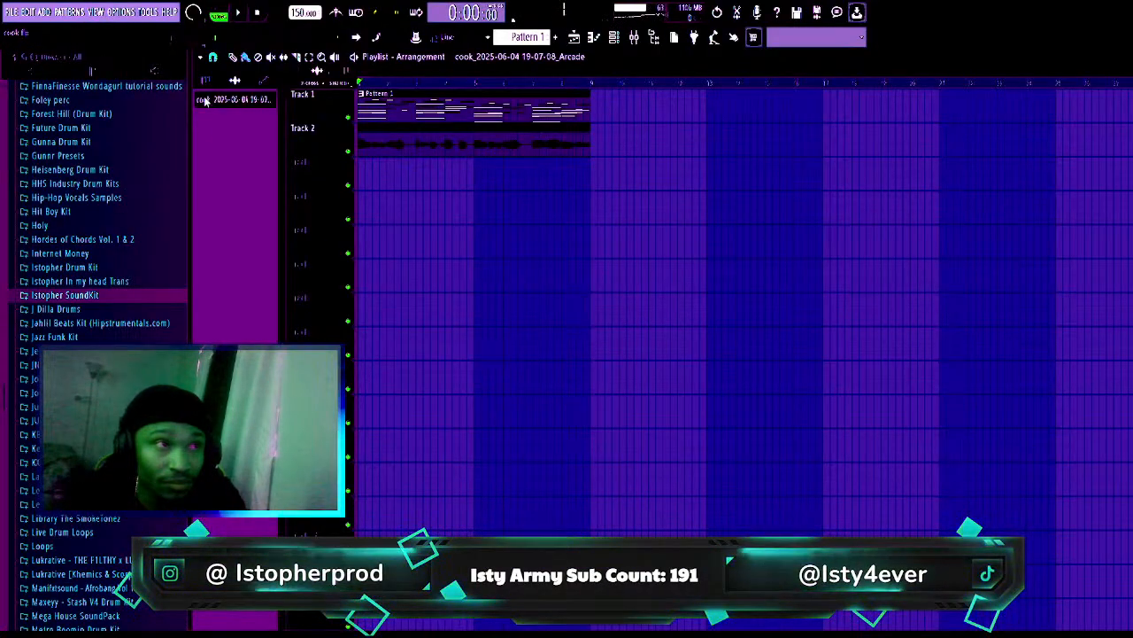
key(space)
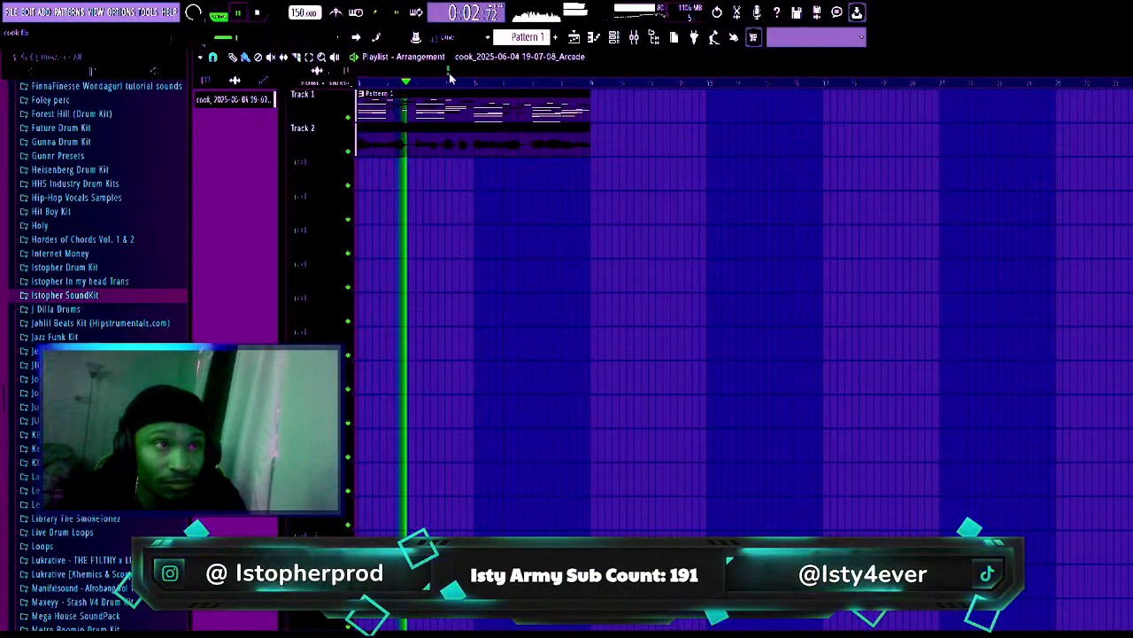
click(611, 38)
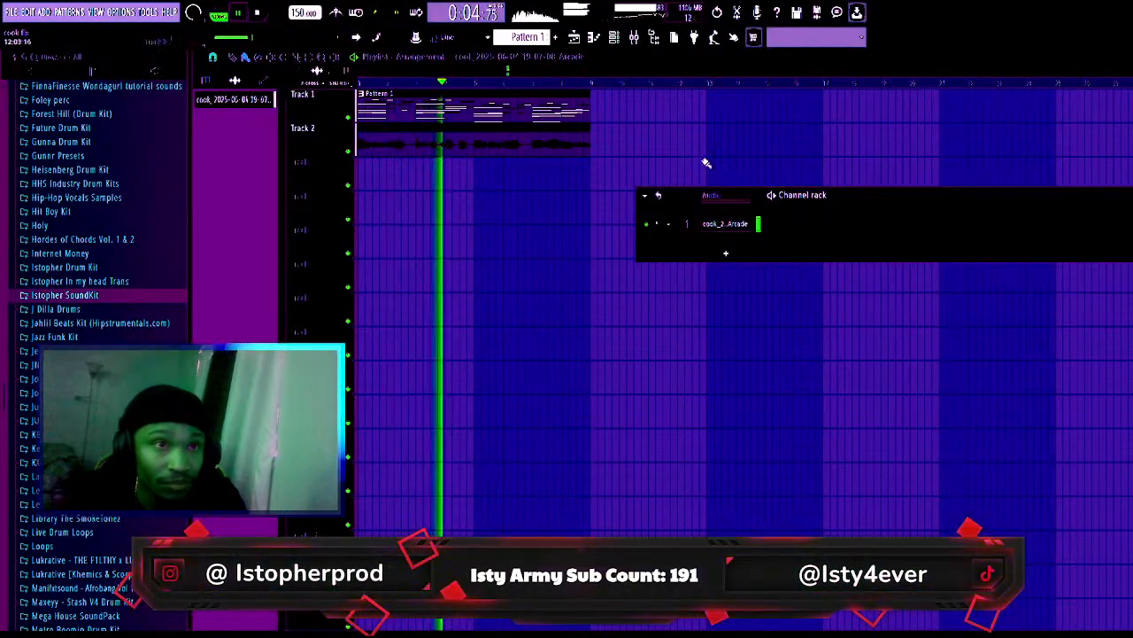
click(713, 207)
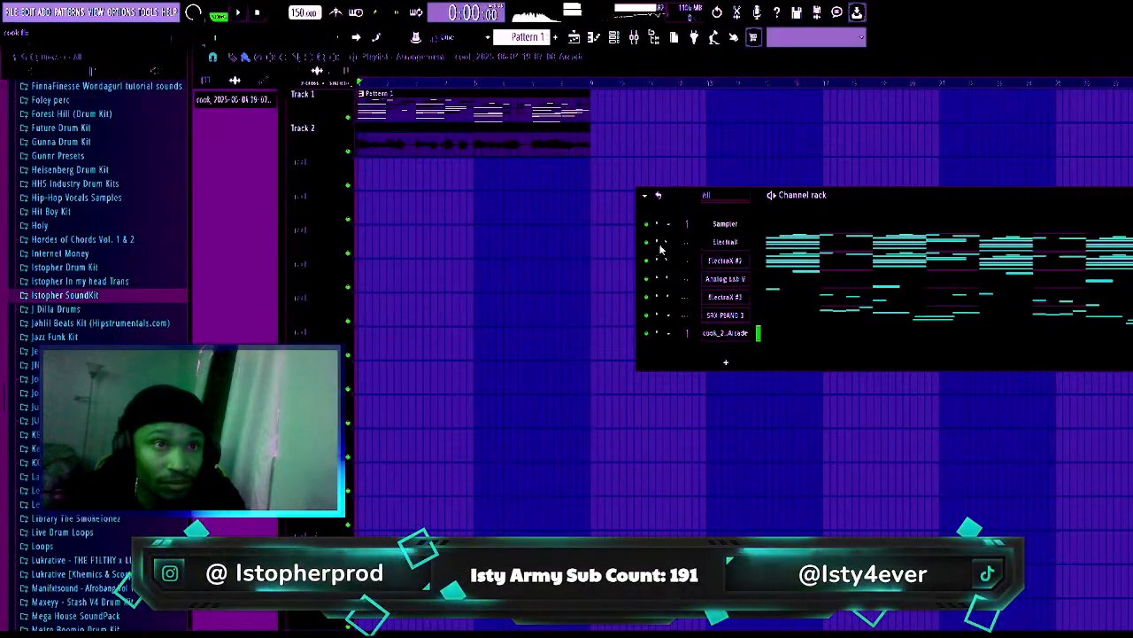
key(space)
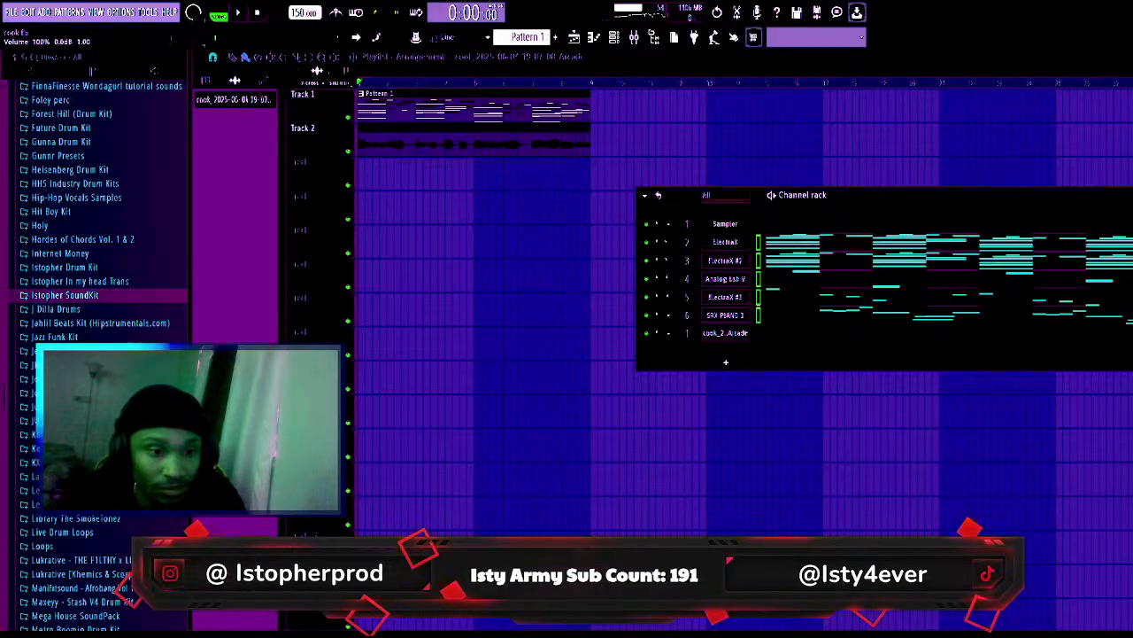
- Split Pattern 1 into one pattern per channel and move the Arcade audio clip to Track 5
click(317, 93)
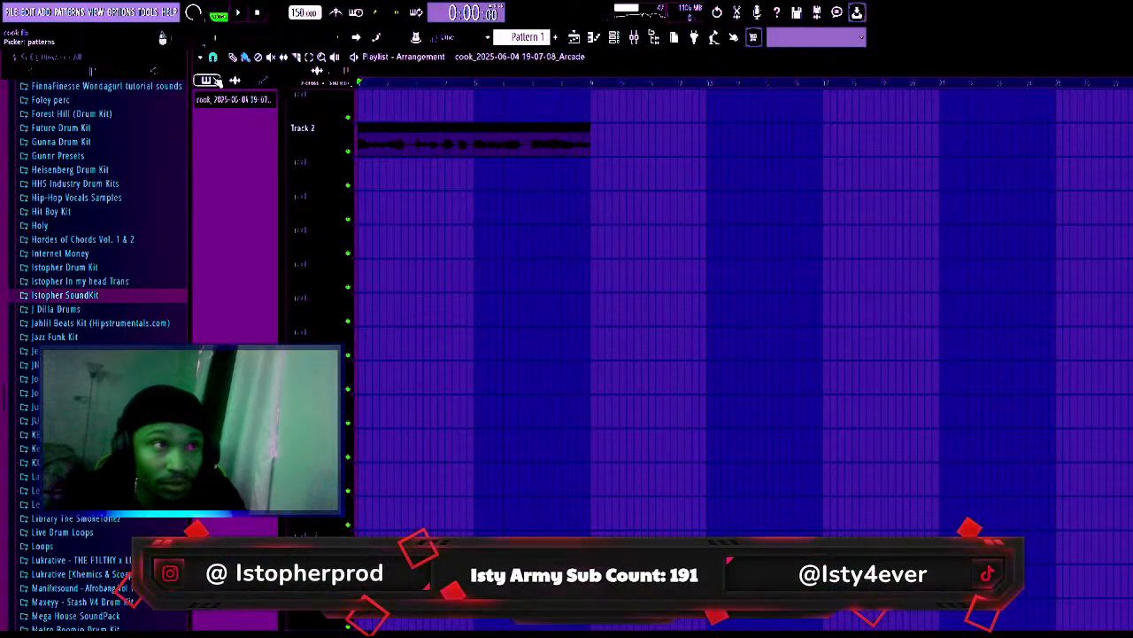
click(216, 79)
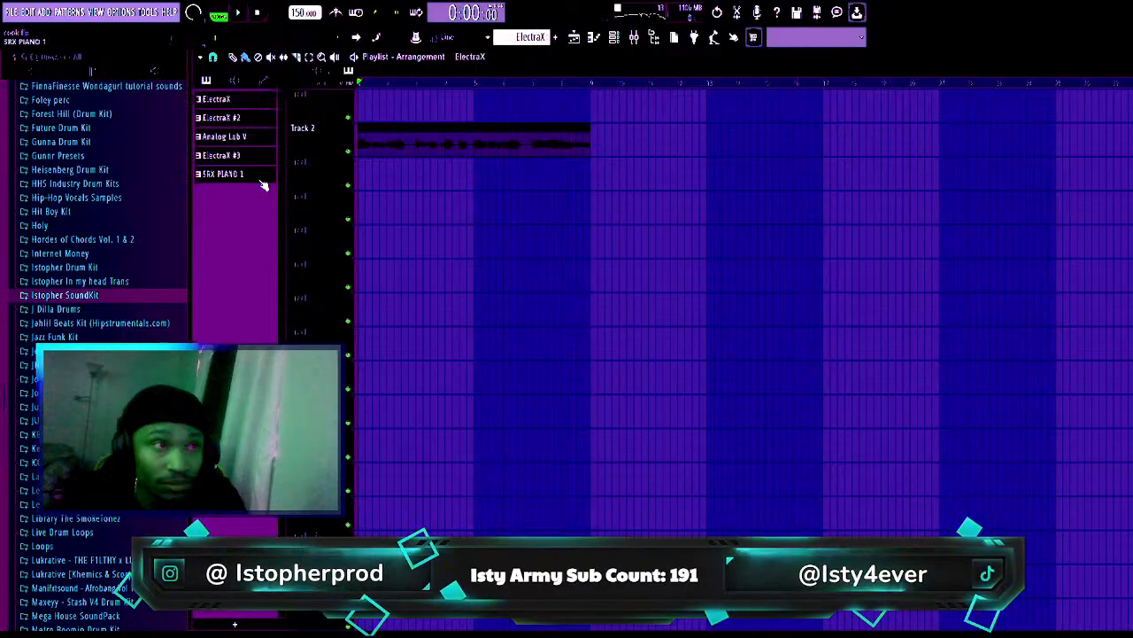
drag(387, 144, 372, 251)
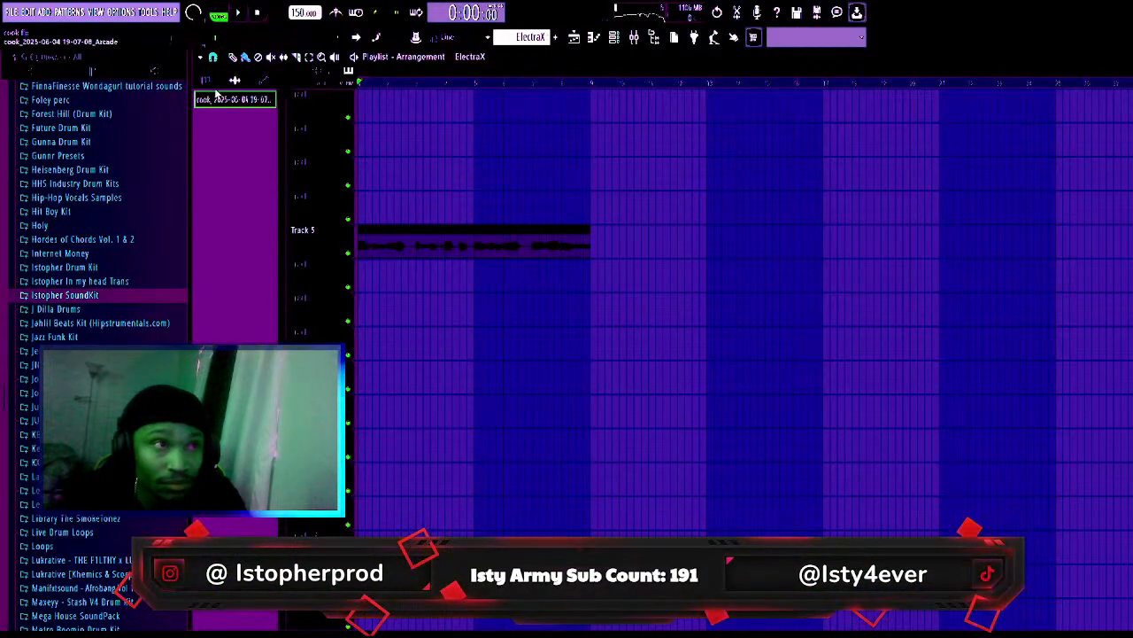
- Place the ElectraX, ElectraX #2, Analog Lab V and ElectraX #3 patterns at bar 1 on Tracks 1 to 4
click(218, 84)
click(399, 111)
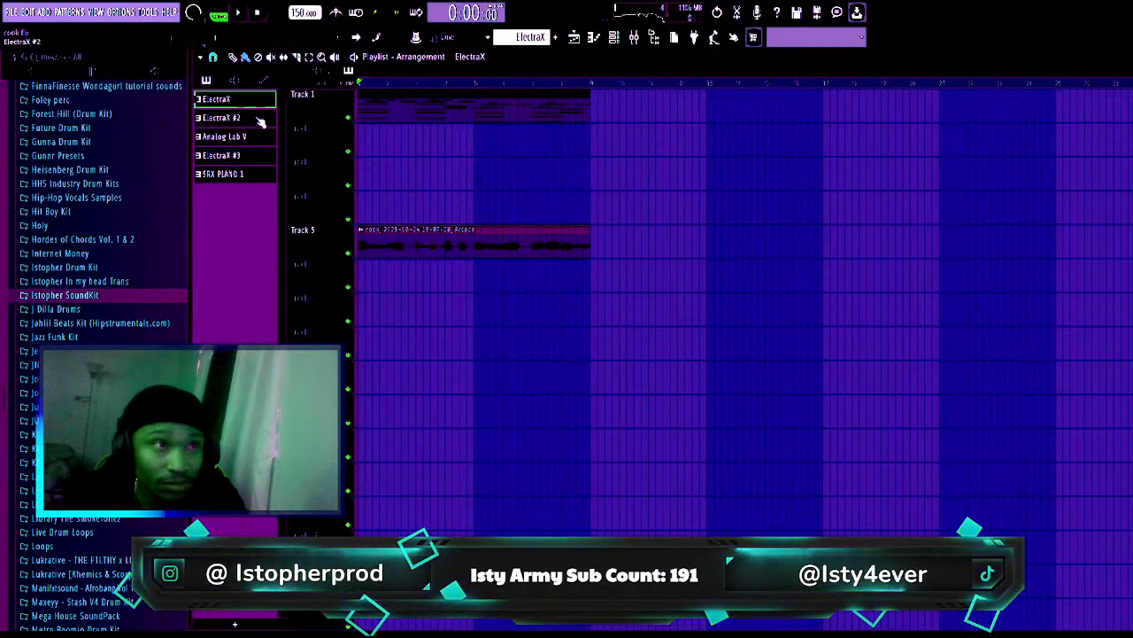
click(222, 117)
drag(431, 132, 281, 148)
click(222, 137)
drag(511, 182, 424, 182)
click(222, 155)
click(450, 201)
drag(470, 212, 392, 212)
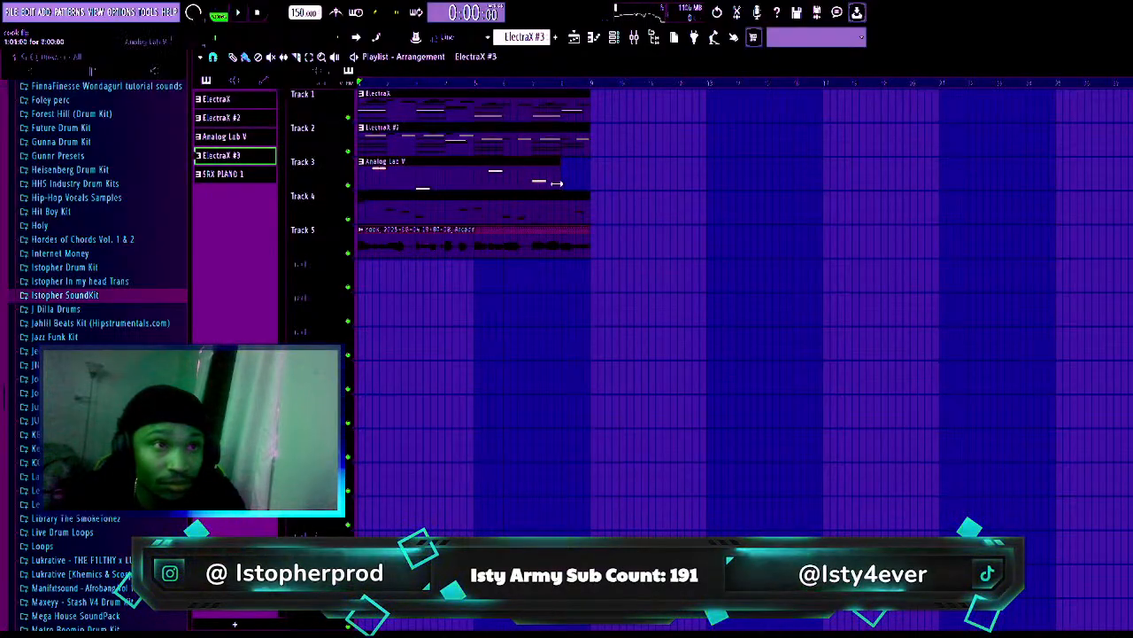
- Move the Arcade audio clip to Track 6 and place the SRX PIANO 1 pattern at bar 1 on Track 5
drag(505, 248, 470, 276)
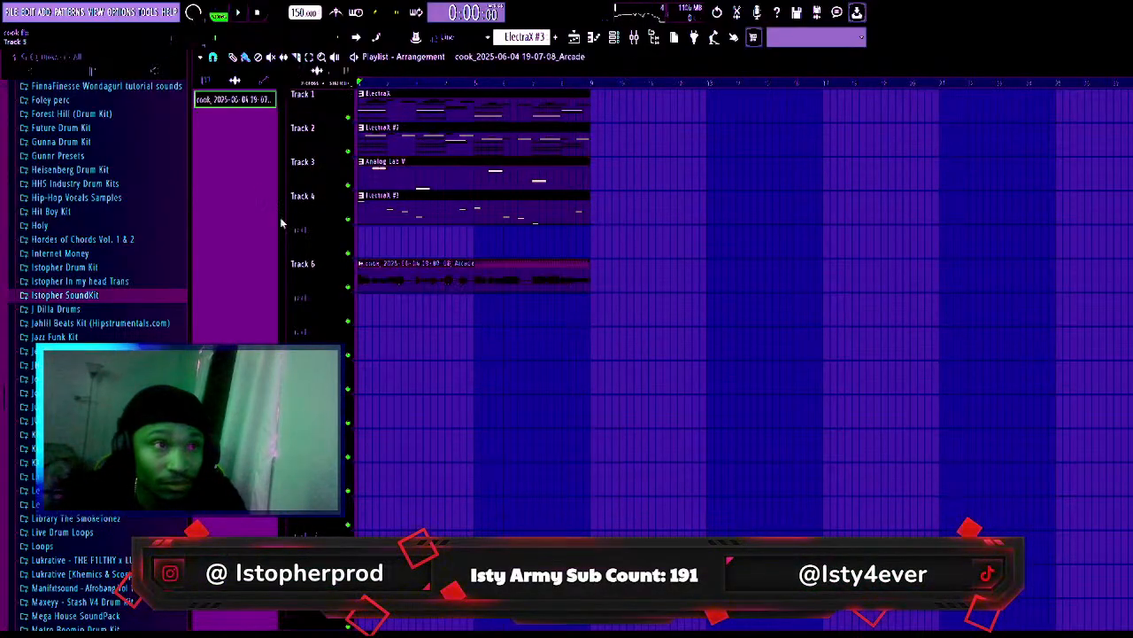
click(221, 174)
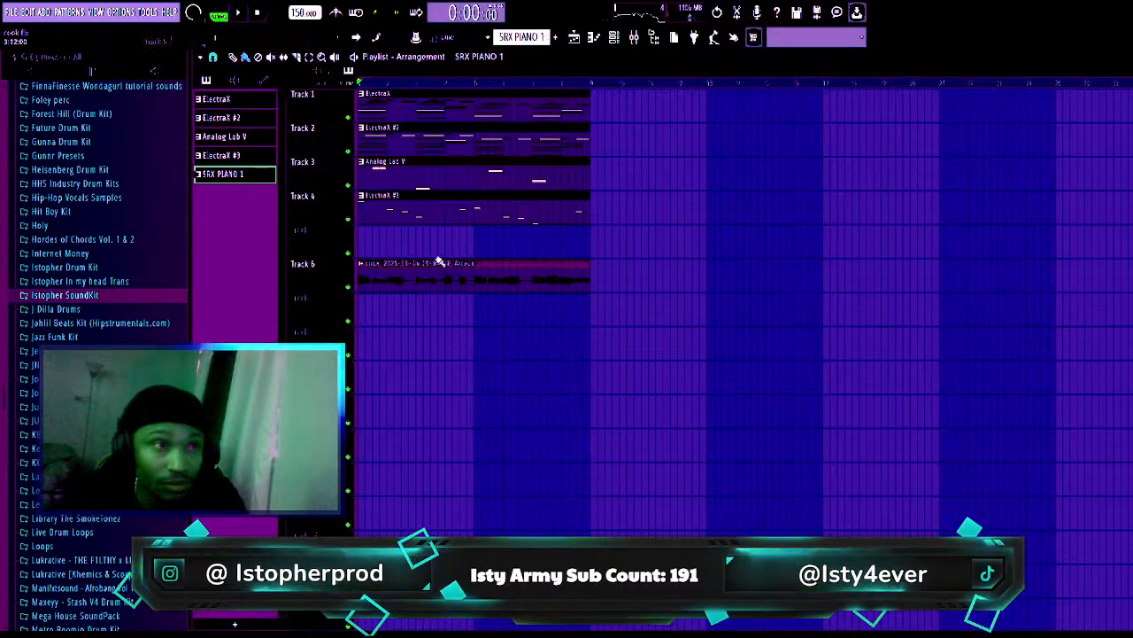
click(434, 239)
drag(523, 239, 454, 239)
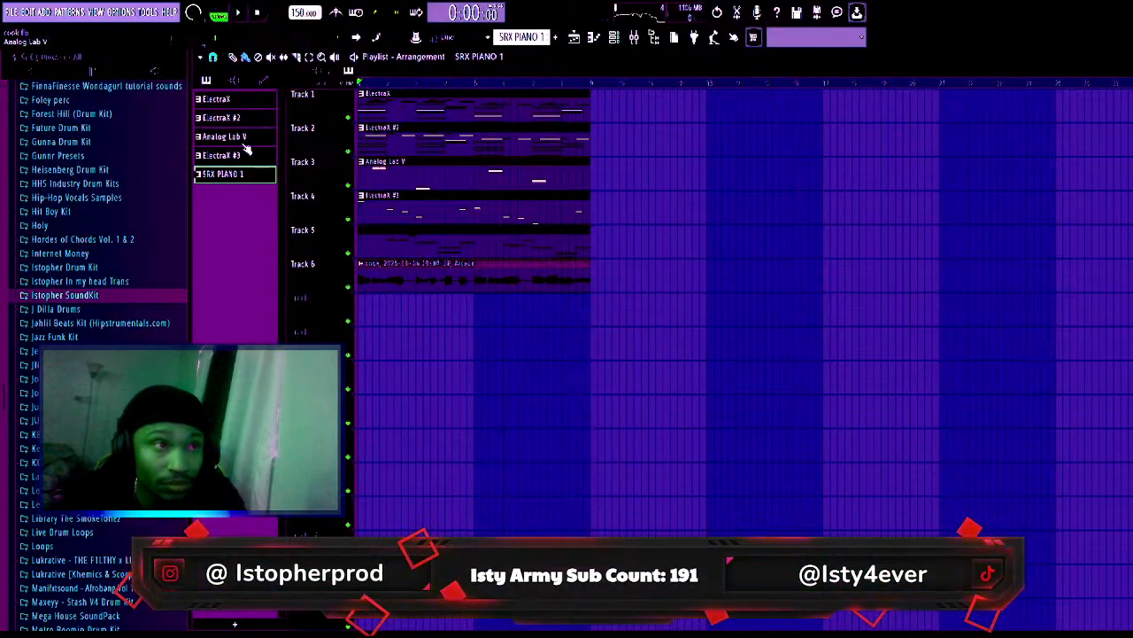
drag(241, 101, 242, 171)
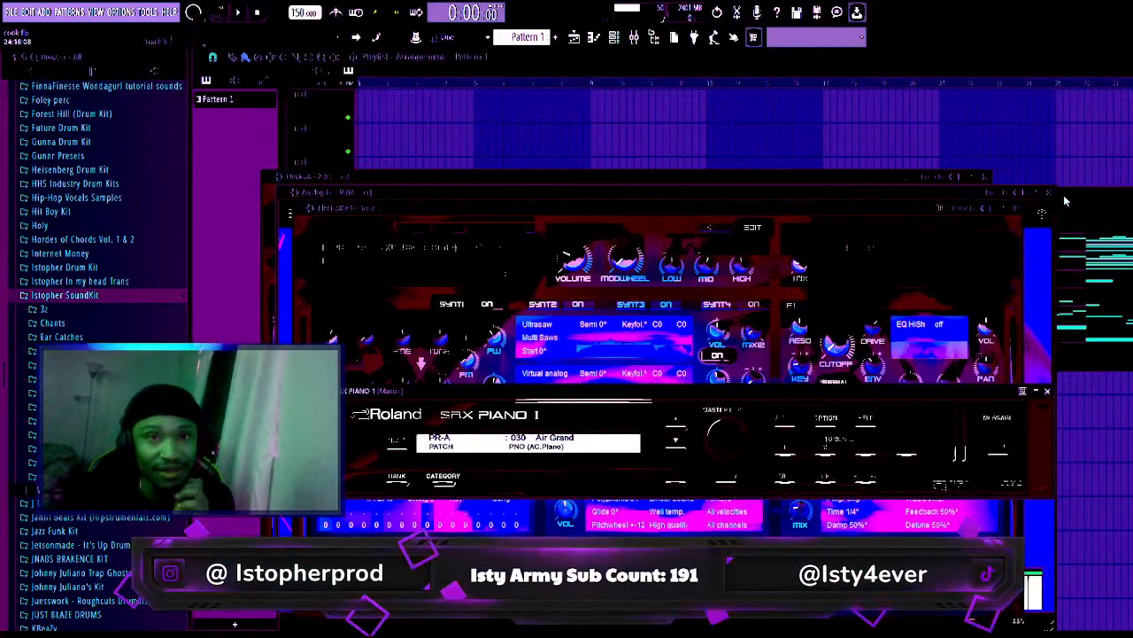
- Render the Arcade channel to audio and delete the original Arcade instrument channel
key(F6)
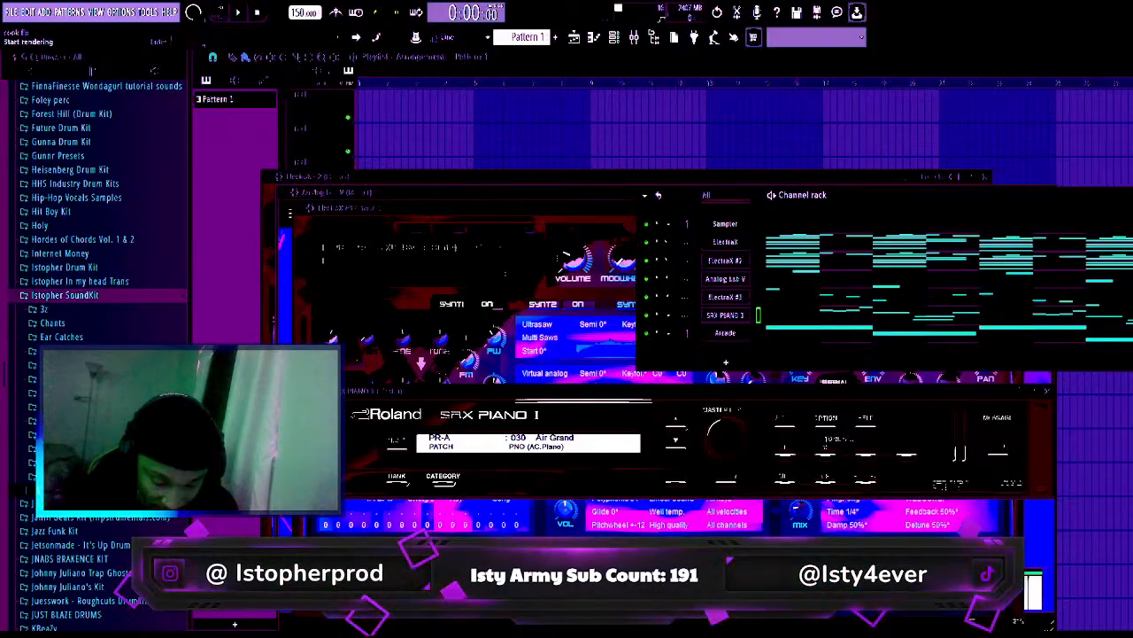
key(Return)
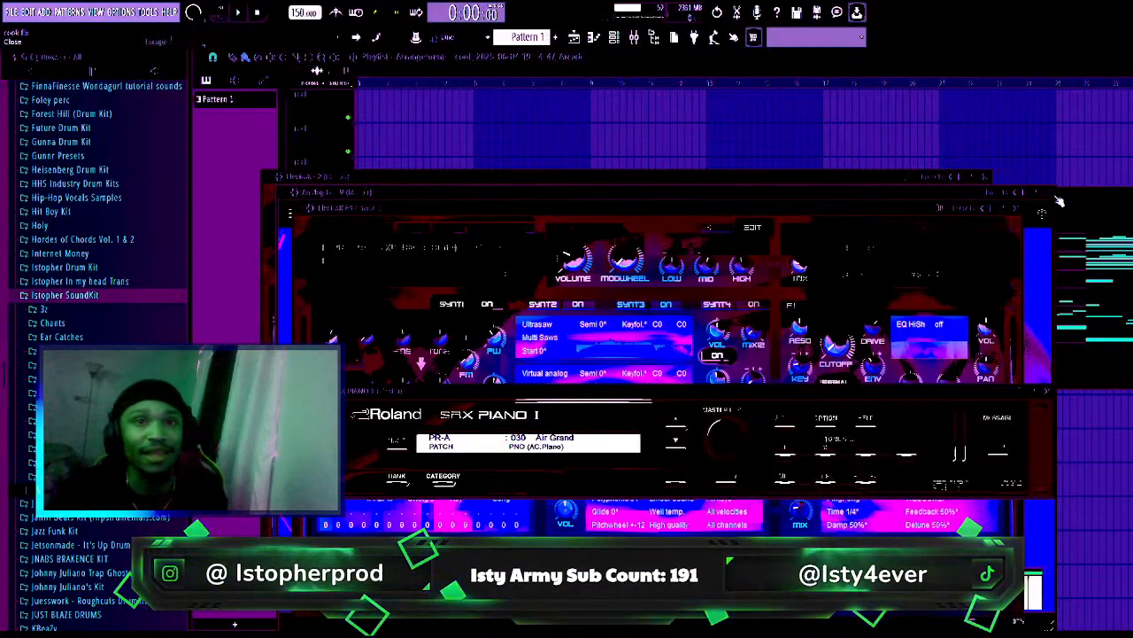
key(F6)
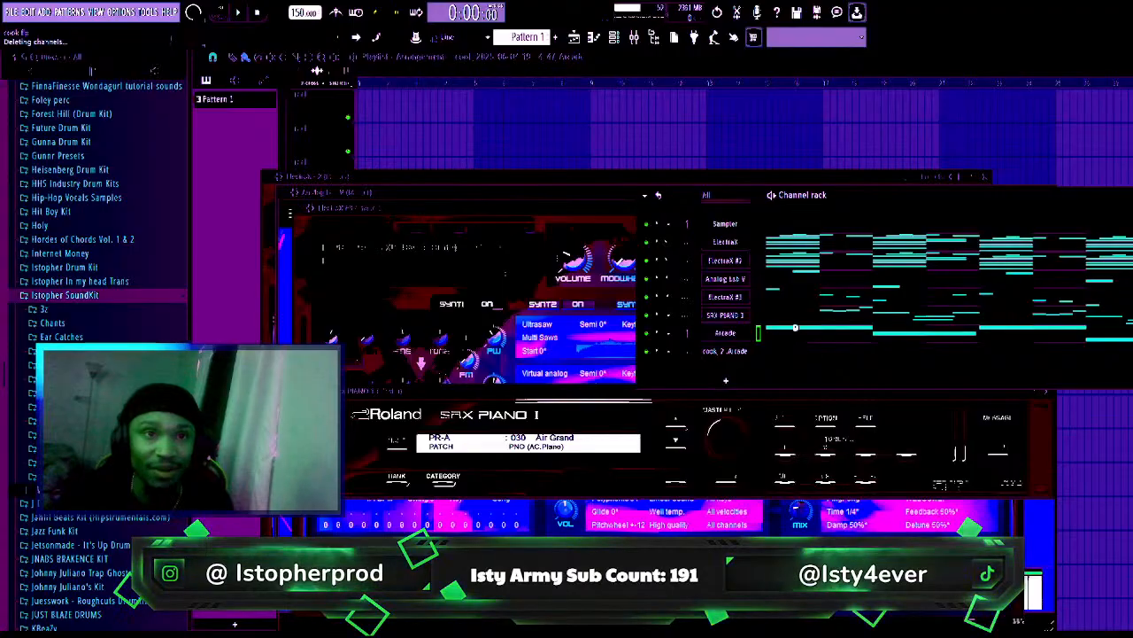
- Split Pattern 1 by channel and place the ElectraX pattern at bar 1 on Track 1
click(265, 109)
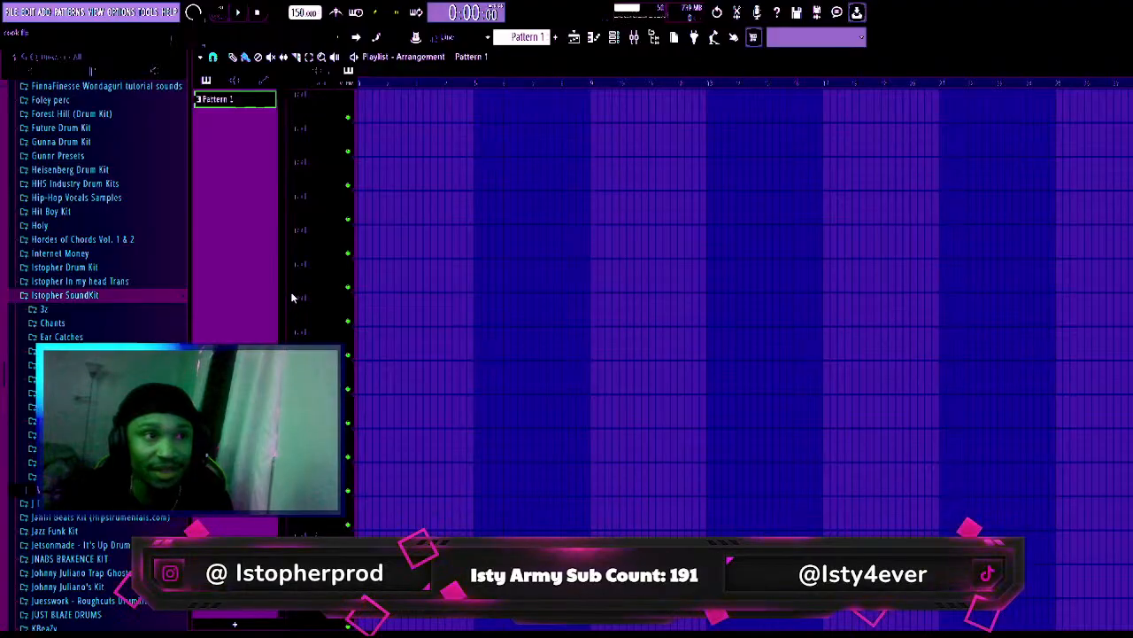
key(ctrl+z)
click(380, 106)
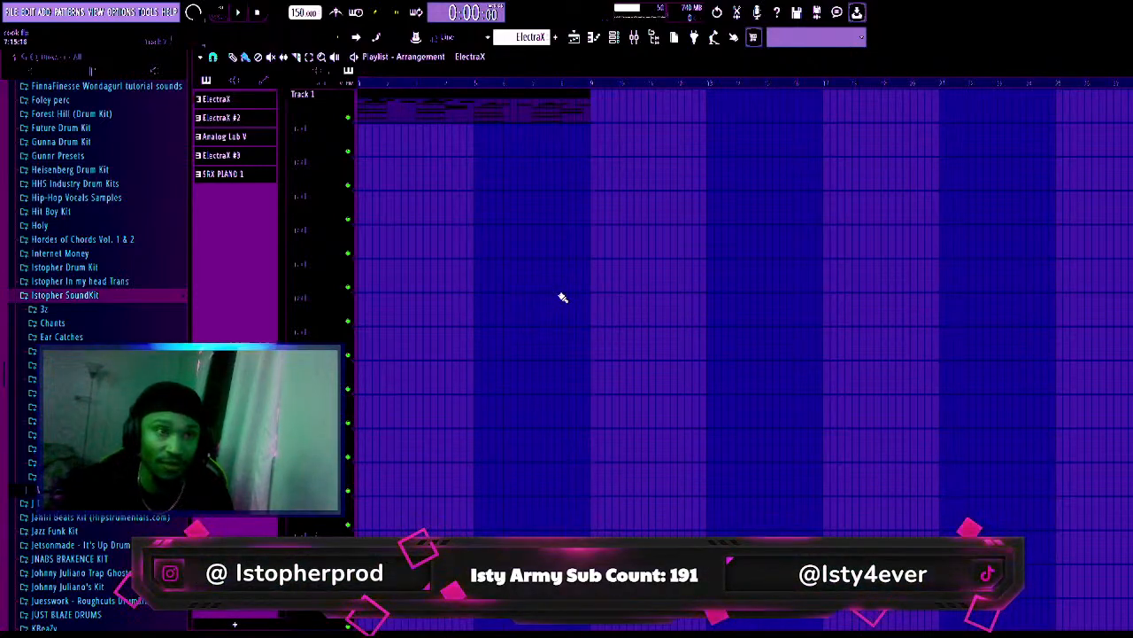
click(563, 297)
right_click(620, 306)
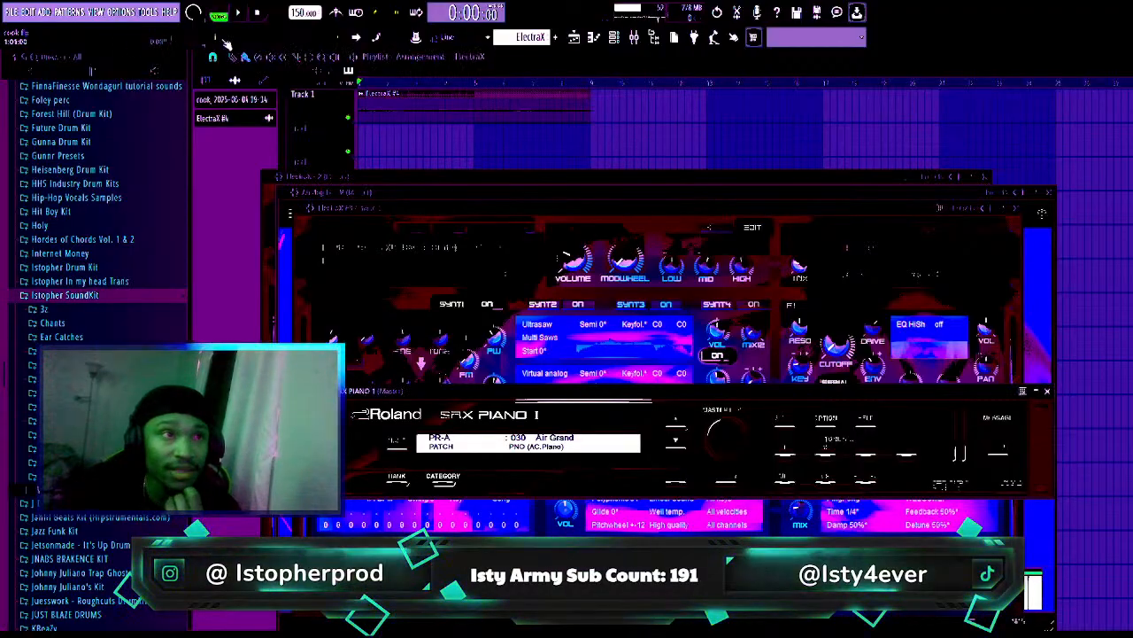
- Play the ElectraX #4 audio clip on Track 1 and check its channel settings and mixer routing
key(space)
click(423, 99)
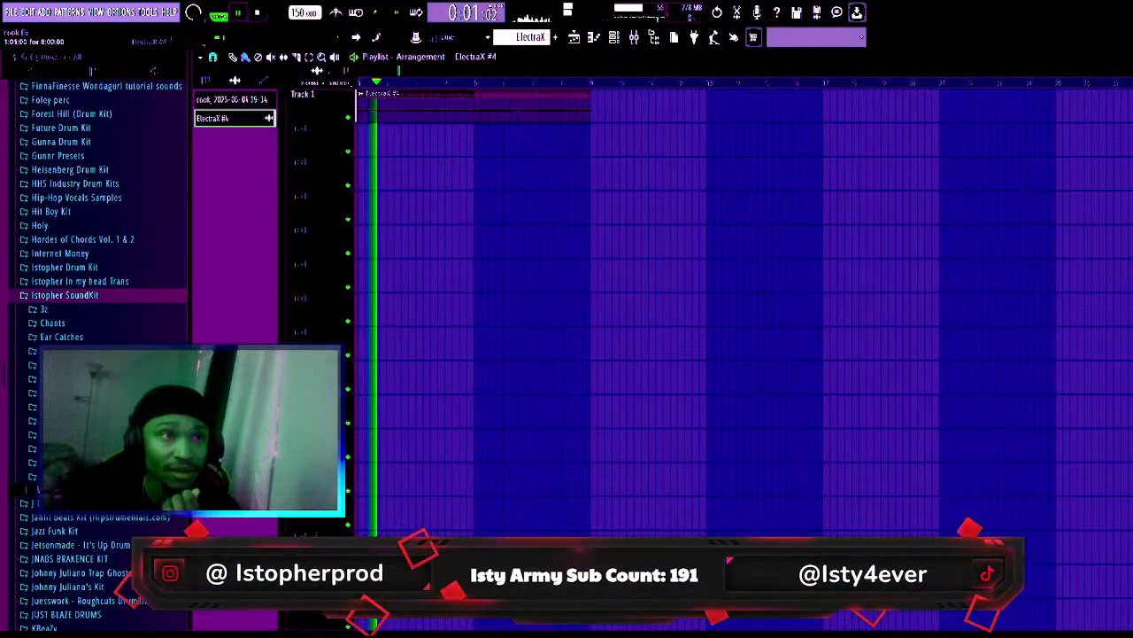
double_click(423, 99)
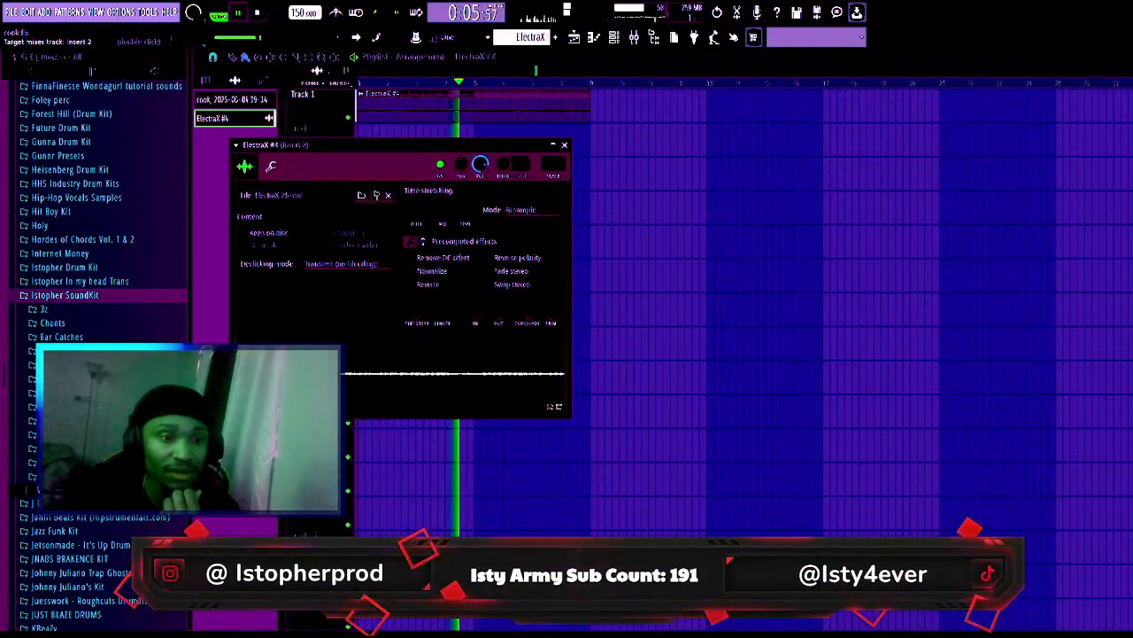
click(235, 104)
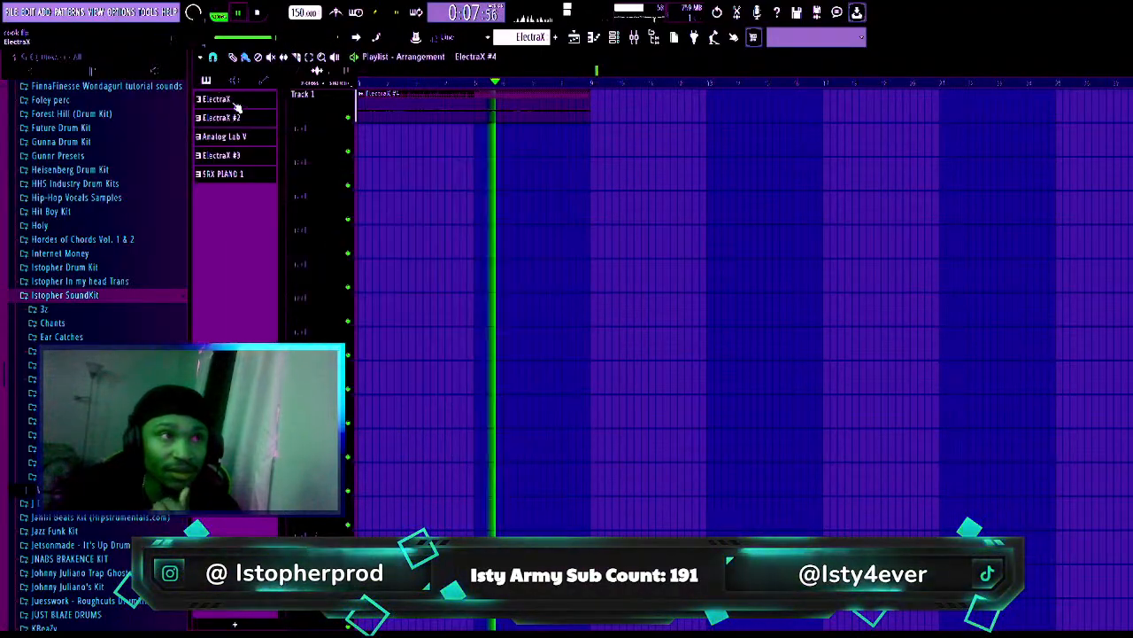
- Place the ElectraX #2 pattern on Track 2 and Analog Lab V on Track 3 from bar 1, extending Analog Lab V to eight bars
click(219, 118)
click(400, 136)
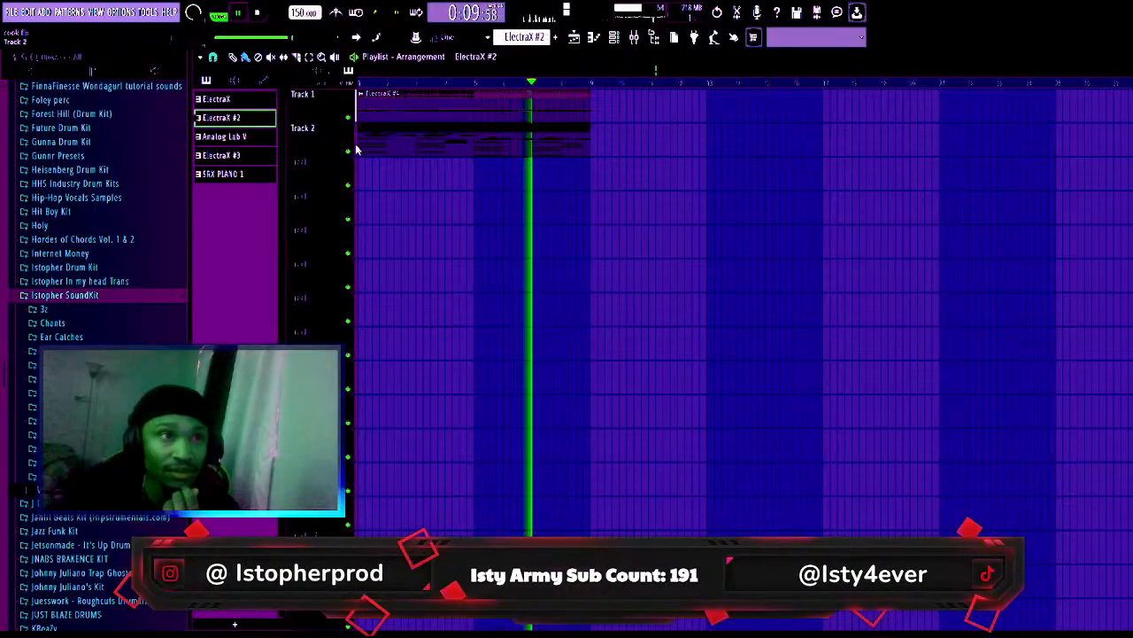
click(222, 137)
click(372, 169)
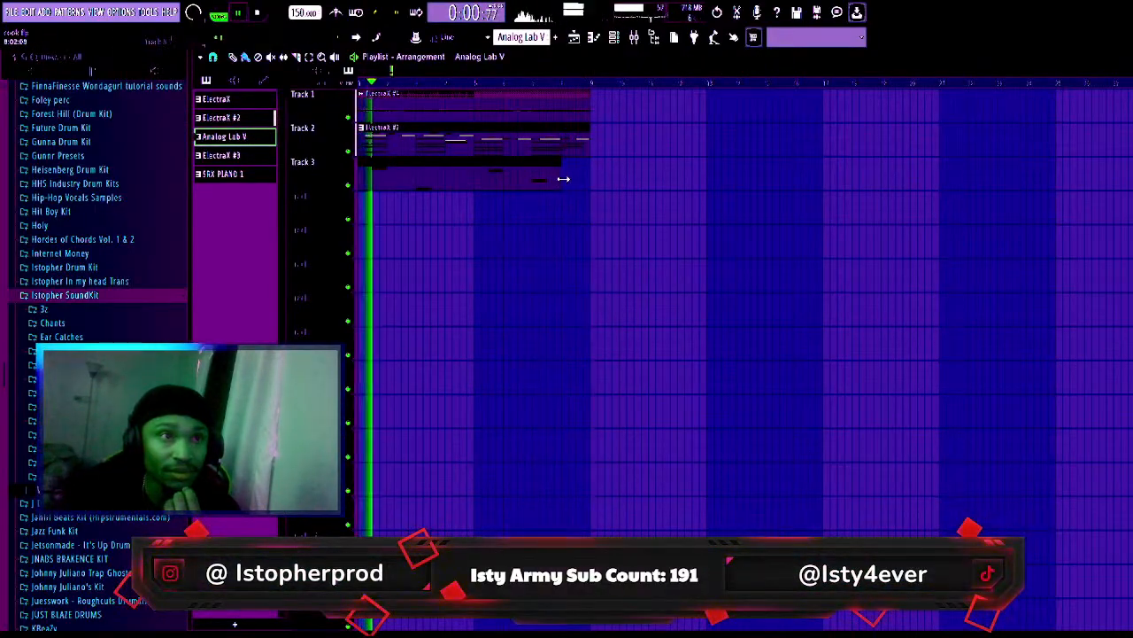
drag(560, 178, 588, 178)
- Place the ElectraX #3 pattern on Track 4 and the SRX PIANO 1 pattern on Track 5, both starting at bar 1
click(222, 155)
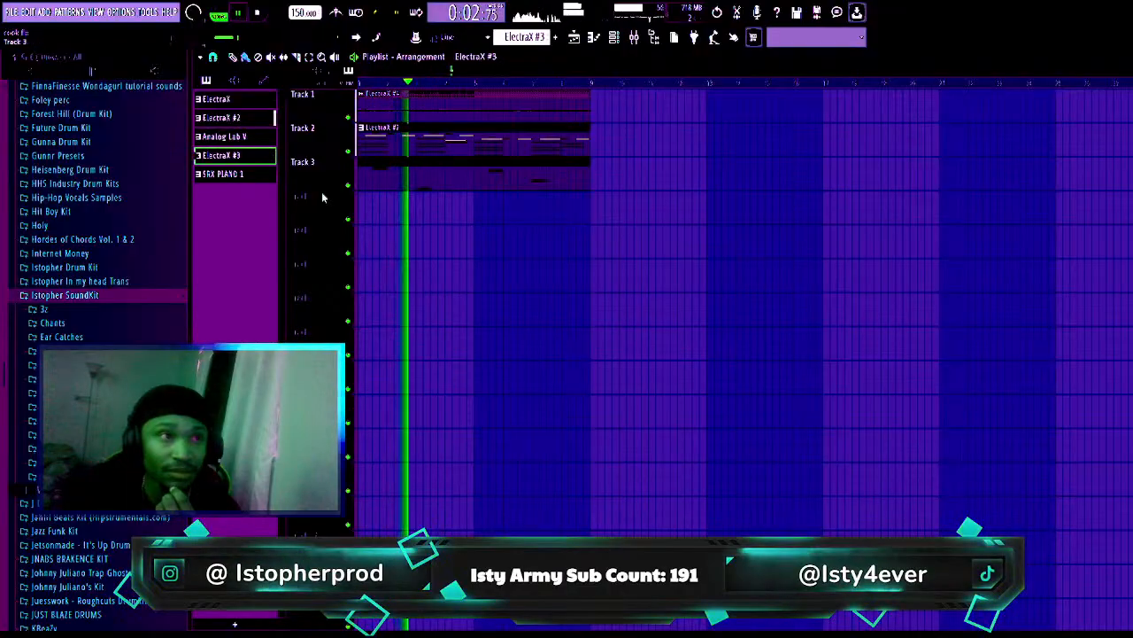
click(471, 204)
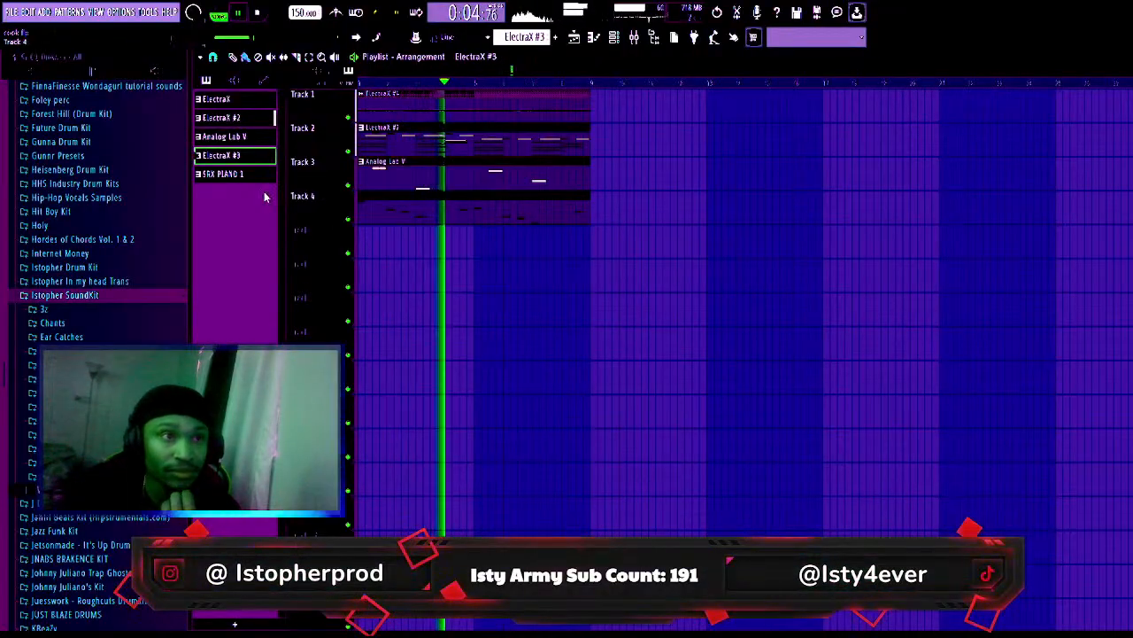
click(221, 174)
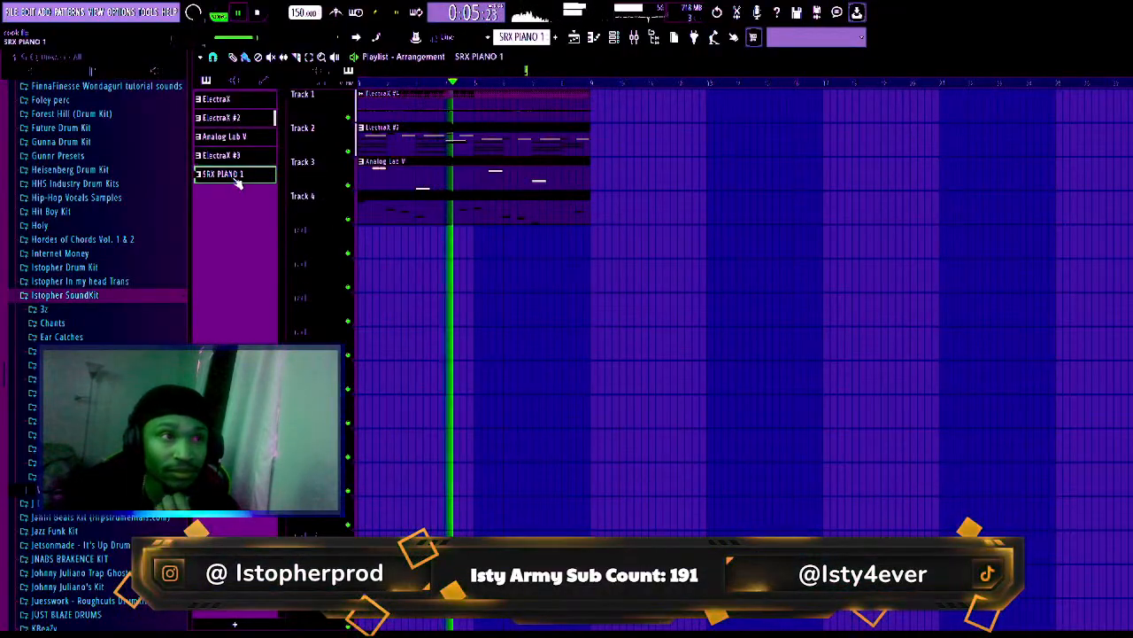
click(363, 238)
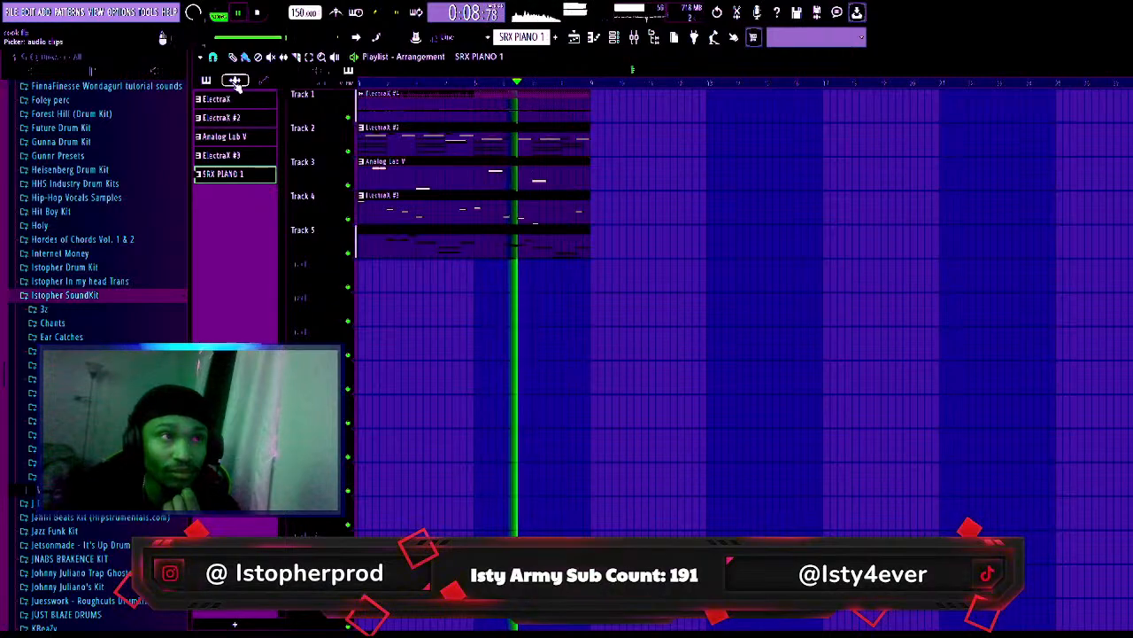
- Place the rendered Arcade audio clip at bar 1 on Track 6
click(236, 82)
click(620, 41)
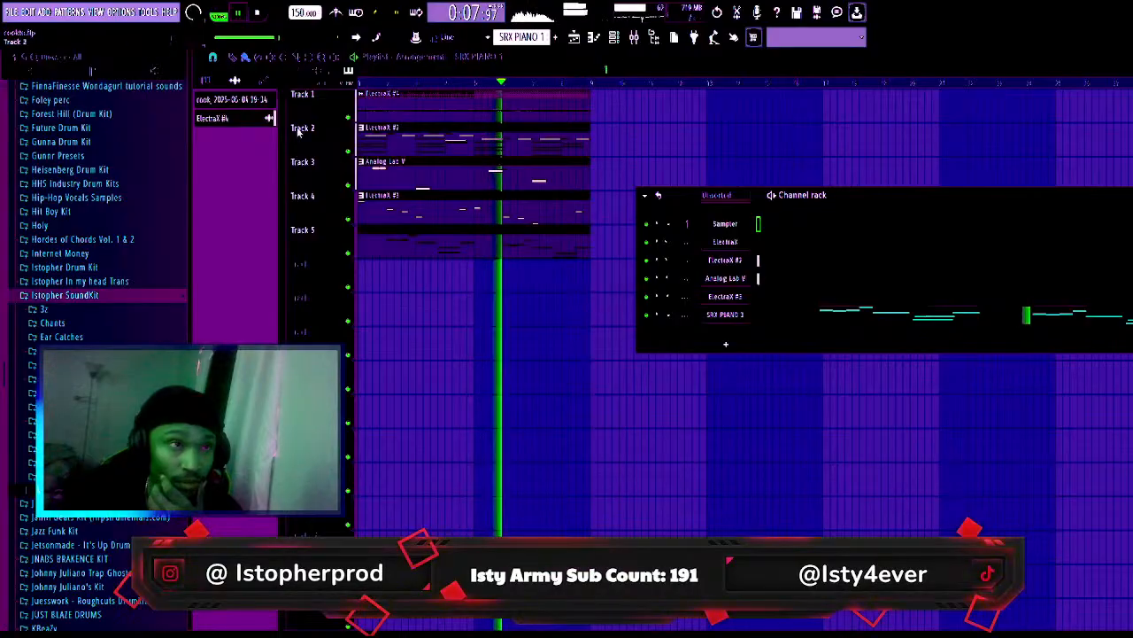
key(F6)
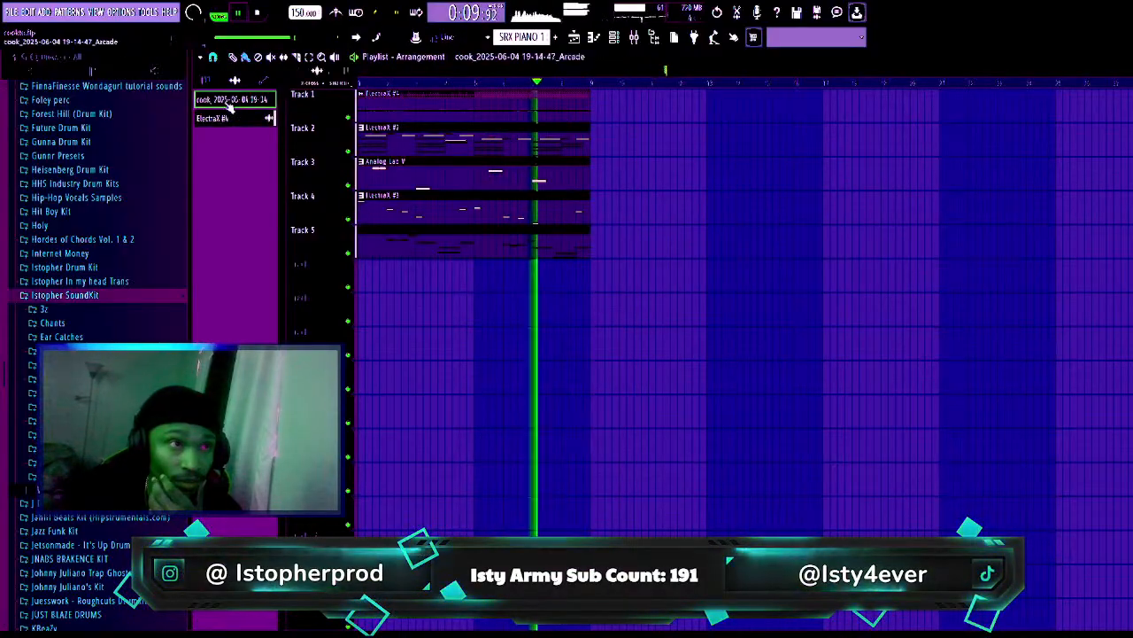
drag(230, 106, 379, 283)
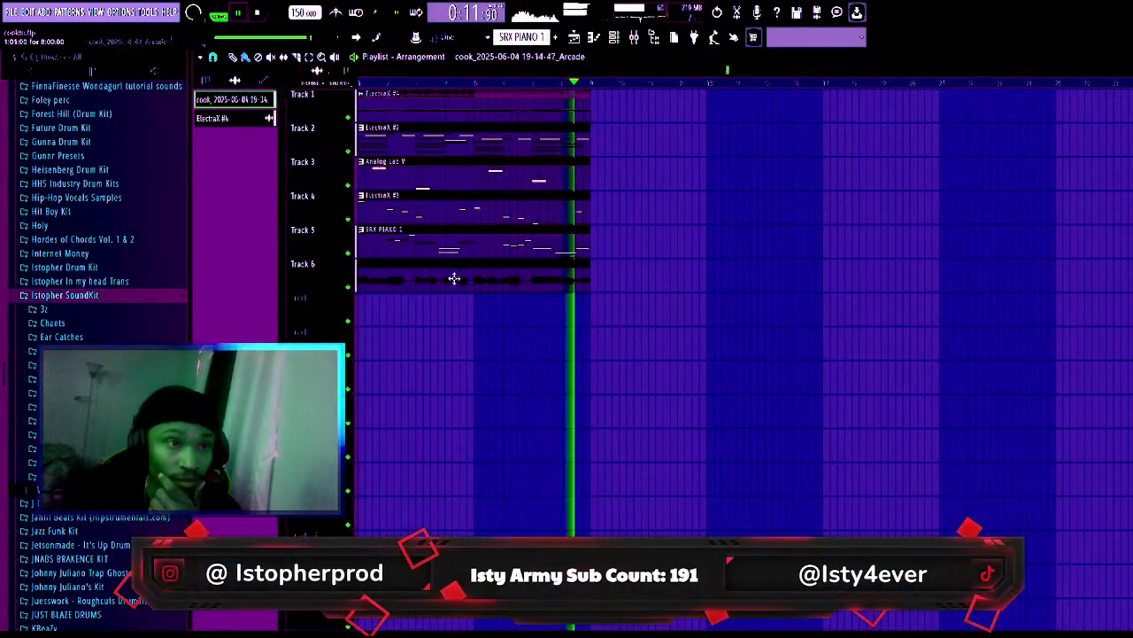
- Load Fruity Parametric EQ 2 in the Arcade clip's first effect slot, lower its high shelf and cut the lows with band 1
double_click(453, 282)
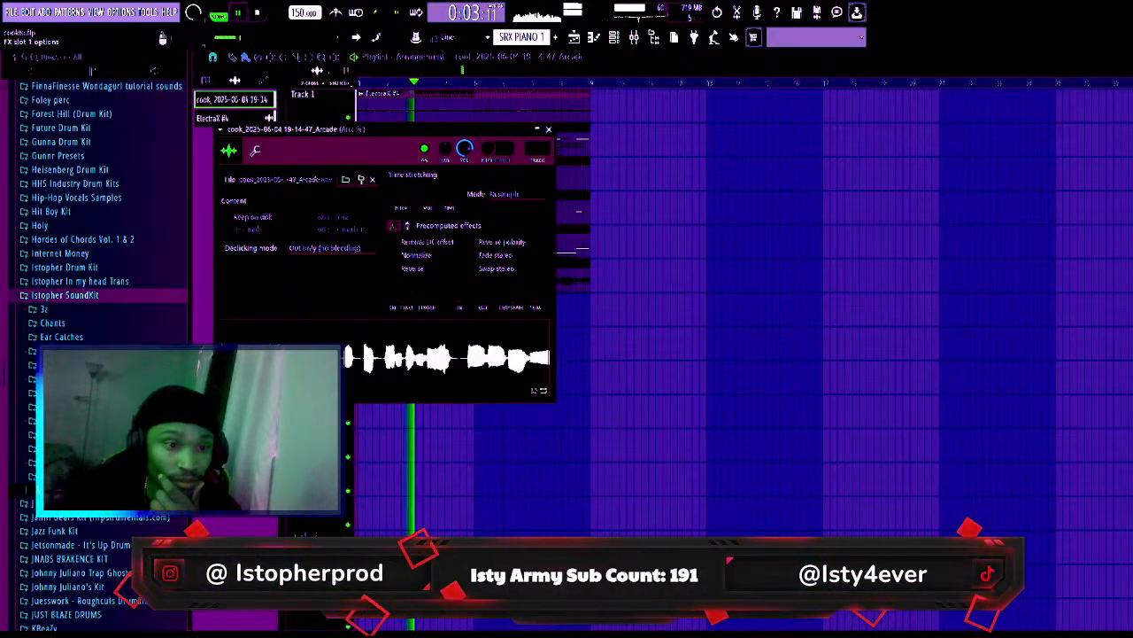
click(607, 419)
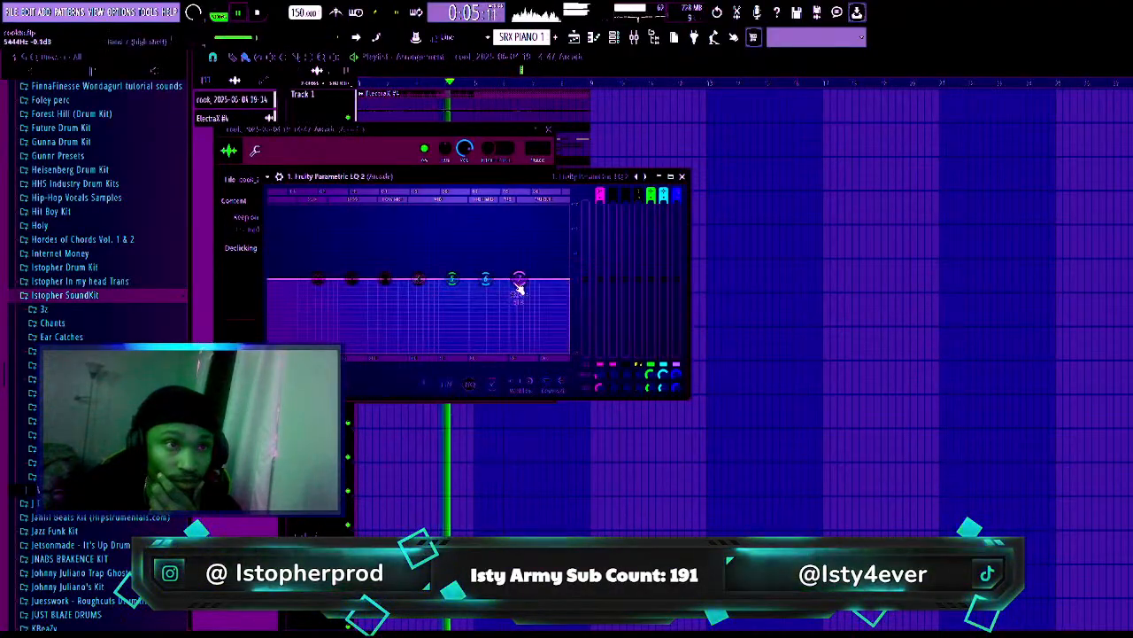
drag(518, 280, 506, 323)
right_click(318, 279)
click(379, 298)
drag(318, 279, 365, 351)
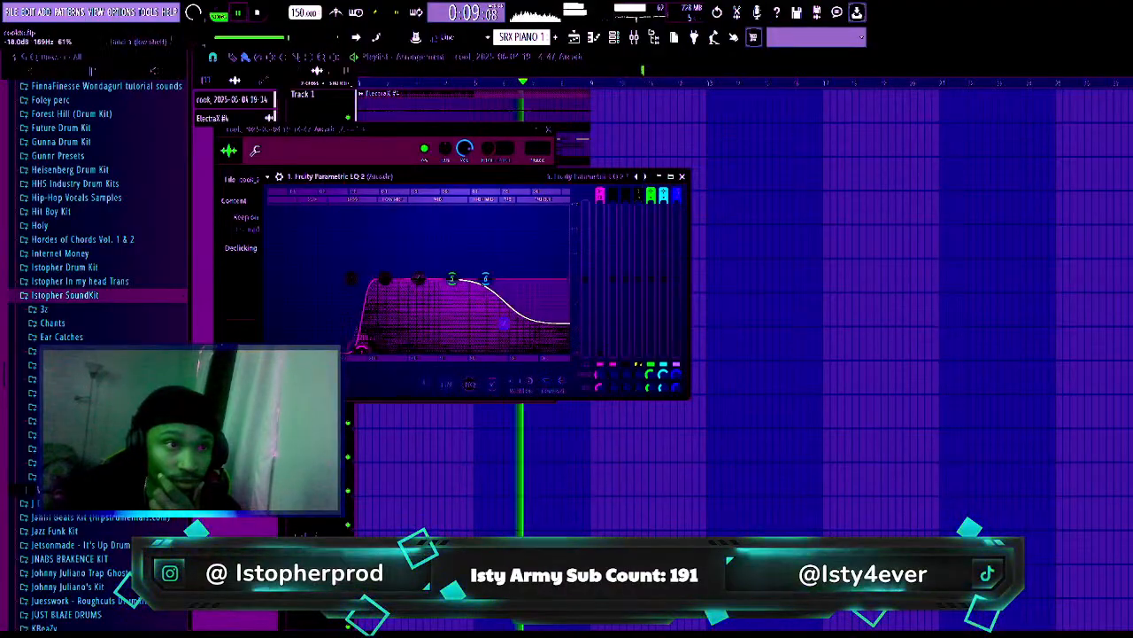
- Fine-tune the middle bands of the Arcade equalizer curve, keeping band 5 close to 0 dB near 1.5 kHz
drag(418, 278, 456, 268)
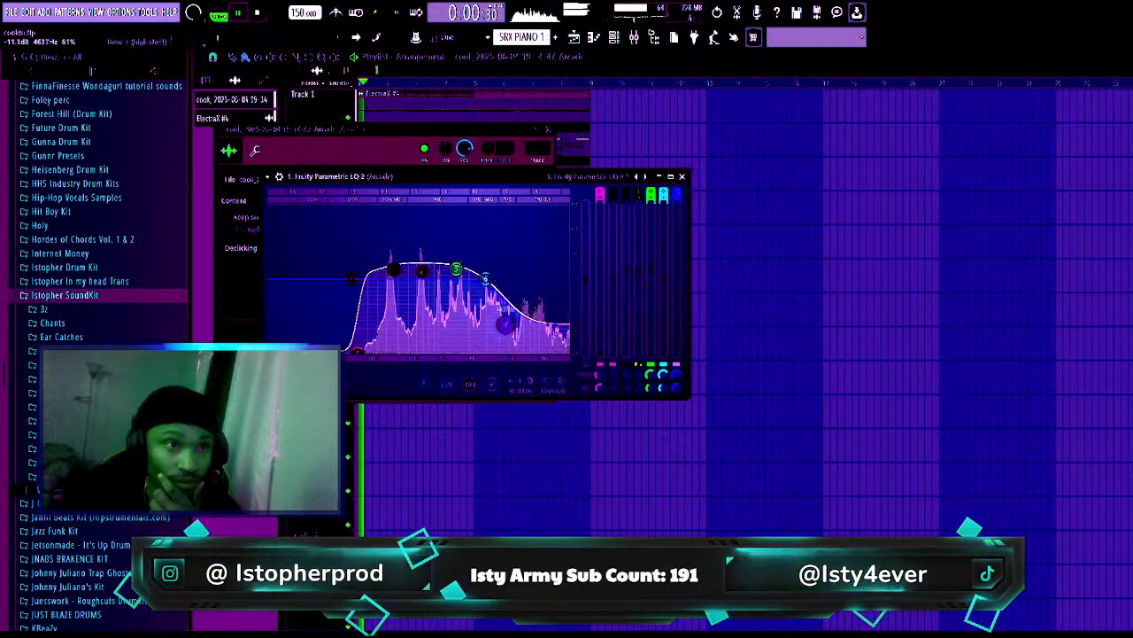
scroll(456, 269, down, 5)
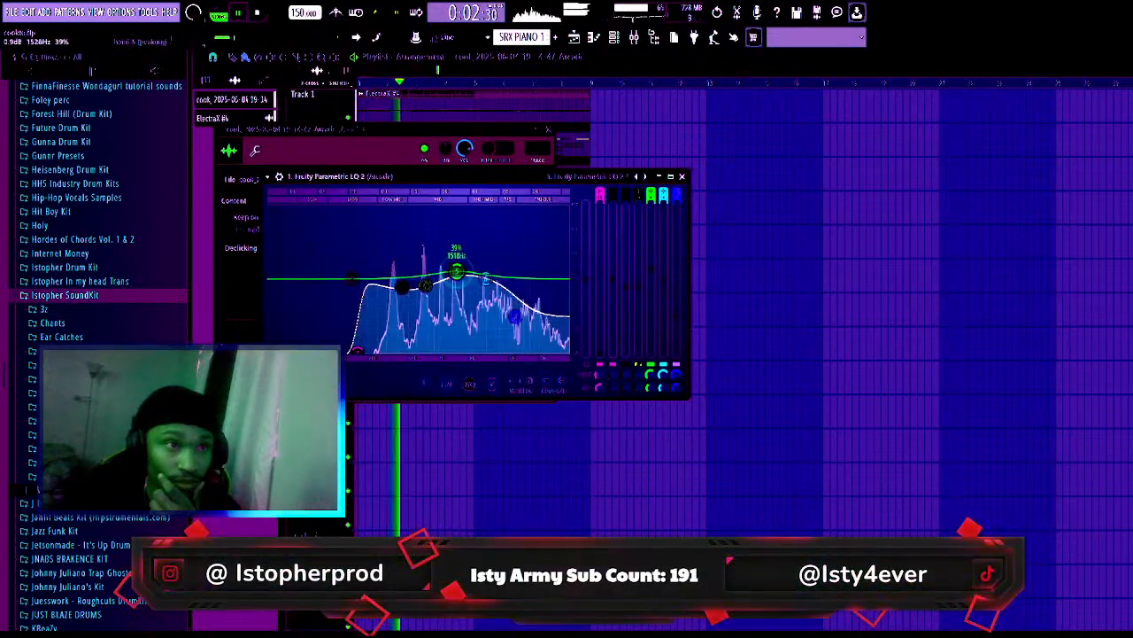
drag(456, 269, 457, 277)
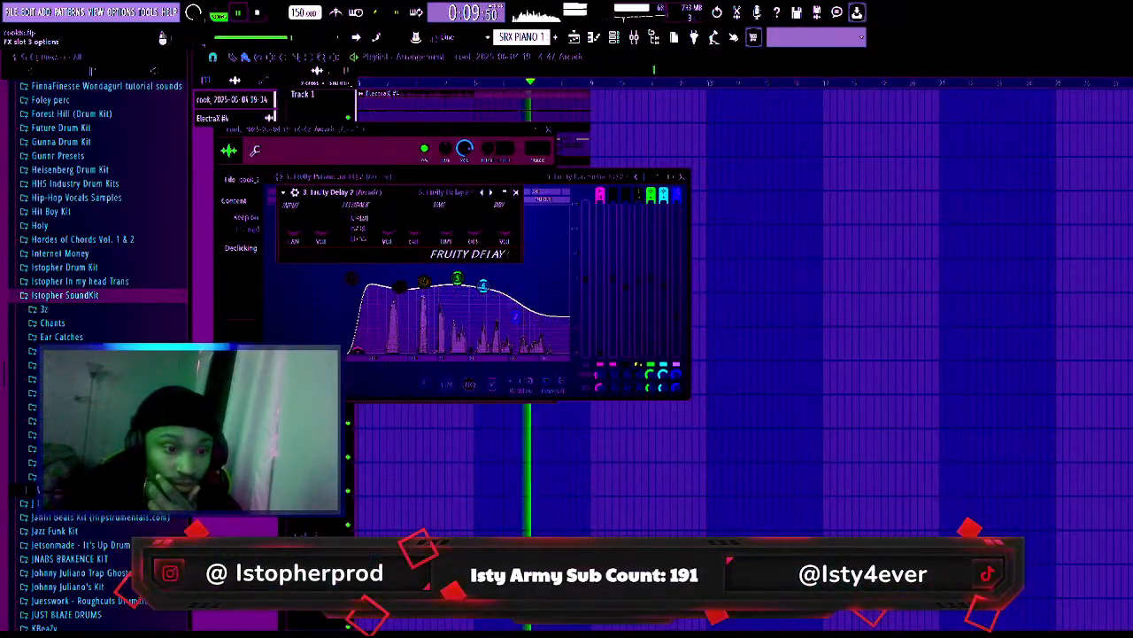
- Extend the Arcade effects chain with PanCake2 on a left-to-right preset, Fruity parametric EQ and Fruity Love Philter
click(461, 352)
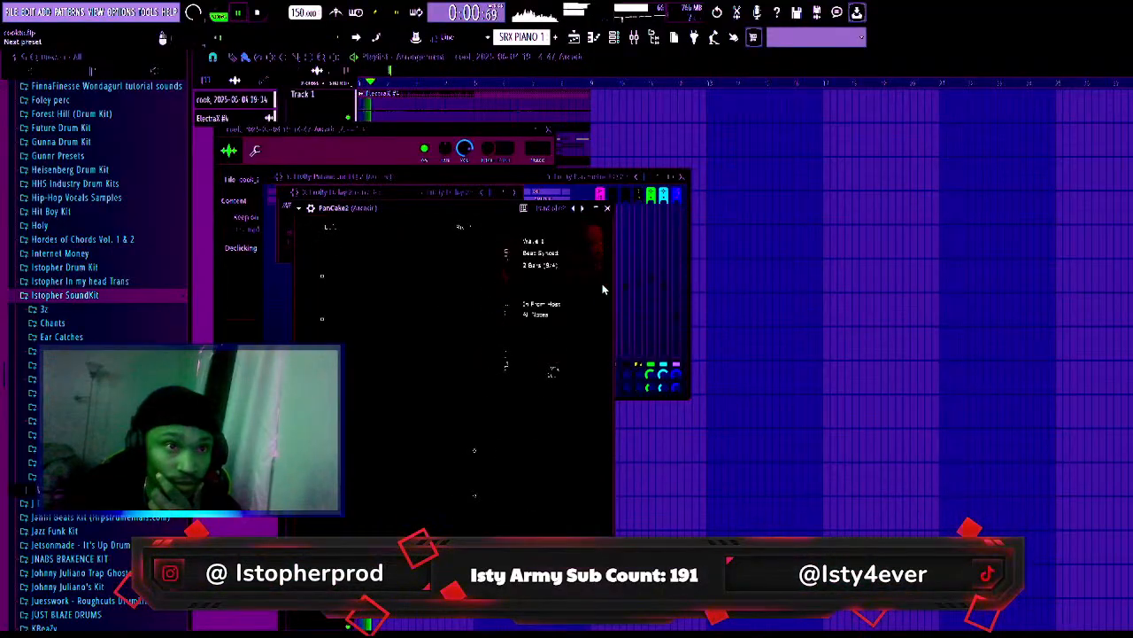
click(581, 207)
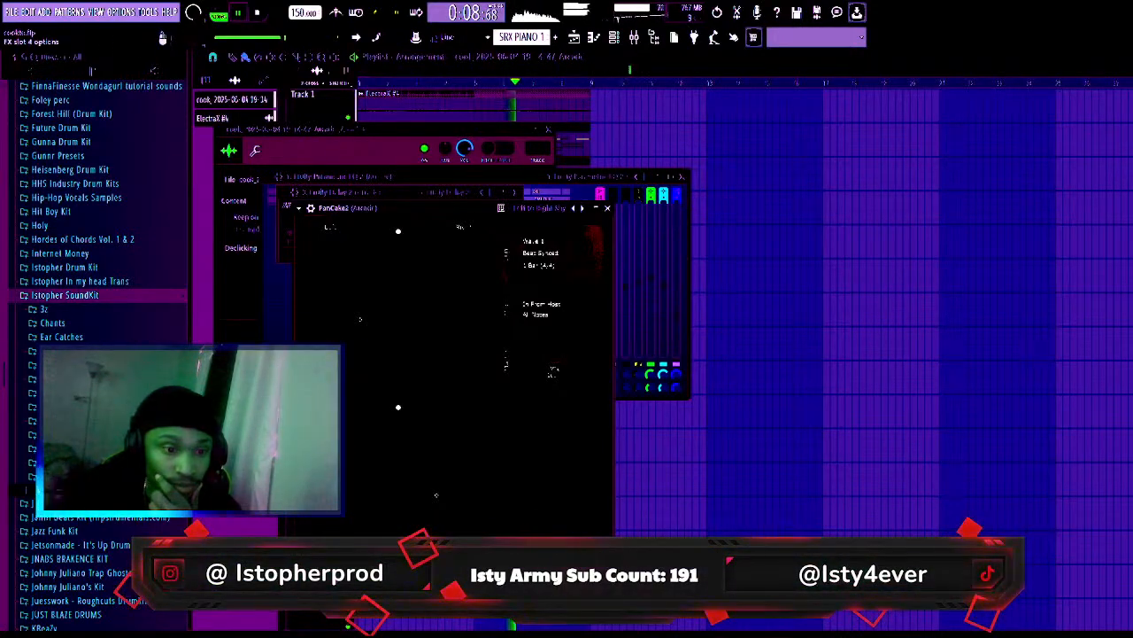
click(590, 444)
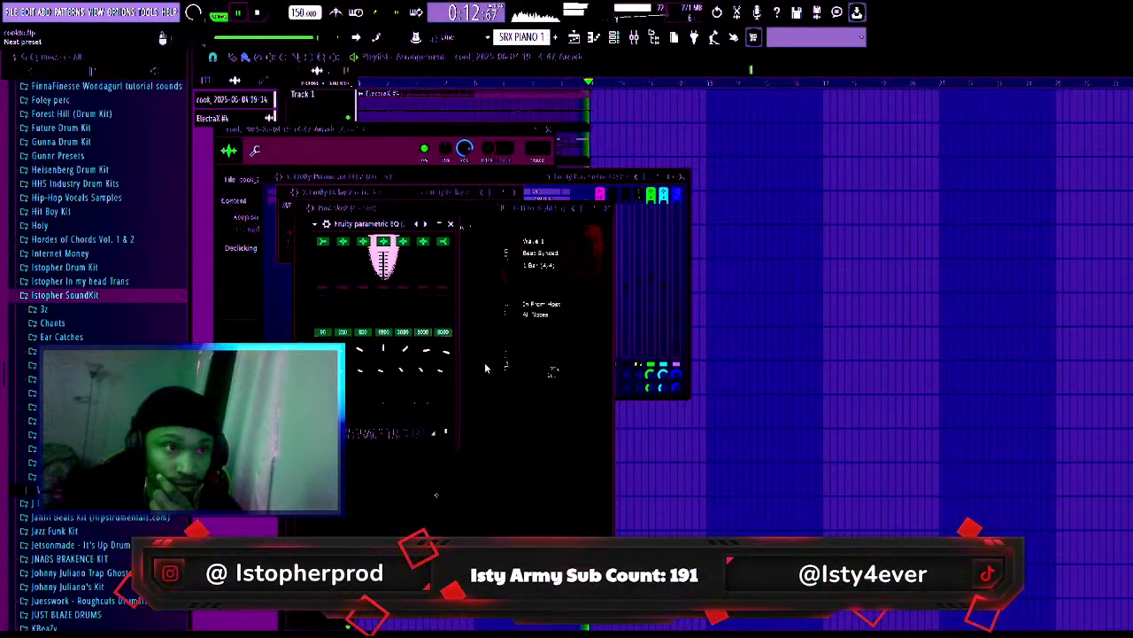
click(487, 404)
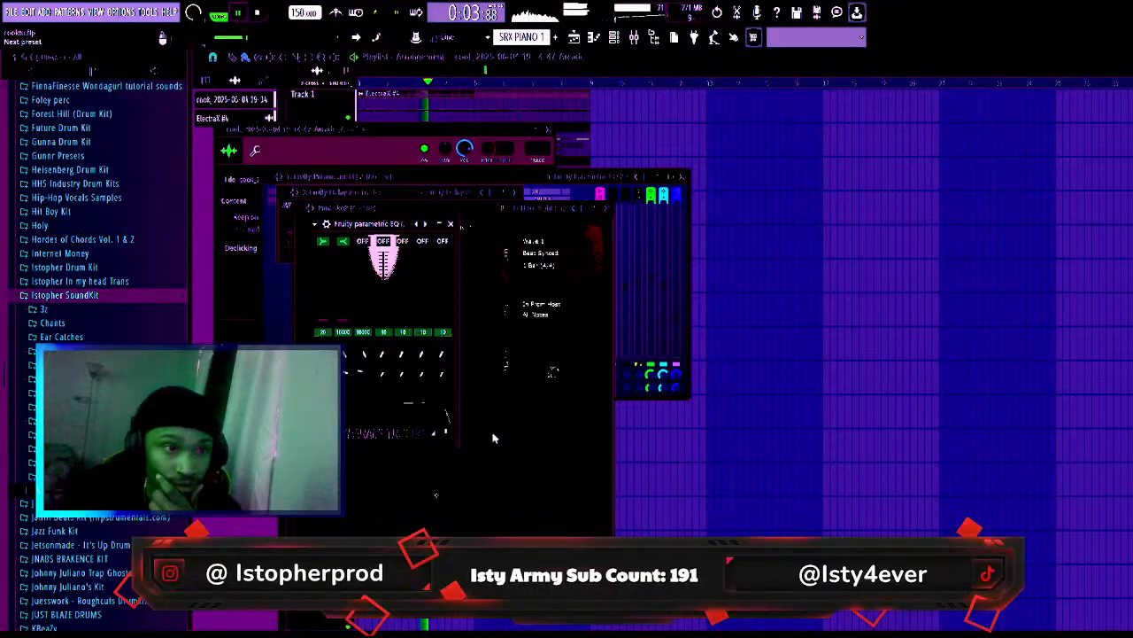
click(425, 224)
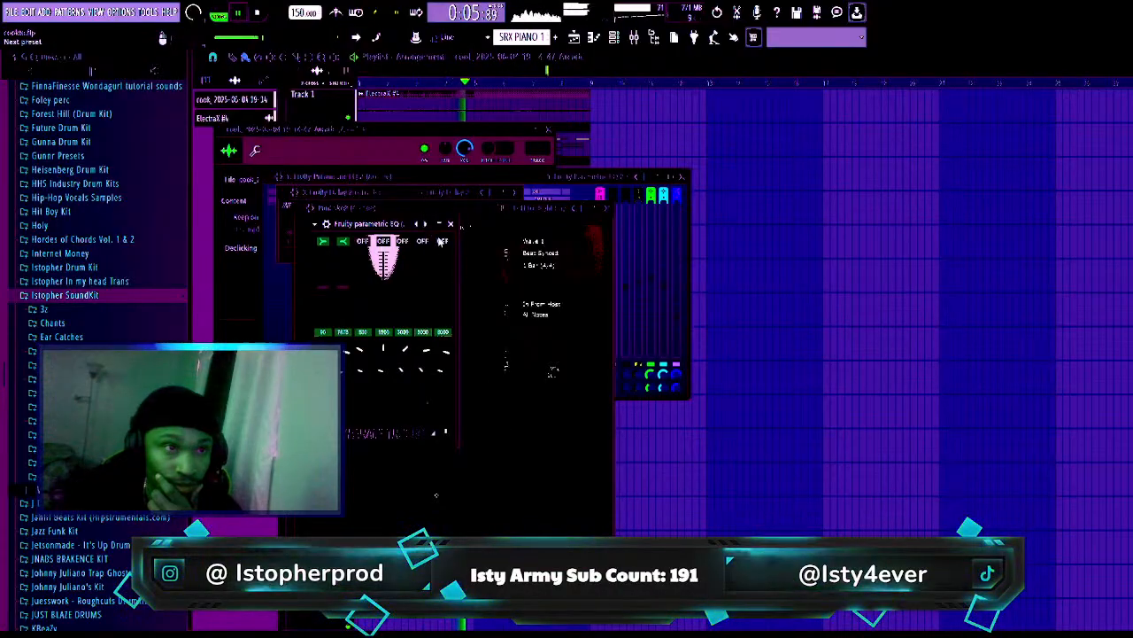
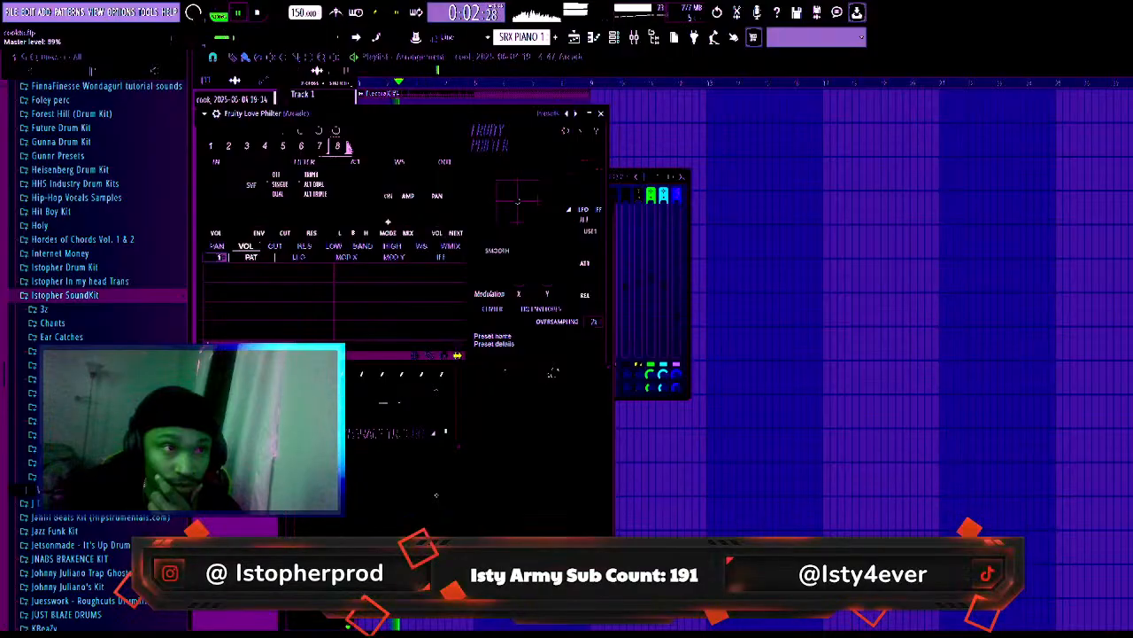
click(602, 116)
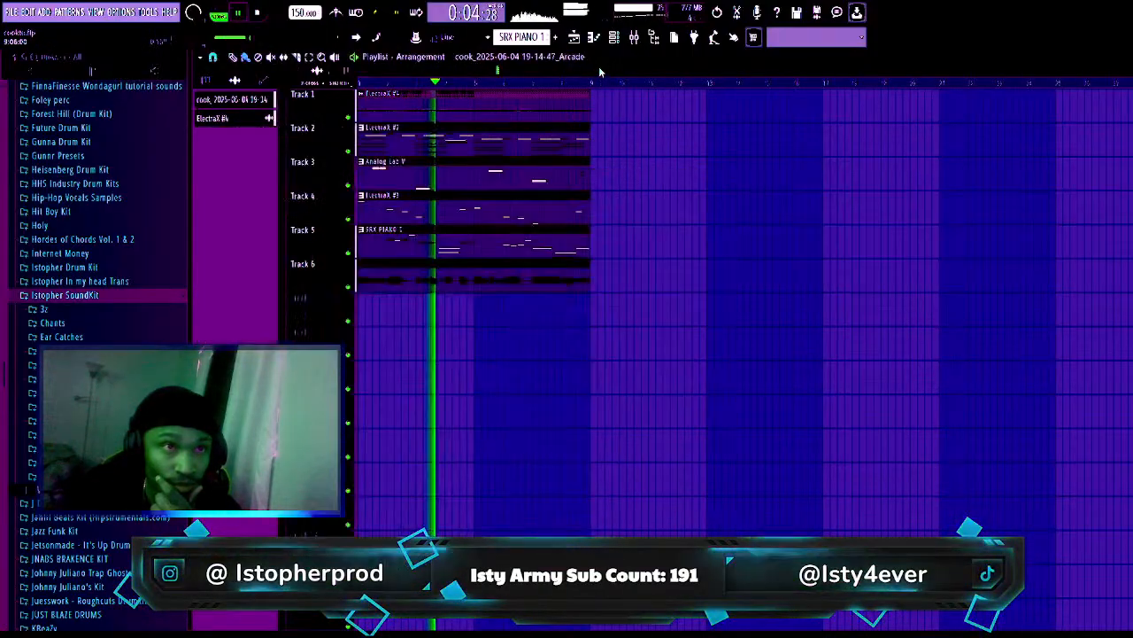
- Create Pattern 6 and place it on Track 7 from bar 1, filling eight bars
click(228, 76)
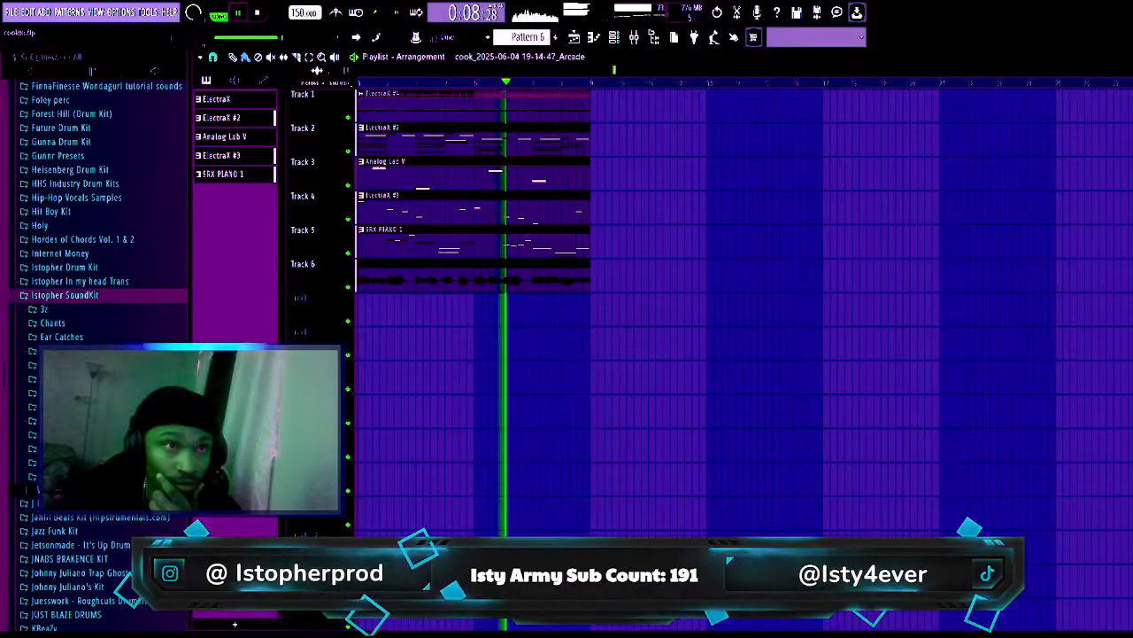
click(556, 36)
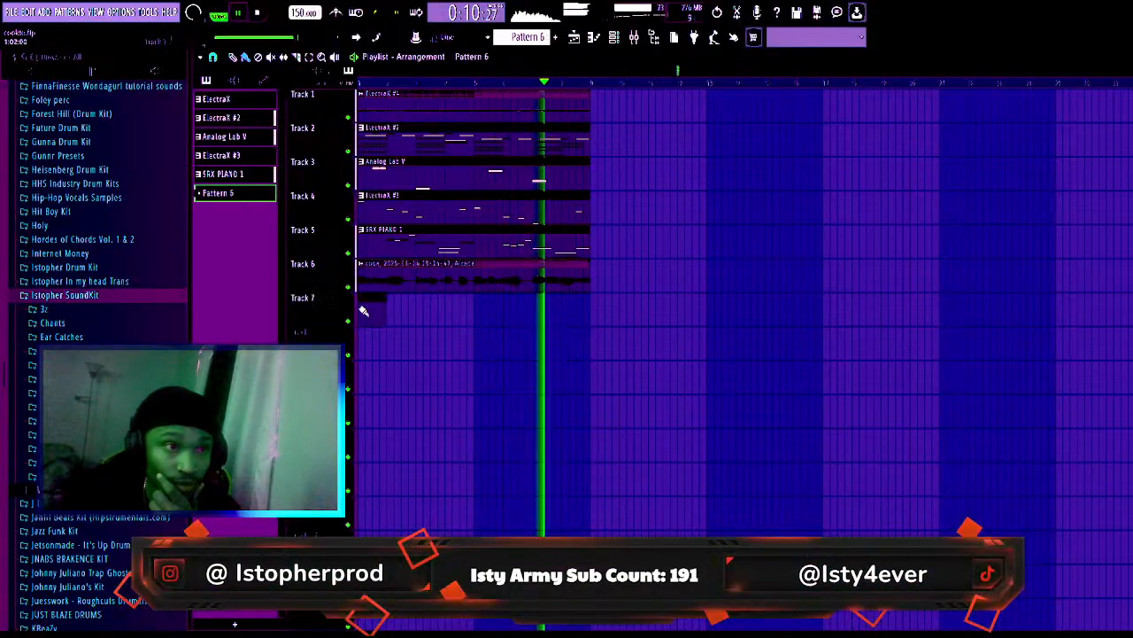
drag(387, 312, 562, 320)
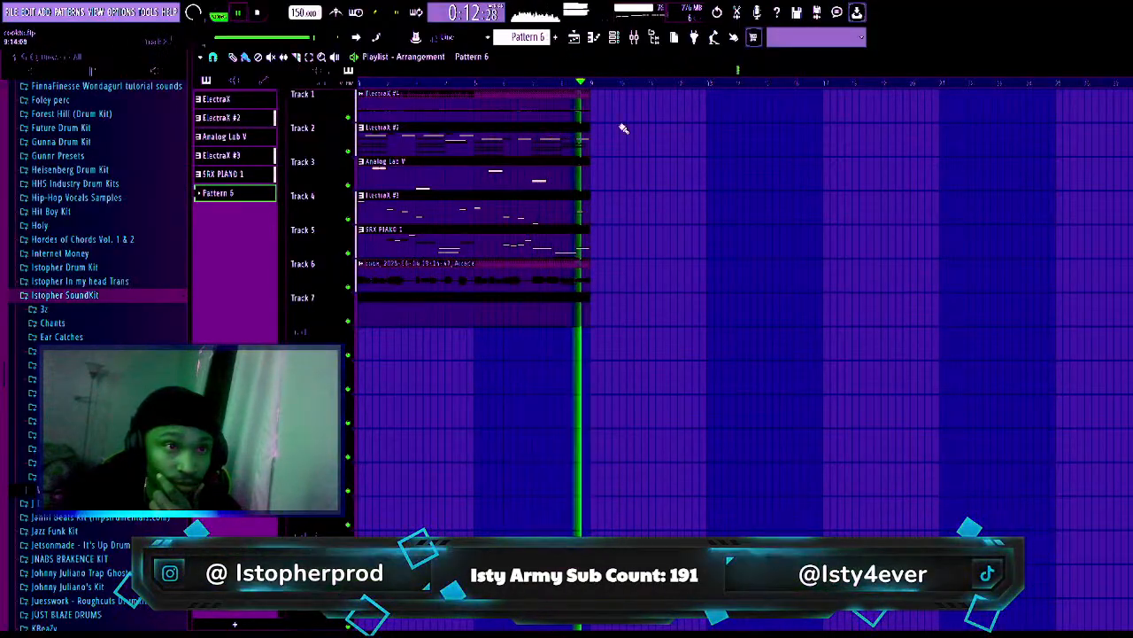
- Show the channel rack, collapse the Istopher SoundKit folder and open the clap samples of the Lukrative - THE FILTHY kit
key(F6)
click(82, 298)
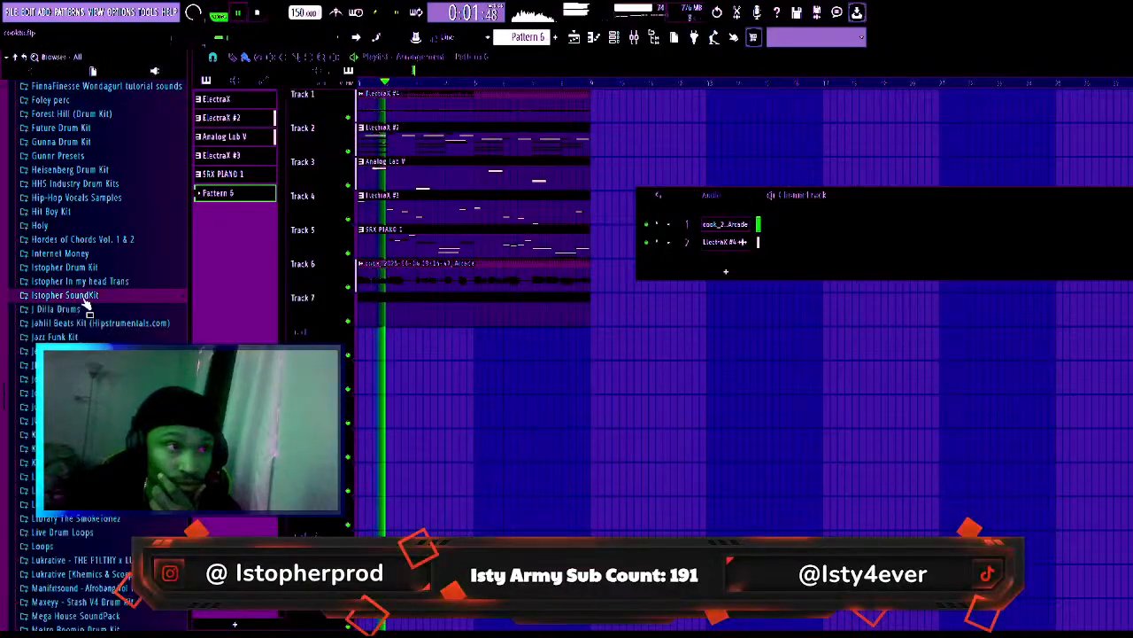
scroll(89, 301, down, 4)
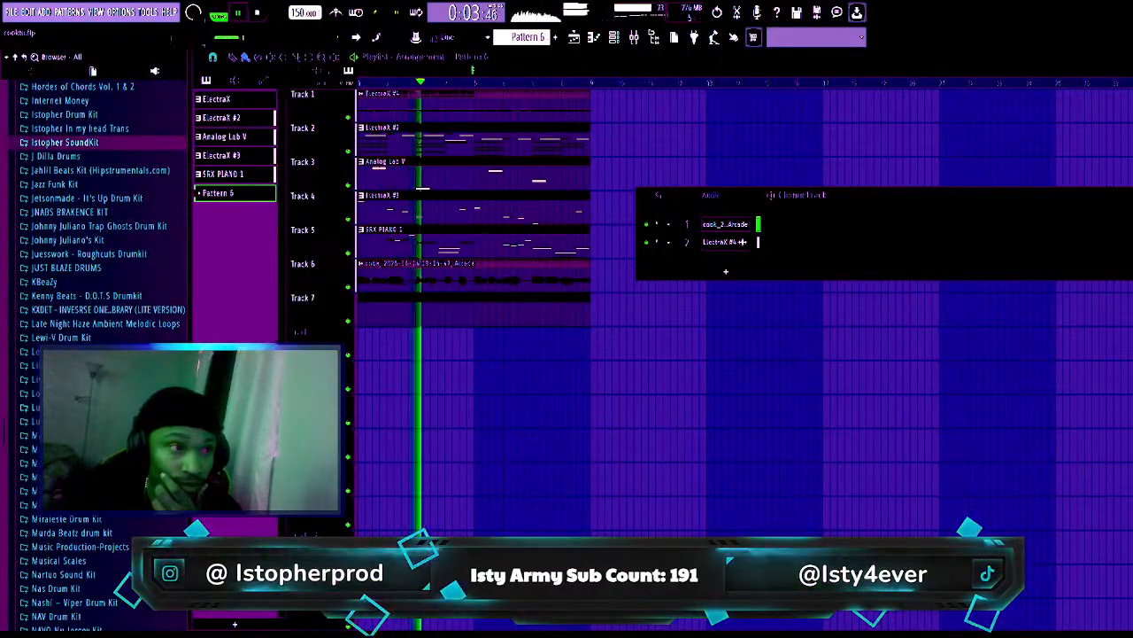
click(53, 407)
click(35, 435)
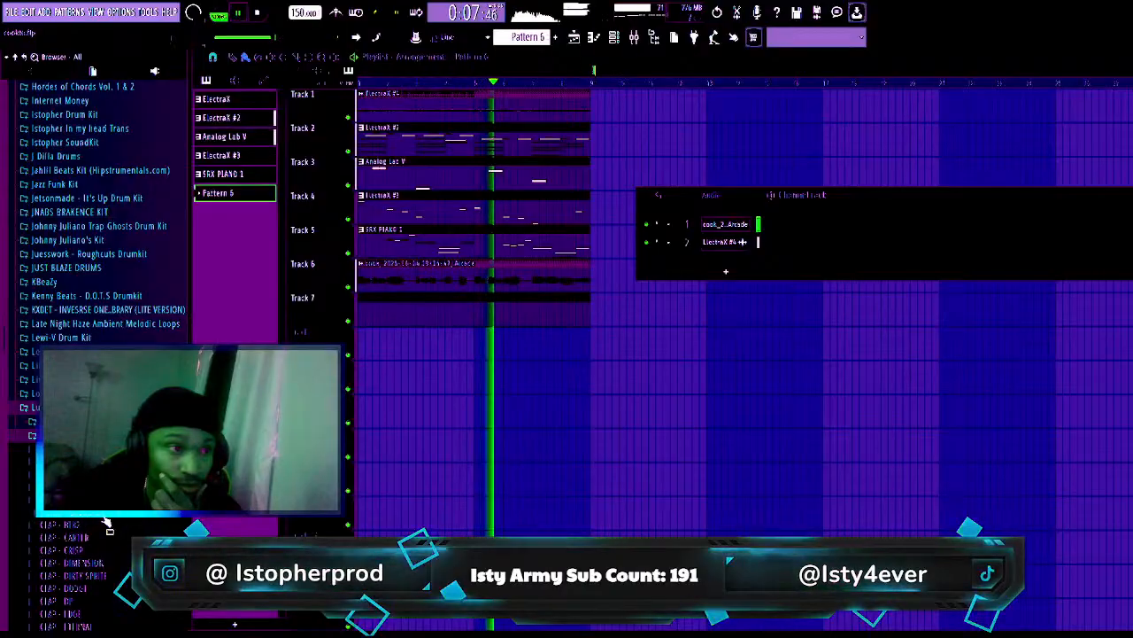
- Filter the channel rack to Unsorted channels and bring in the CLAP - BRUDDAS.wav sample
drag(736, 270, 393, 413)
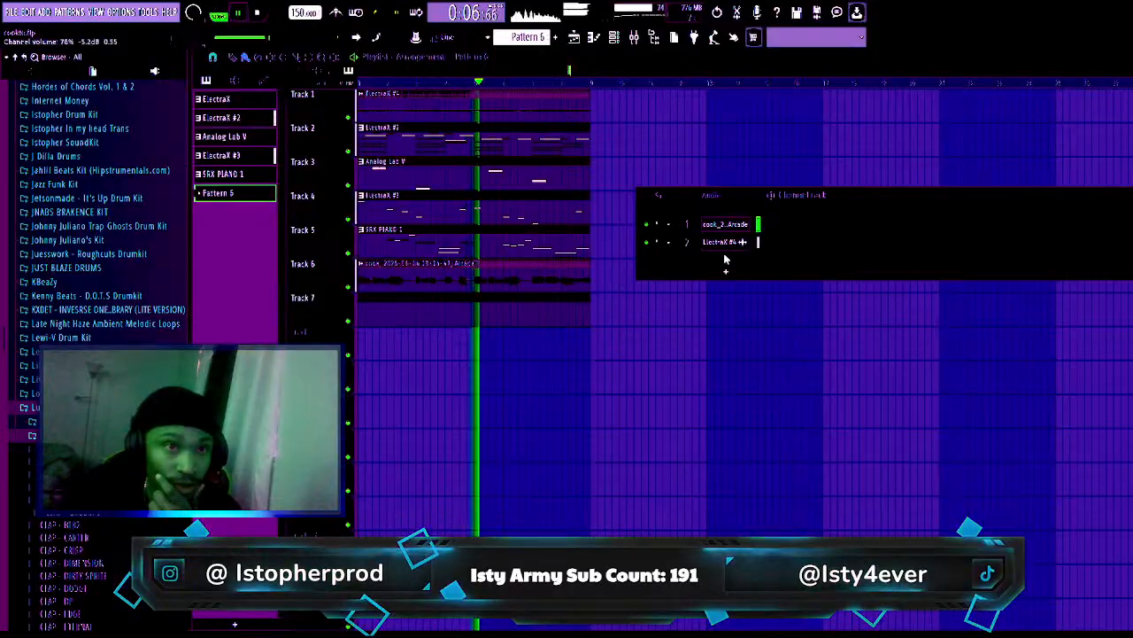
click(730, 217)
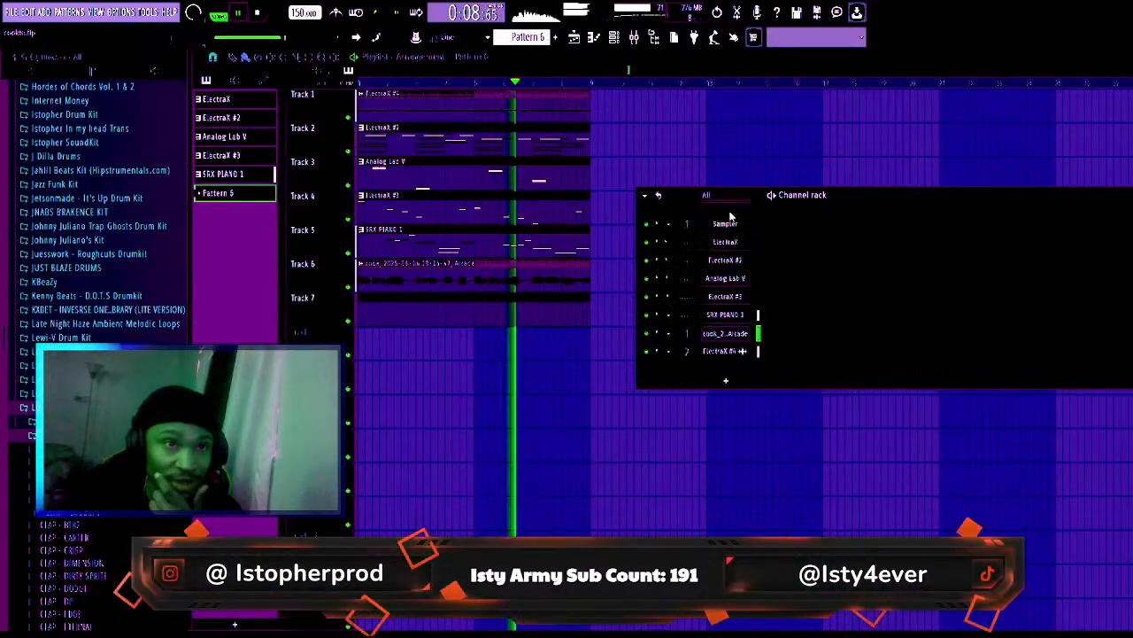
click(706, 195)
click(732, 235)
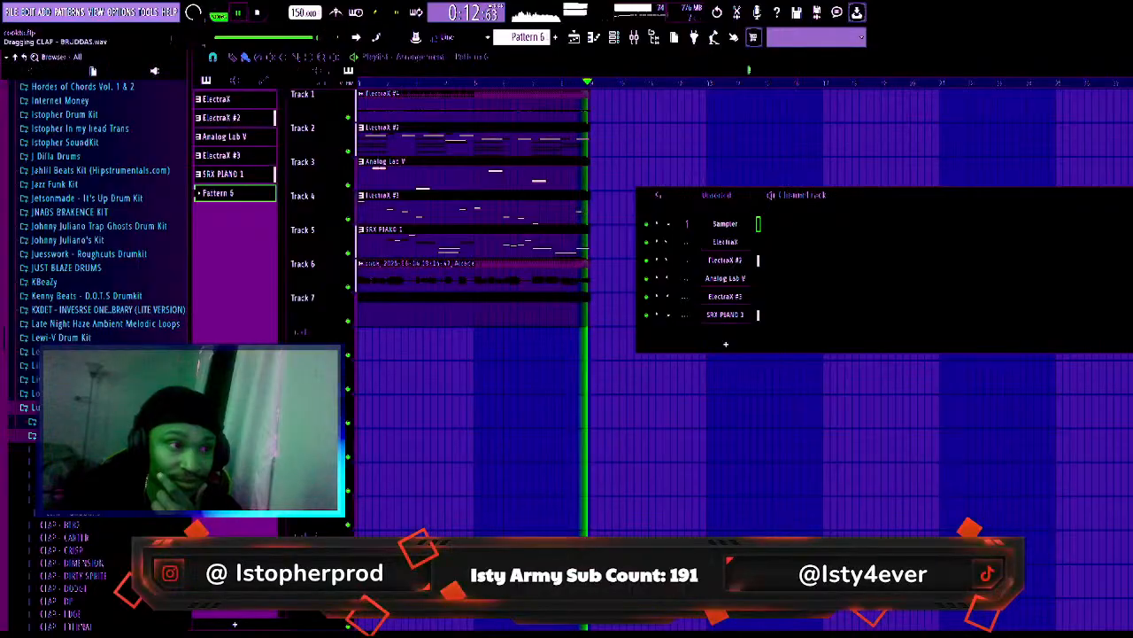
- Load the CLAP - BRUDDAS sample as a channel and program C5 claps on beat three of each bar, with the bar-four clap one beat earlier
drag(721, 334, 724, 337)
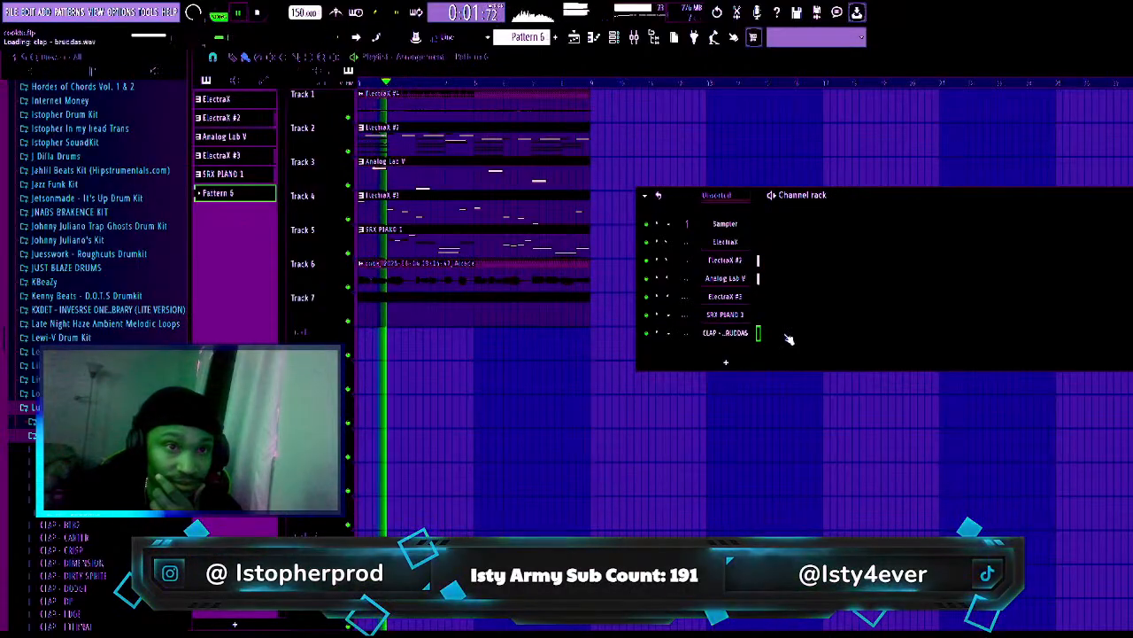
click(758, 333)
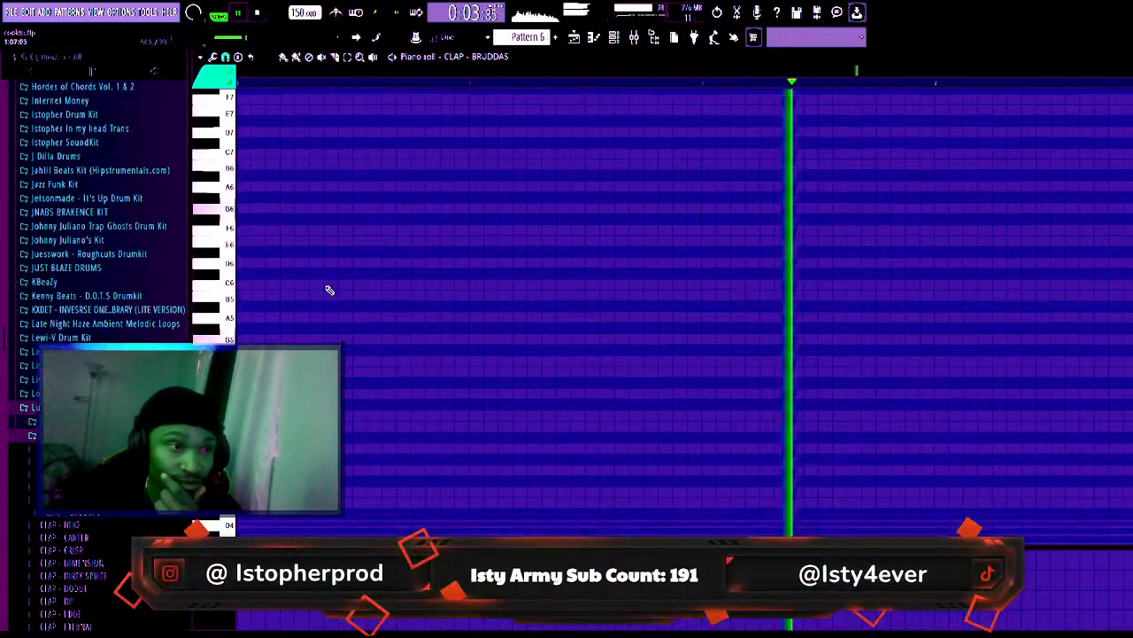
scroll(329, 290, down, 3)
click(358, 351)
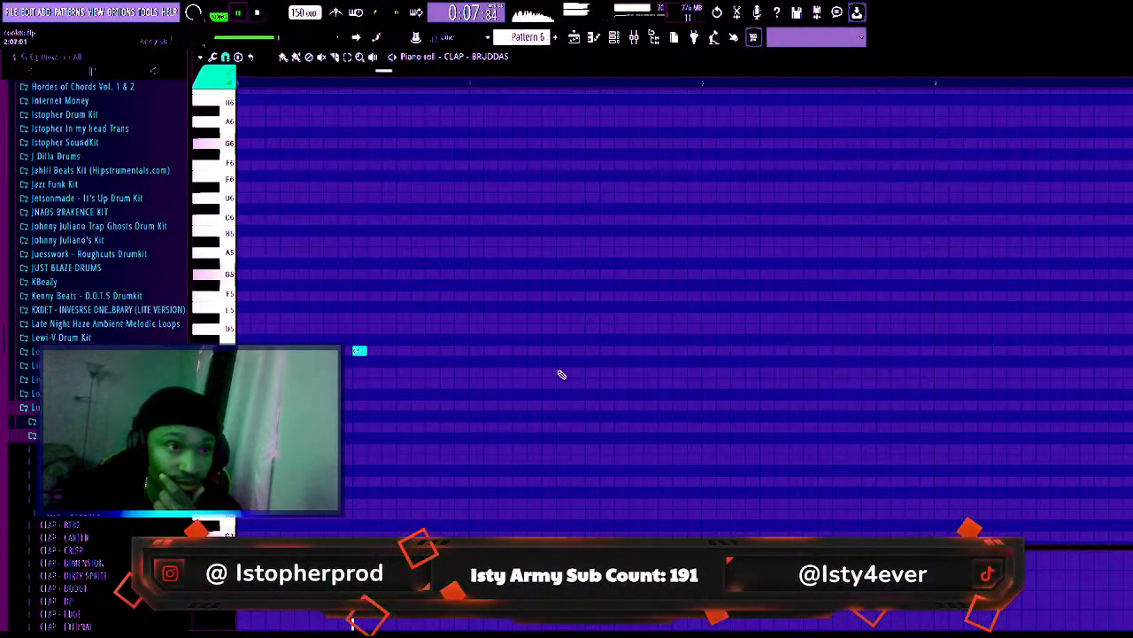
click(592, 353)
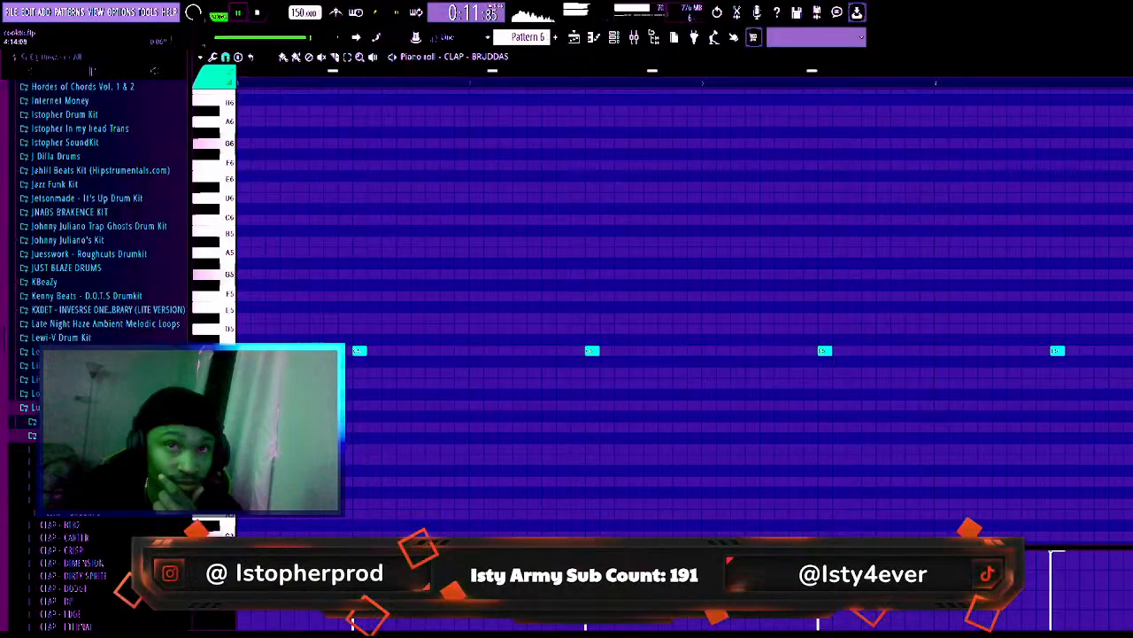
scroll(567, 310, down, 1)
click(958, 351)
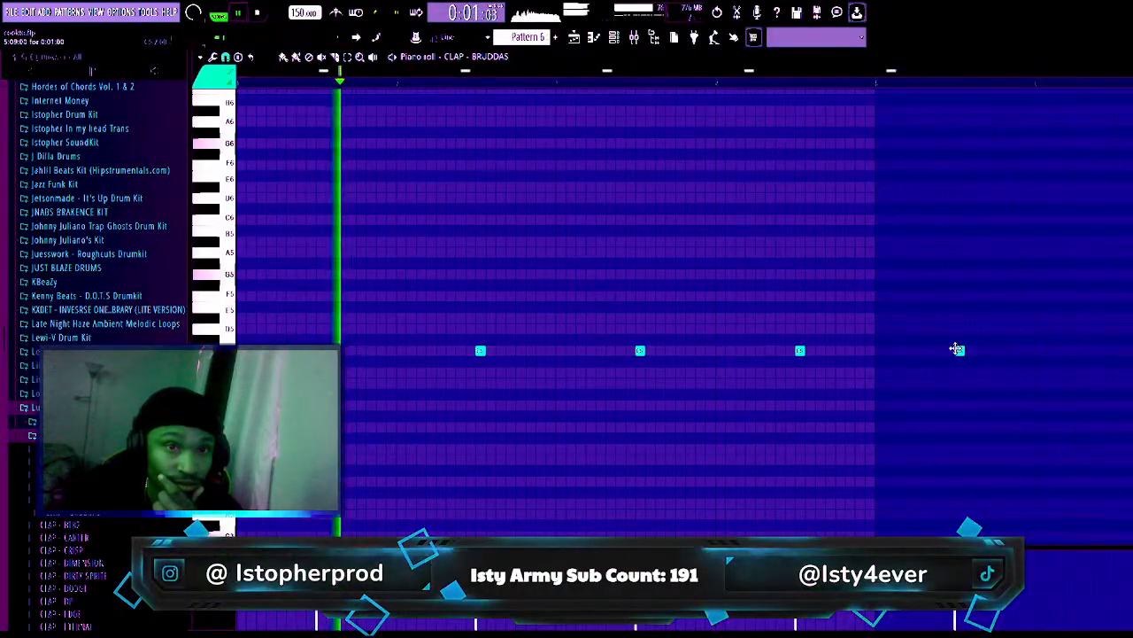
click(1121, 352)
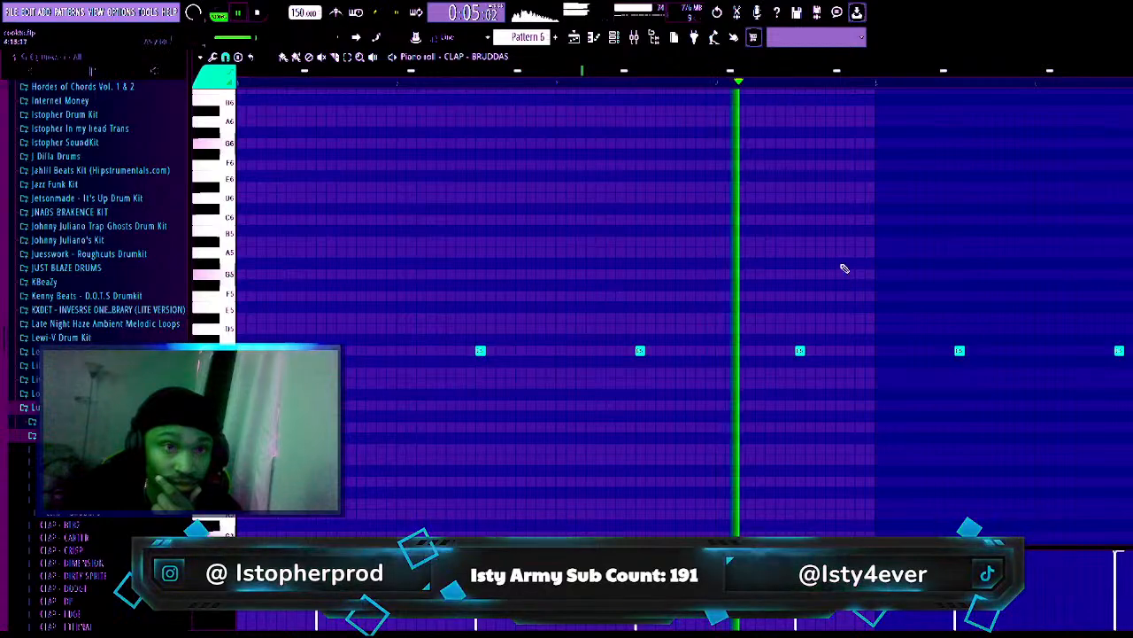
drag(800, 352, 760, 352)
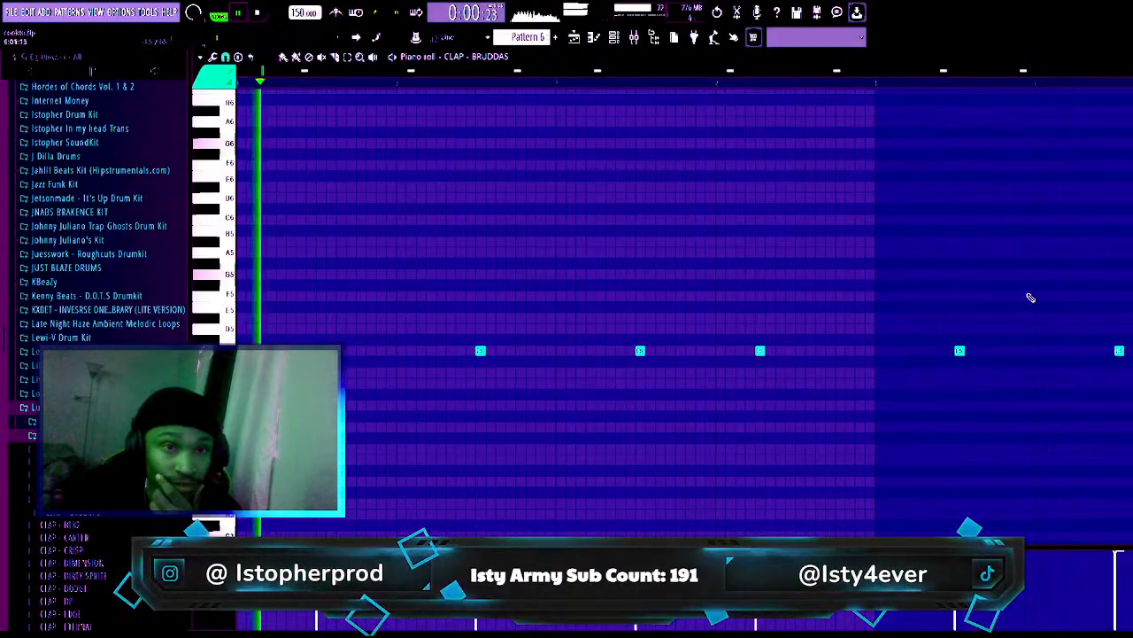
- Load the RIM - BIG BODY sample from the RIM folder as a new channel and open its piano roll
key(F6)
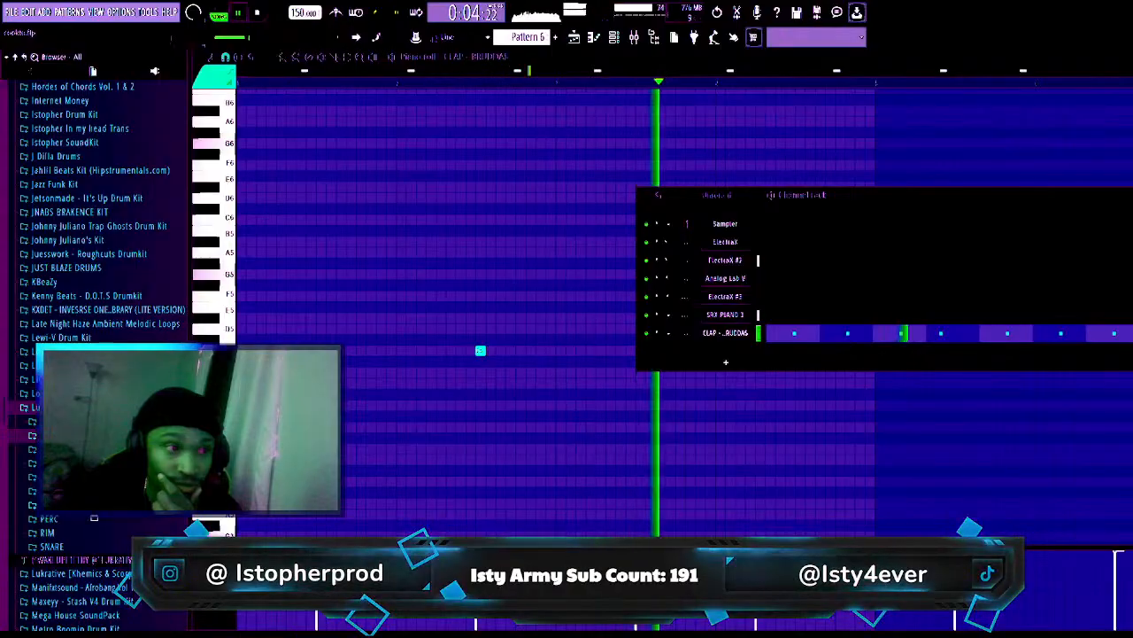
click(88, 534)
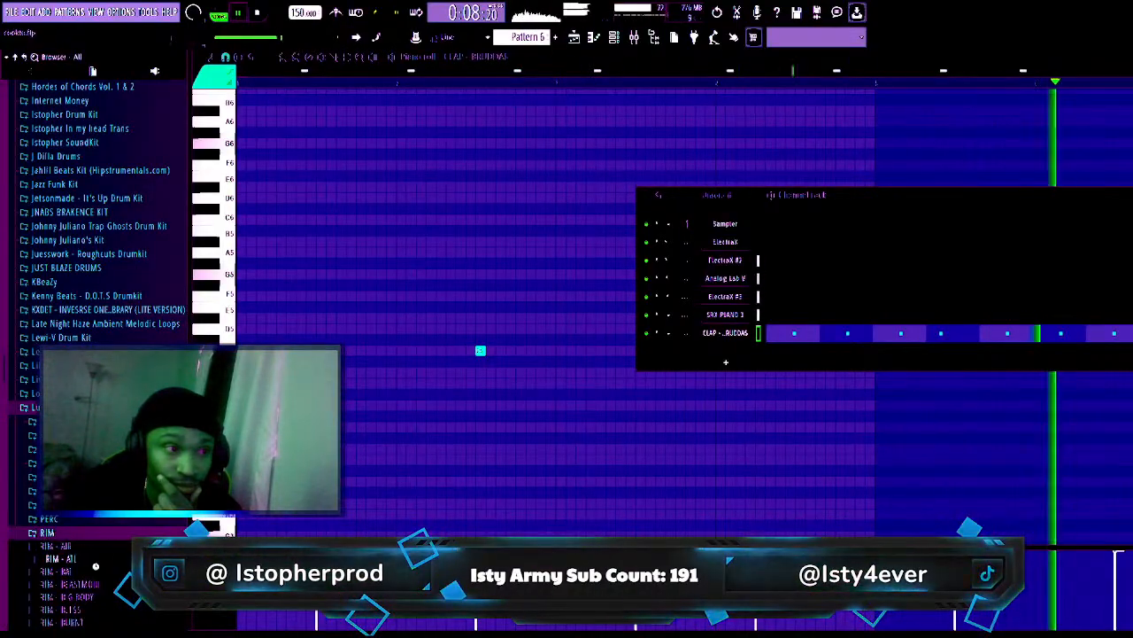
click(96, 585)
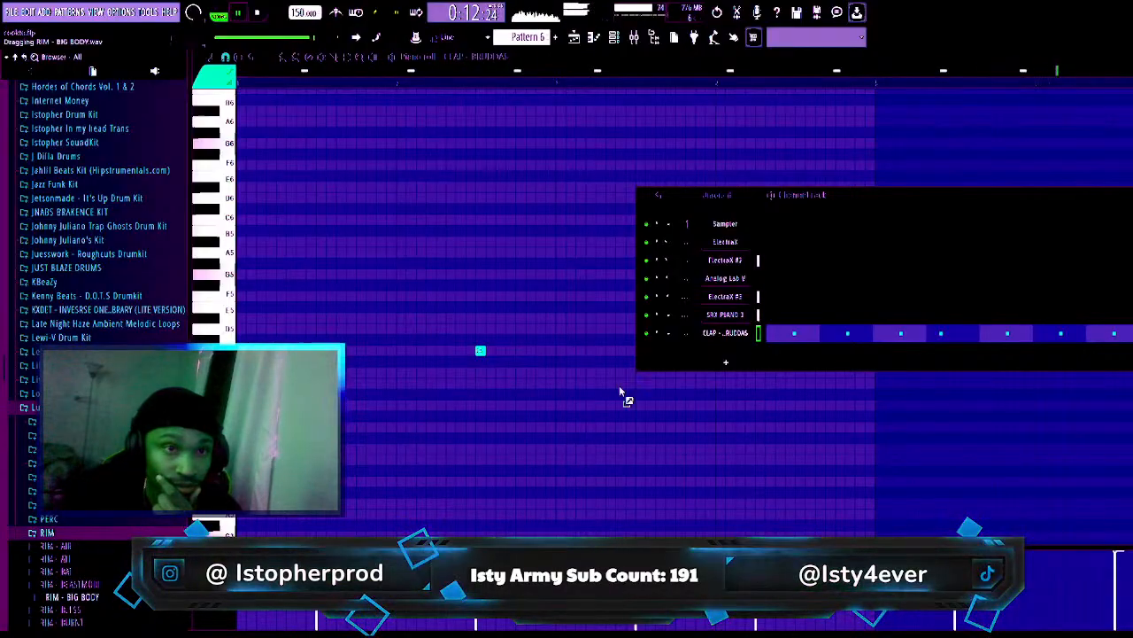
drag(697, 357, 708, 353)
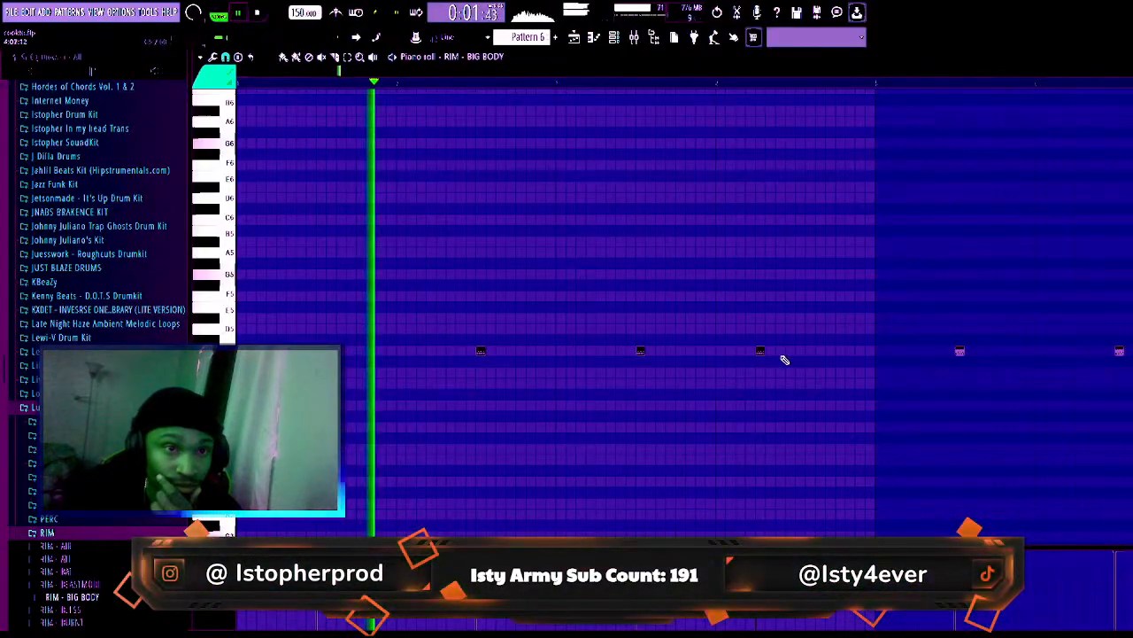
- Place C5 rim hits across bars one to four, shifting the bar-four pair half a beat earlier
click(802, 354)
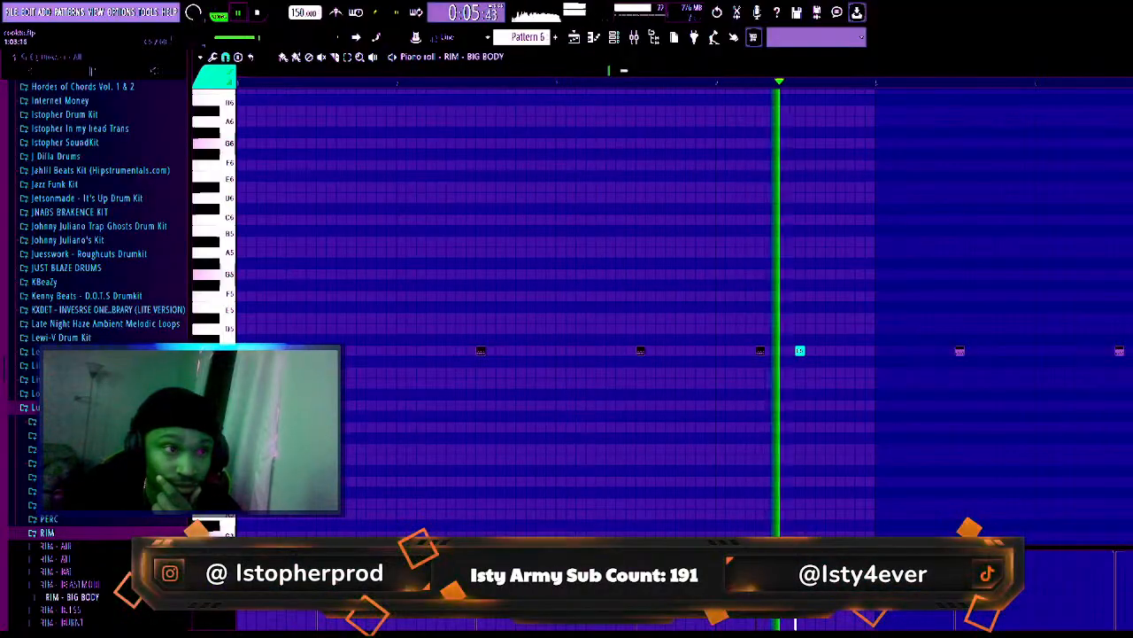
click(837, 351)
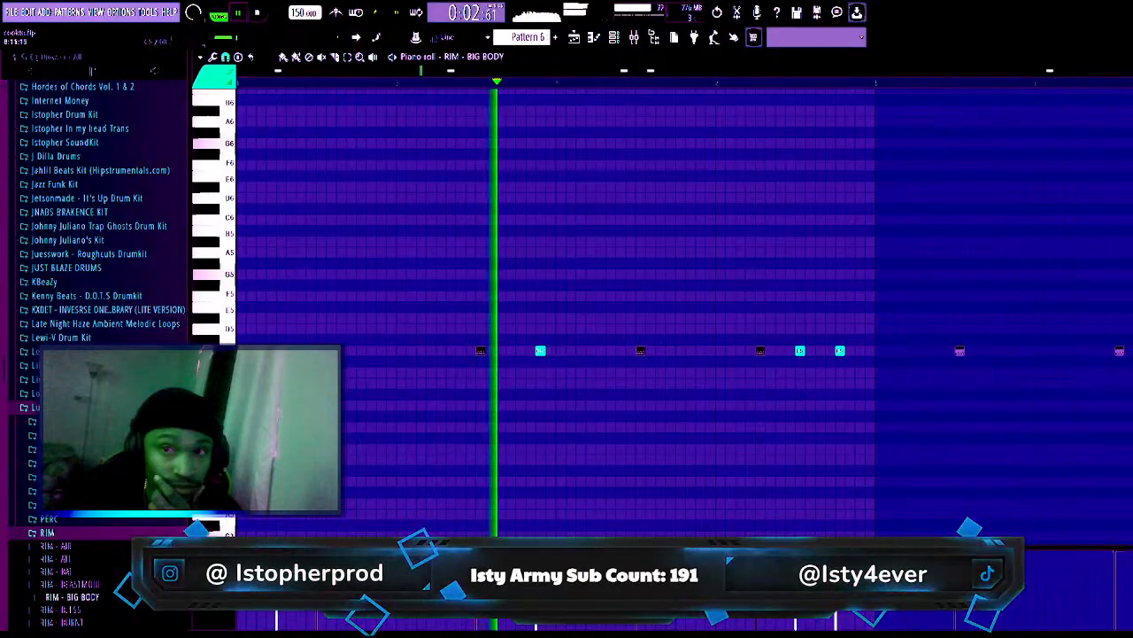
click(698, 352)
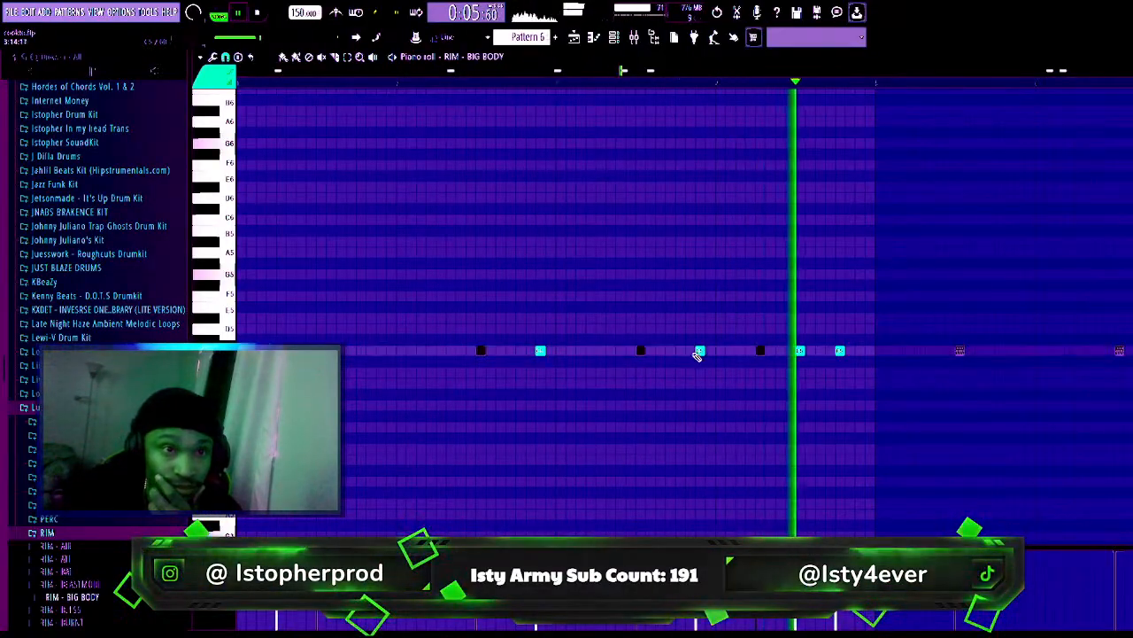
drag(800, 351, 780, 350)
right_click(840, 351)
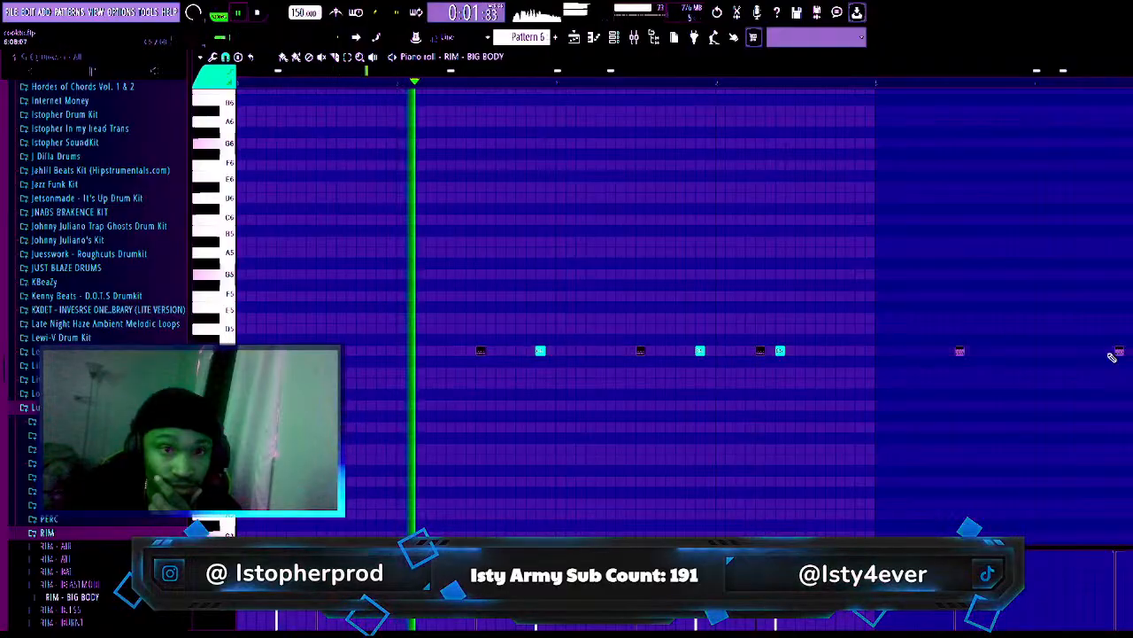
click(821, 352)
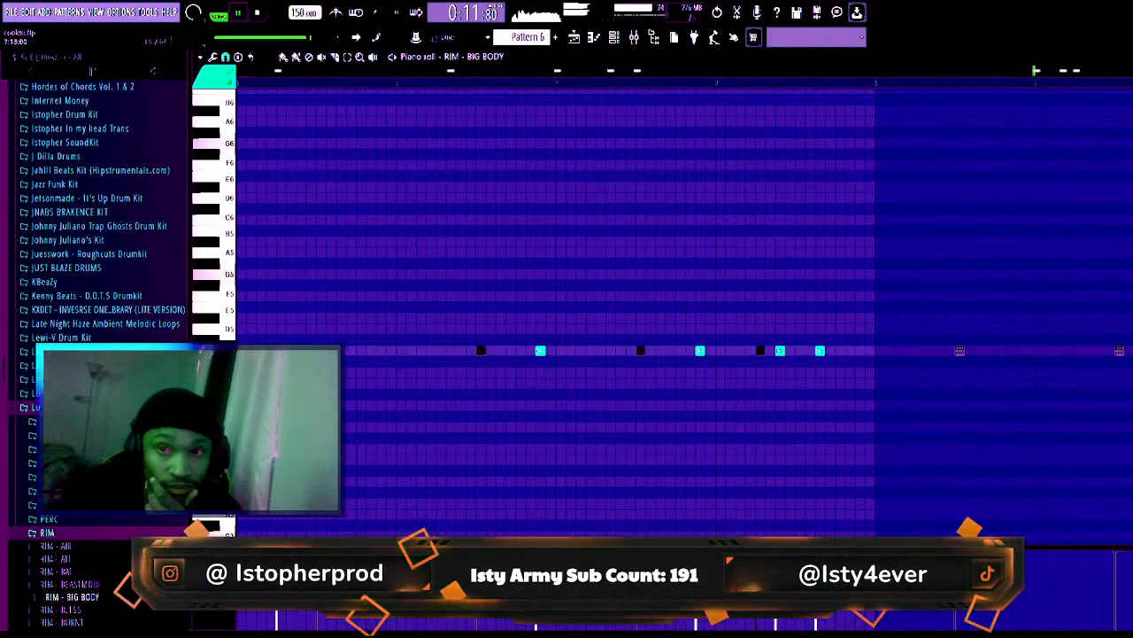
- Add a C5 rim hit on beat two of bar five
click(623, 39)
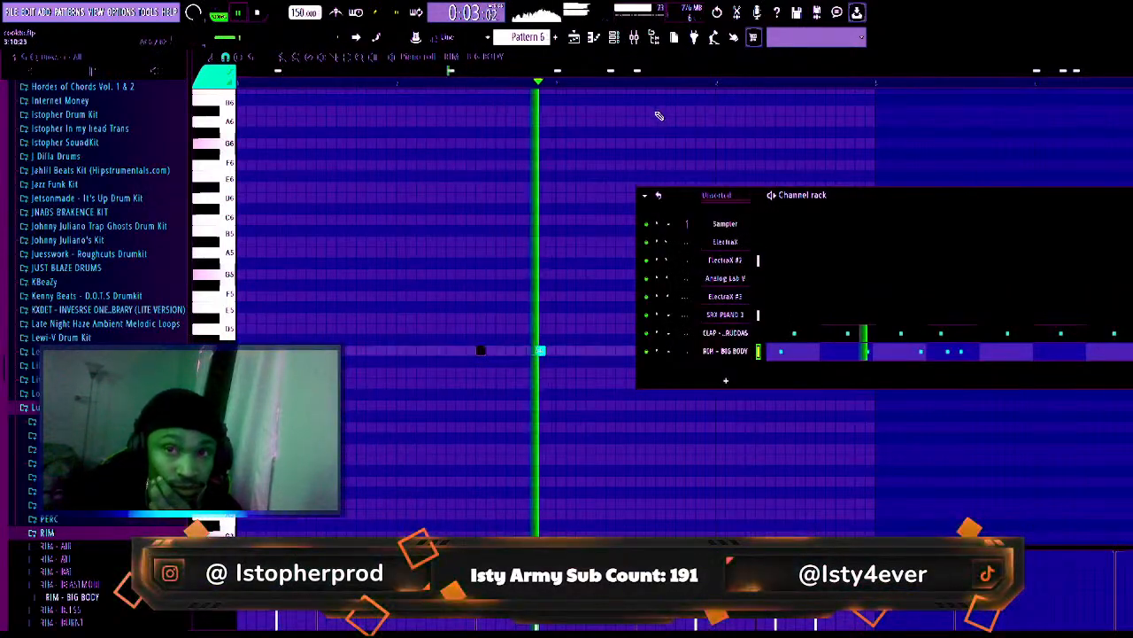
click(787, 57)
click(920, 351)
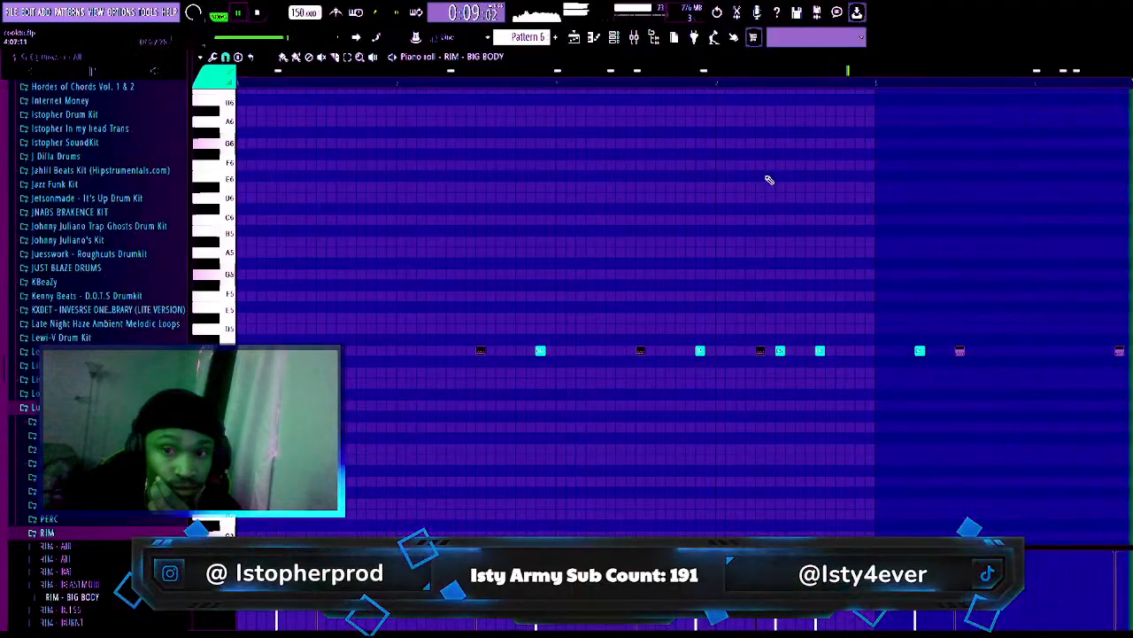
- Audition samples in the SNARE folder, load SNARE - DASH as a new channel and open its piano roll
click(612, 41)
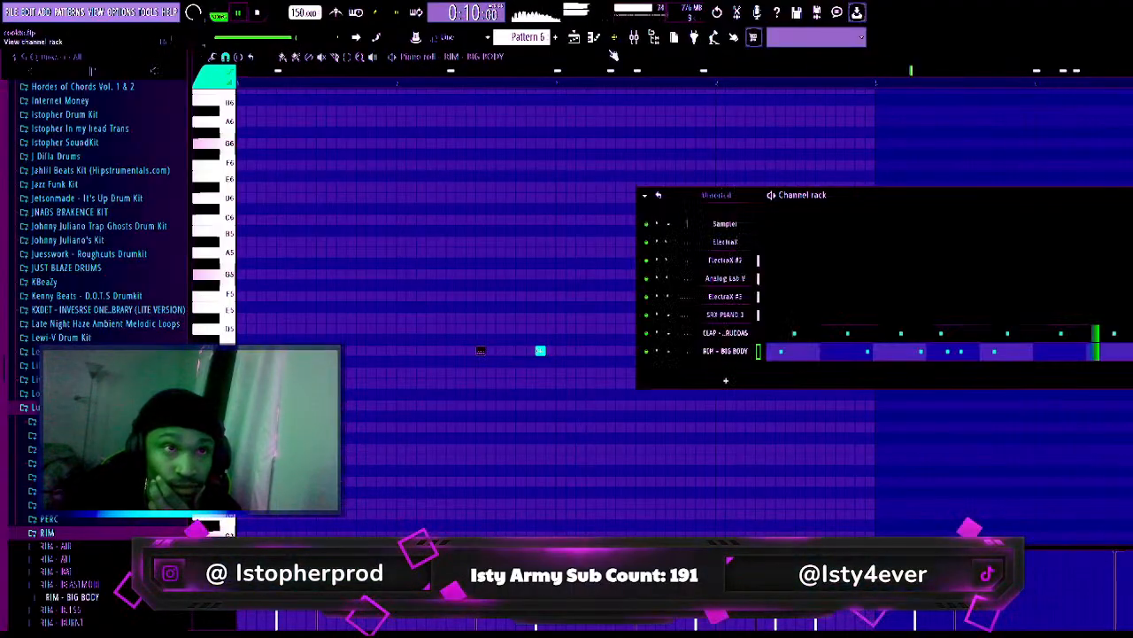
click(69, 535)
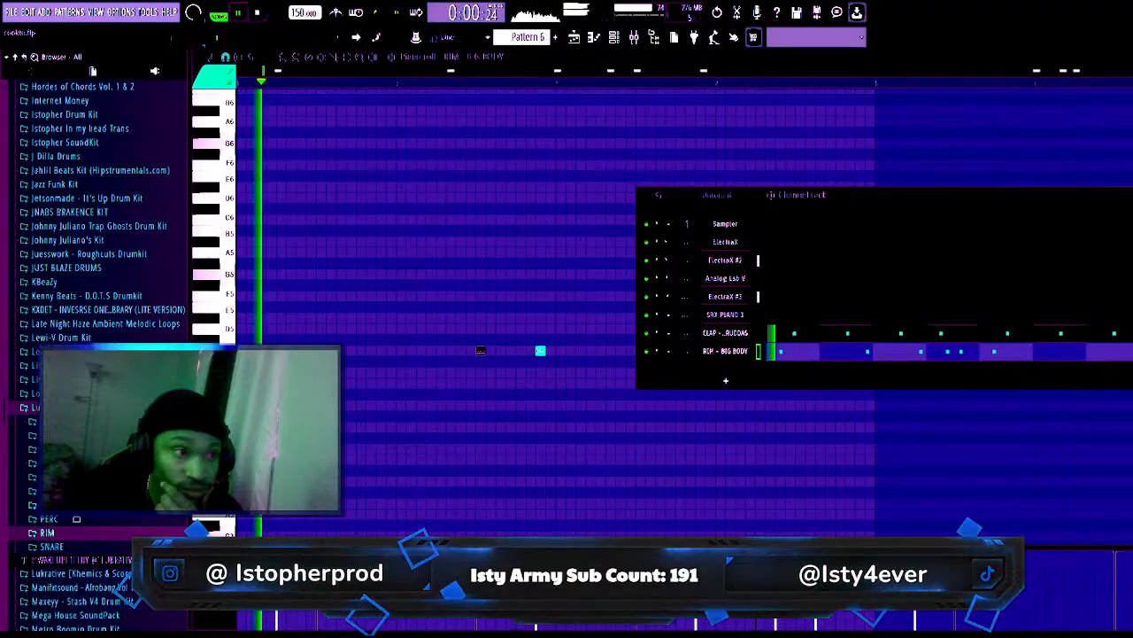
click(58, 547)
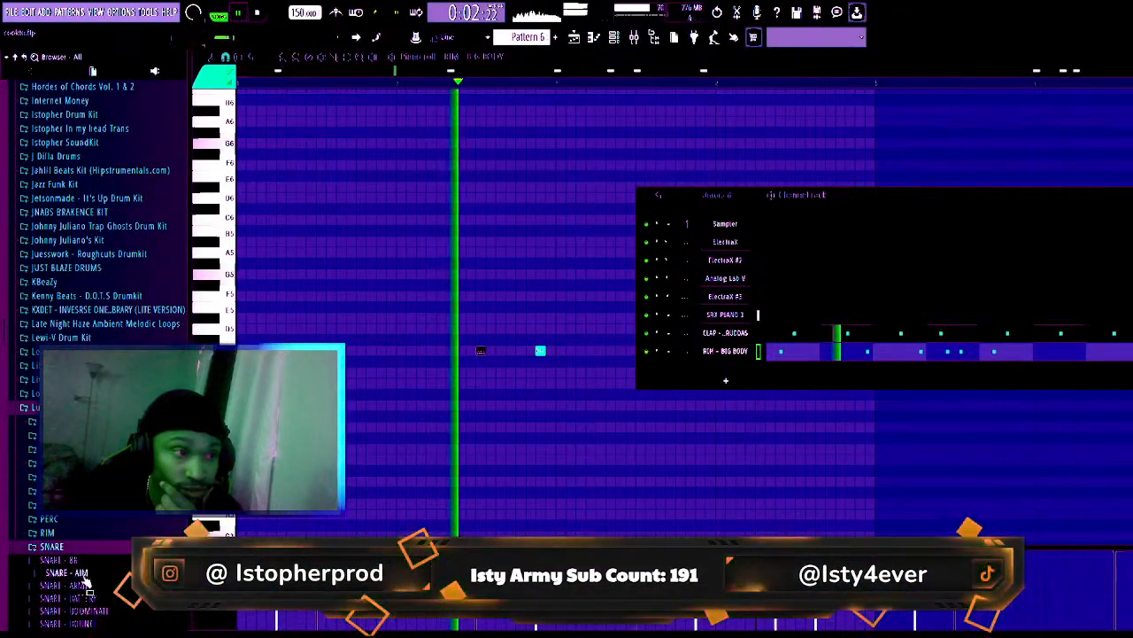
scroll(86, 580, down, 4)
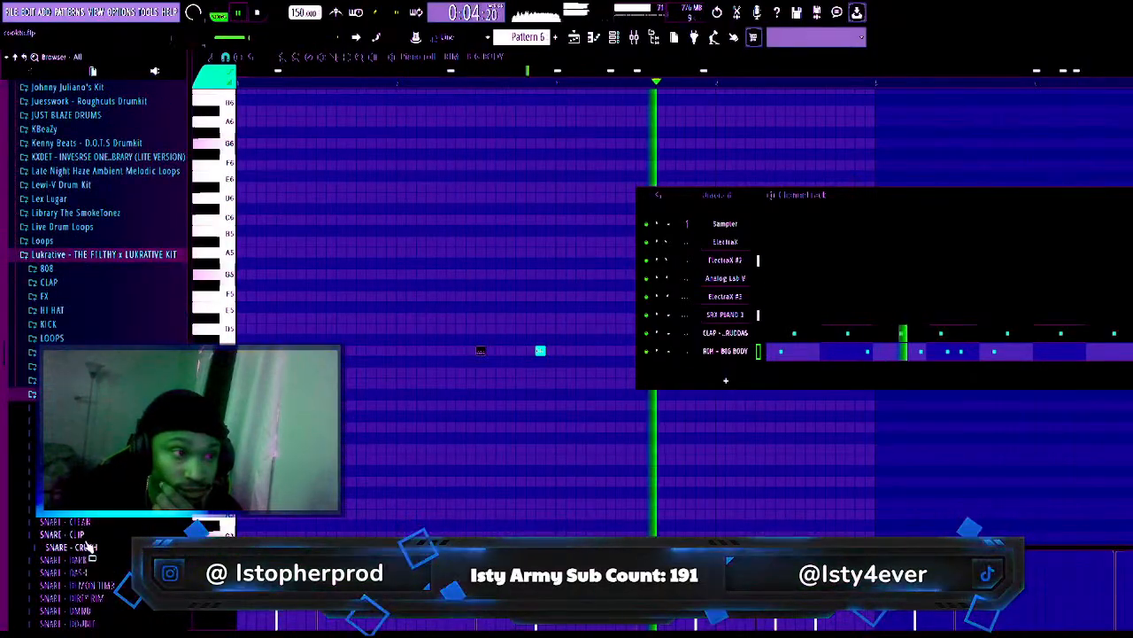
click(88, 573)
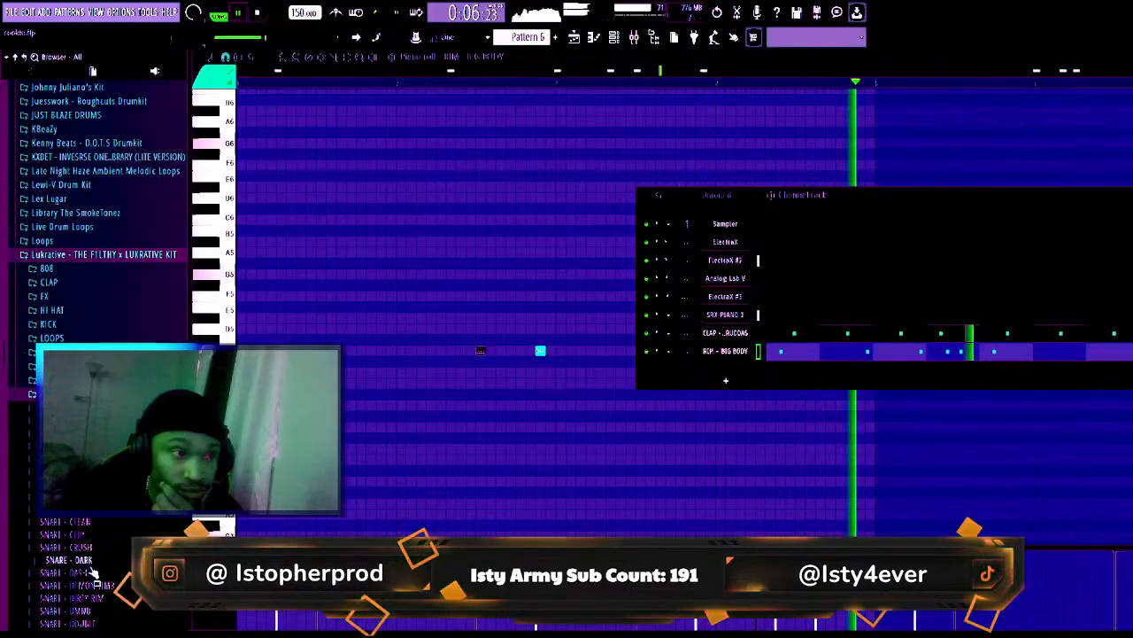
click(89, 573)
drag(541, 350, 717, 376)
key(F6)
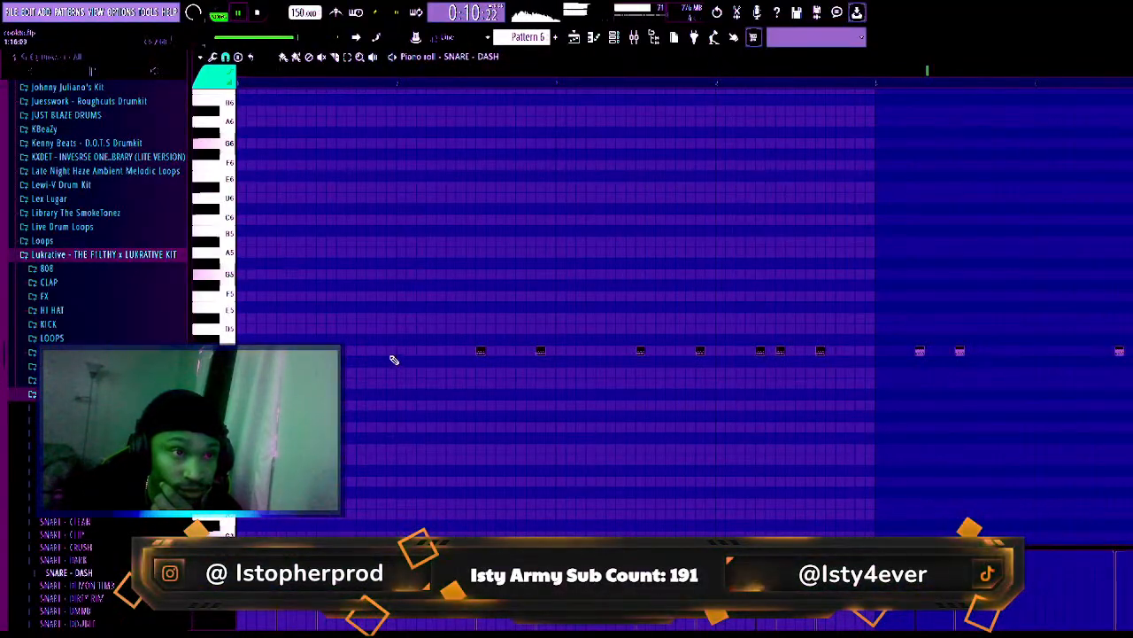
- Place C5 snare hits from late bar one through bar four, settling the bar-three pair on beat two and half a beat after it
click(419, 350)
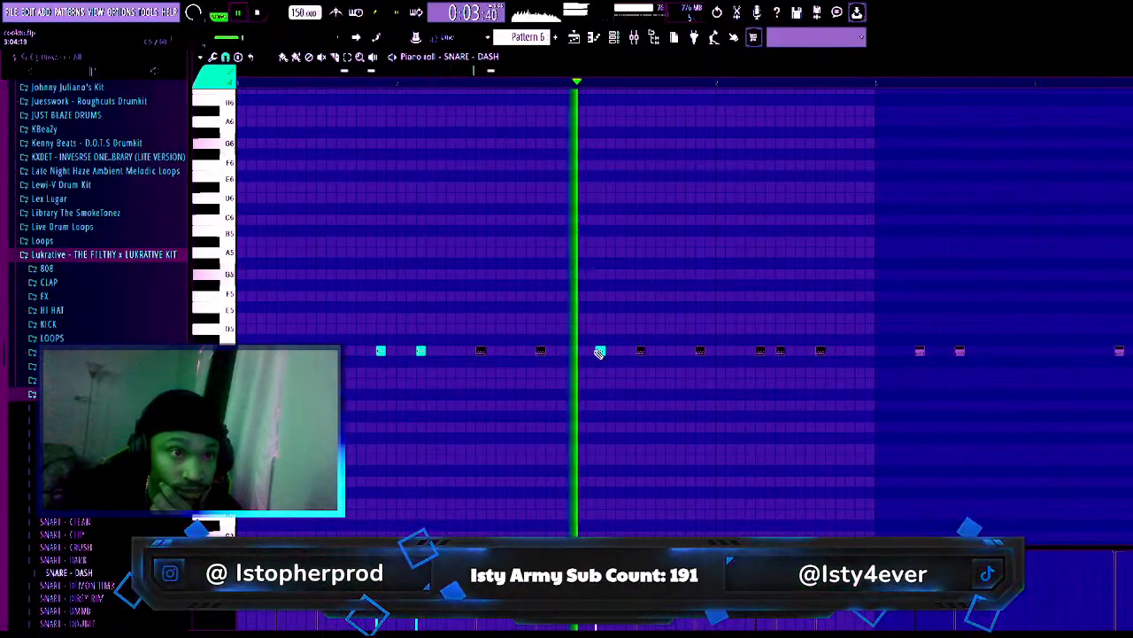
click(600, 351)
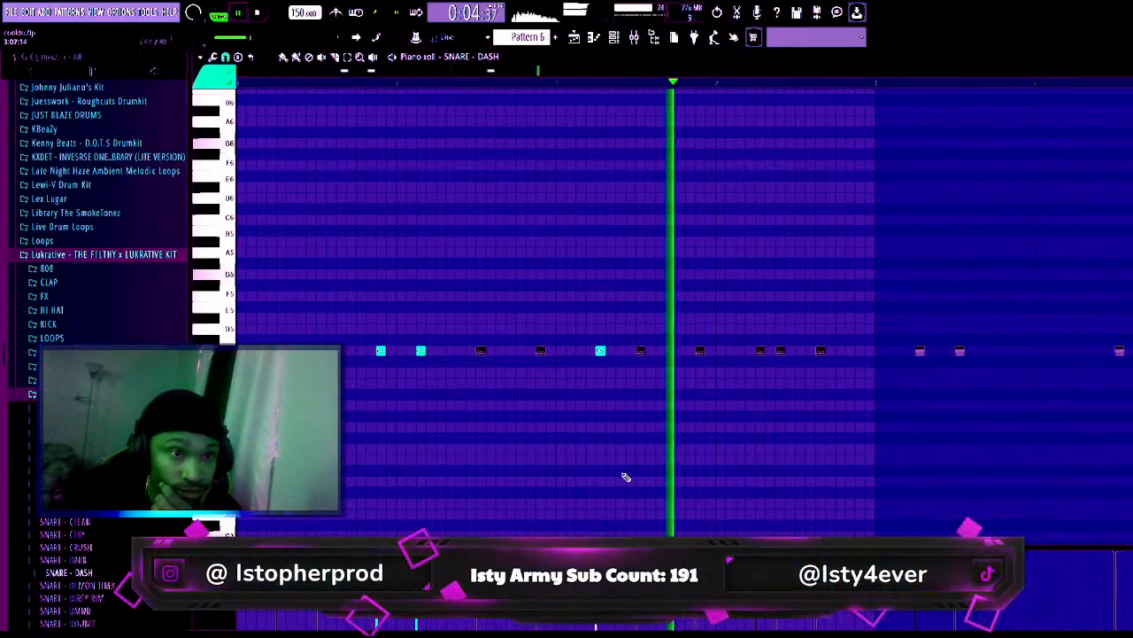
click(610, 352)
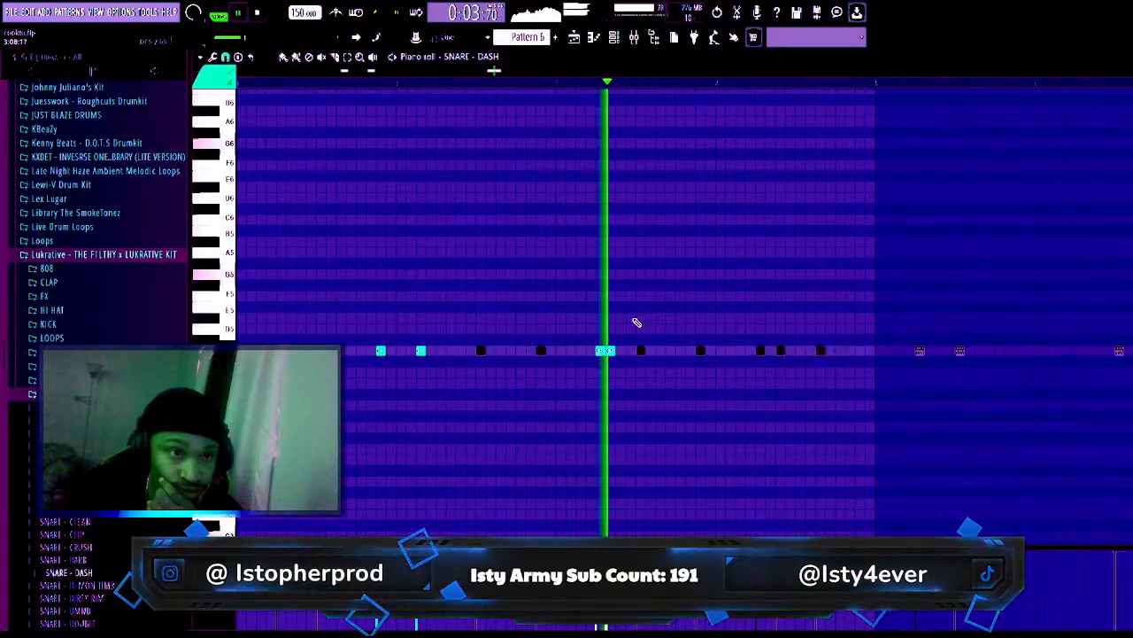
right_click(611, 350)
drag(600, 350, 632, 350)
click(640, 350)
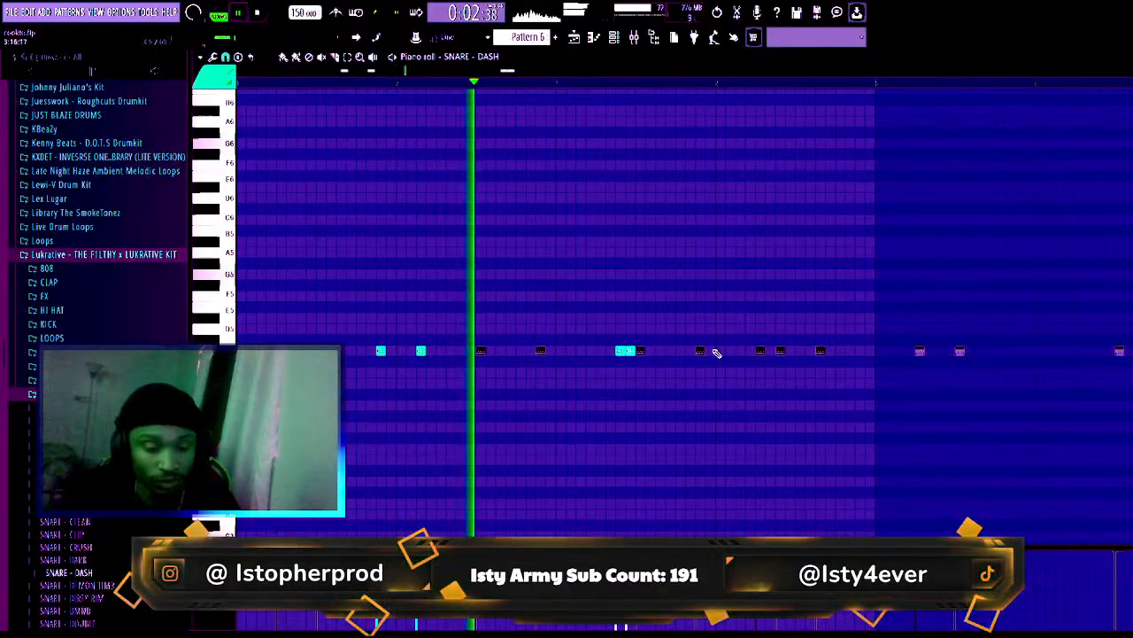
click(799, 350)
right_click(630, 350)
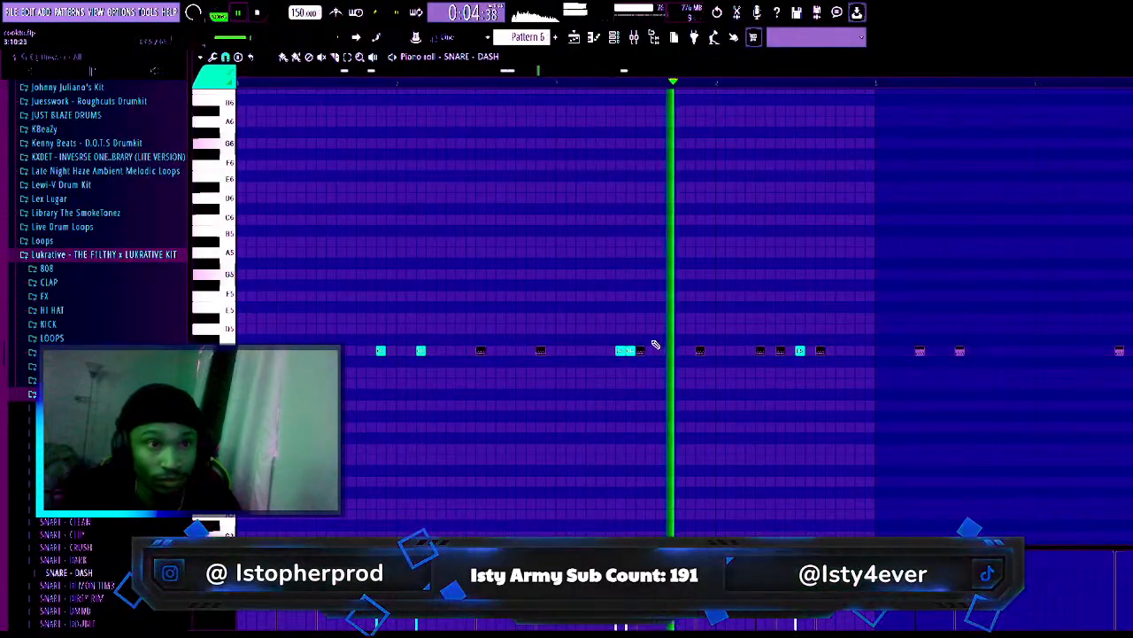
click(600, 351)
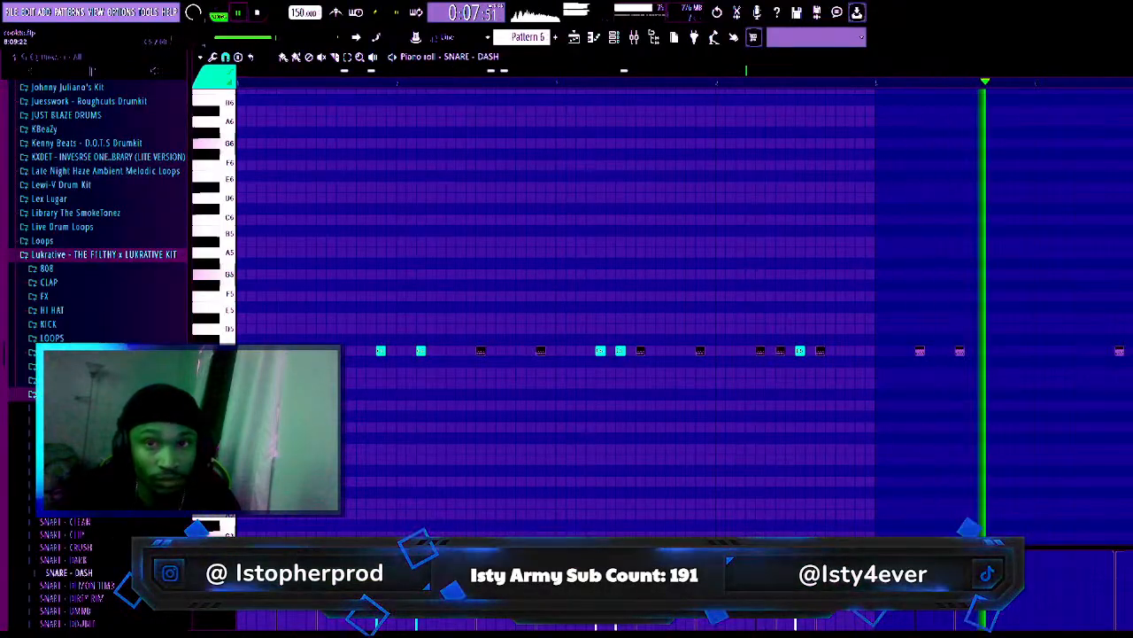
- Add a half-beat C5 snare note on beat two of bar six, chopped into four hits, plus a single hit late in bar five
key(space)
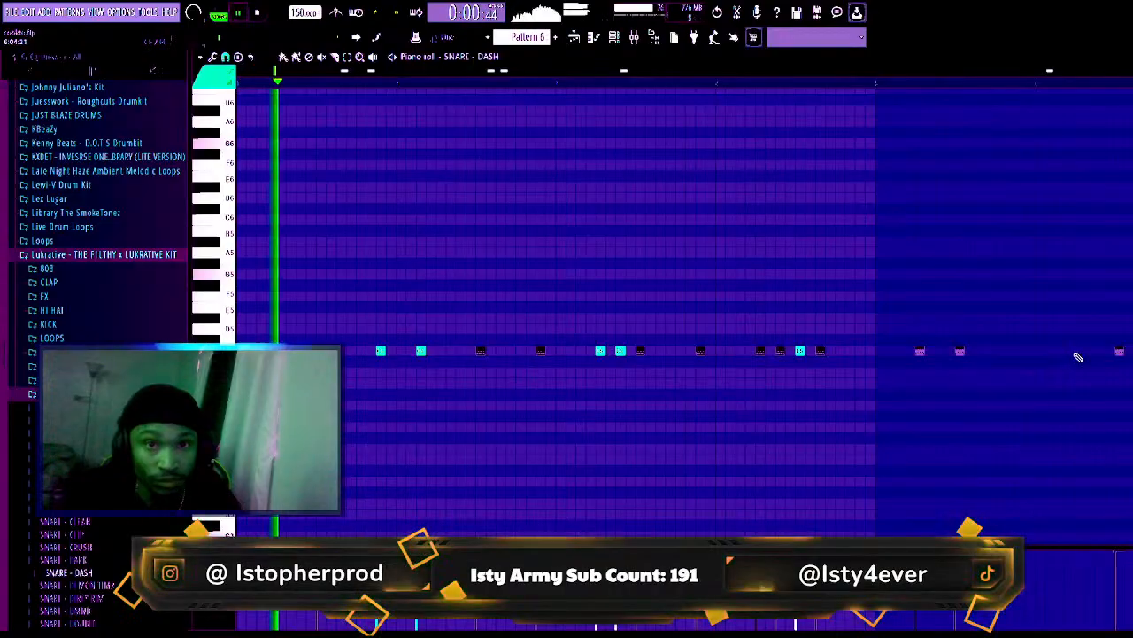
click(1082, 351)
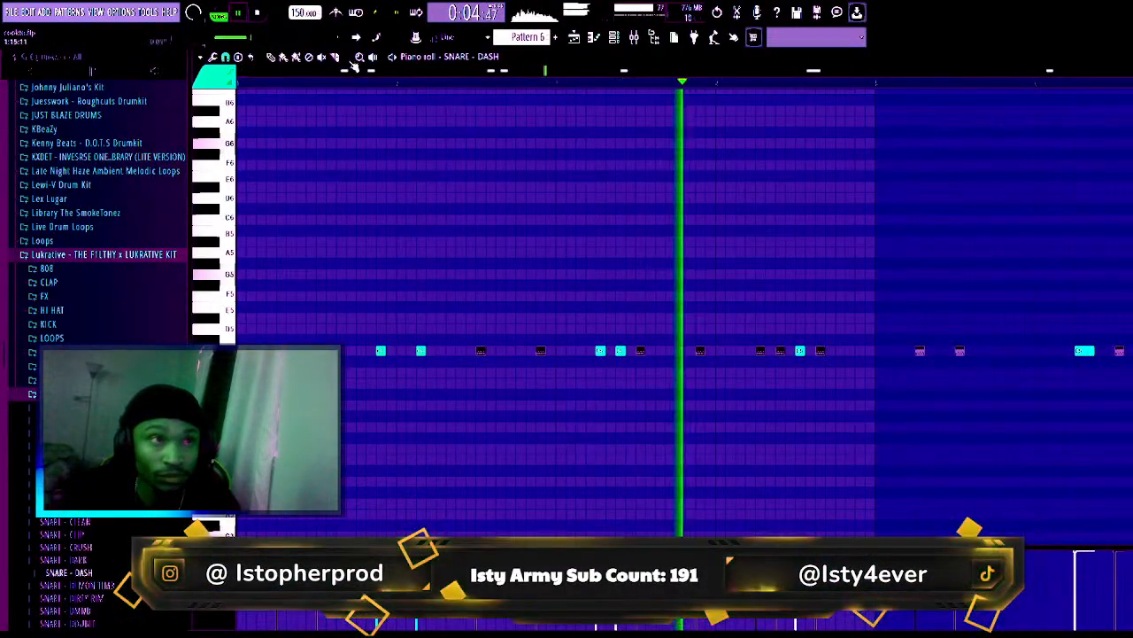
click(1085, 351)
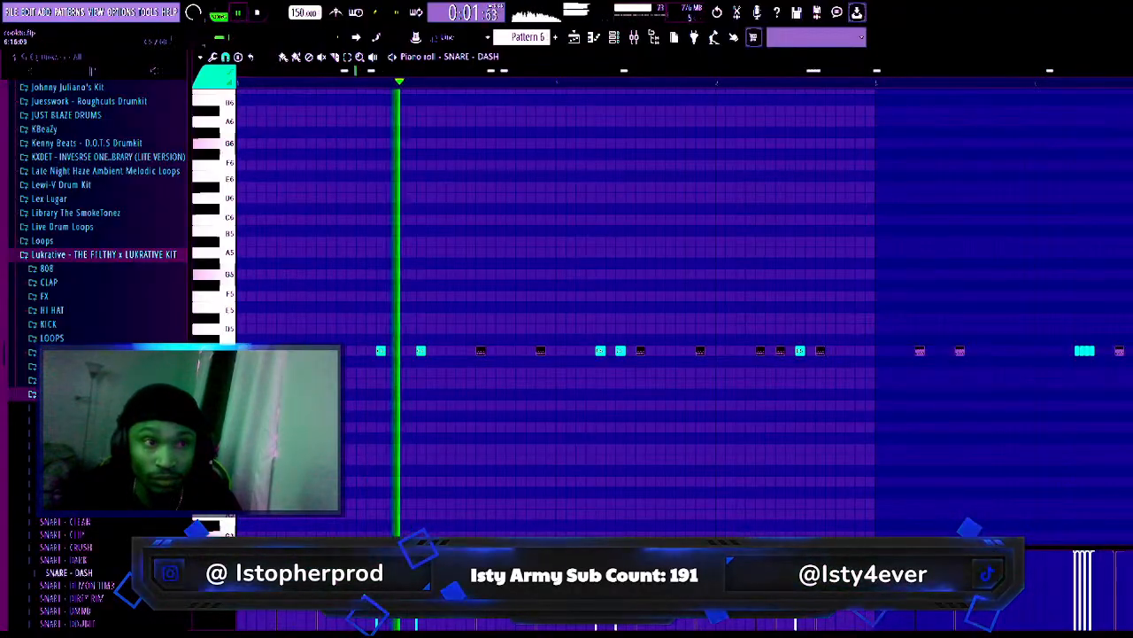
click(1020, 351)
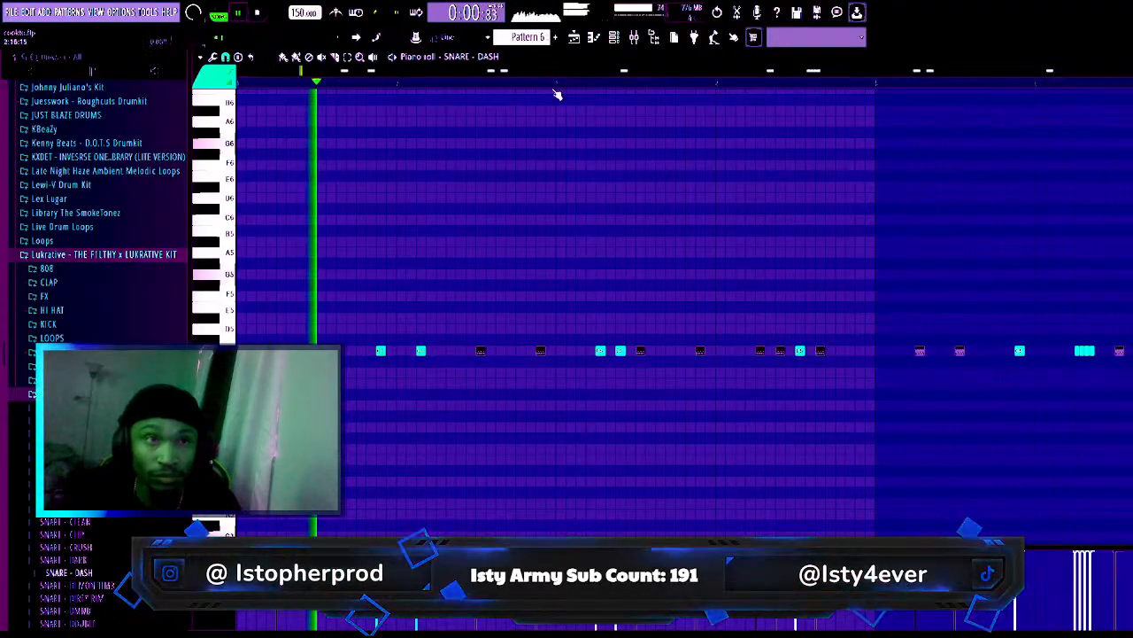
key(F6)
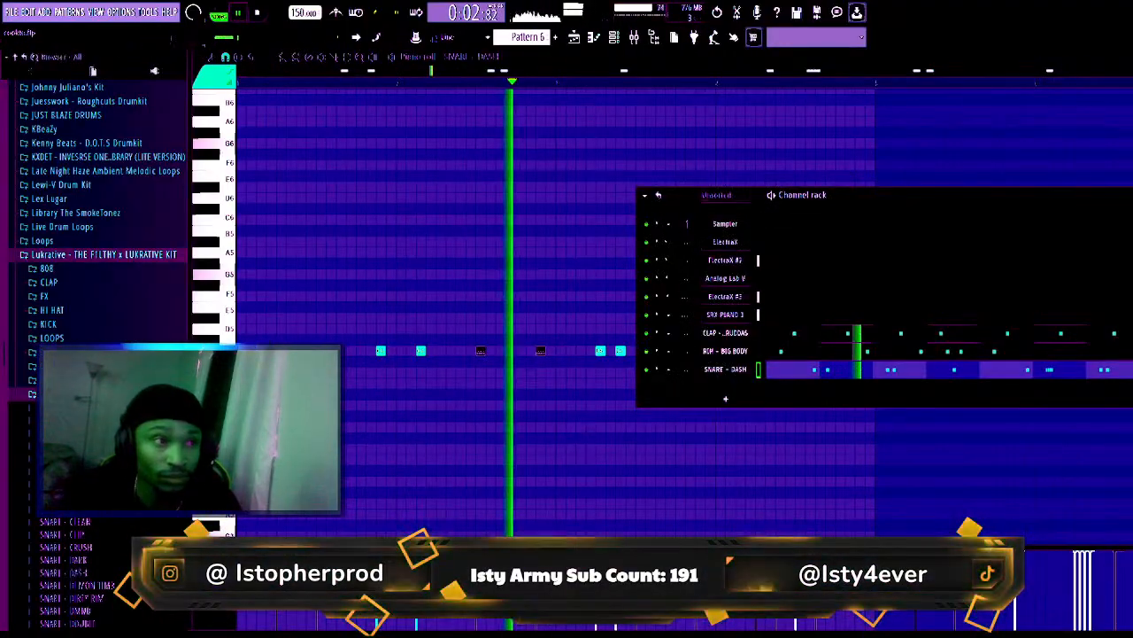
- Load JJHiHat (5) from the Hihats folder of Johnny Juliano's Kit as a new channel and open its piano roll
click(72, 314)
scroll(75, 320, up, 4)
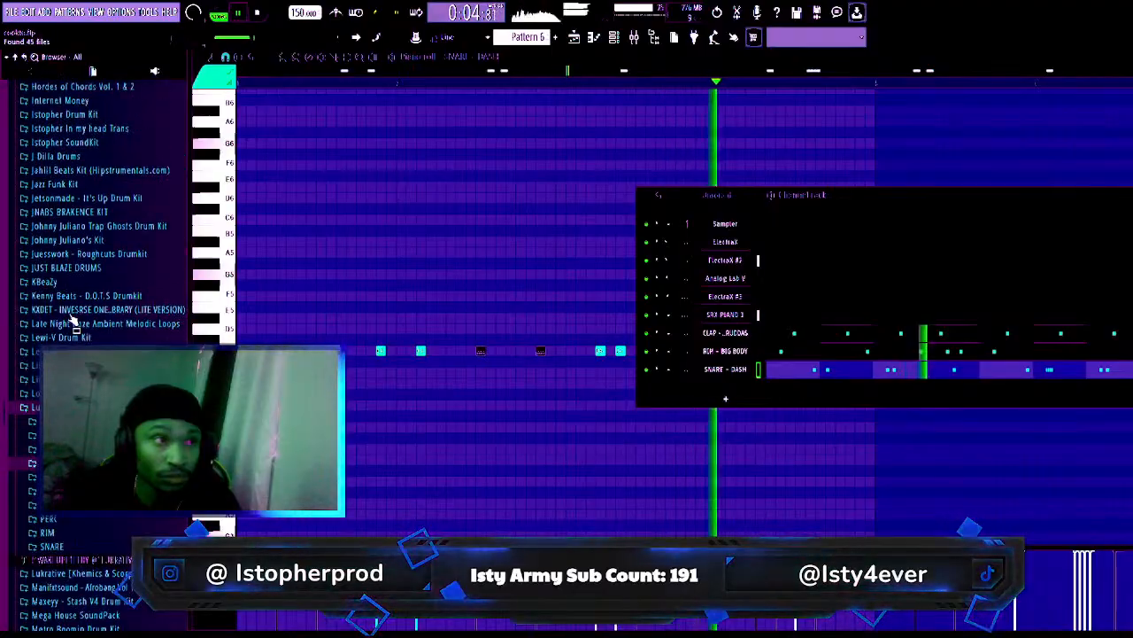
click(104, 237)
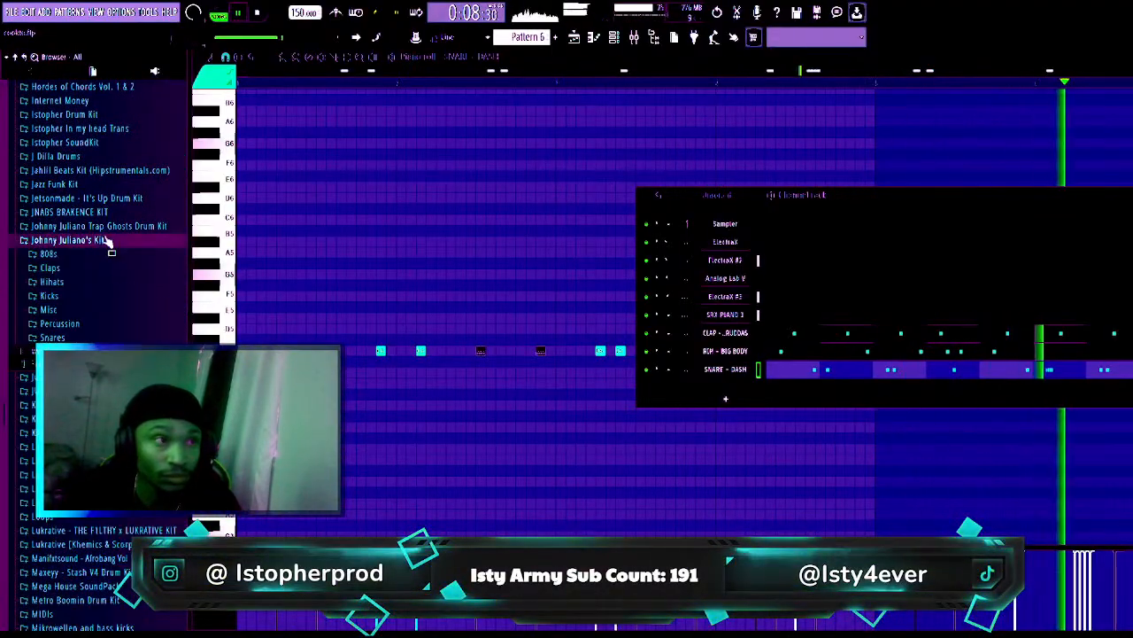
click(110, 283)
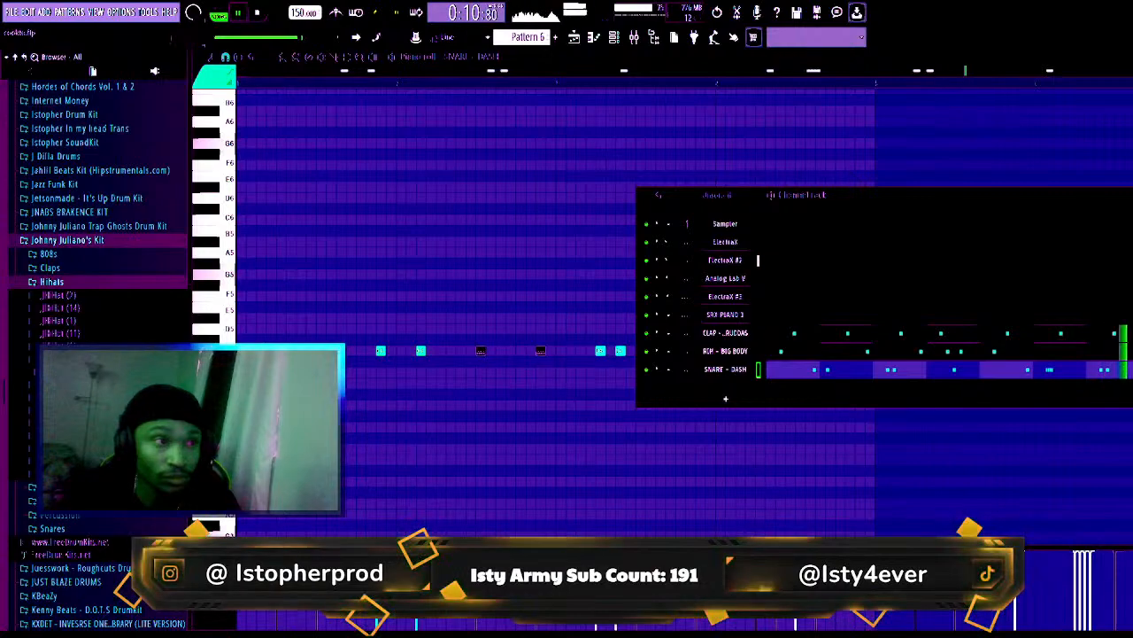
drag(810, 416, 746, 389)
click(735, 388)
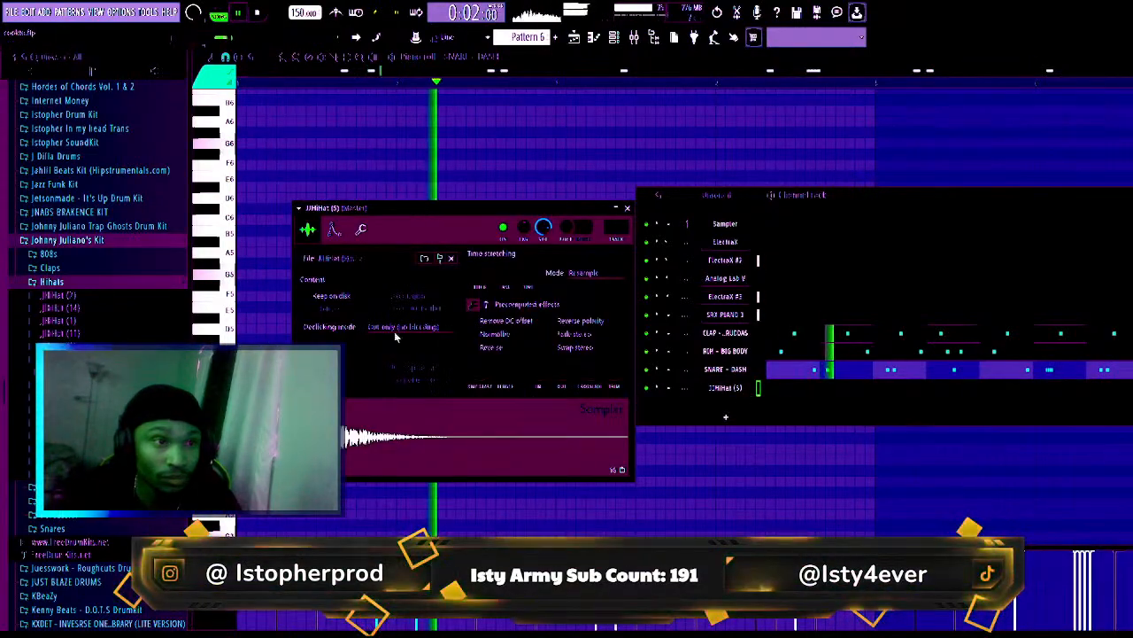
click(791, 395)
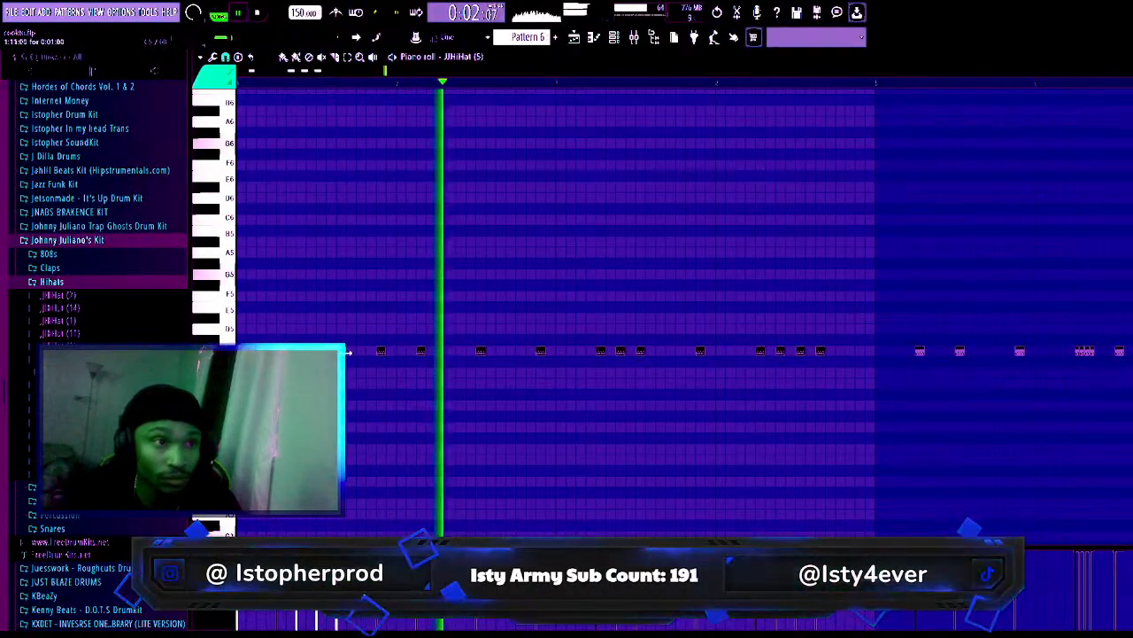
- Place a C5 hi-hat on beat four of bar one, a fast roll half a beat after it, and a hit starting bar two
click(360, 350)
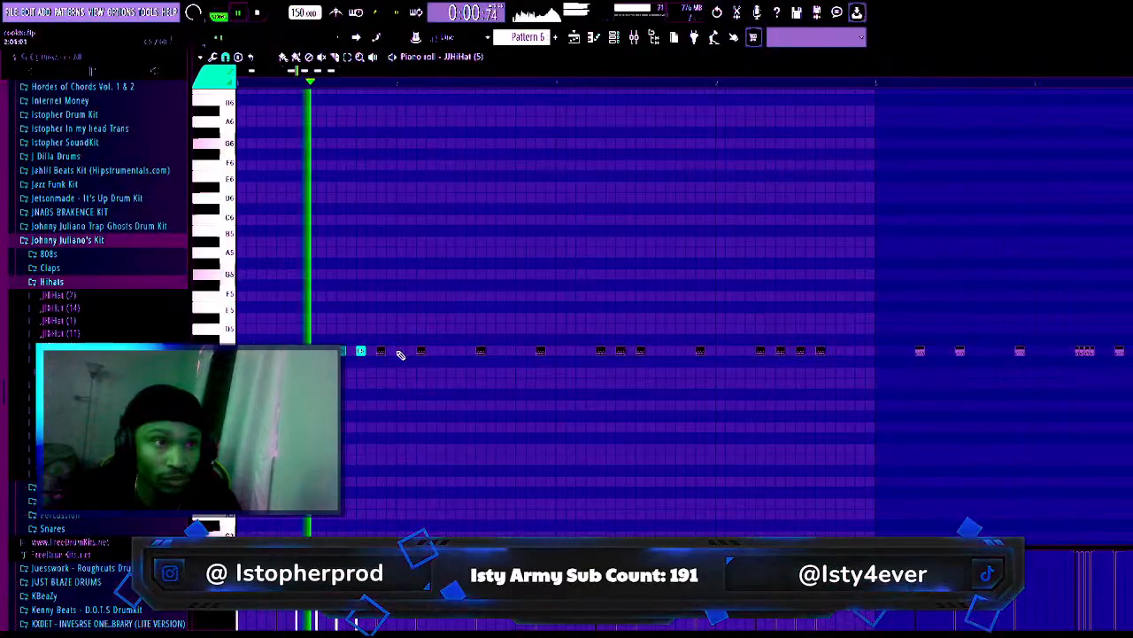
key(space)
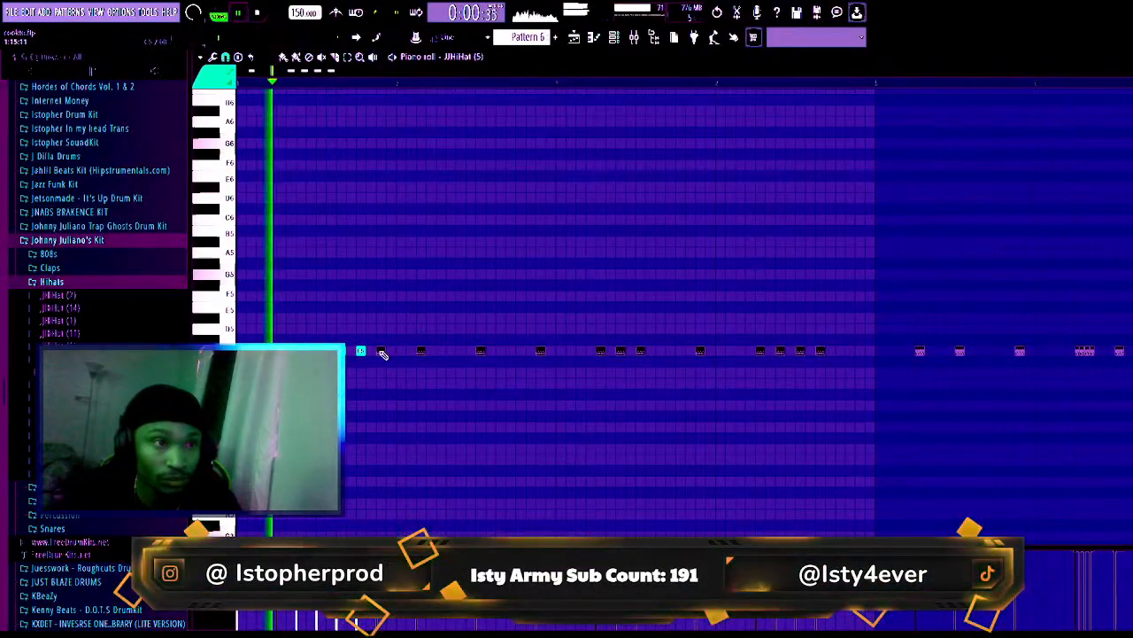
click(420, 352)
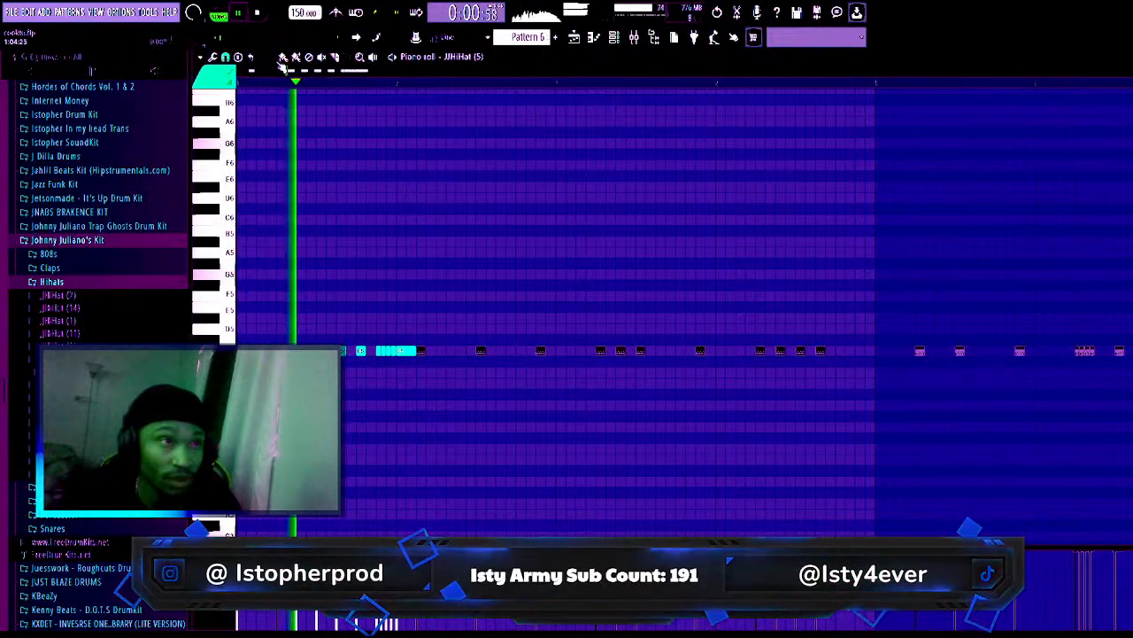
key(space)
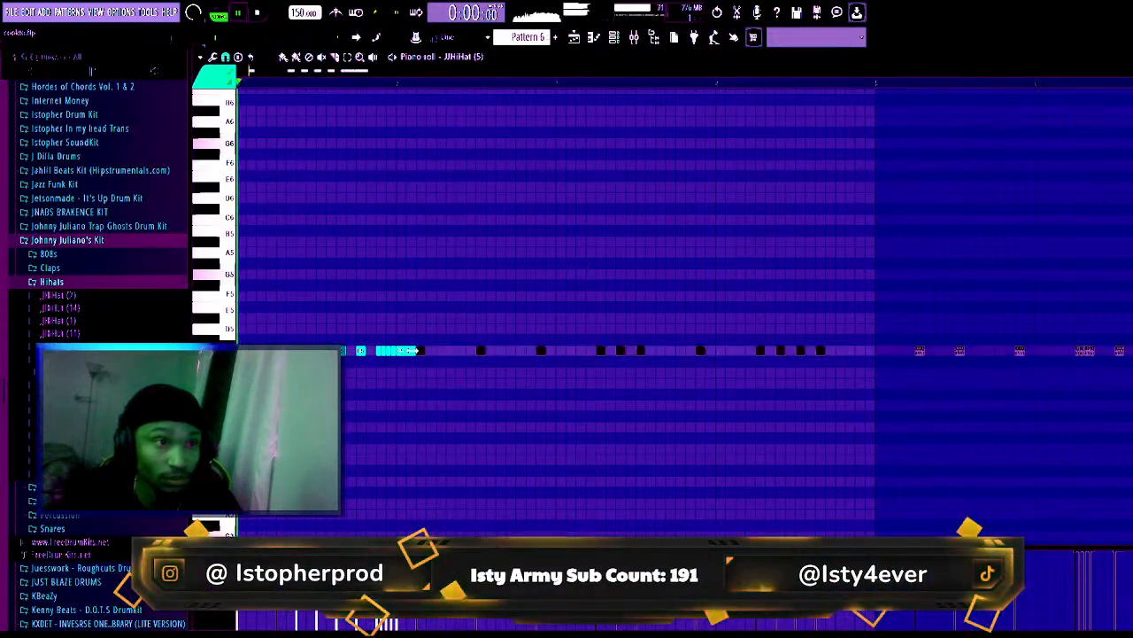
- Continue the C5 hi-hats every half beat through bar two up to beat four, with quarter-beat hits across beat three
click(421, 352)
click(440, 351)
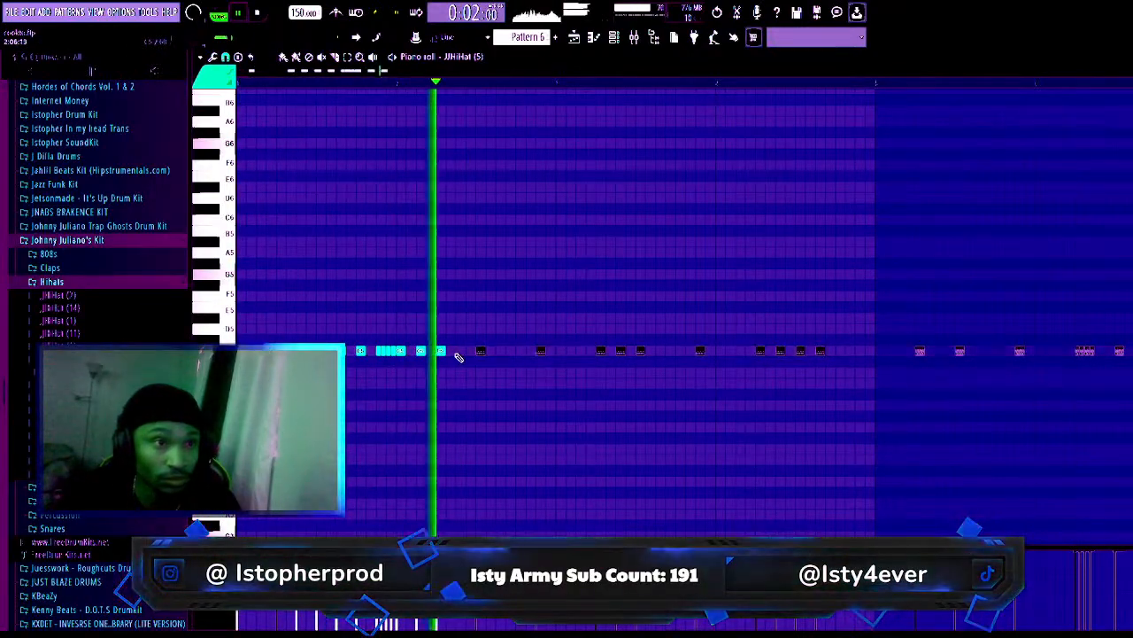
click(460, 352)
click(481, 351)
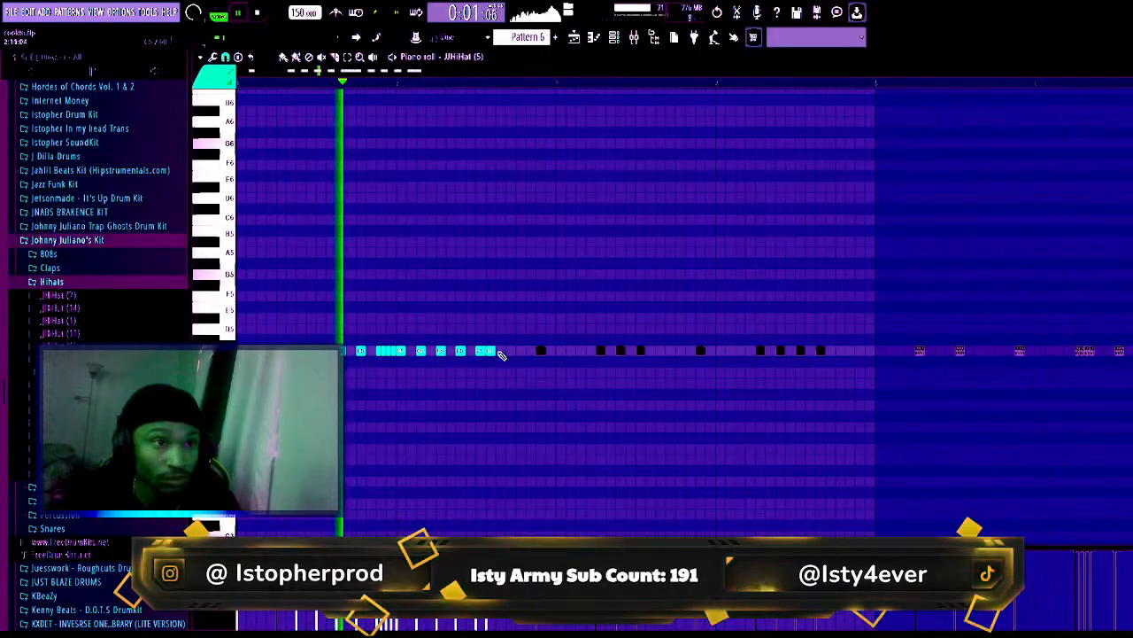
click(510, 351)
click(522, 352)
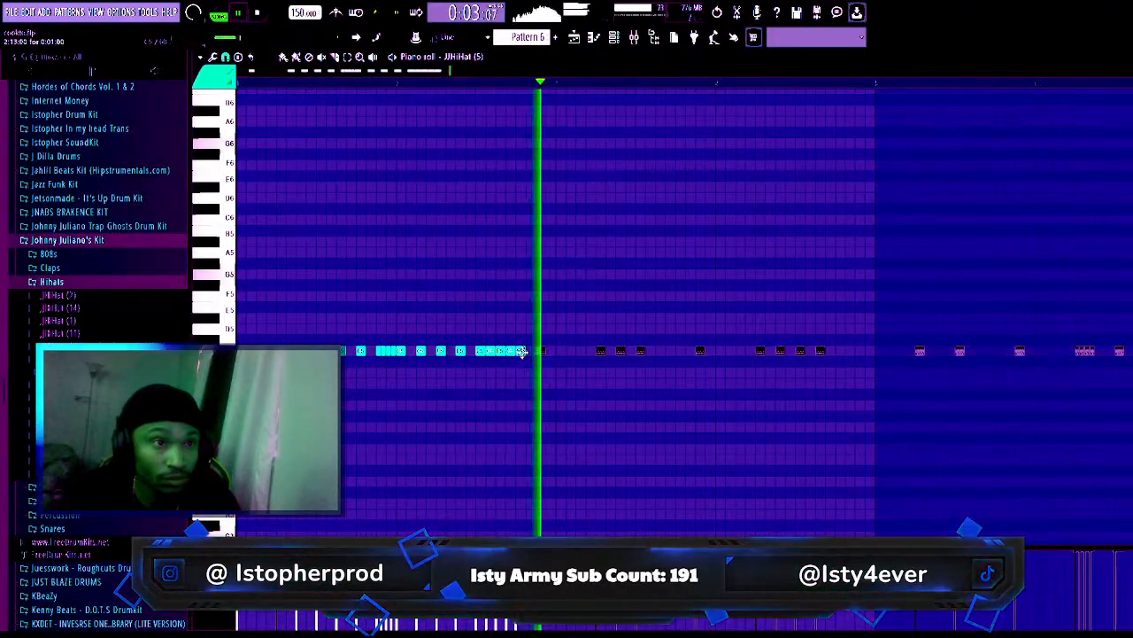
- Place C5 hi-hats every half beat from the end of bar two through beat four of bar three
key(space)
click(540, 351)
key(space)
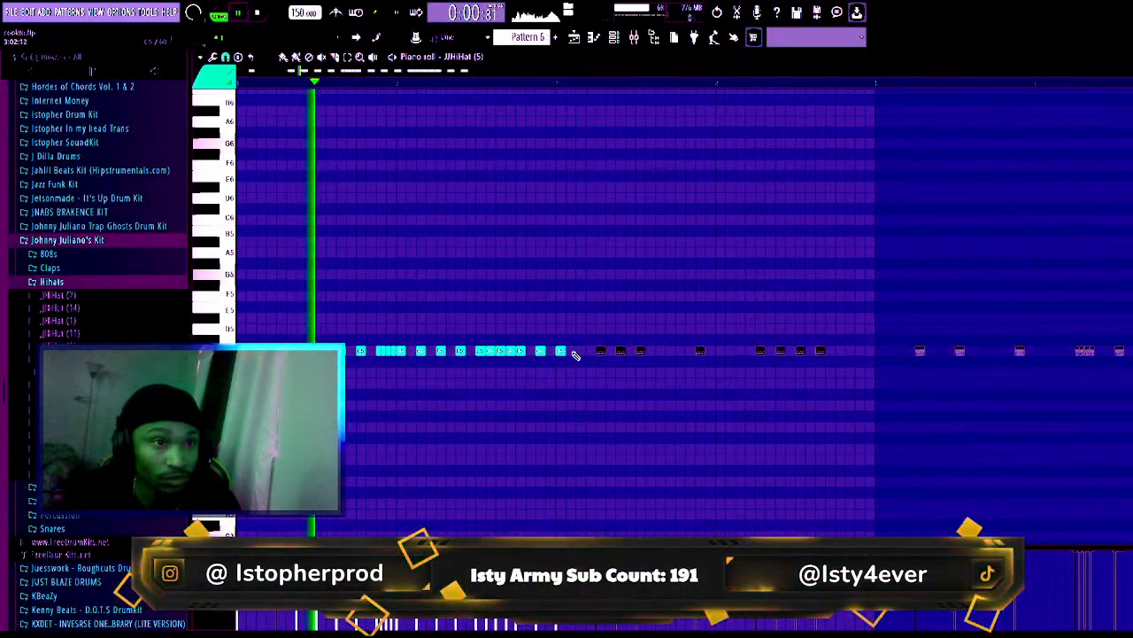
click(580, 351)
click(600, 351)
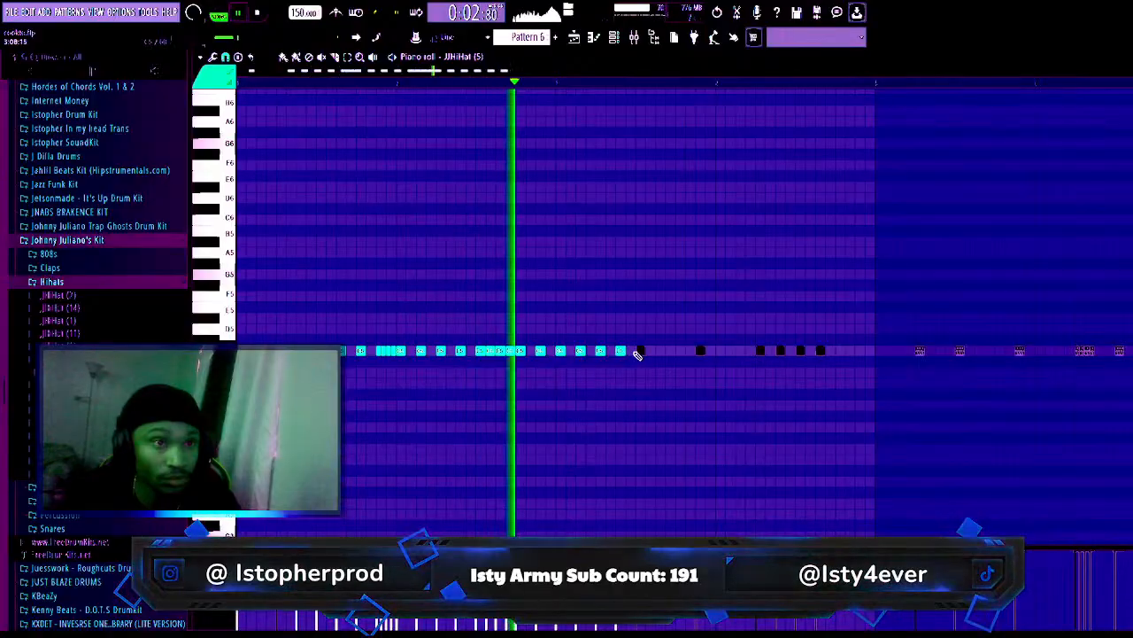
click(639, 352)
click(659, 351)
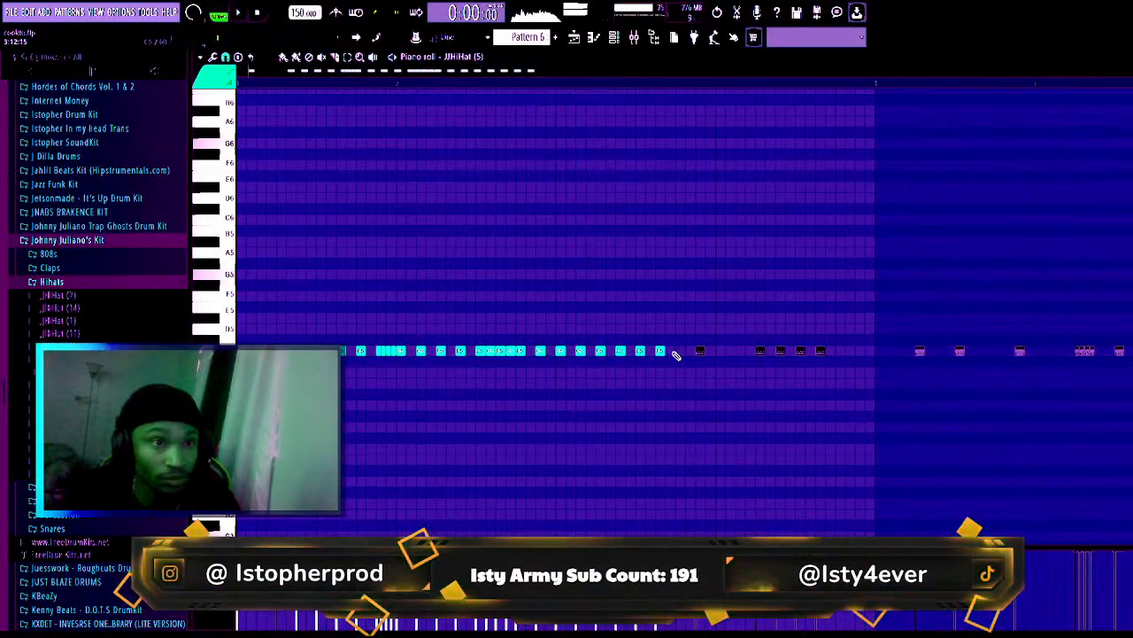
click(680, 352)
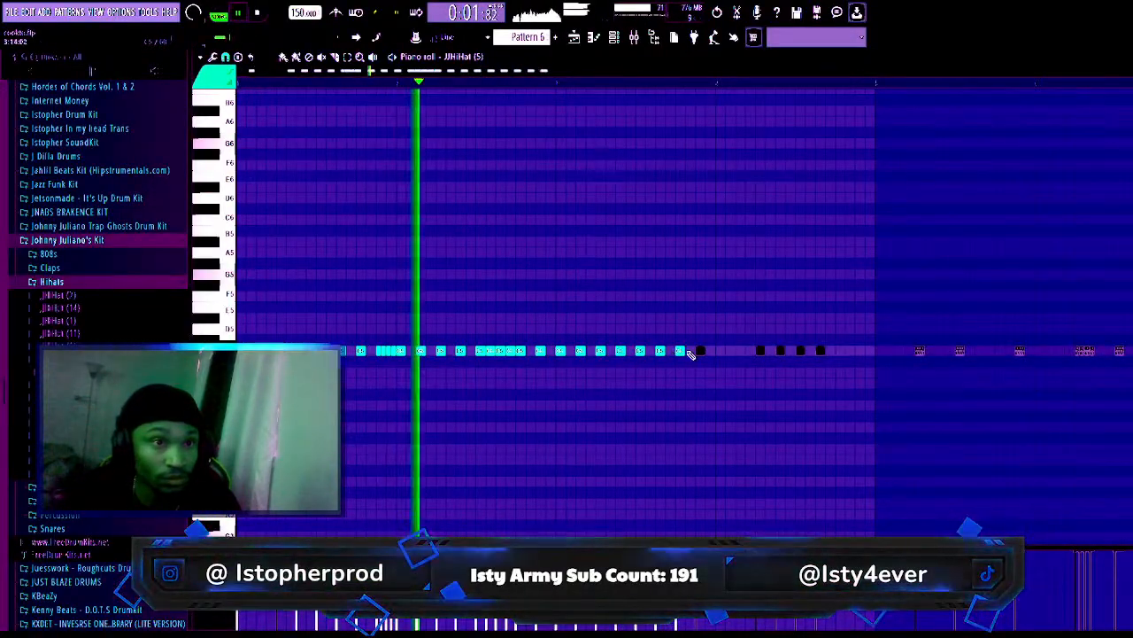
- Fill bar three's last beat with quarter-beat hi-hats, add half-beat hits with a roll after beat two in bar four, and extend the pattern onward
drag(695, 352, 782, 352)
key(space)
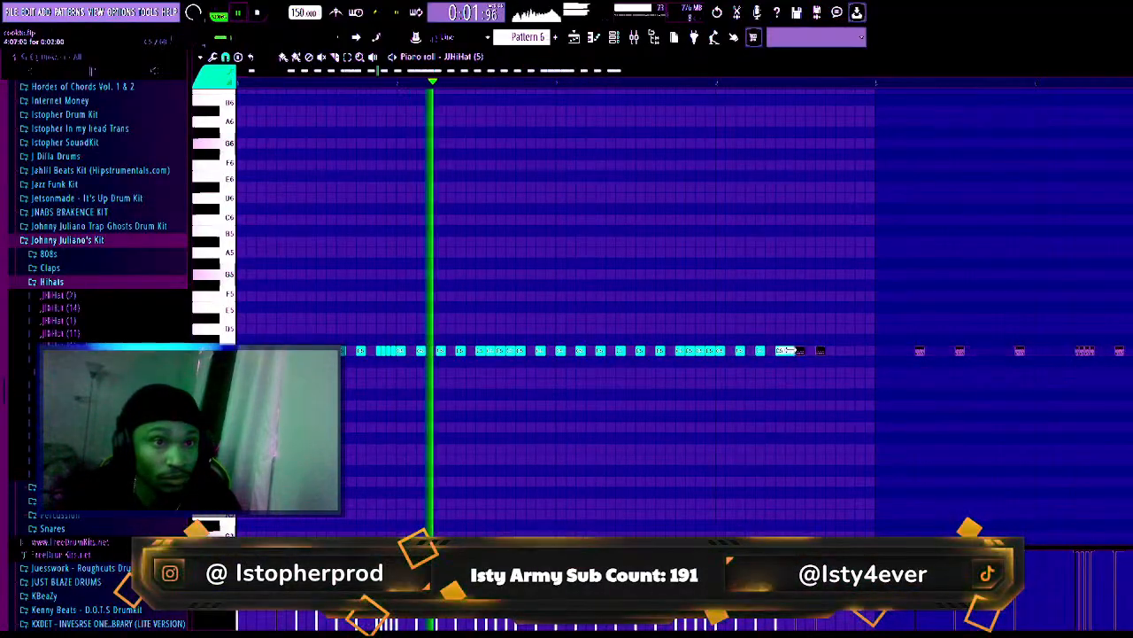
drag(803, 354, 826, 351)
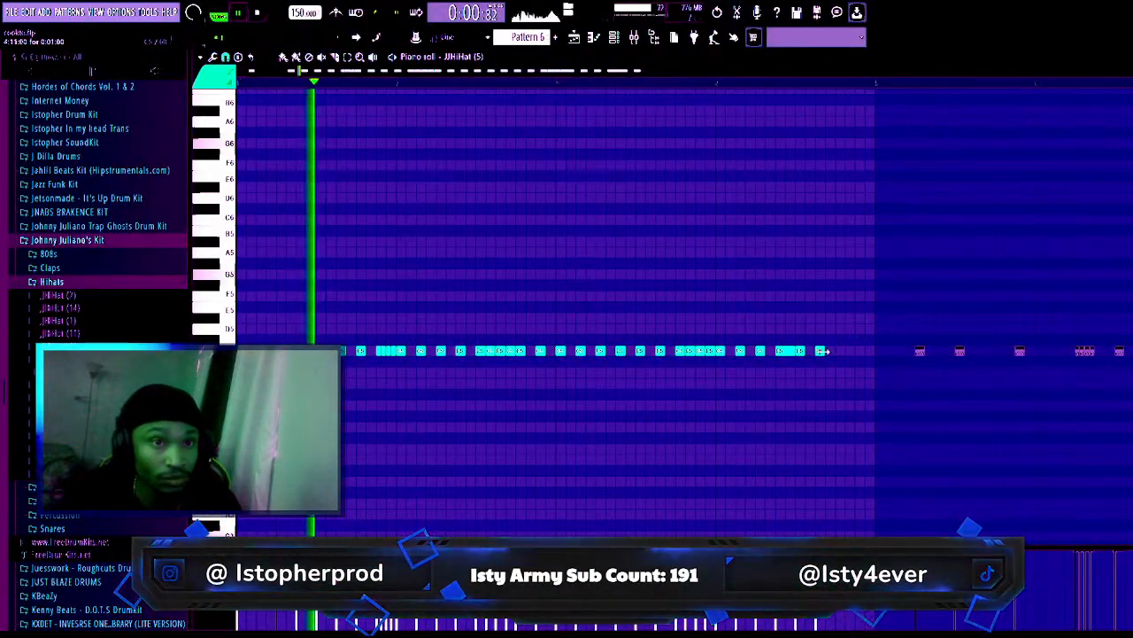
click(839, 352)
click(859, 351)
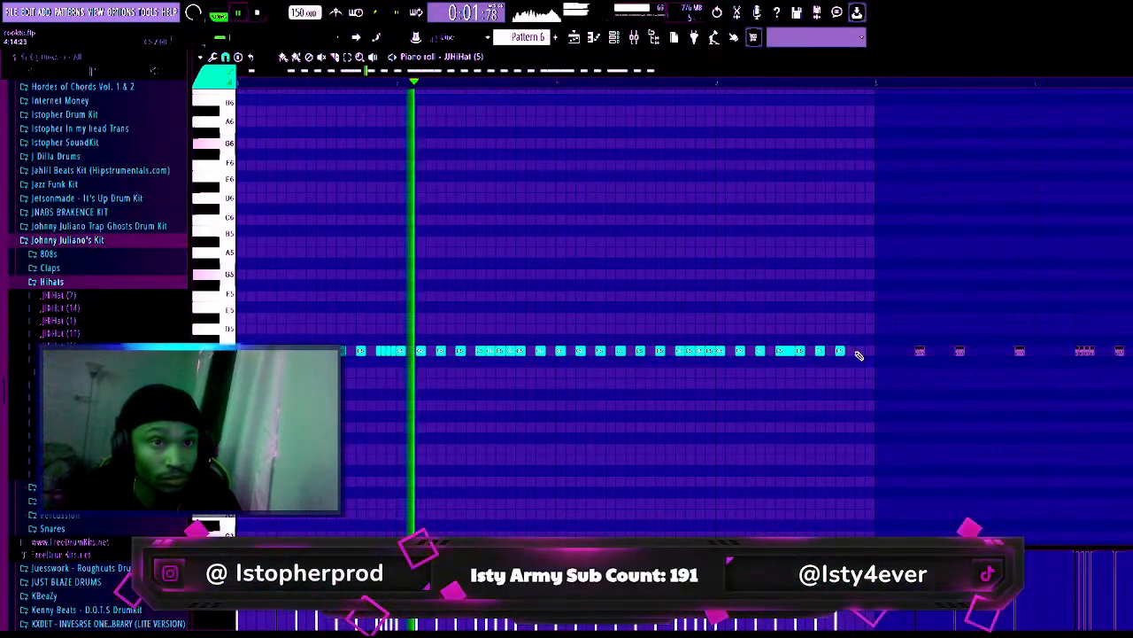
click(786, 350)
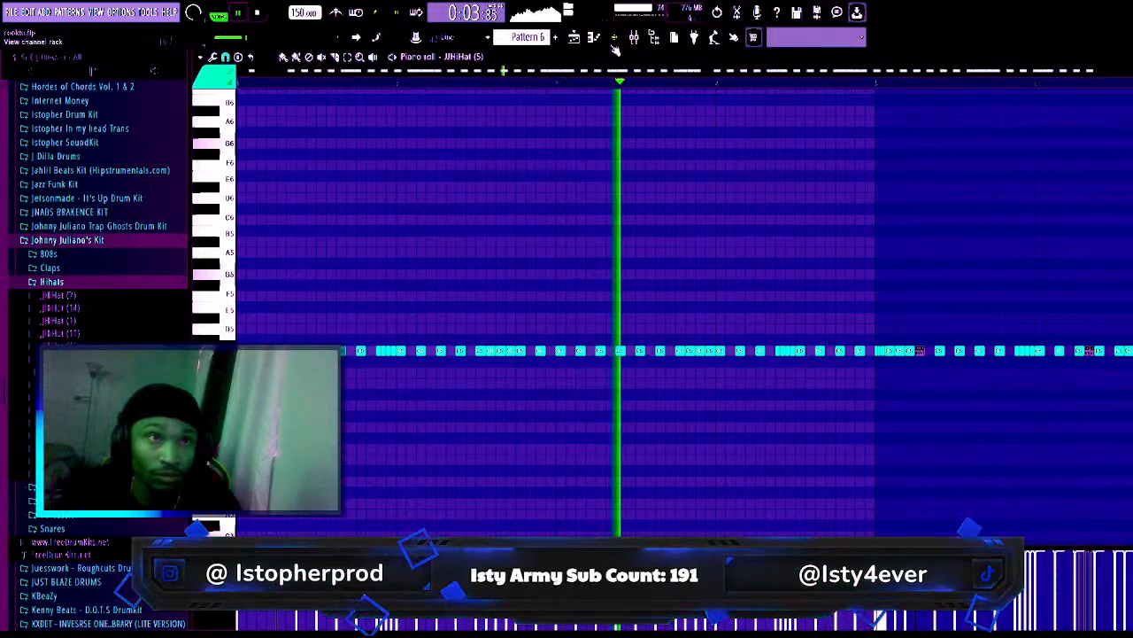
- Browse the drum kits and add 808 - FLEX from the Lukrative kit's 808 folder as a new channel above the clap
key(F6)
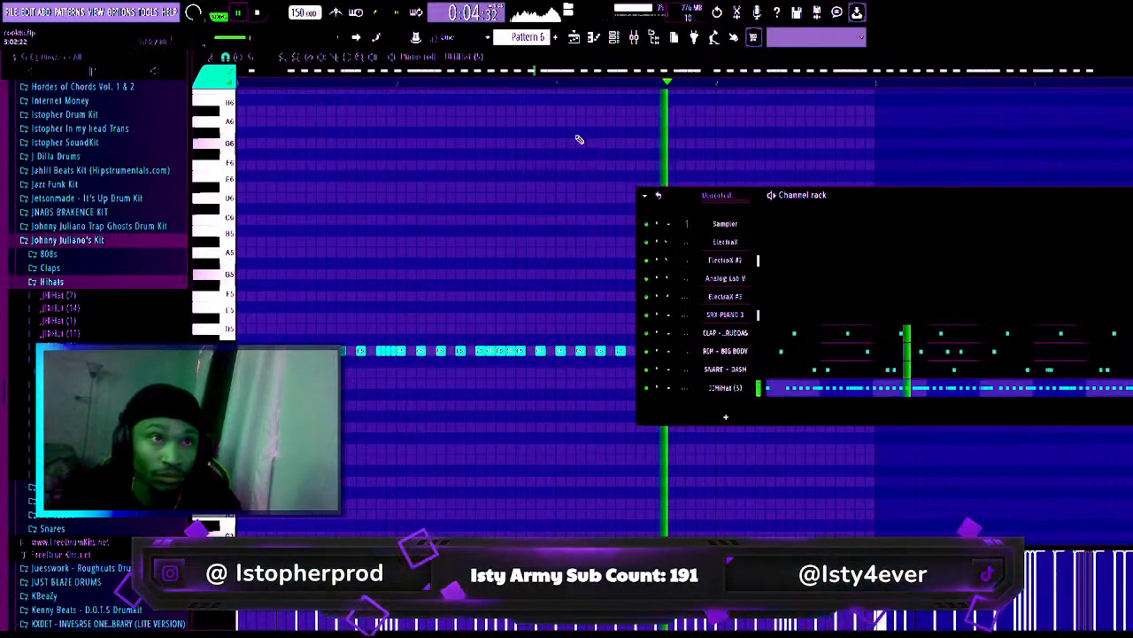
click(89, 282)
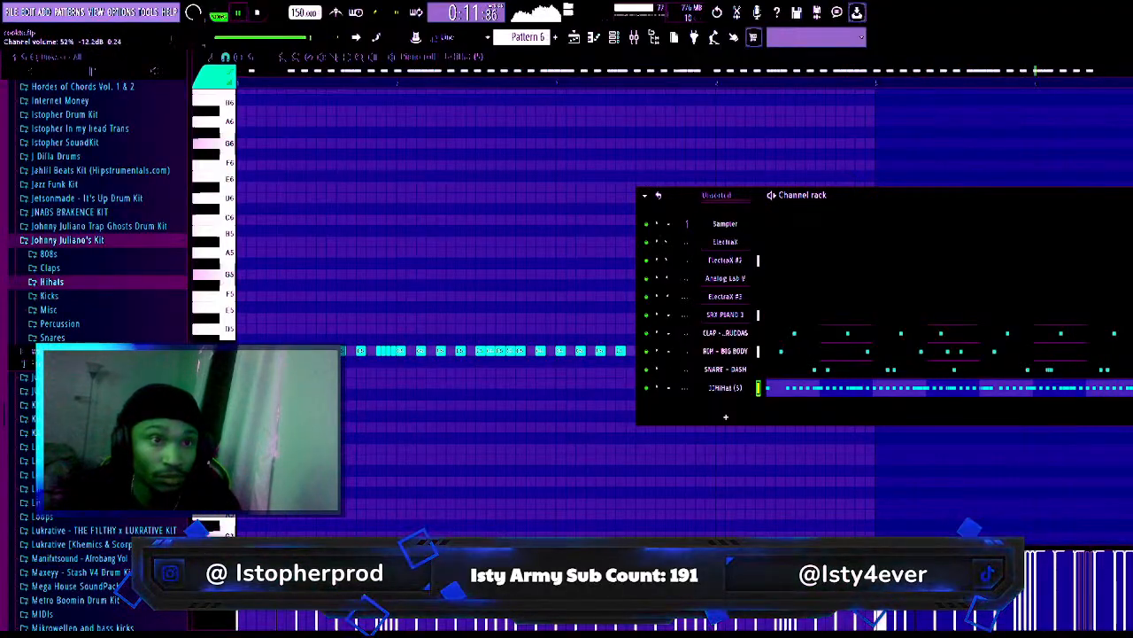
click(36, 405)
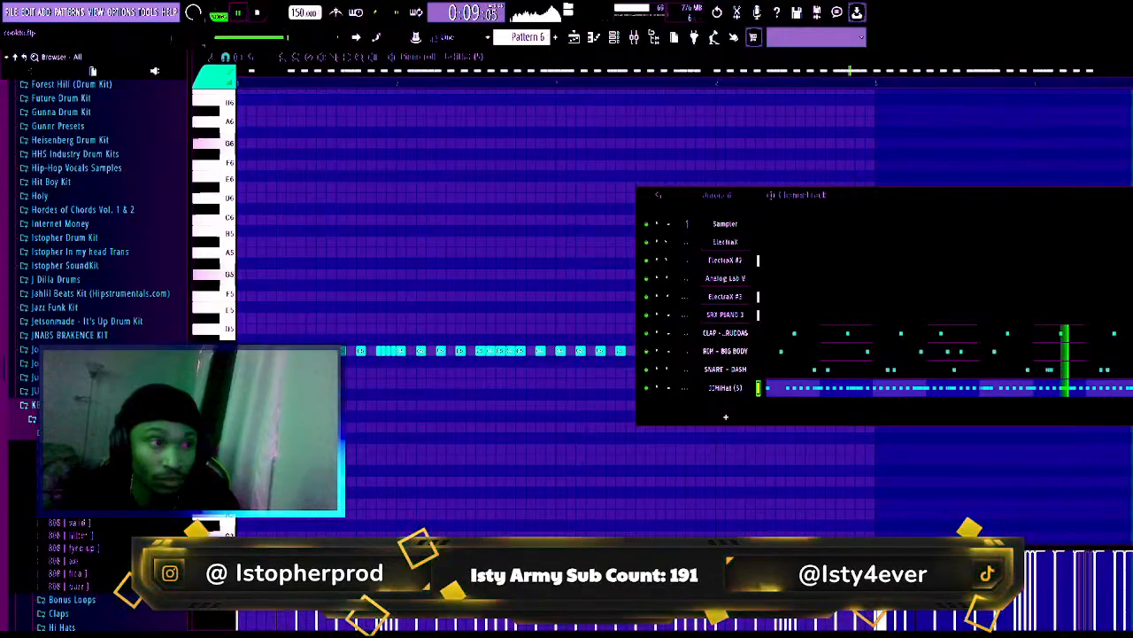
scroll(97, 266, down, 4)
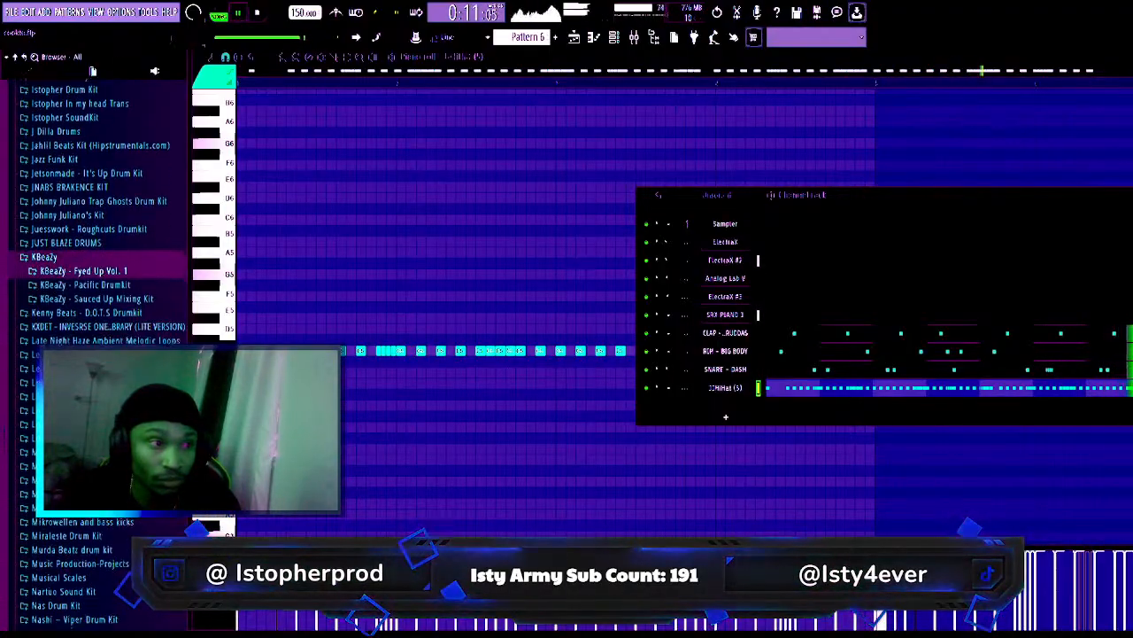
click(36, 419)
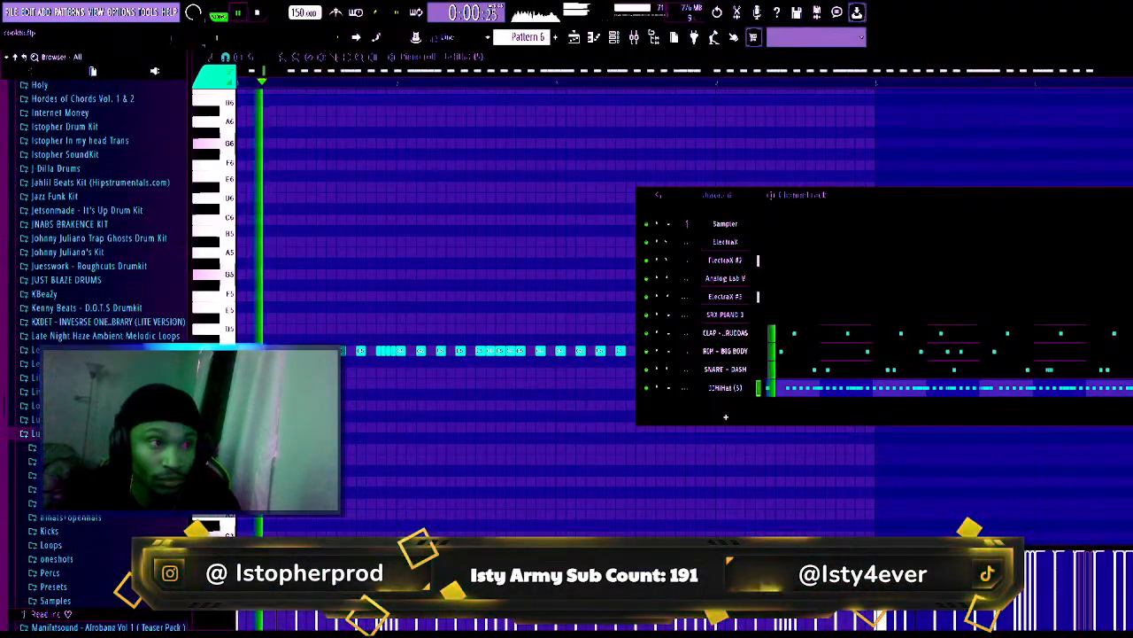
scroll(97, 265, down, 5)
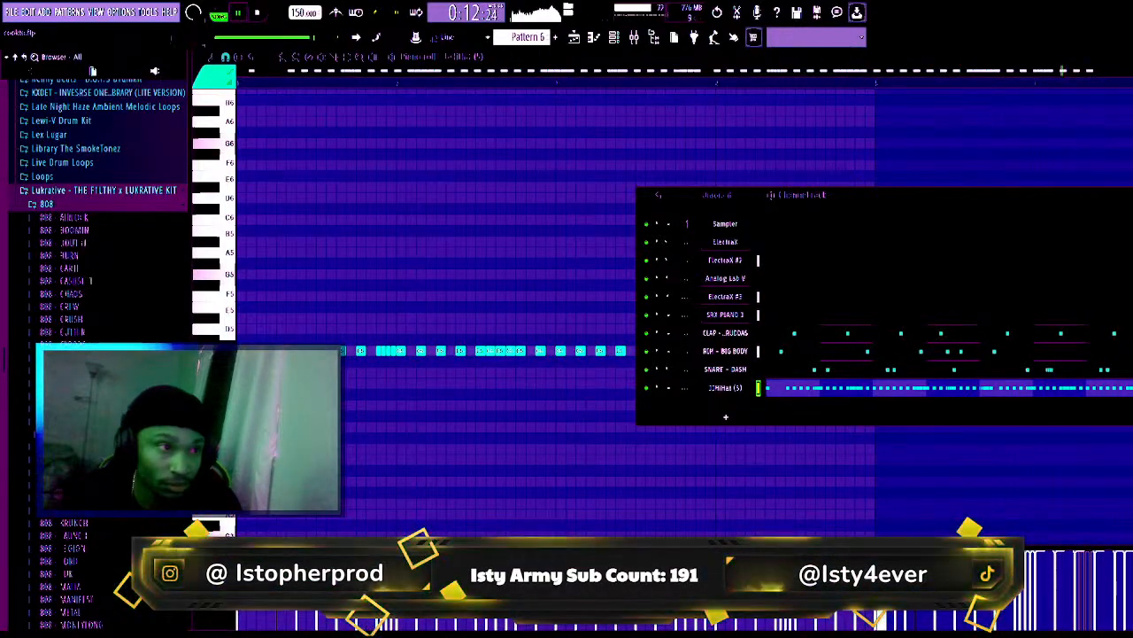
drag(569, 427, 752, 330)
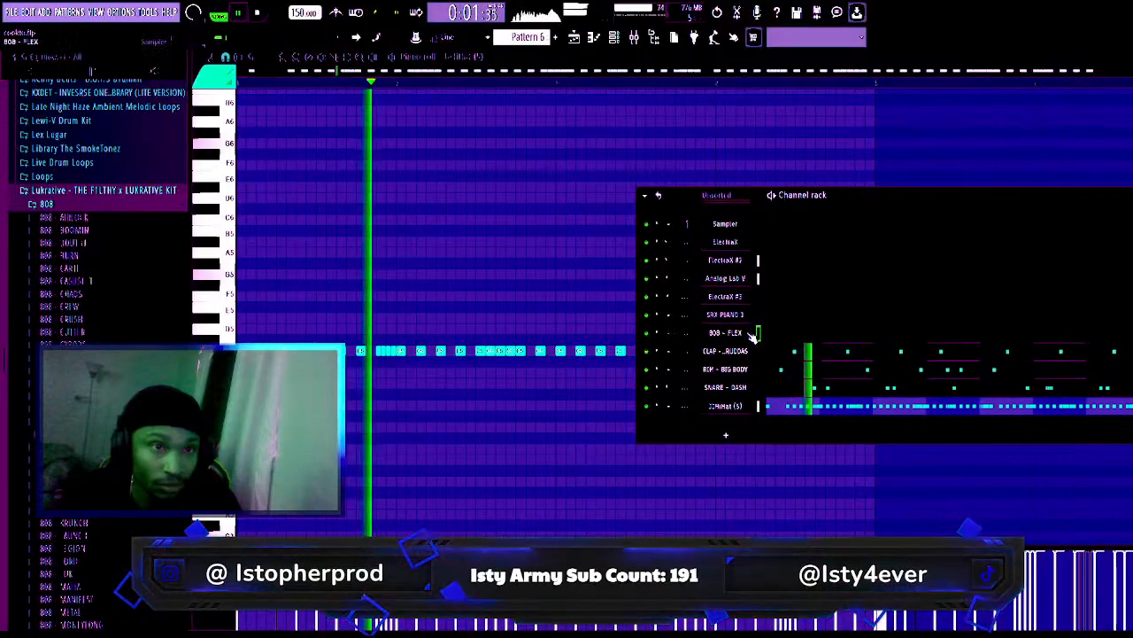
- Look through the 808 - FLEX channel's sampler settings pages and open its piano roll
click(748, 333)
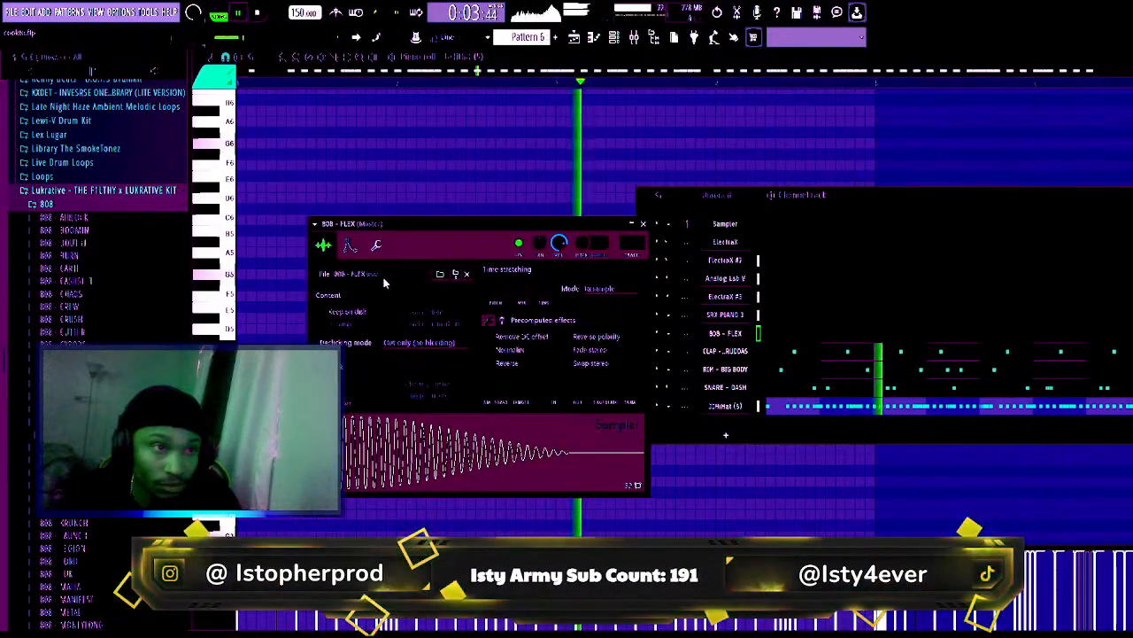
click(375, 247)
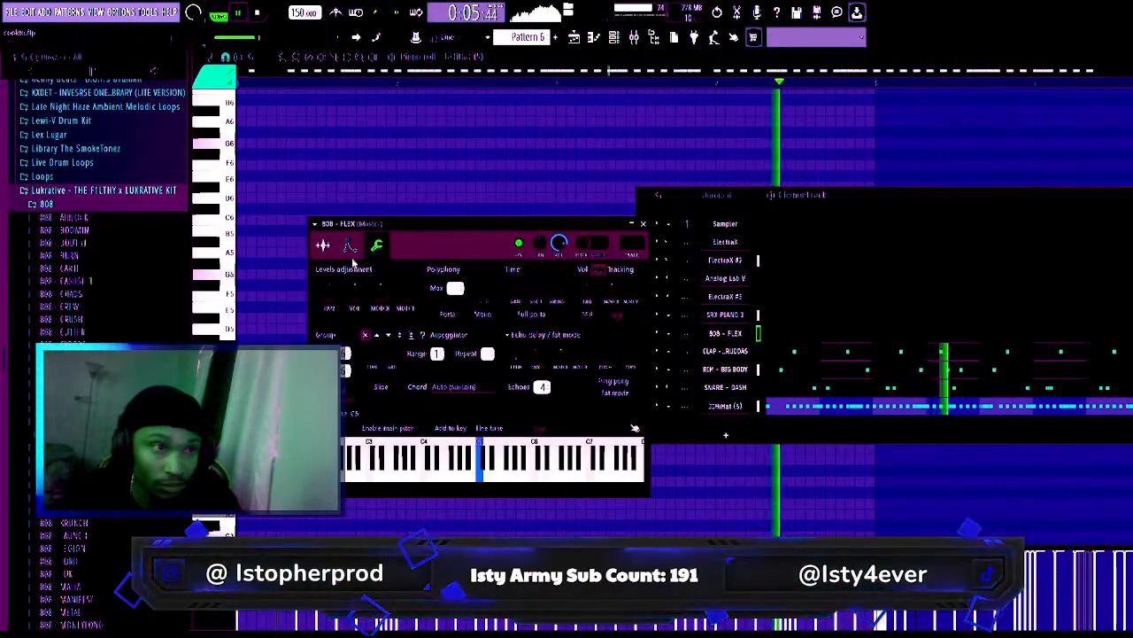
click(349, 246)
click(324, 245)
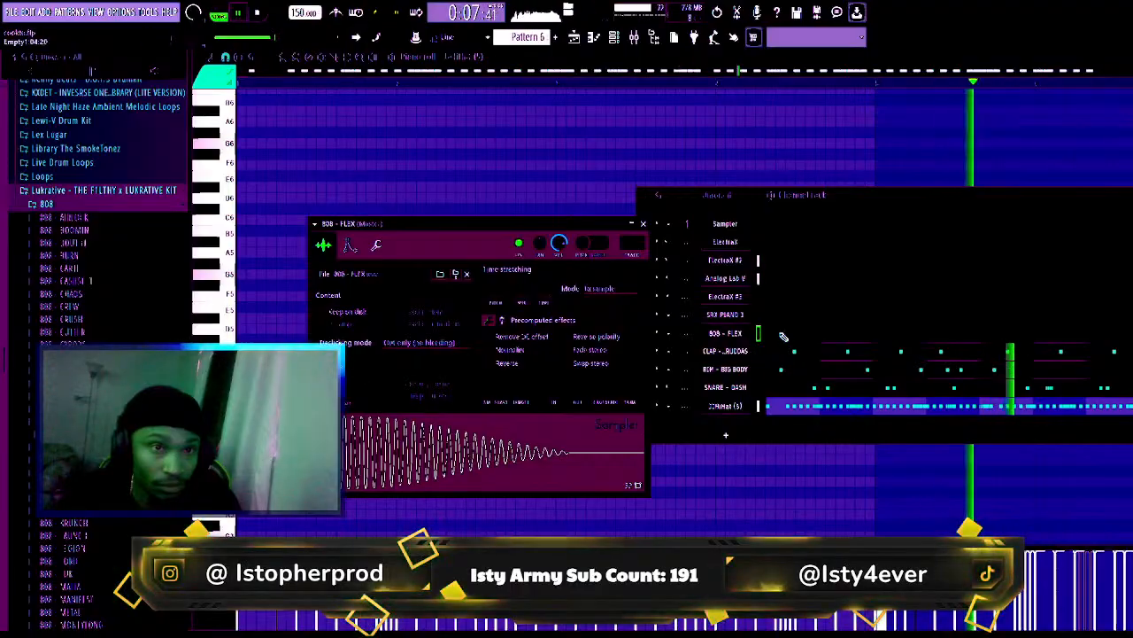
click(455, 354)
key(F6)
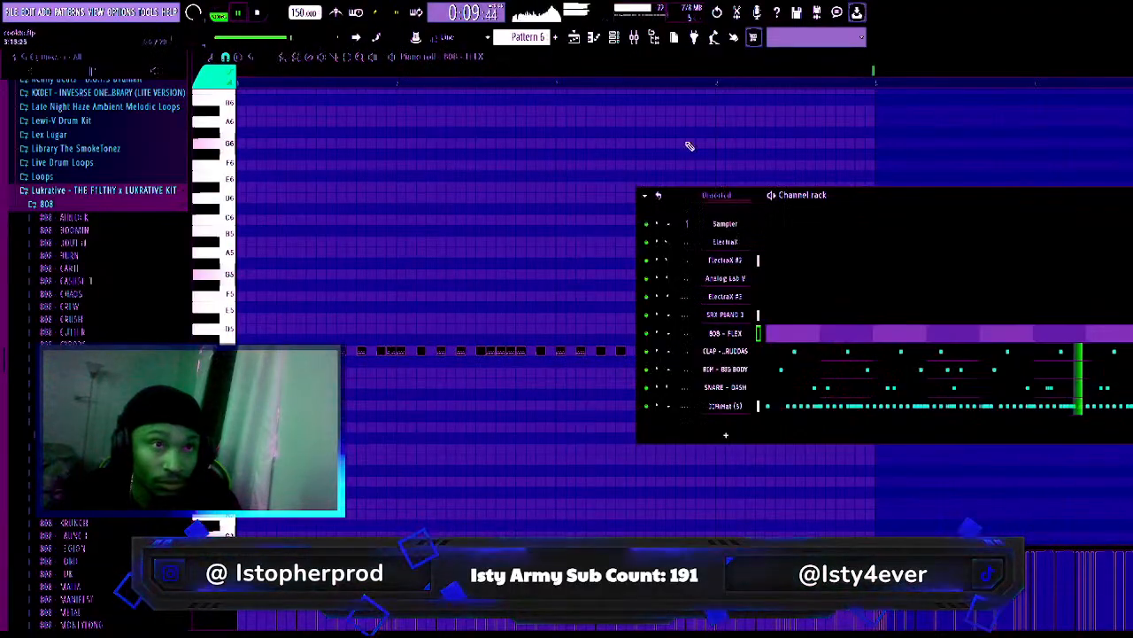
- Move the ElectraX pattern's melody notes to the Sampler channel, remove the ElectraX channel and return to Pattern 6
scroll(539, 40, down, 1)
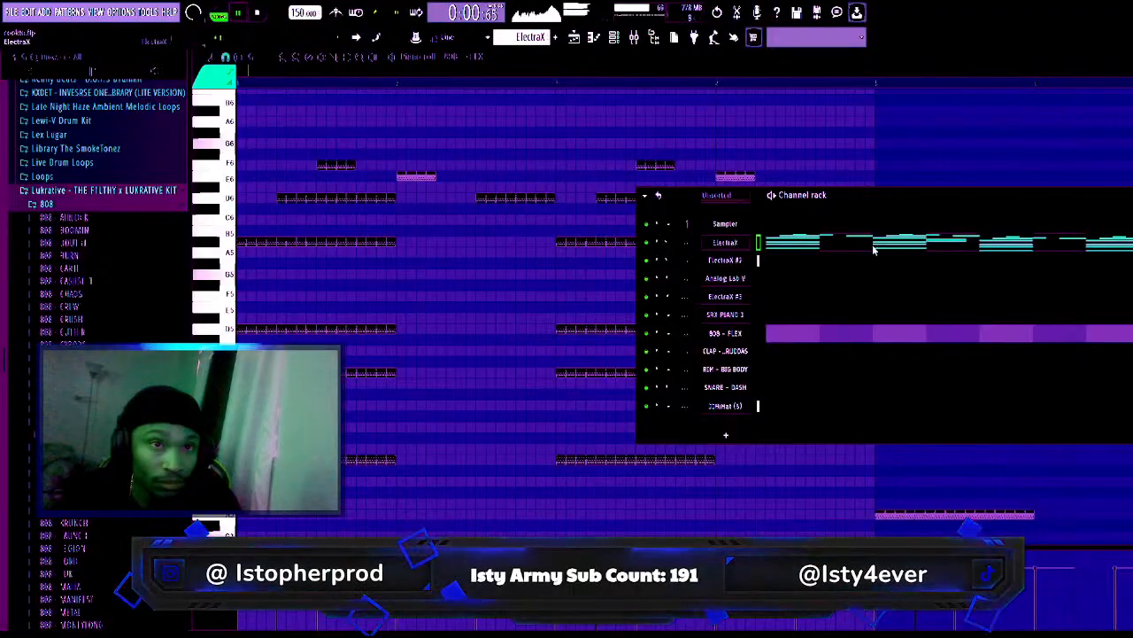
key(ctrl+z)
key(ctrl+z)
key(ctrl+z)
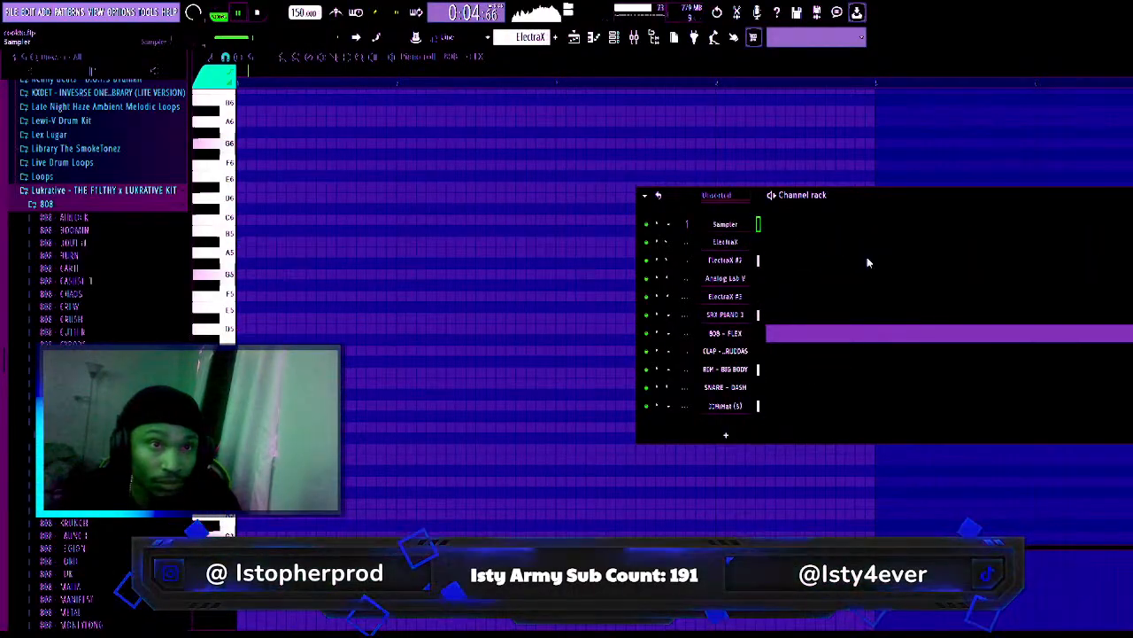
key(ctrl+z)
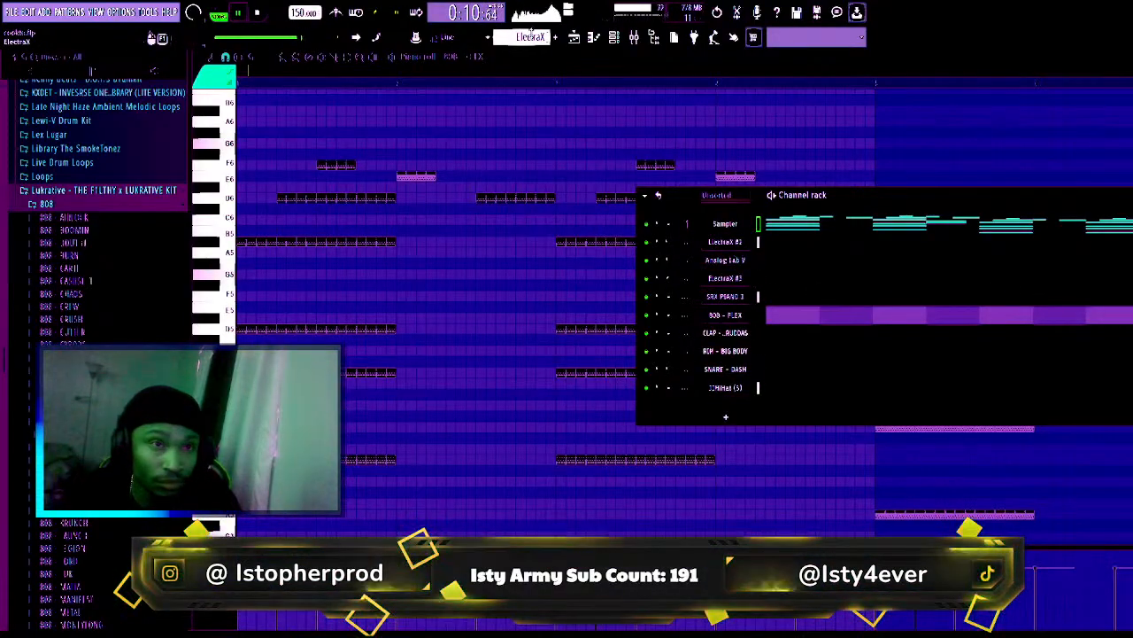
scroll(529, 33, down, 2)
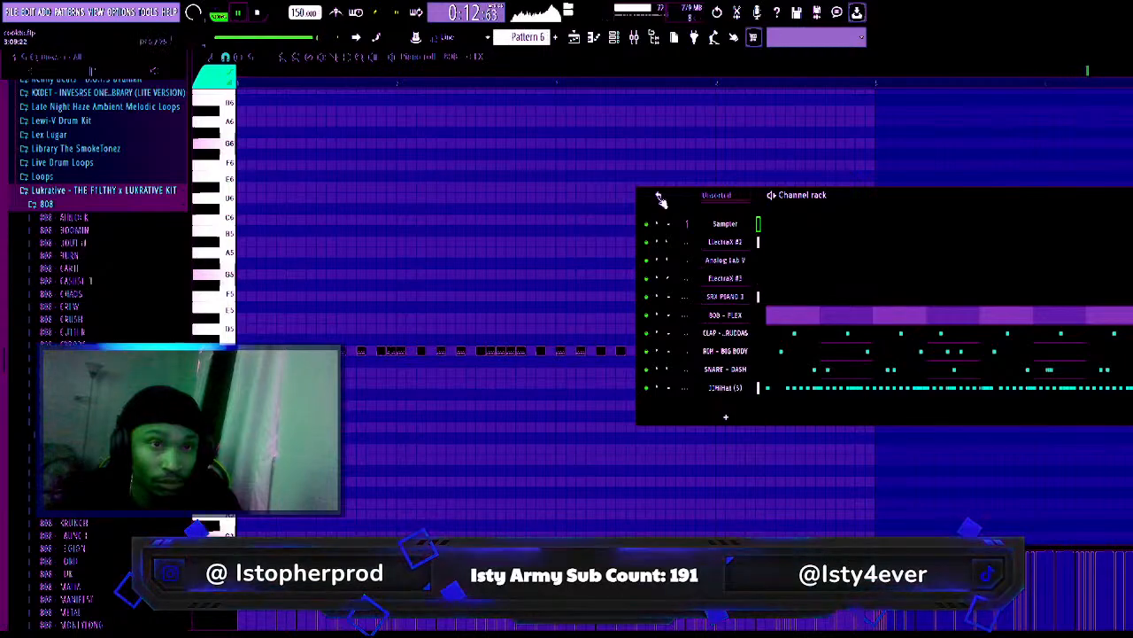
- Paste the melody notes into Pattern 6's Sampler channel and open the 808 - FLEX channel's piano roll
key(ctrl+v)
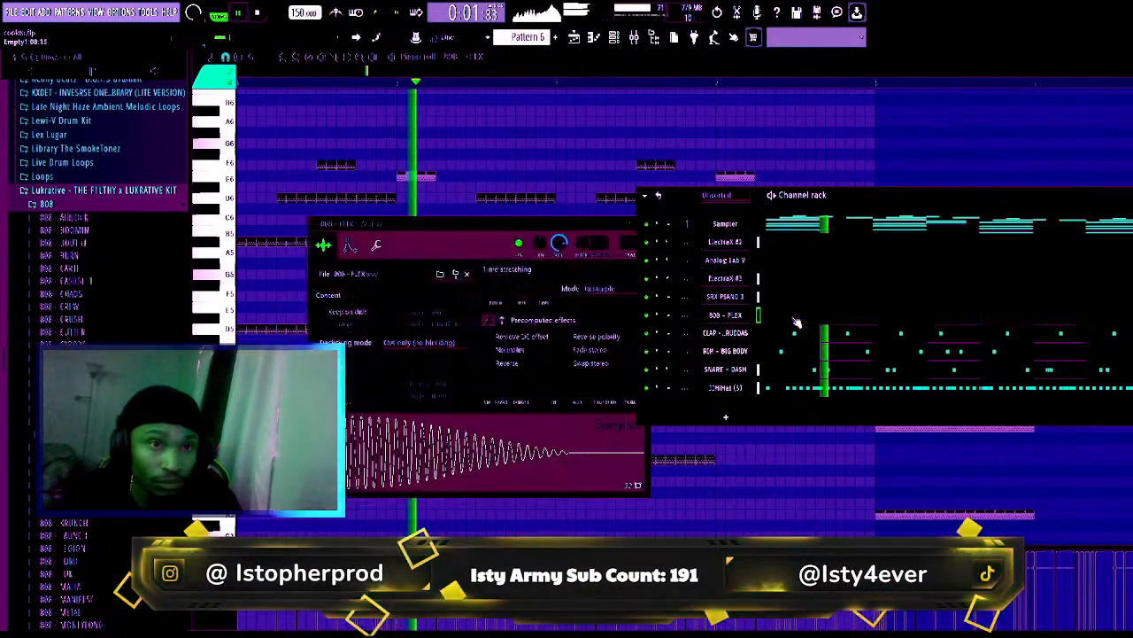
click(788, 319)
key(F7)
- Place a D5 808 note at the start of bar one and replay it against the melody
key(ctrl+v)
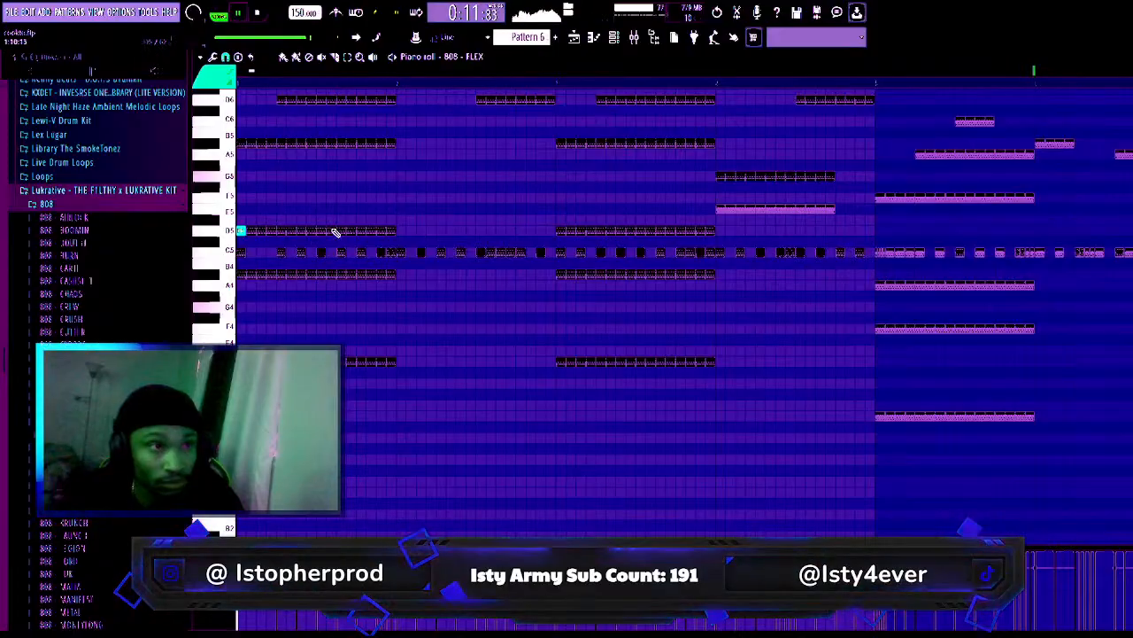
click(340, 231)
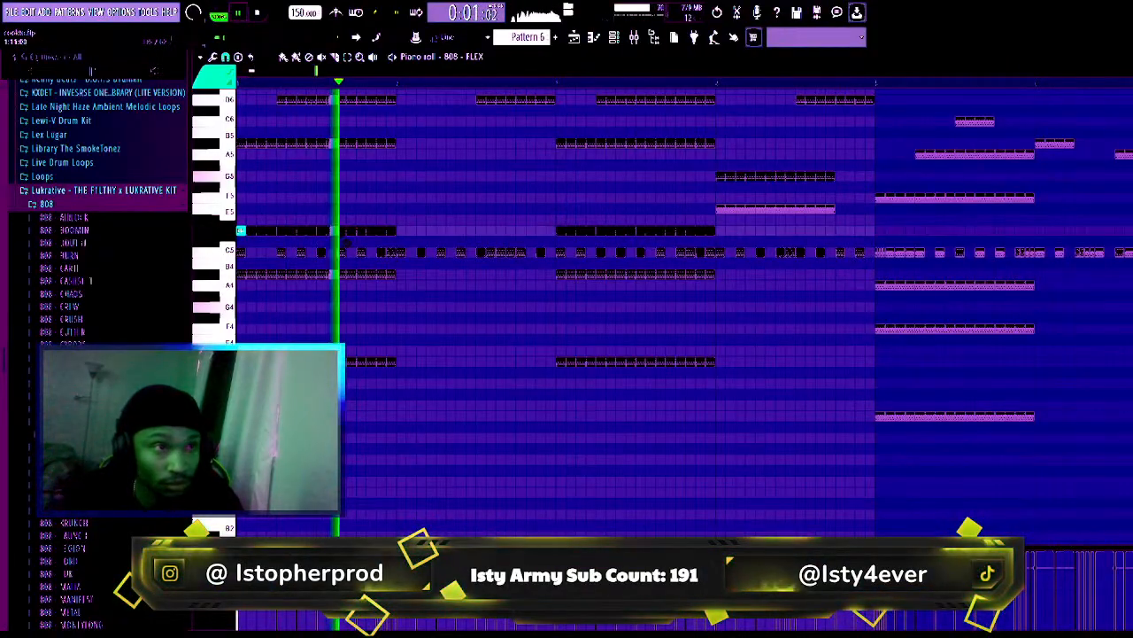
key(space)
key(space)
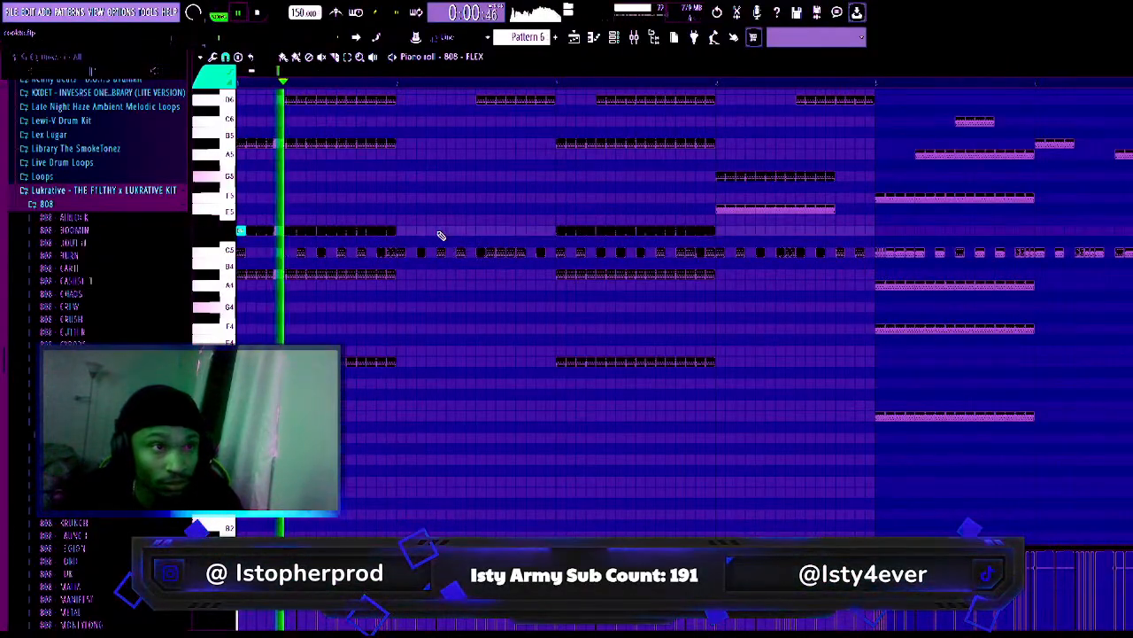
key(space)
key(space)
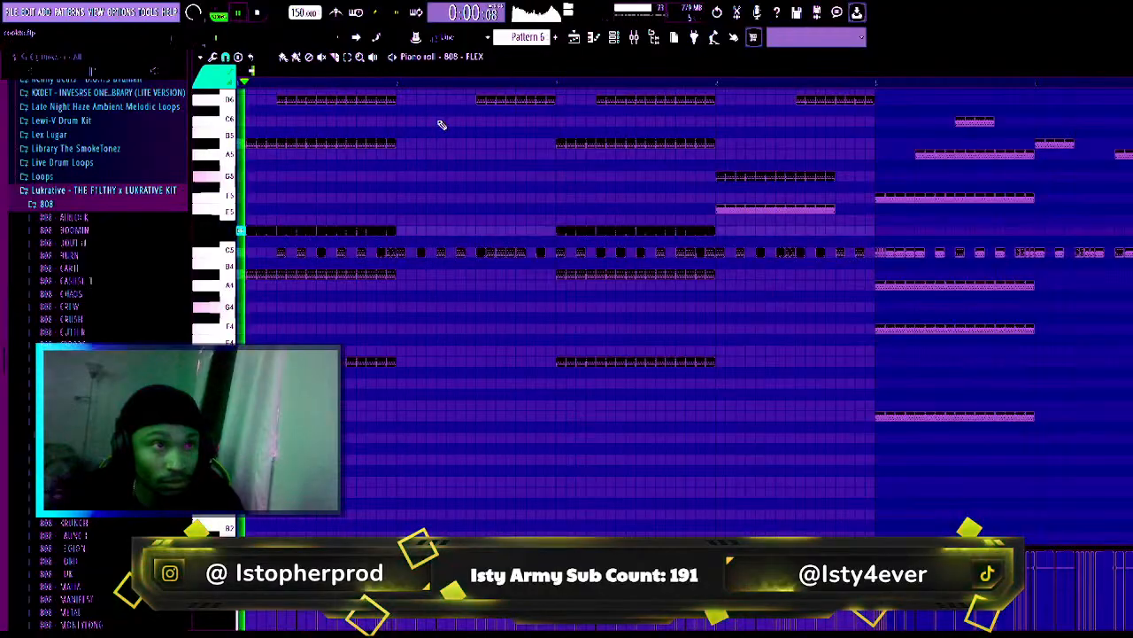
scroll(440, 143, up, 1)
scroll(441, 143, up, 1)
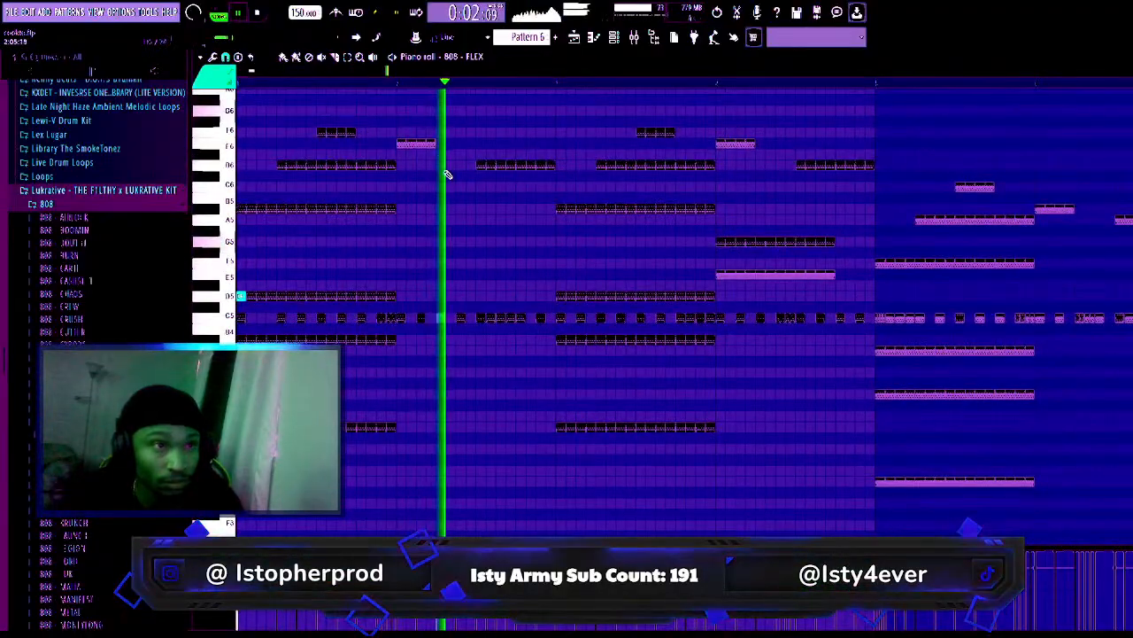
key(space)
key(space)
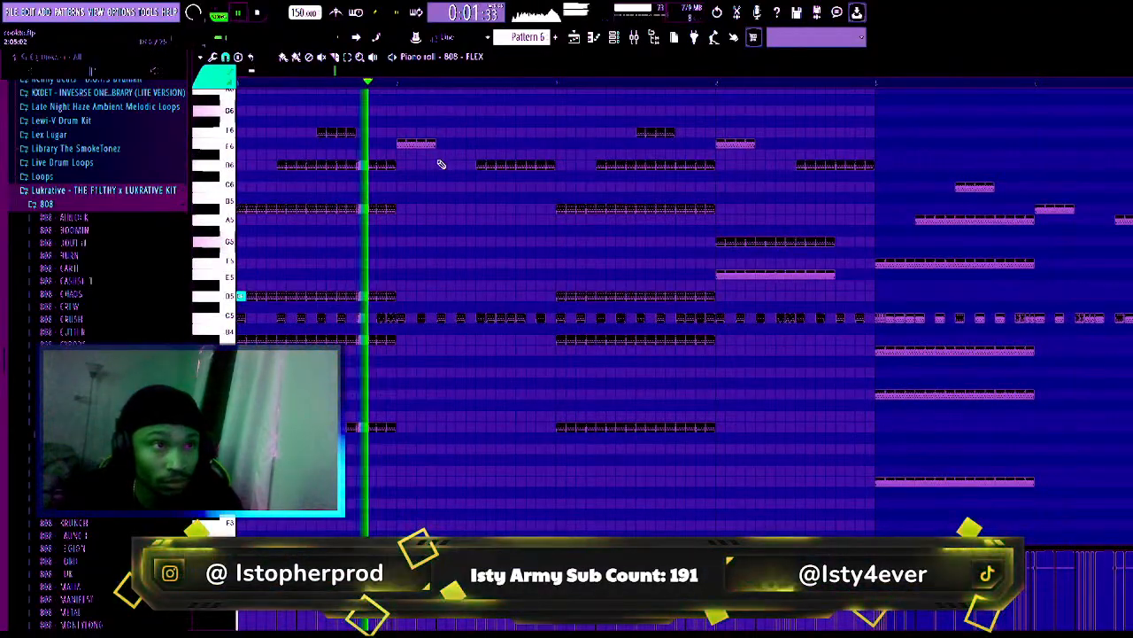
- Place D6 808 notes on bar two's fifth and ninth steps and a C5 note on its thirteenth step
click(440, 165)
key(space)
key(space)
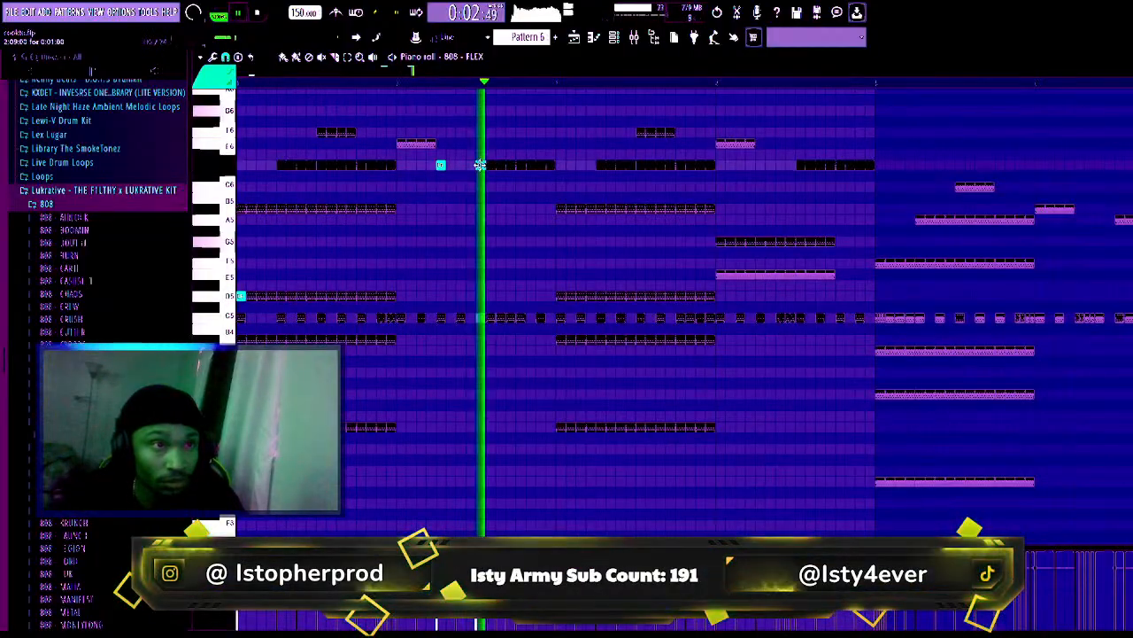
key(space)
key(space)
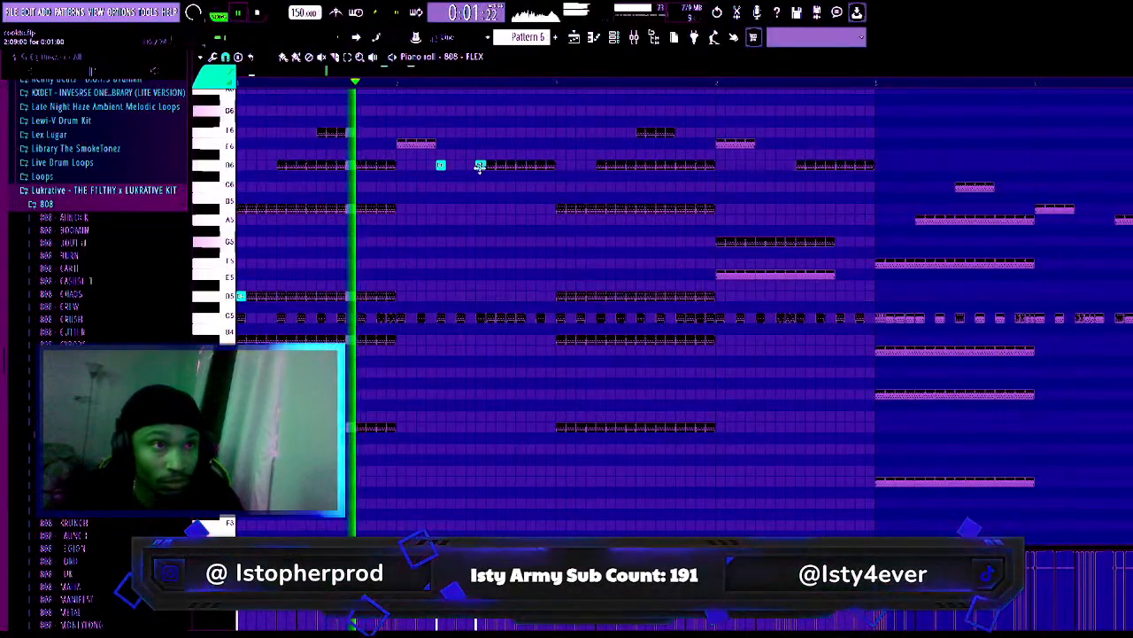
drag(480, 165, 481, 187)
right_click(480, 187)
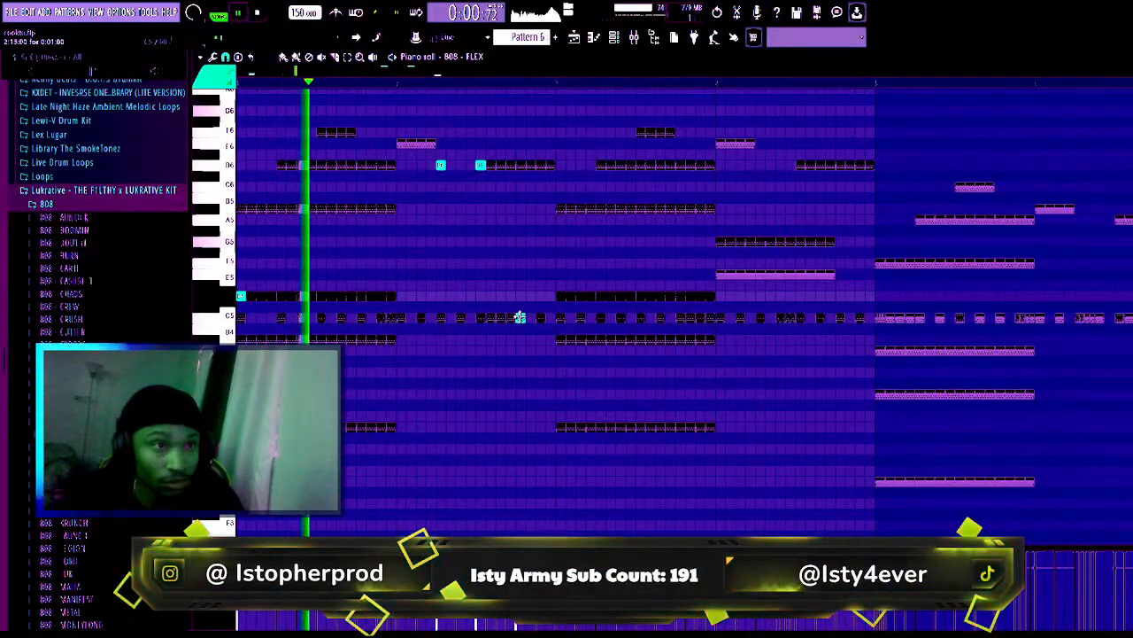
- Replace bar two's ninth-step D6 with the C5 note moved from step thirteen, keeping a D6 on step five
click(458, 165)
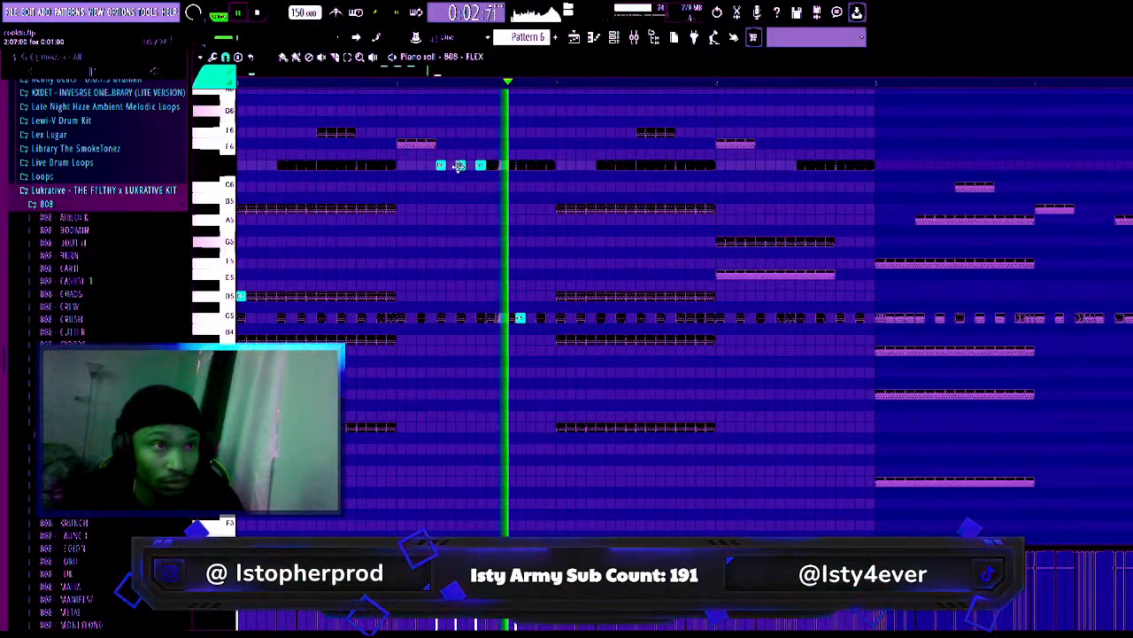
right_click(459, 166)
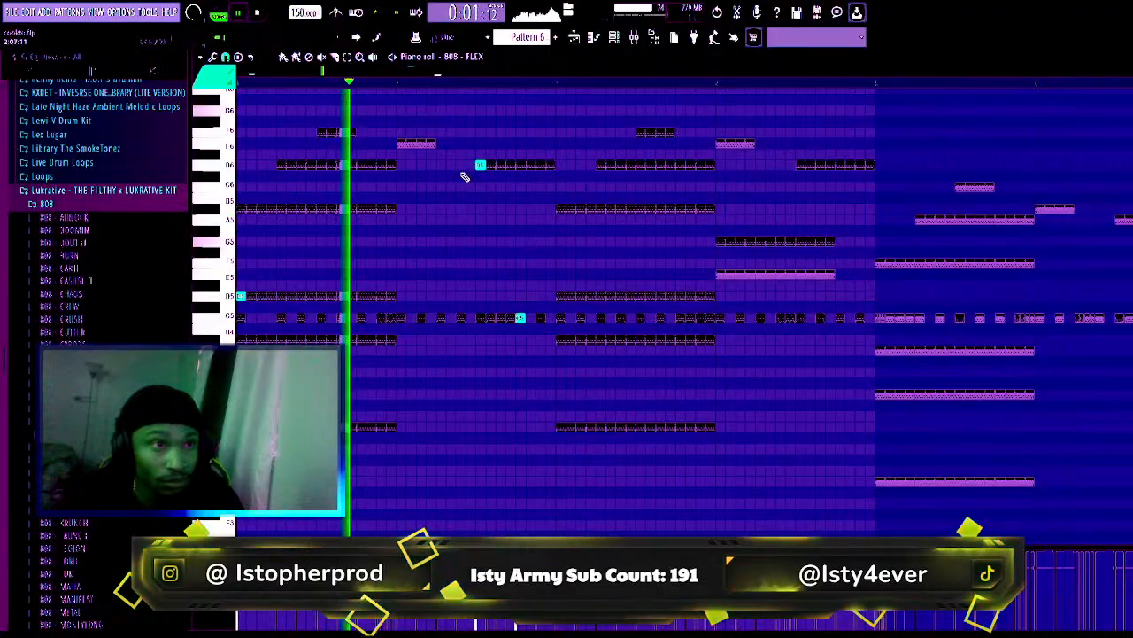
click(440, 166)
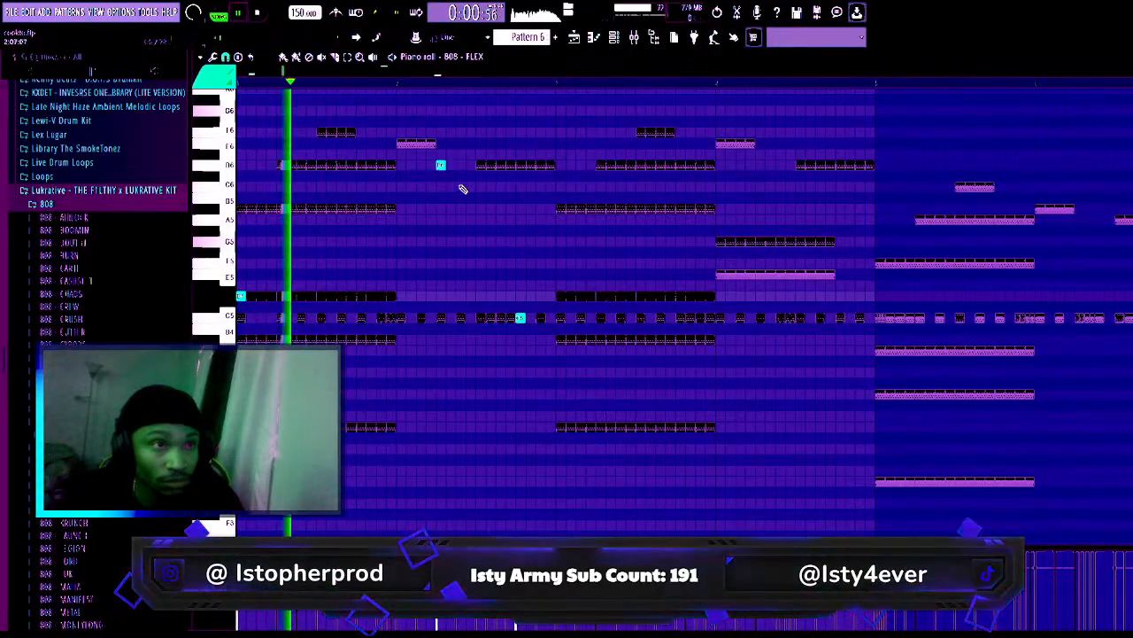
drag(520, 319, 481, 318)
- Try an extra D6 note just before bar two's C5 note, remove it, and re-enter the C5 on step nine
click(460, 166)
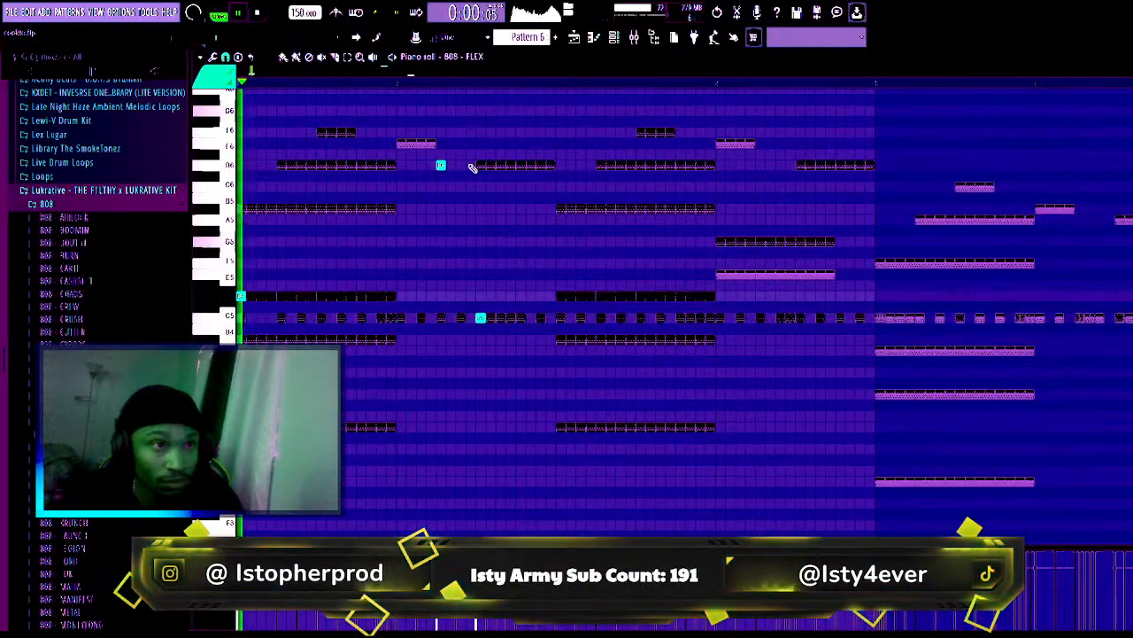
drag(465, 168, 476, 169)
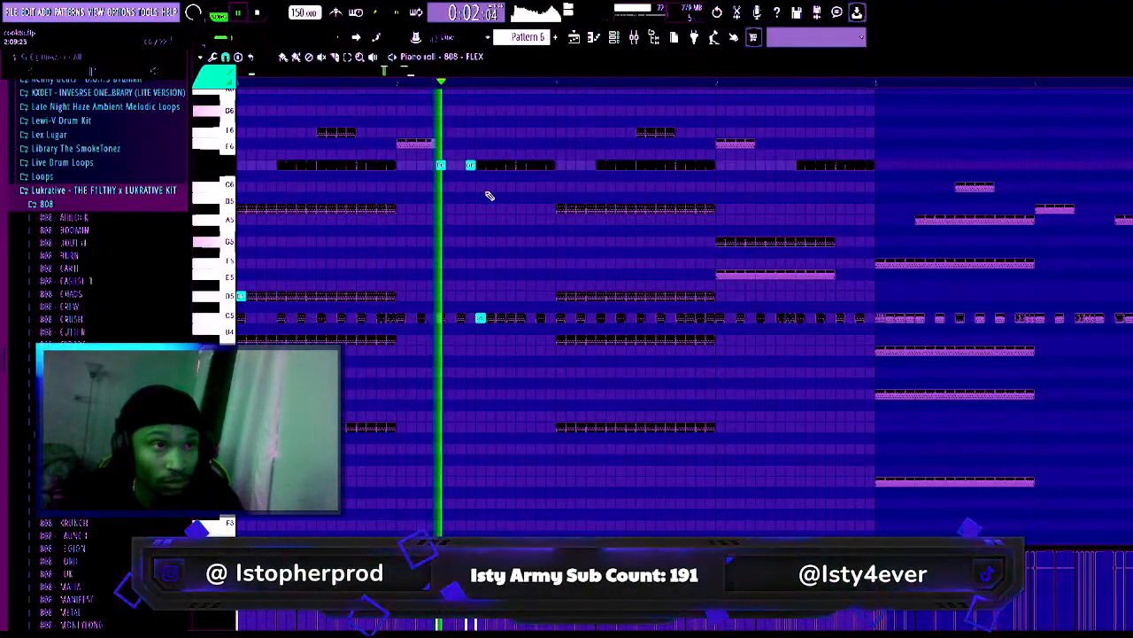
key(space)
right_click(470, 165)
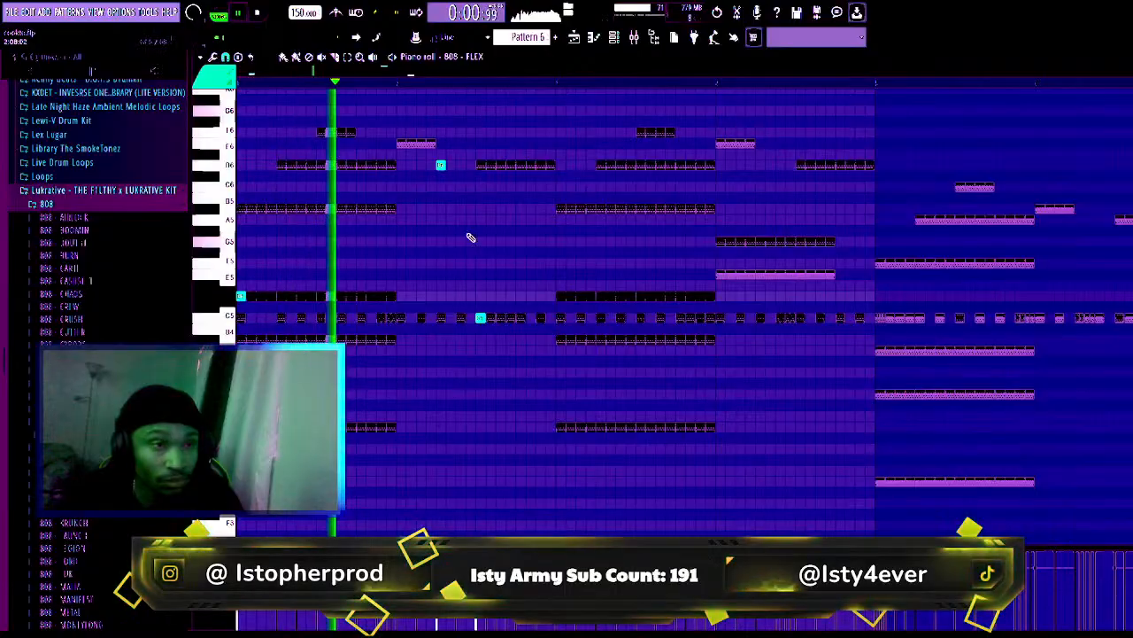
right_click(480, 318)
key(space)
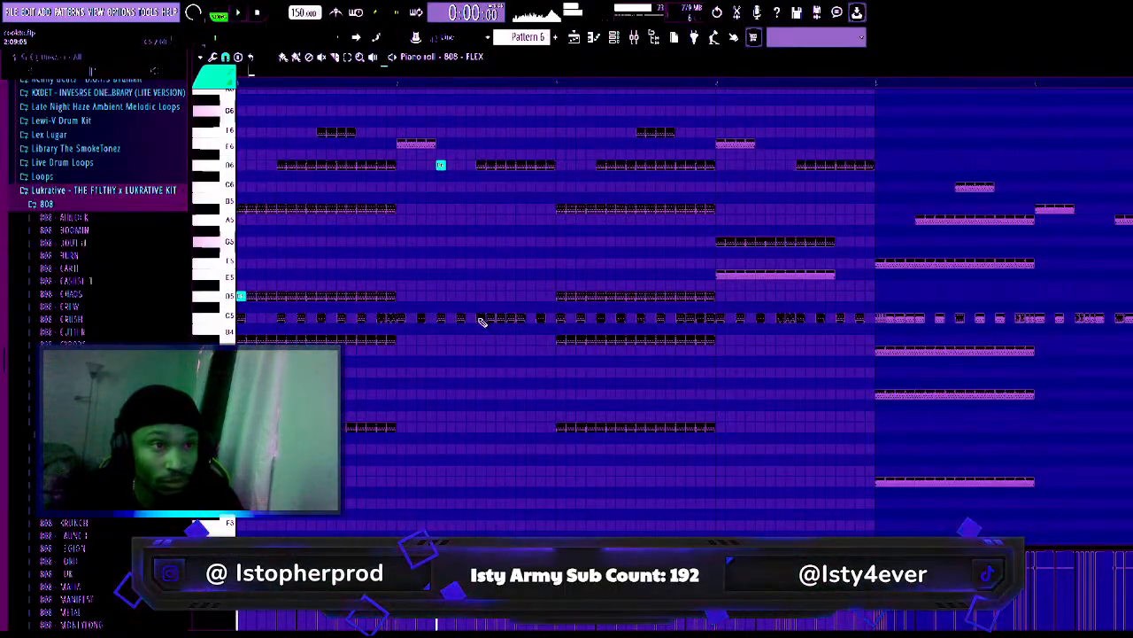
key(space)
click(480, 318)
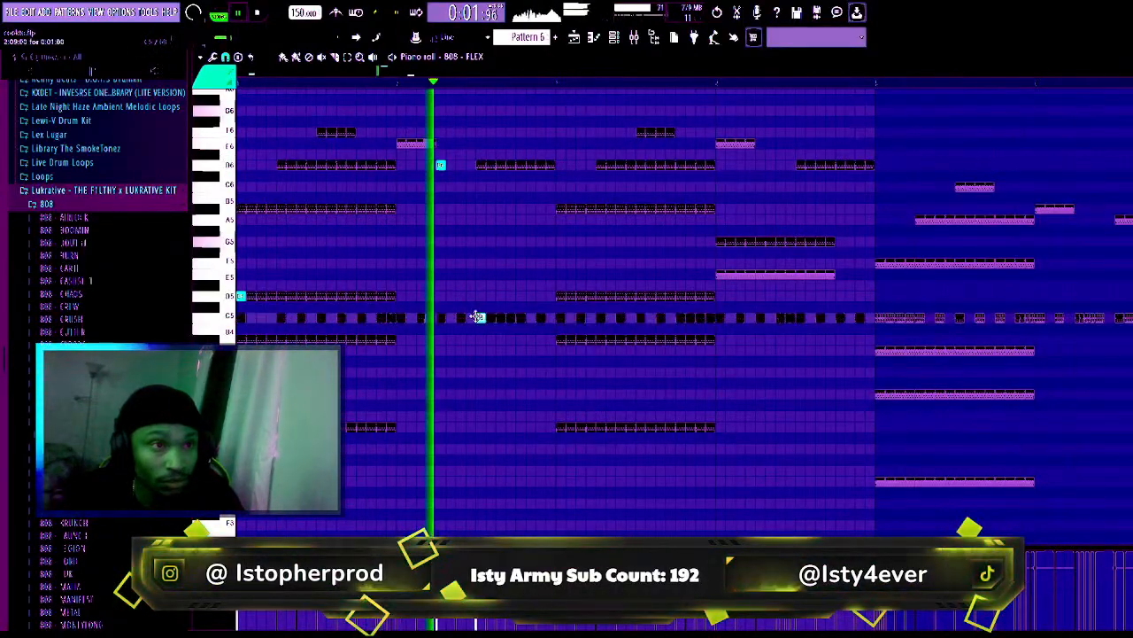
key(space)
key(space)
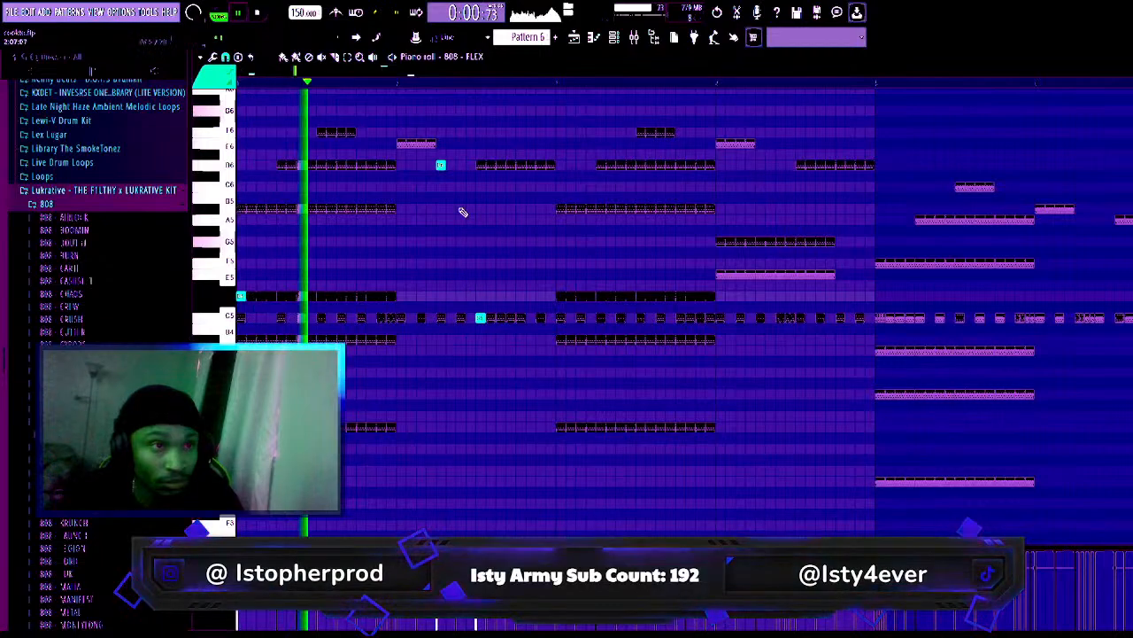
- Try A#5 and A5 notes on bar two's seventh step, remove them, and re-enter the D6 on step five
click(460, 209)
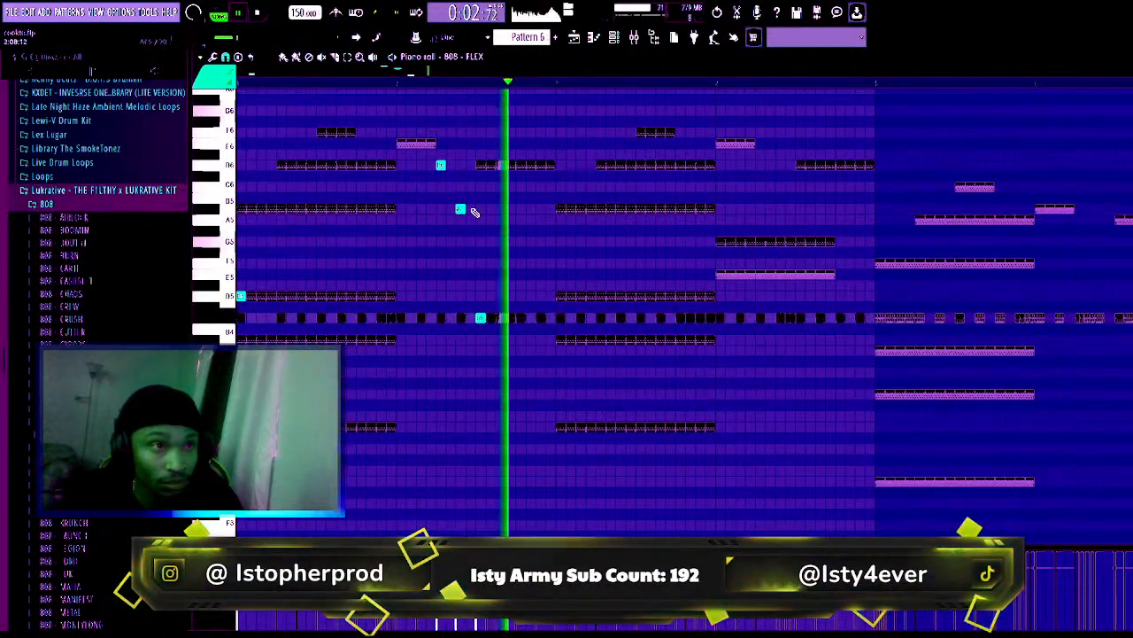
key(space)
right_click(462, 210)
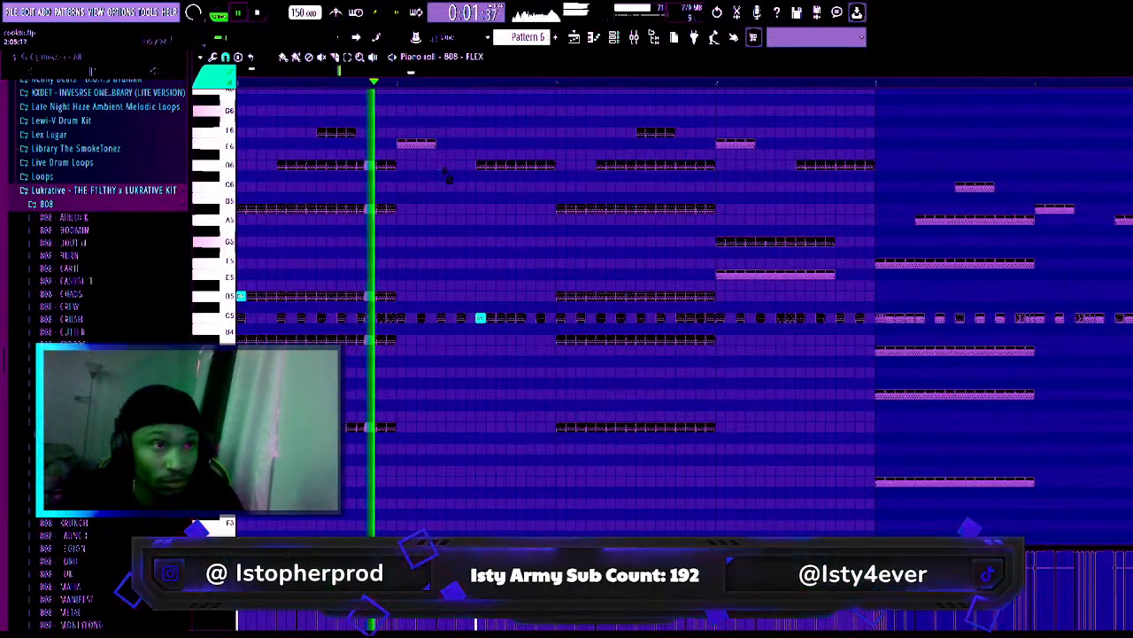
click(459, 220)
right_click(459, 220)
key(space)
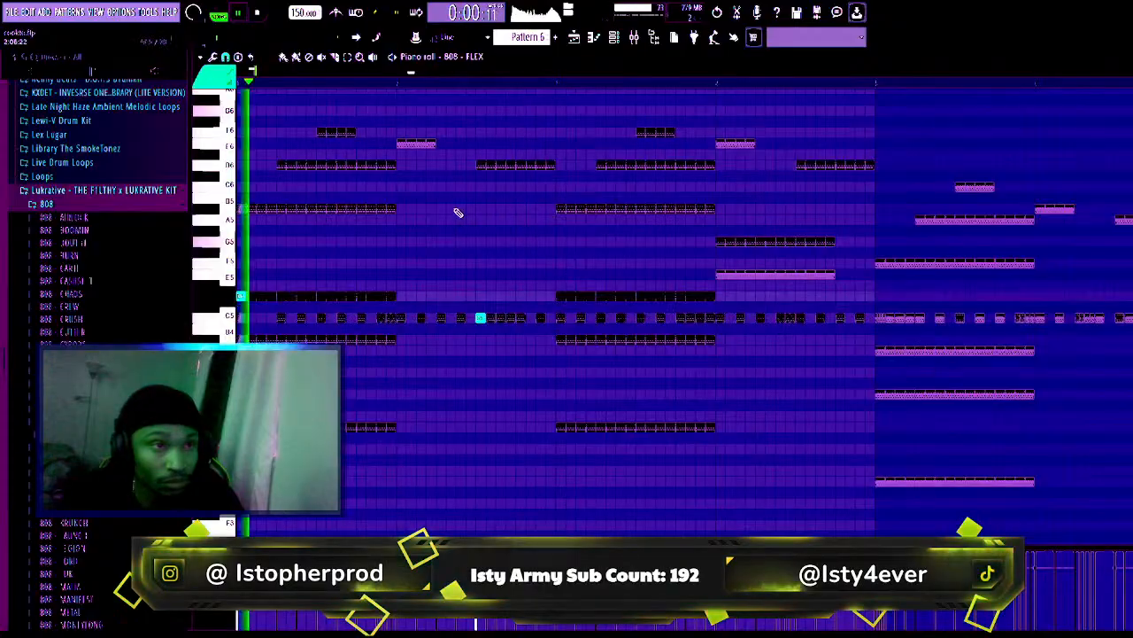
click(439, 167)
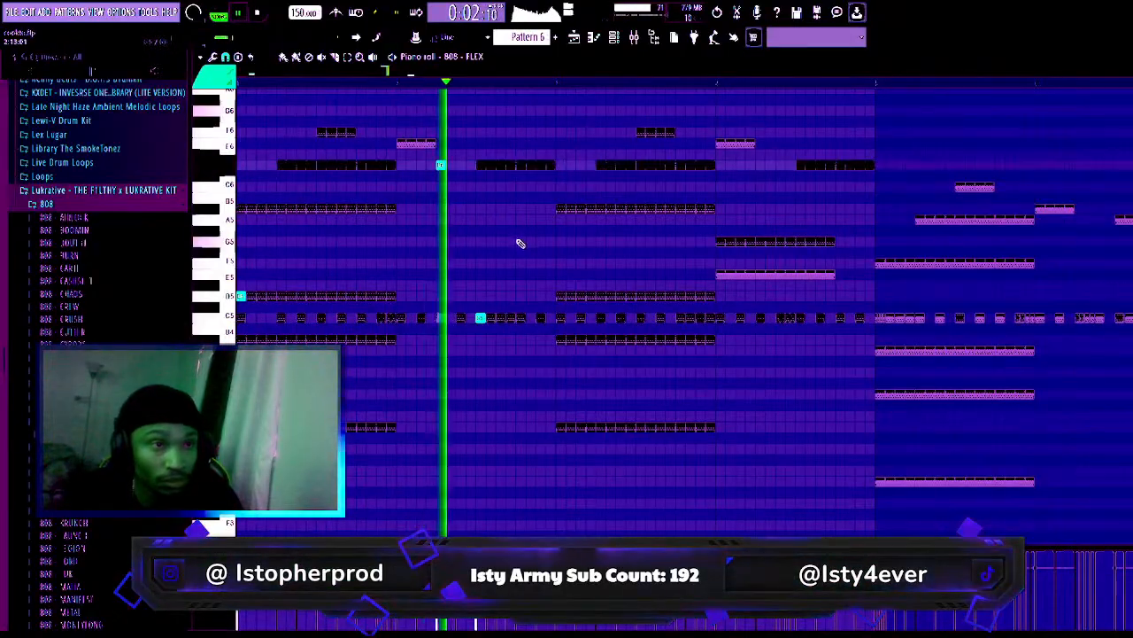
key(space)
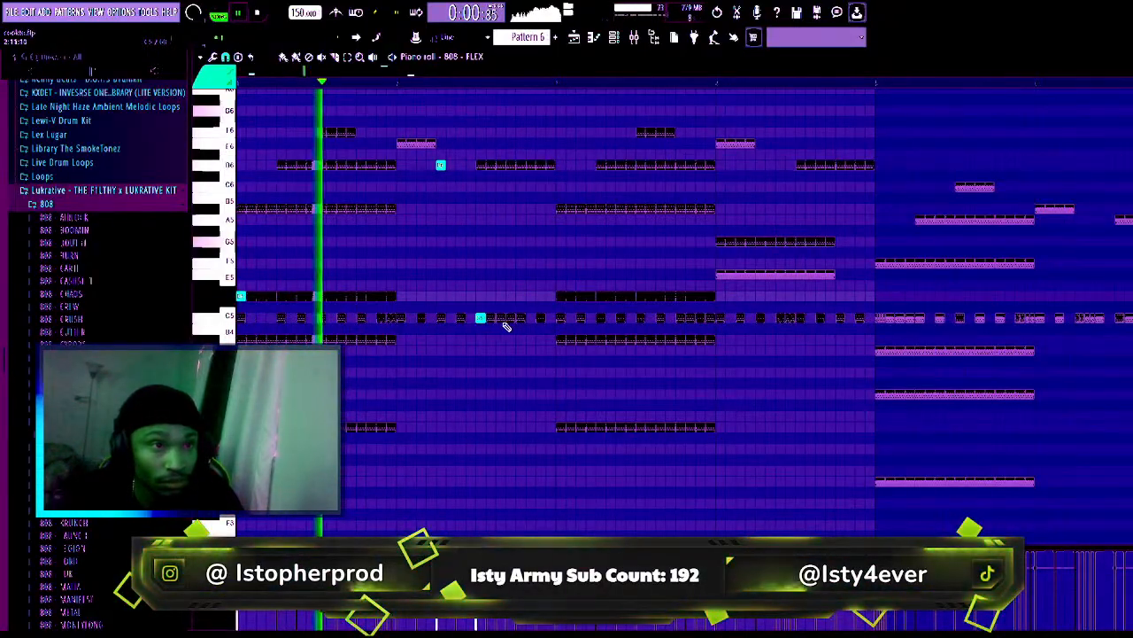
- Add a D#5 808 note on bar two's thirteenth step and a D5 note at the start of bar three
click(521, 295)
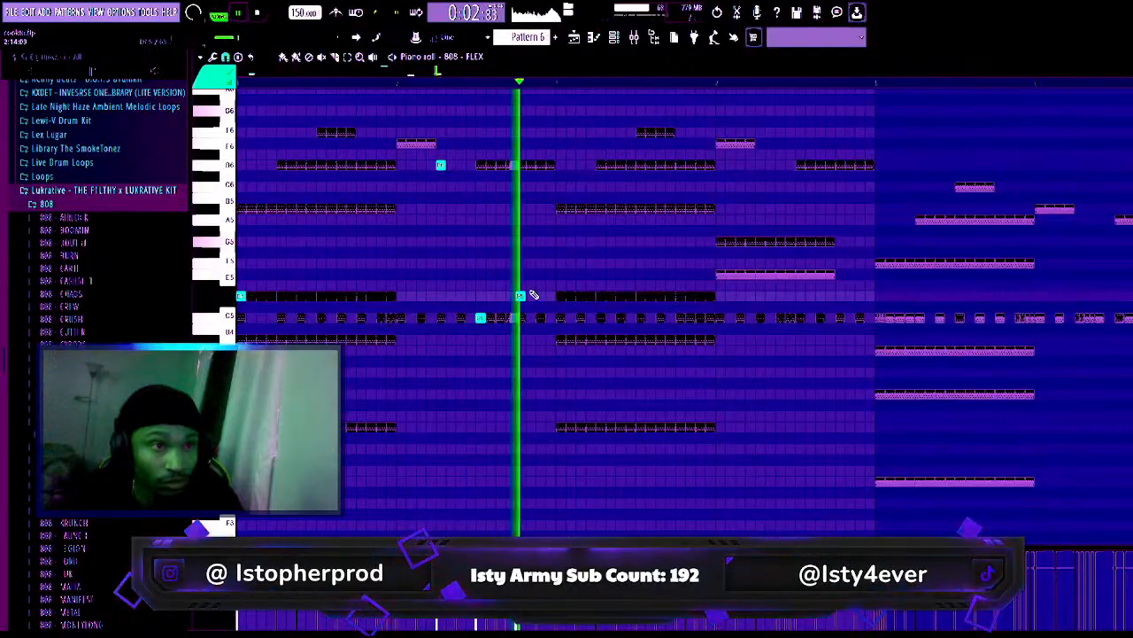
click(559, 297)
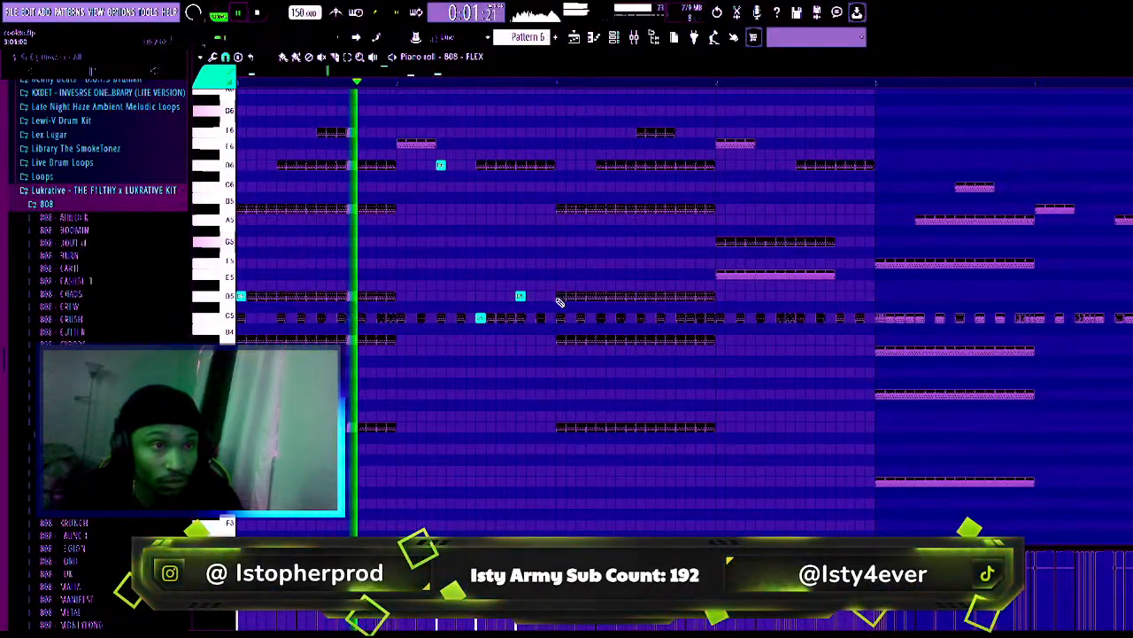
right_click(522, 298)
click(521, 285)
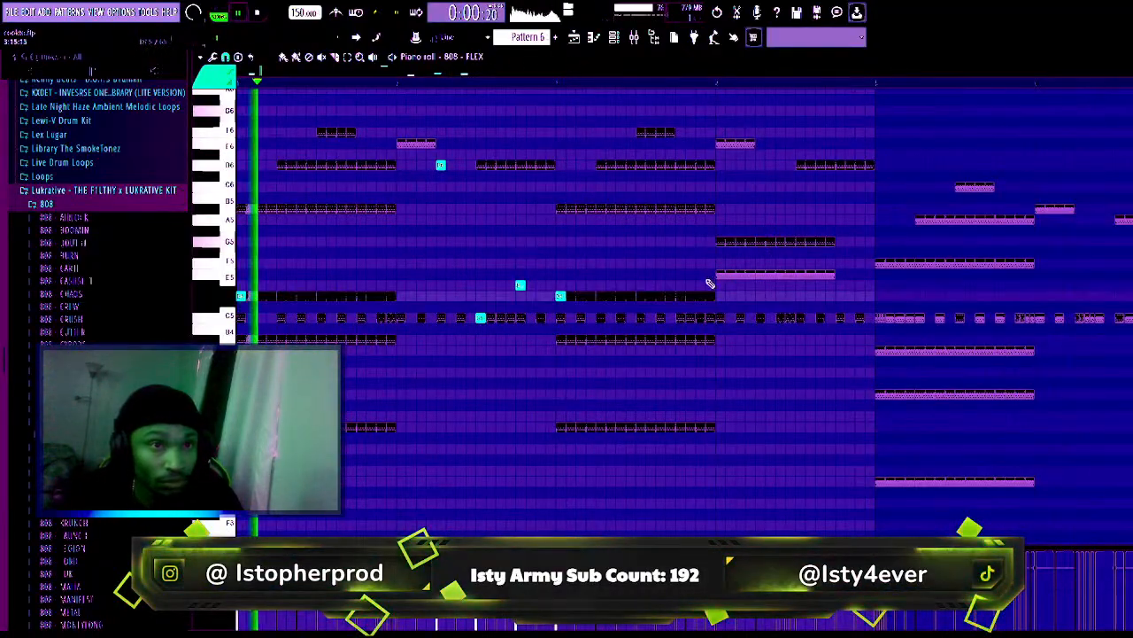
- Continue the 808 line with G5 and A#5 in bar four, A5 and two A4 notes in bar five, and A5 and C5 in bar six
click(759, 241)
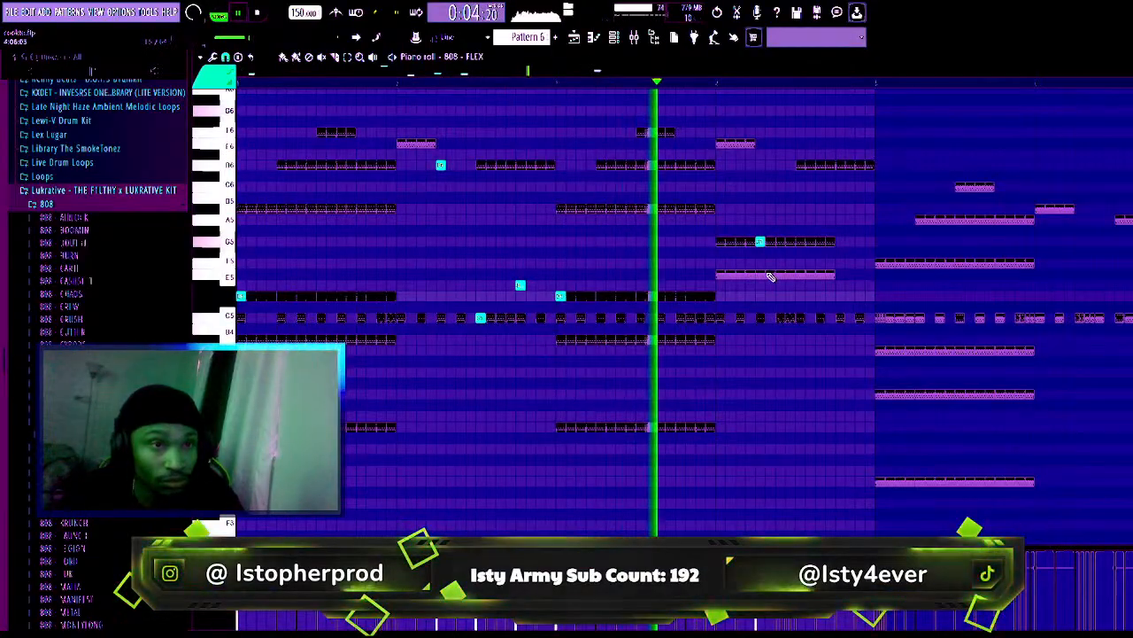
click(818, 241)
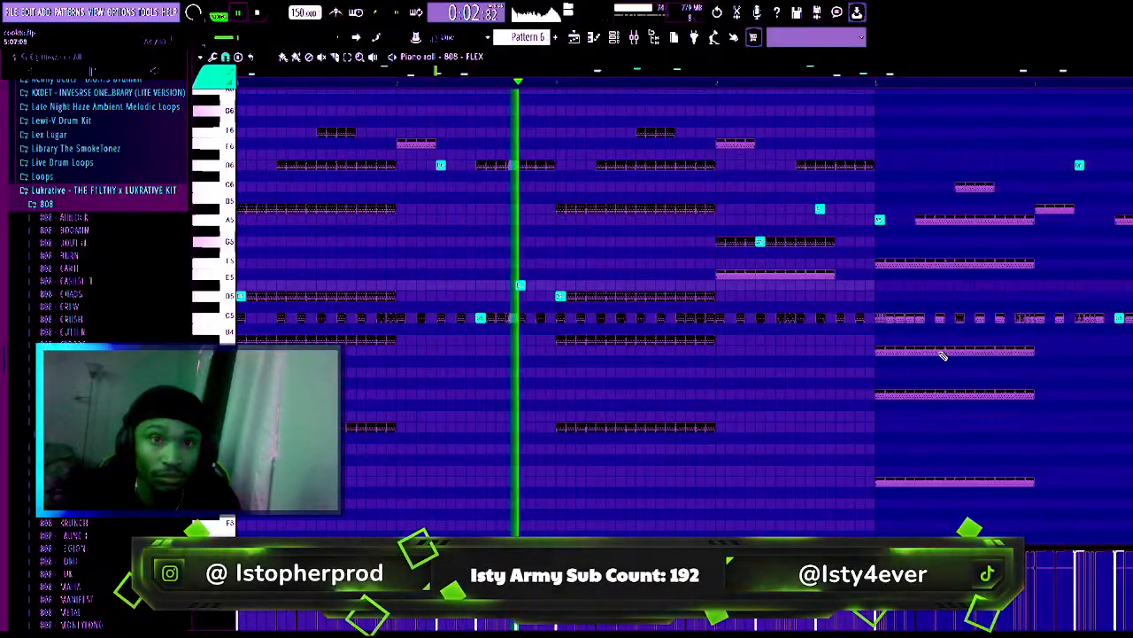
click(999, 351)
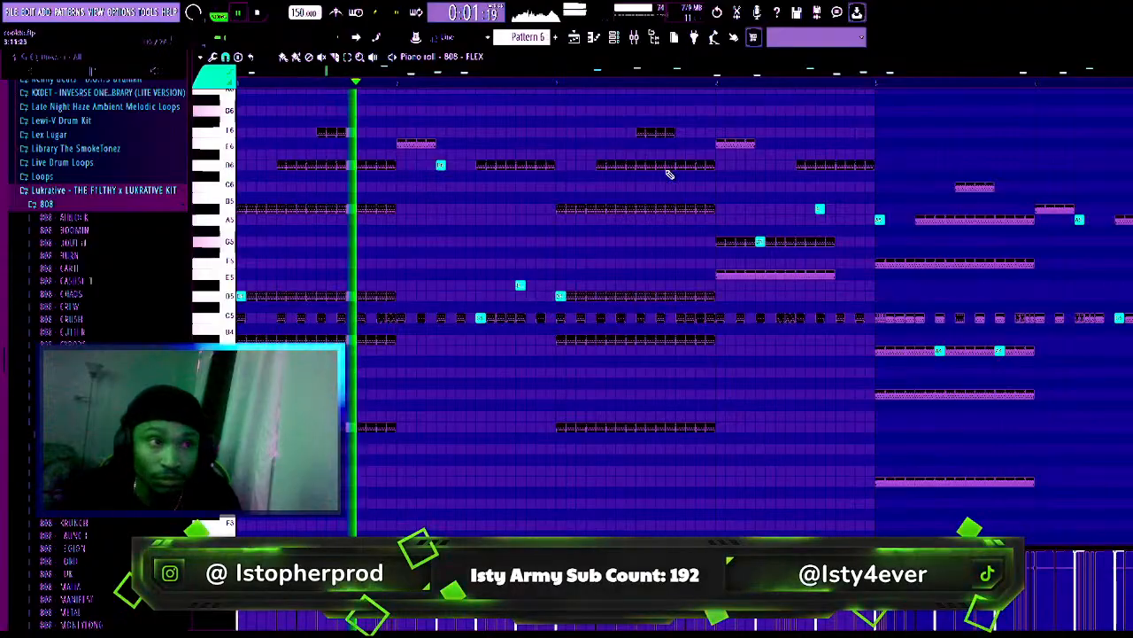
- Collapse the Lukrative kit's 808 folder and remove the 808's A5 note at the start of bar five
key(F6)
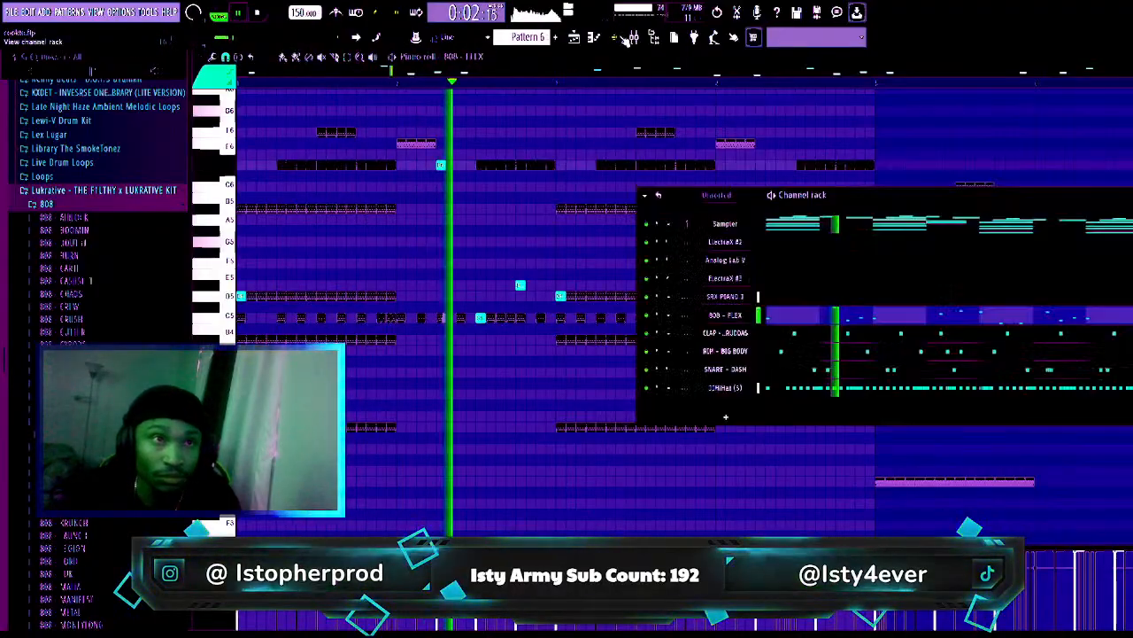
click(85, 204)
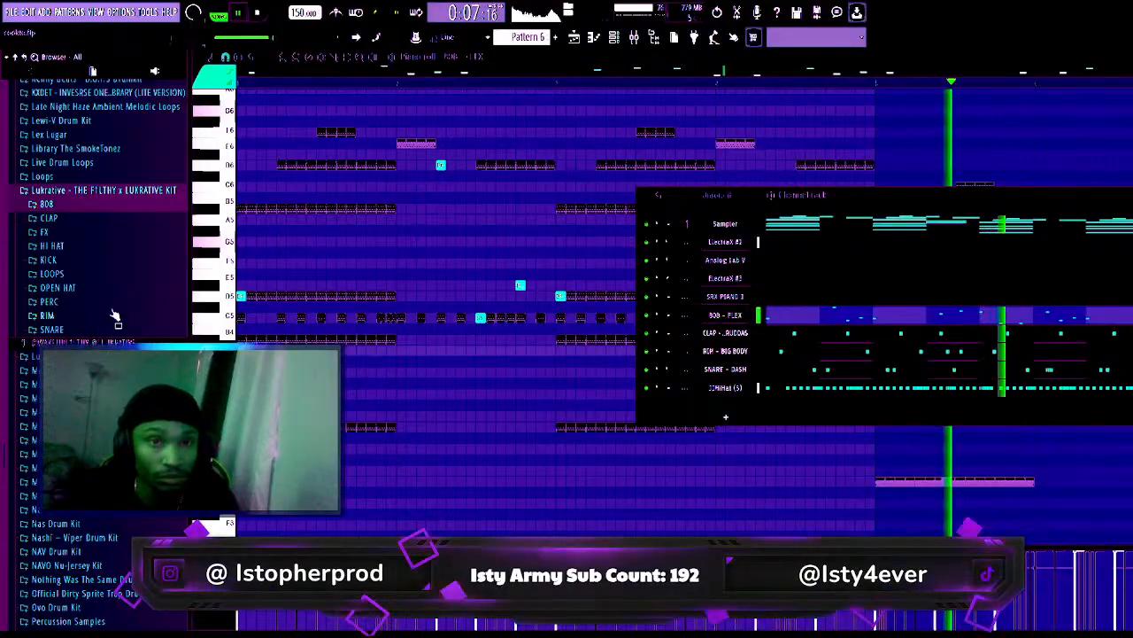
key(F6)
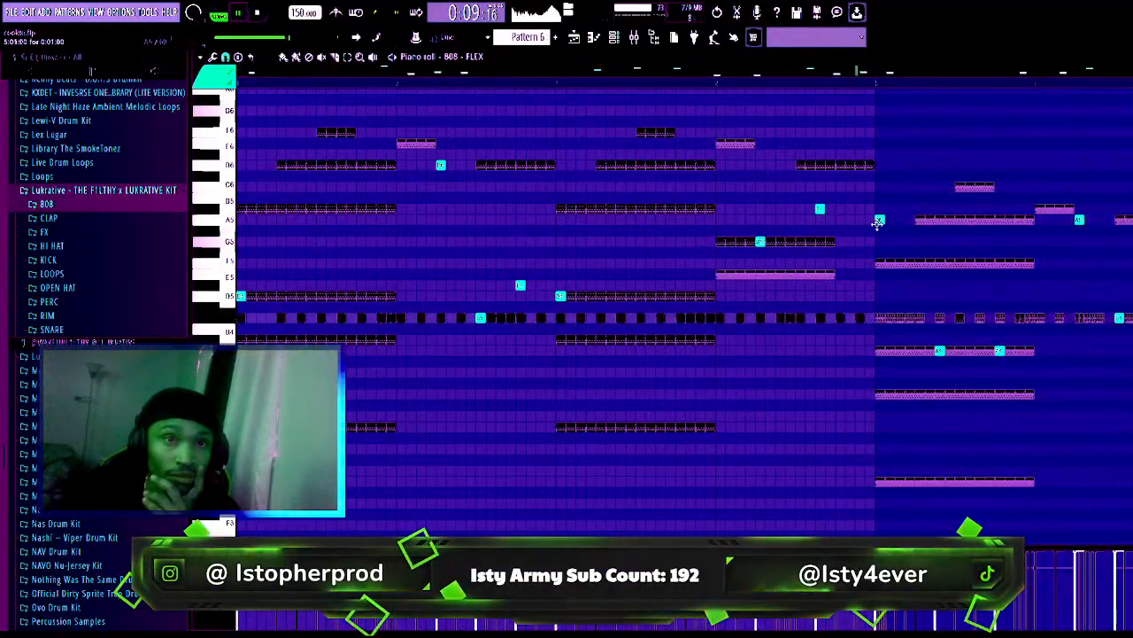
drag(879, 262, 879, 263)
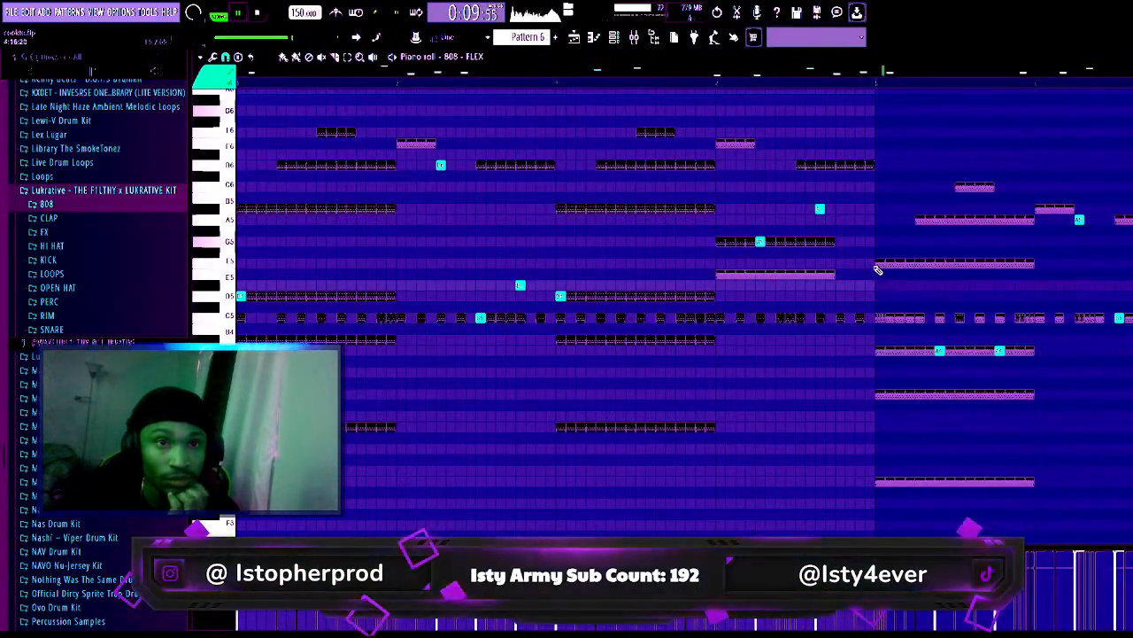
click(619, 37)
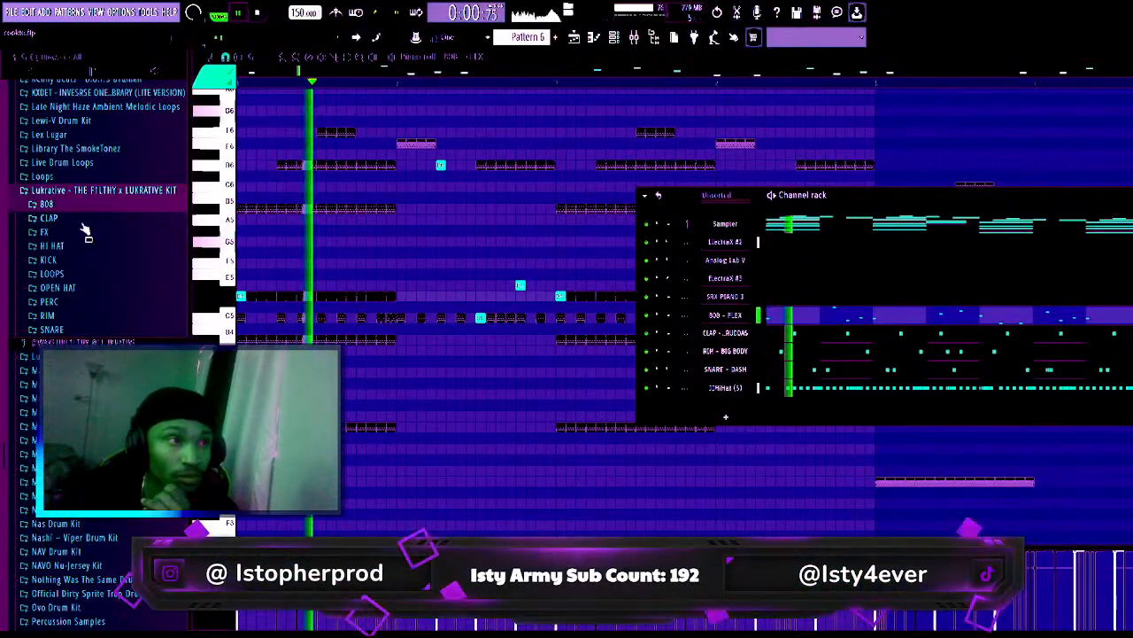
- Add Kick [ Zay ] from KBeaZy's Pacific Drumkit above the clap channel and place a C5 note at the start of bar one
scroll(84, 223, up, 4)
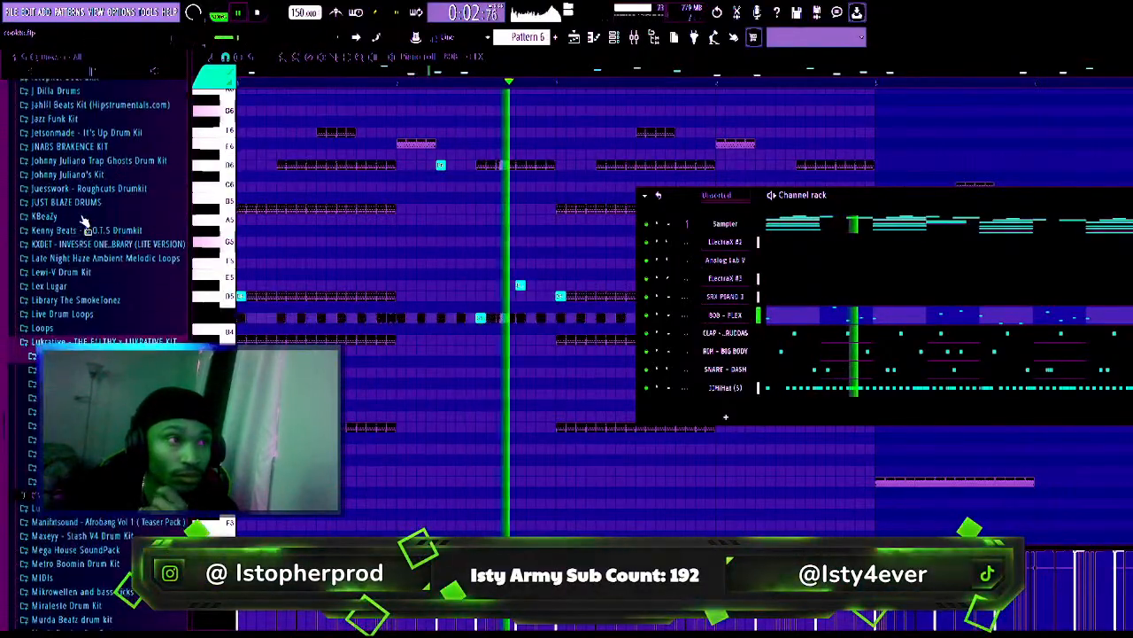
click(78, 218)
click(78, 247)
click(80, 301)
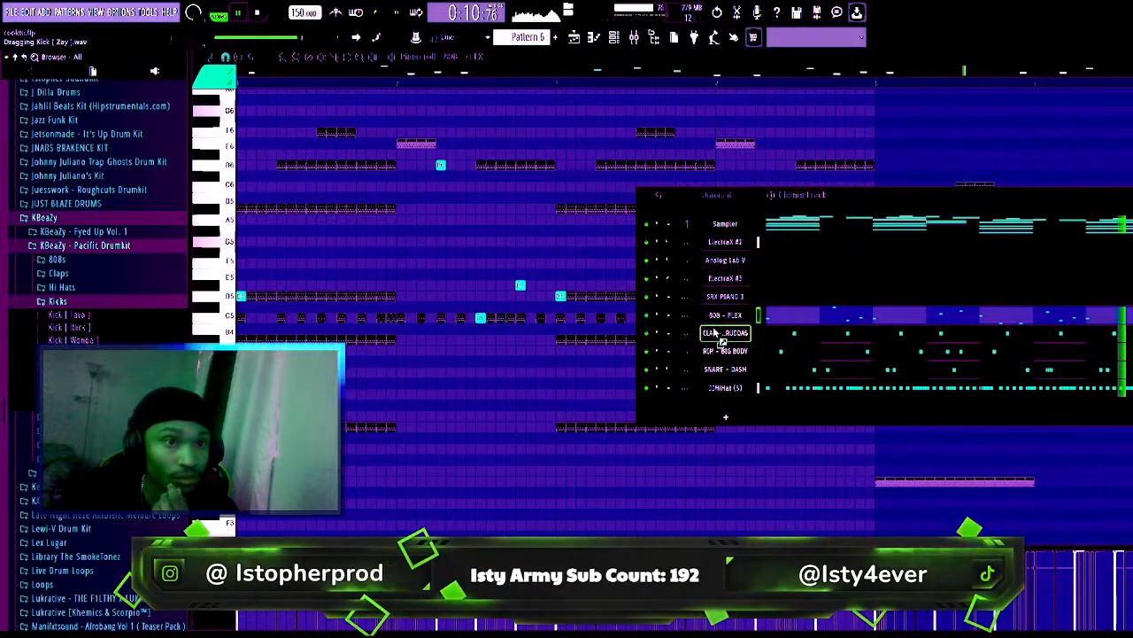
drag(715, 329, 387, 324)
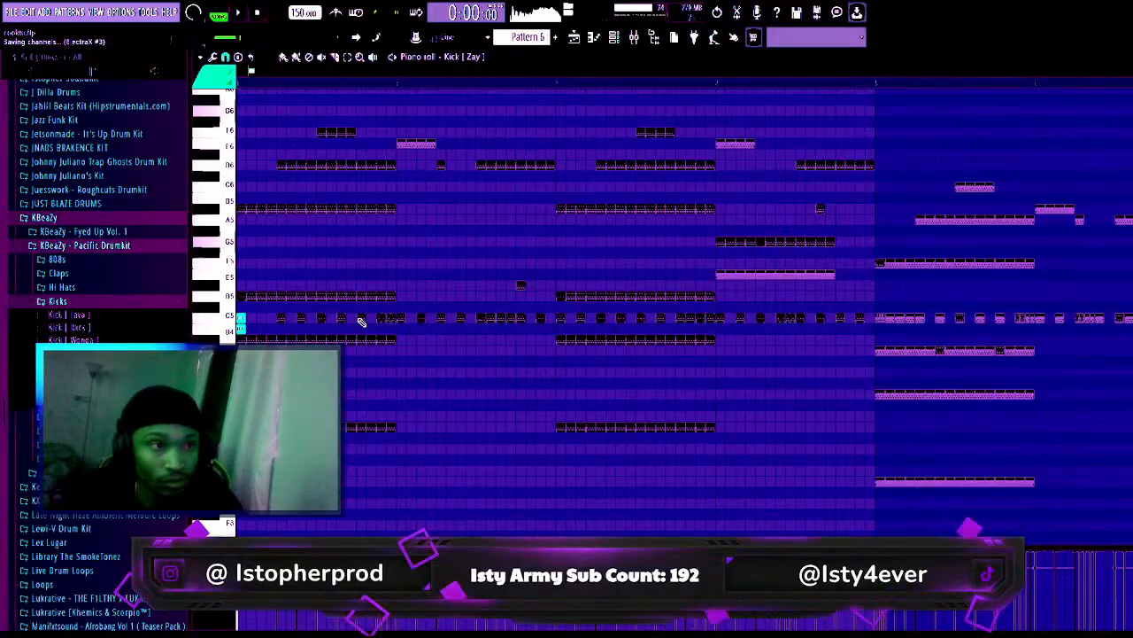
- Play the pattern and add C5 kick notes on bar two's fifth and ninth steps
key(space)
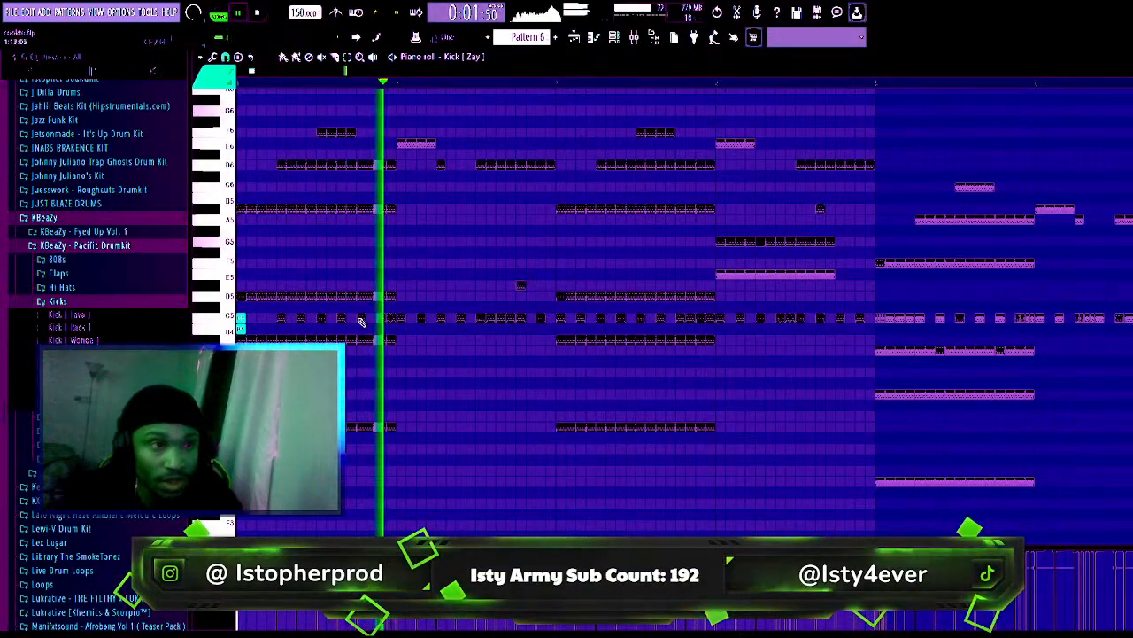
key(space)
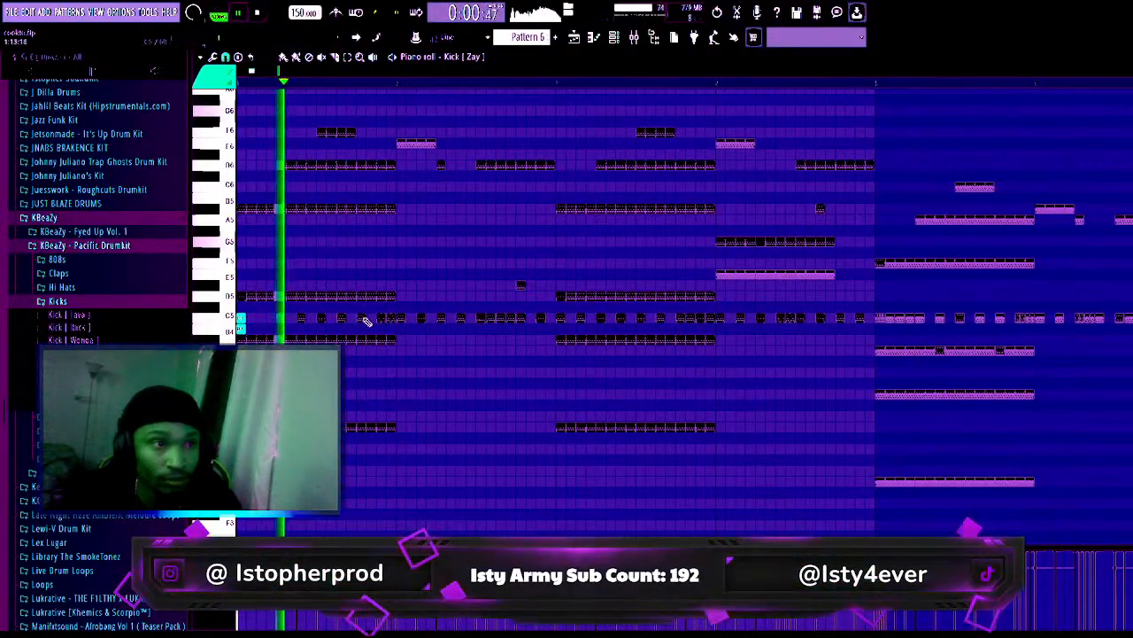
click(440, 324)
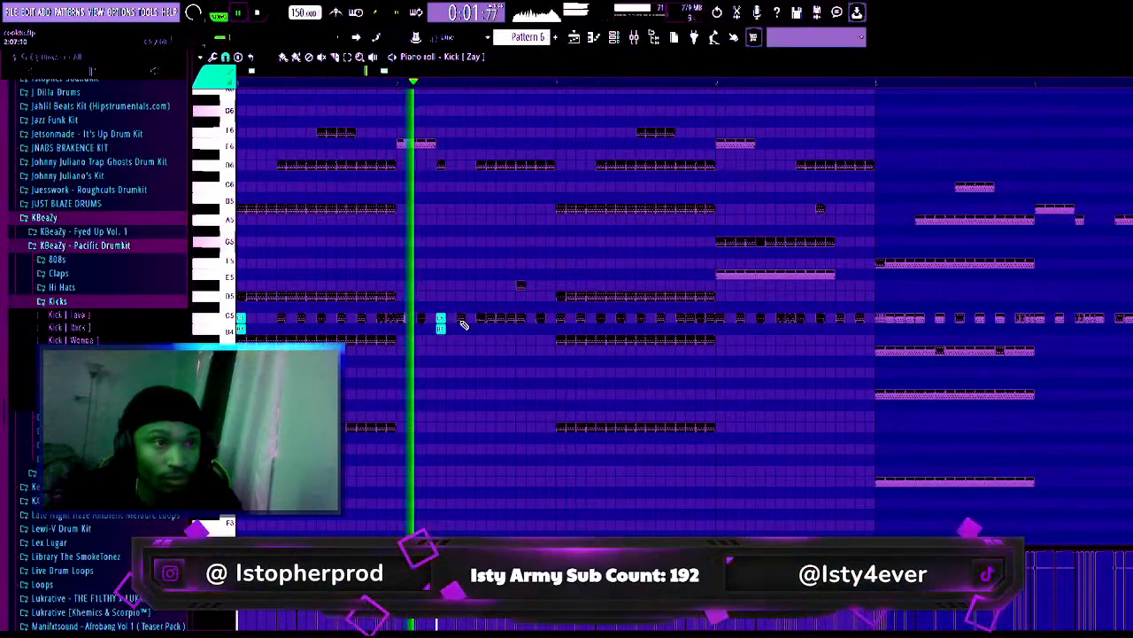
key(space)
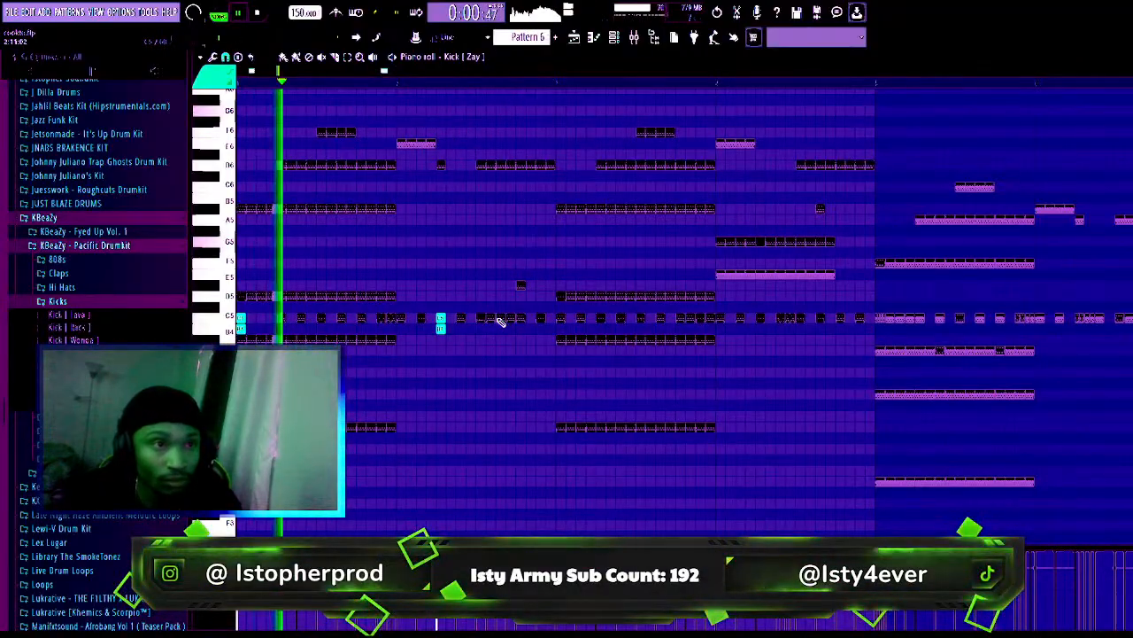
click(481, 318)
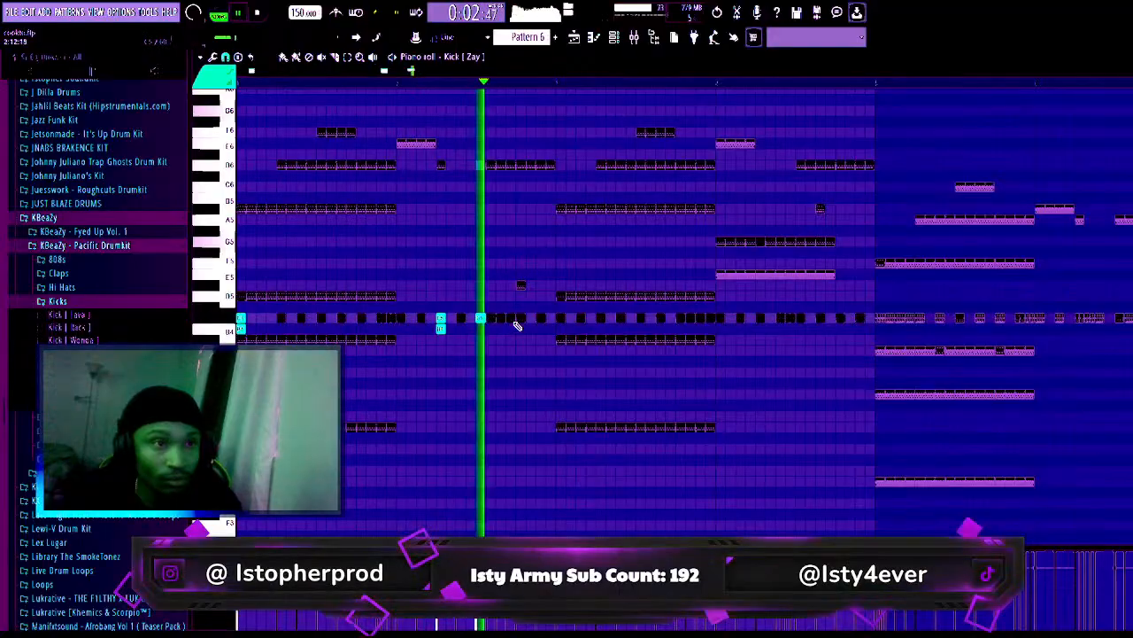
- Add kicks on bar two's thirteenth step, bar three's first and bar four's fifth and eleventh, extending the line through bars five to eight
click(521, 320)
click(561, 319)
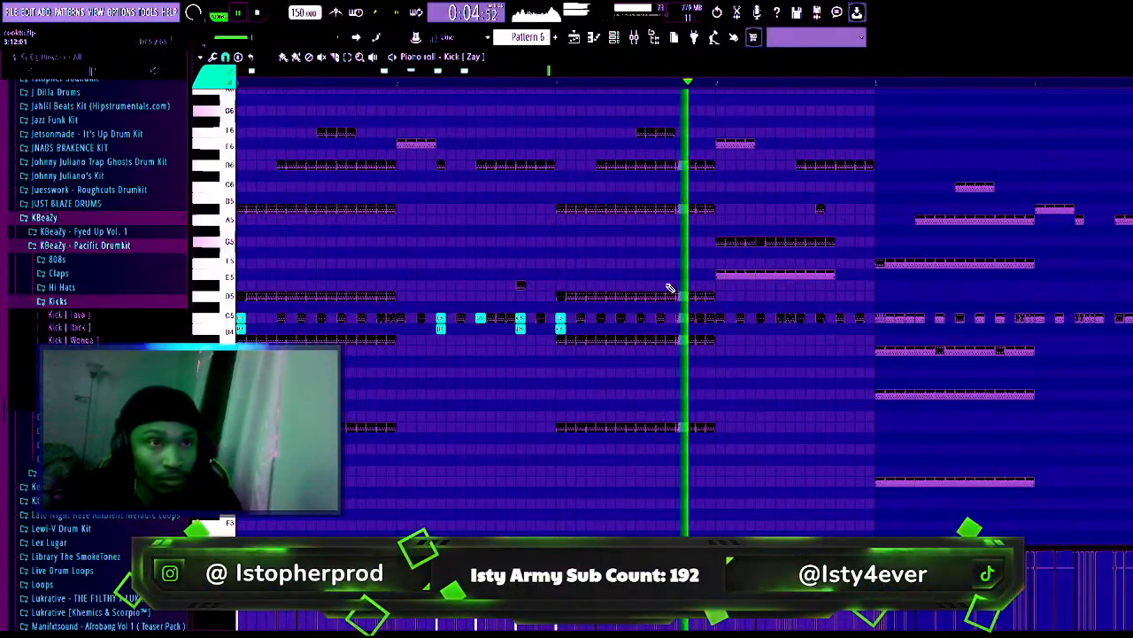
click(760, 319)
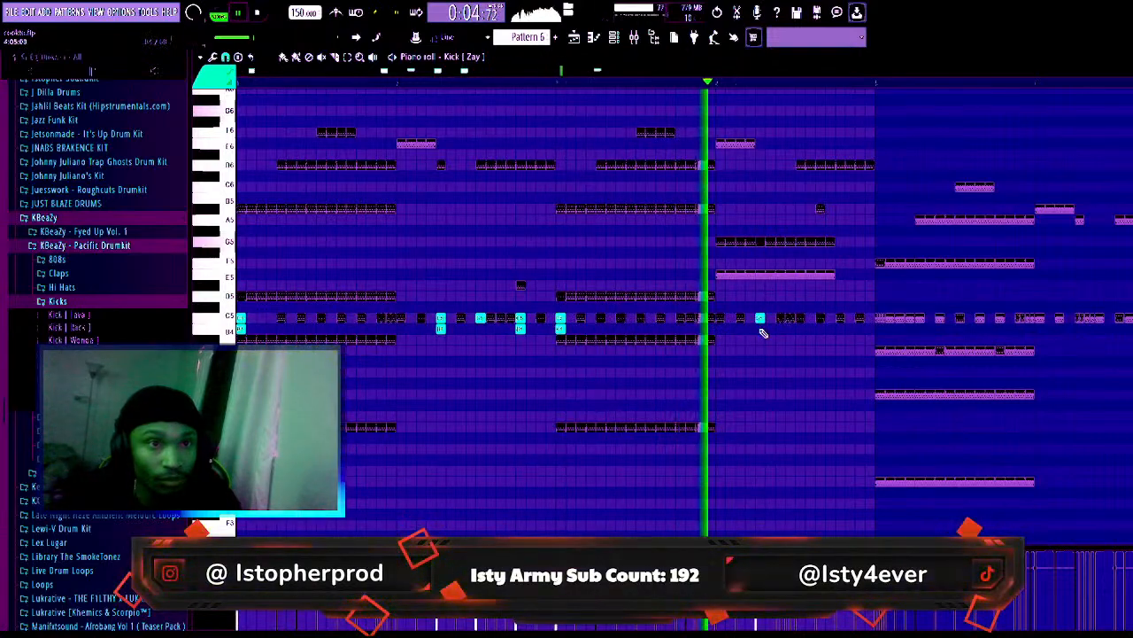
click(820, 320)
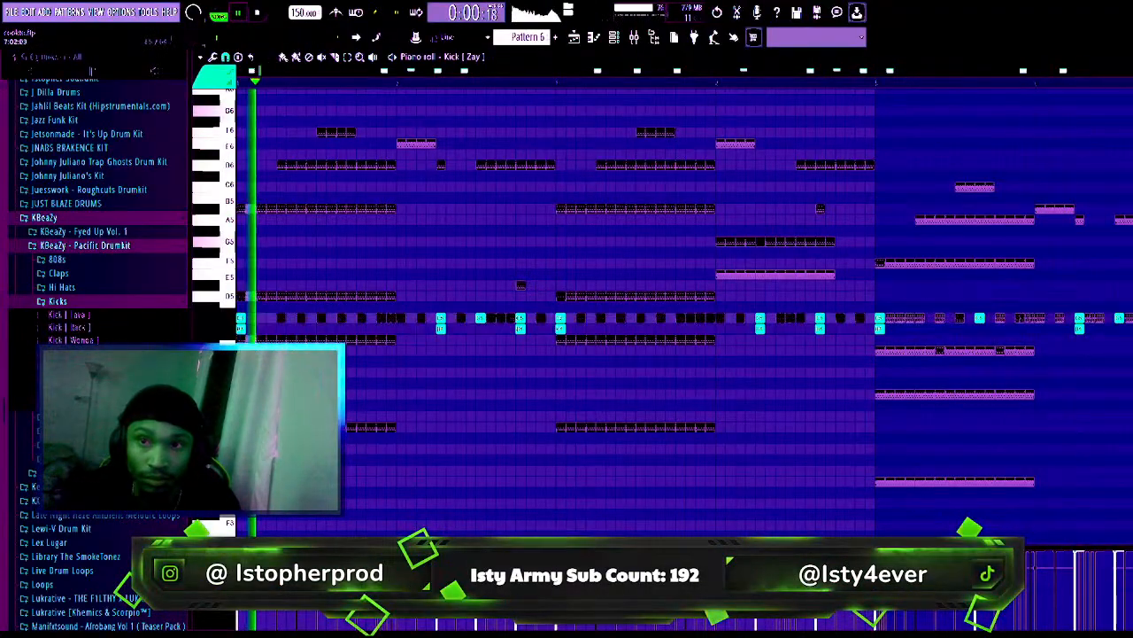
- Browse the KBeaZy kits' percussion and add perc [ sticky ] from Fyed Up Vol. 1 as a new channel
click(613, 50)
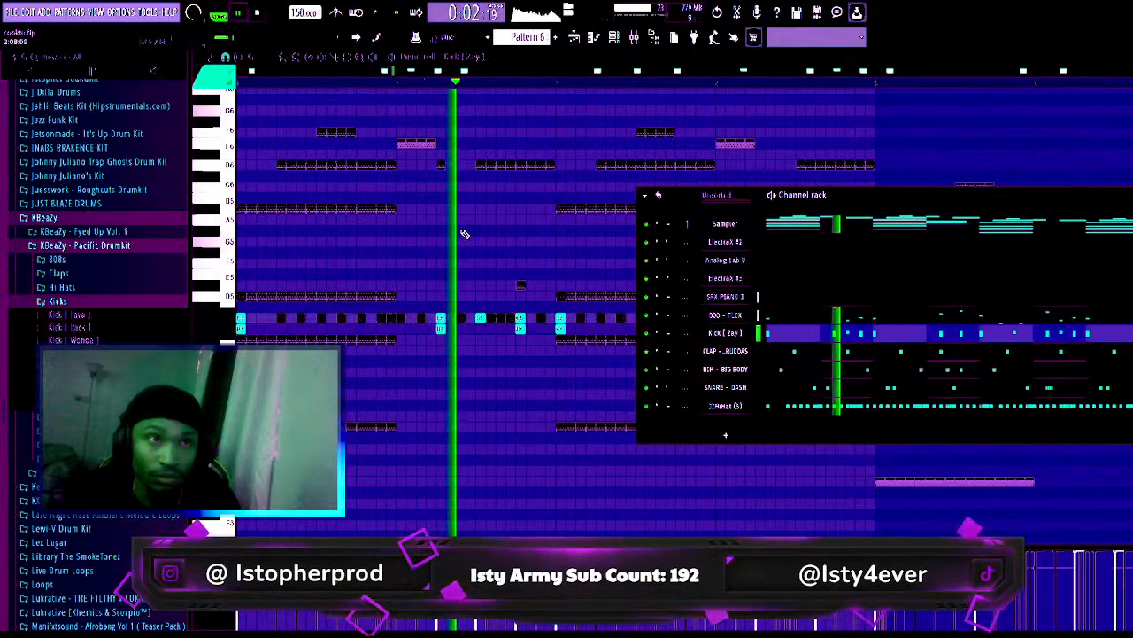
click(100, 304)
click(95, 332)
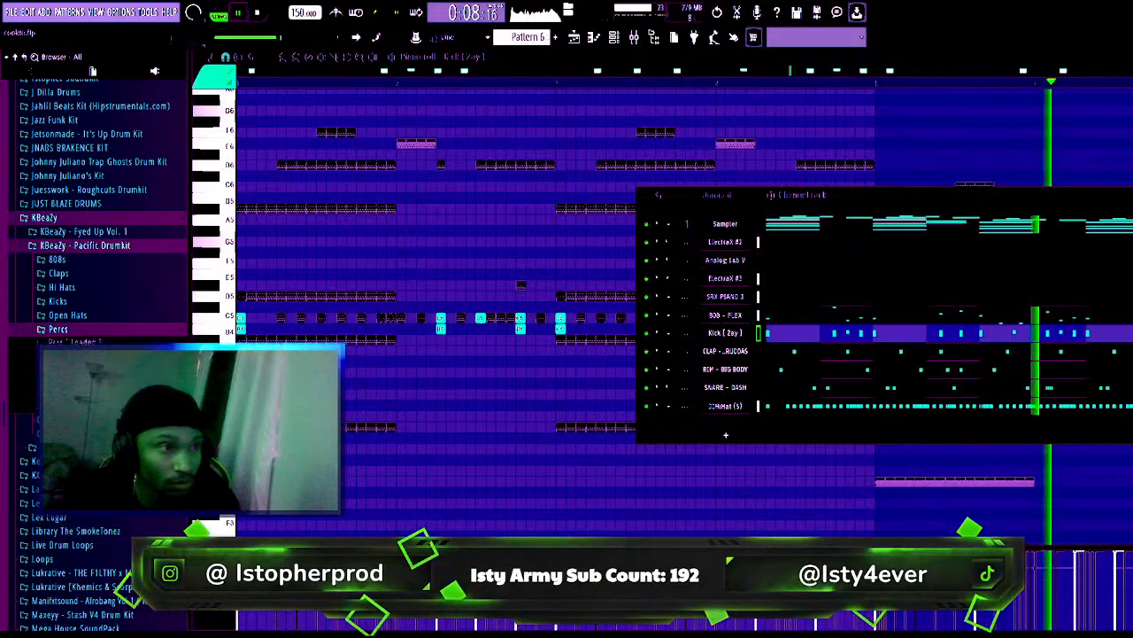
click(90, 248)
click(98, 261)
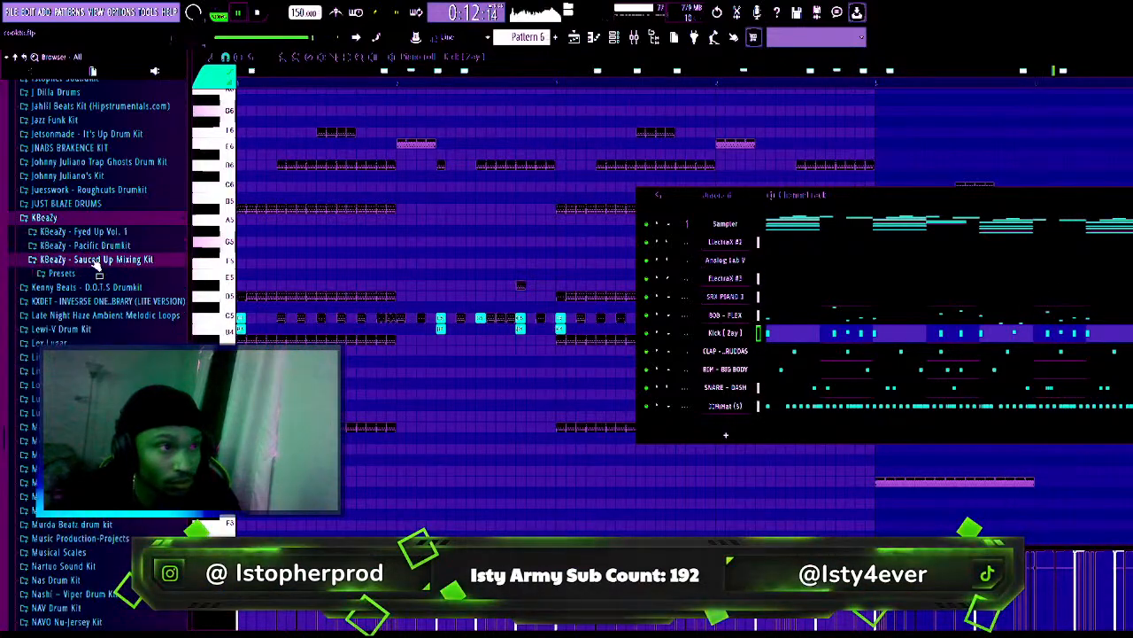
click(95, 232)
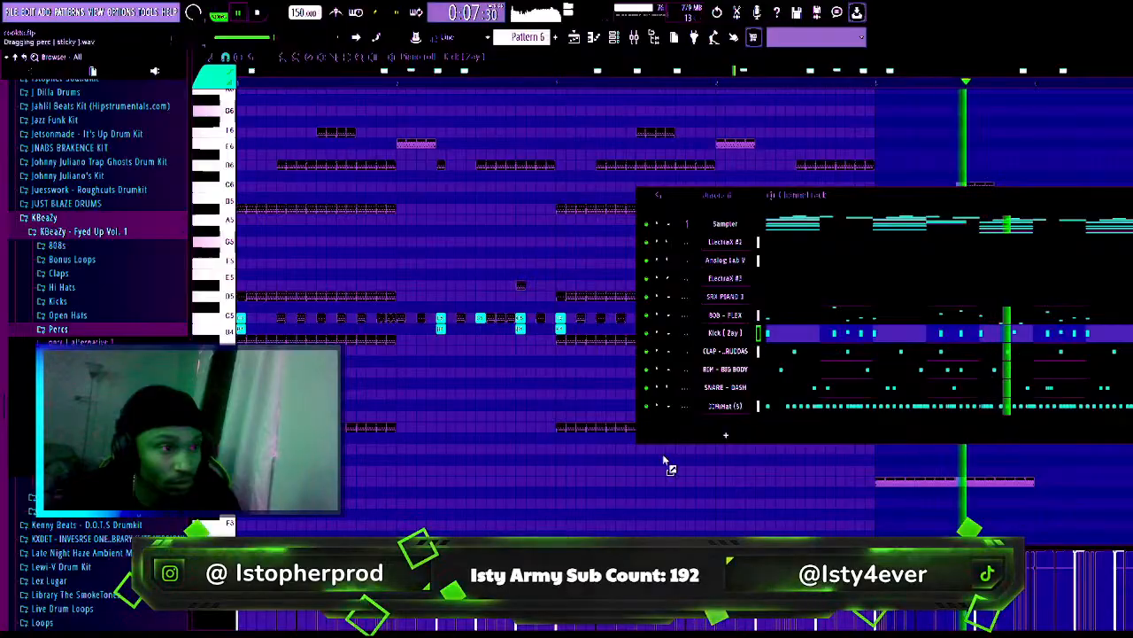
- Add C5 perc notes on bar one's third step and bar four's third and fourth steps, and duplicate the four bars into bars five to eight
click(275, 310)
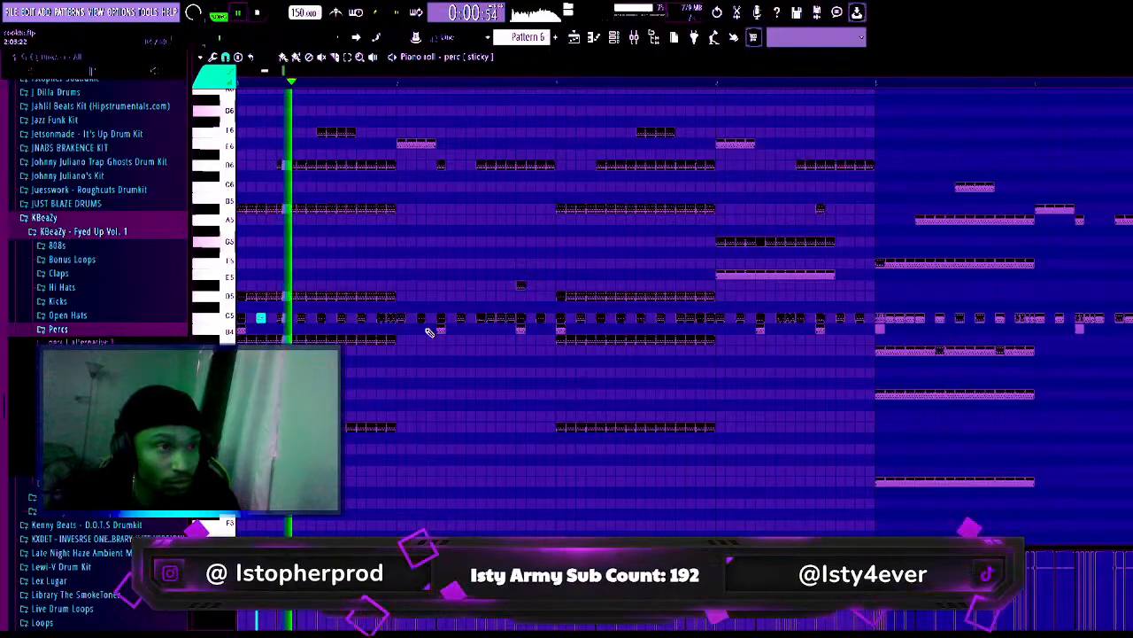
drag(690, 320, 751, 318)
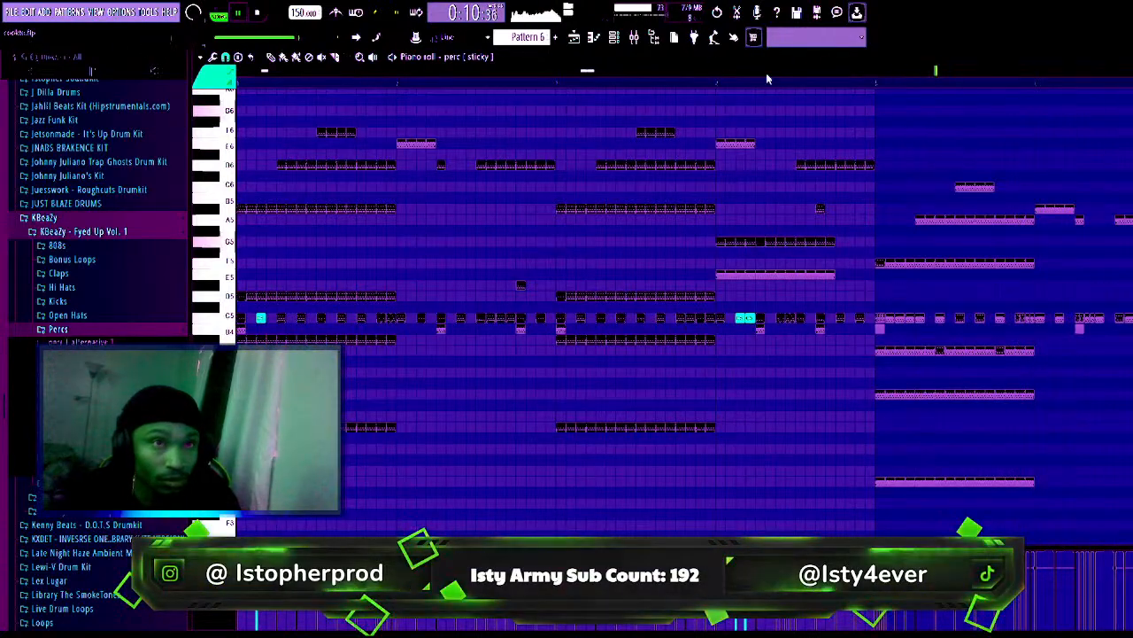
drag(875, 89, 62, 124)
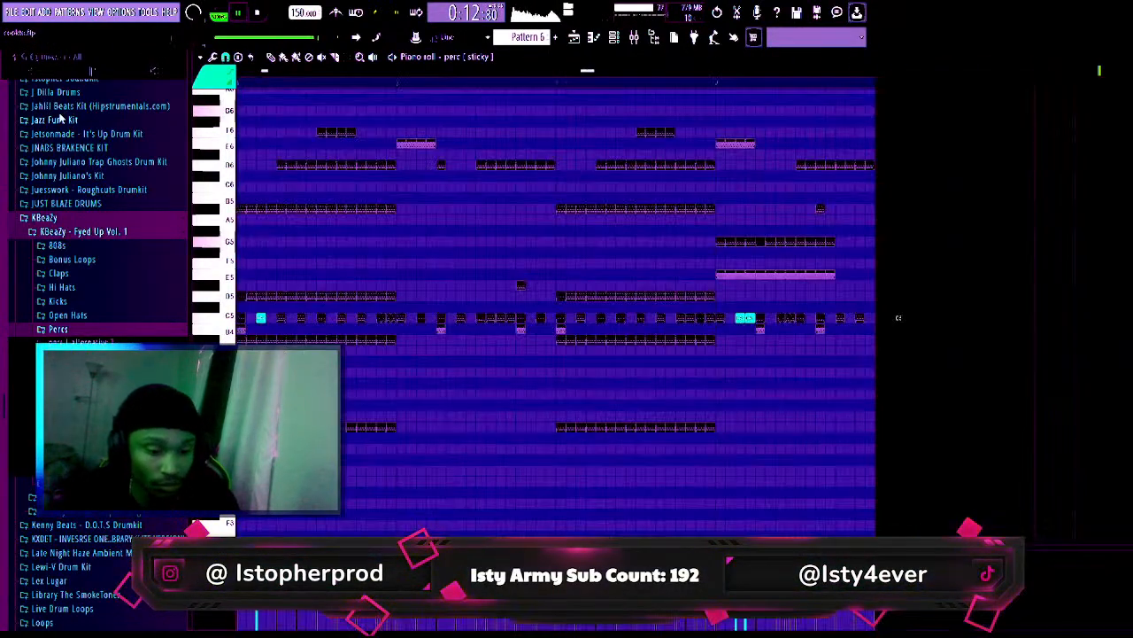
key(space)
click(930, 89)
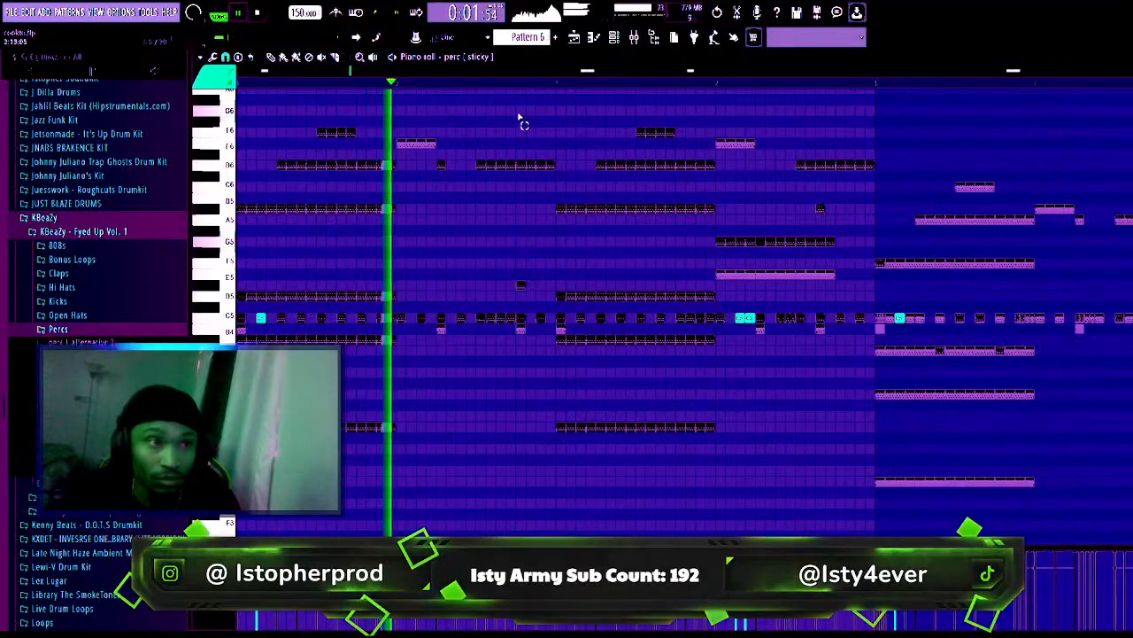
- Add open hat [ hammer ] from the Fyed Up Vol. 1 Open Hats folder as a new channel
click(615, 39)
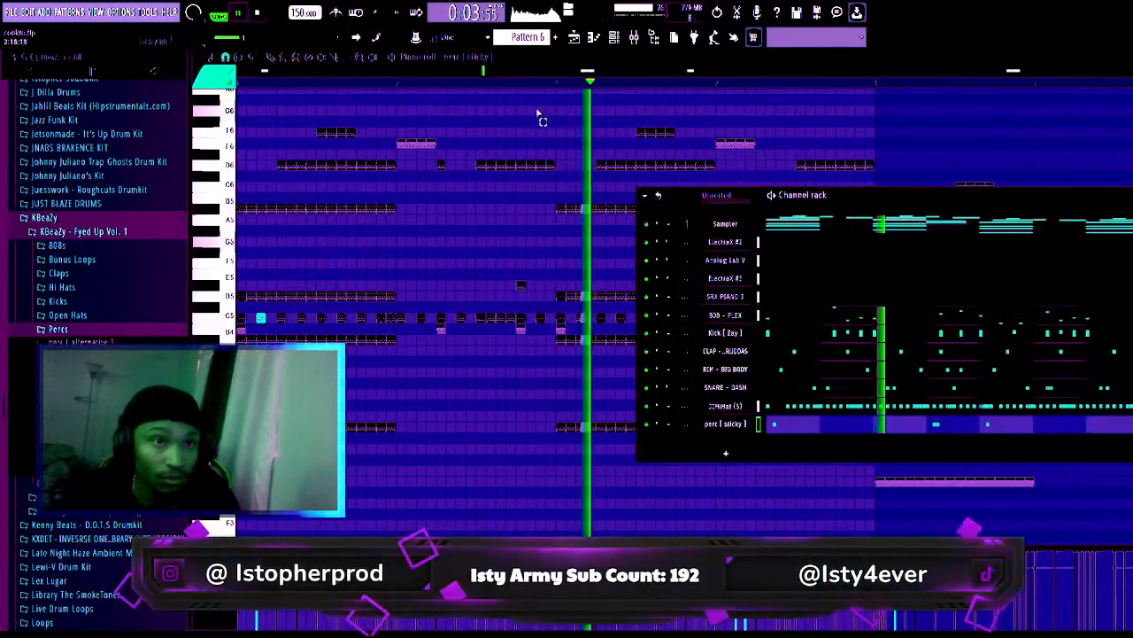
click(95, 316)
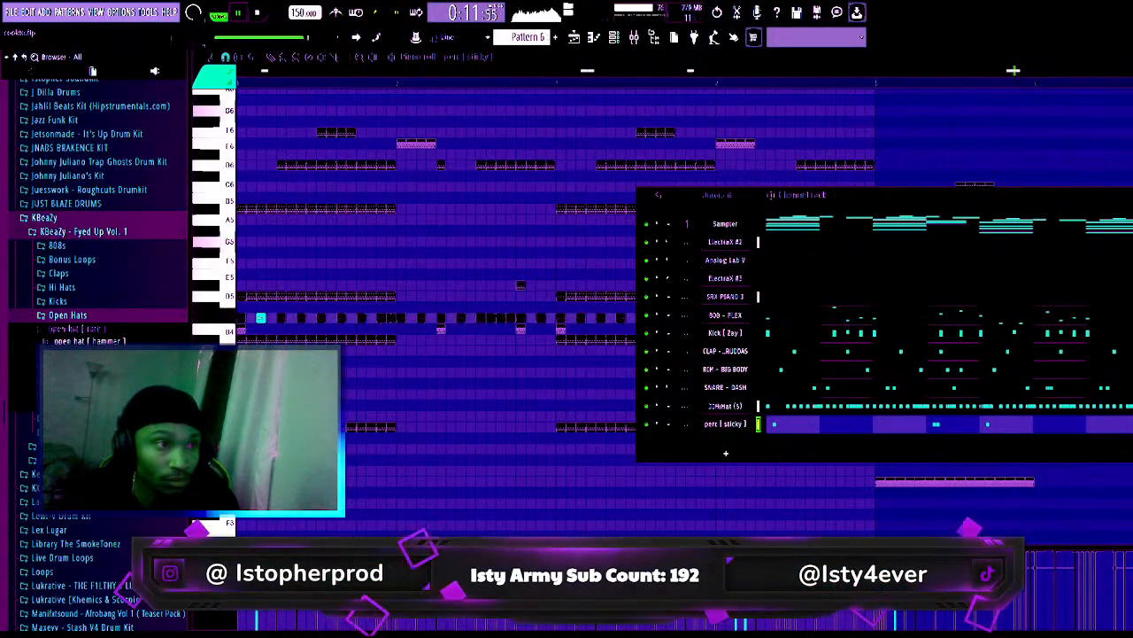
drag(719, 450, 721, 451)
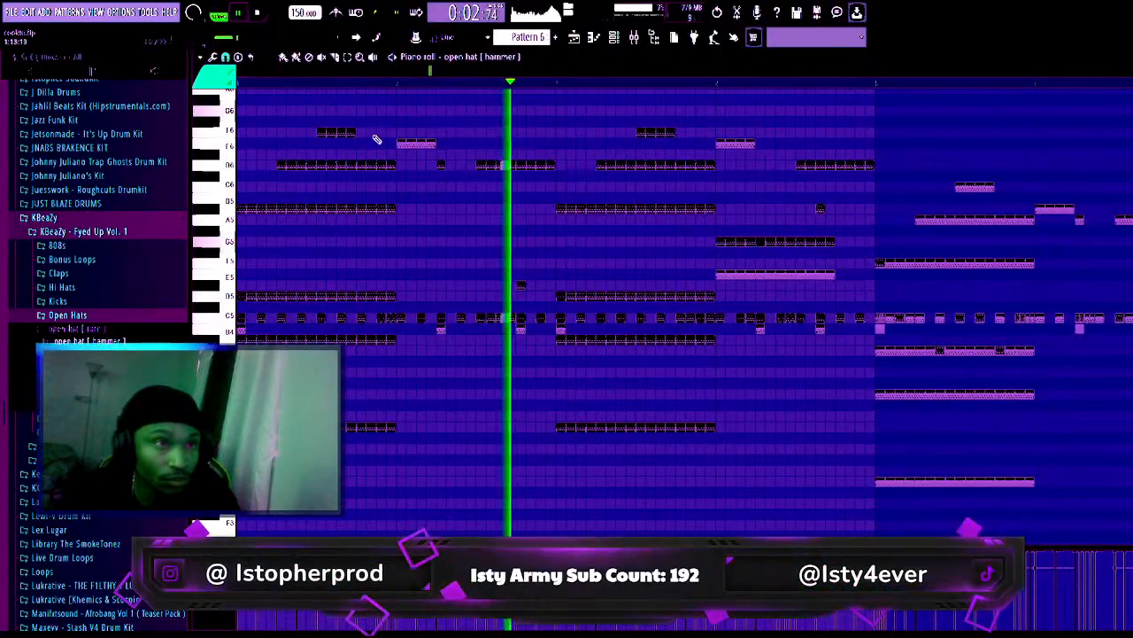
- Place two-step C5 open hats on bar two's thirteenth step and bar four's first and fifth steps, and repeat them in bars five to eight
click(523, 319)
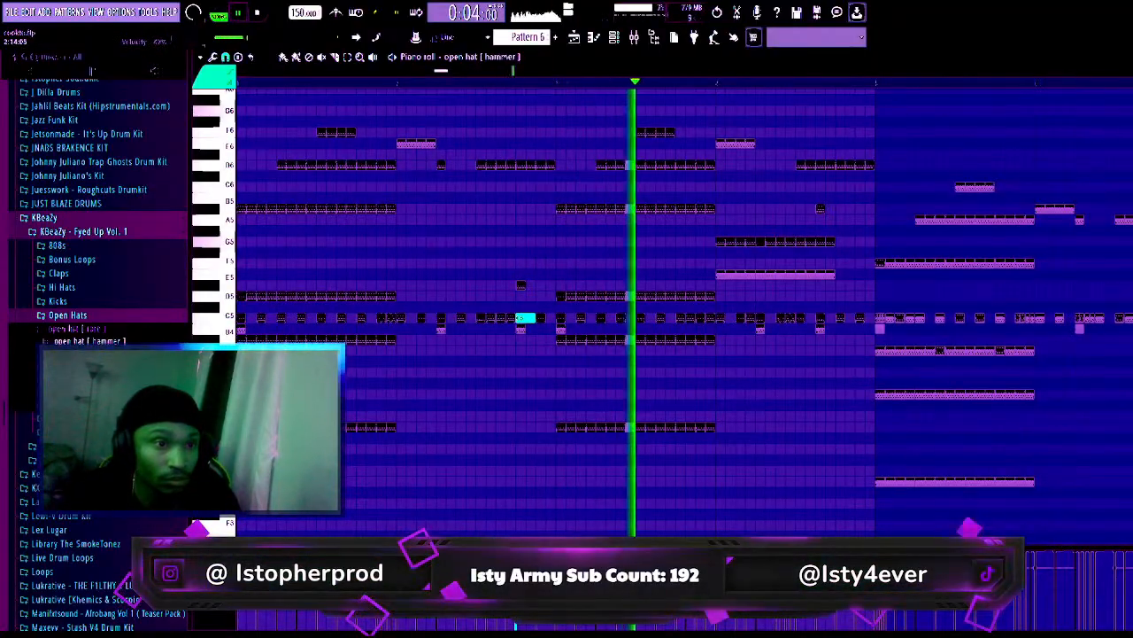
click(770, 319)
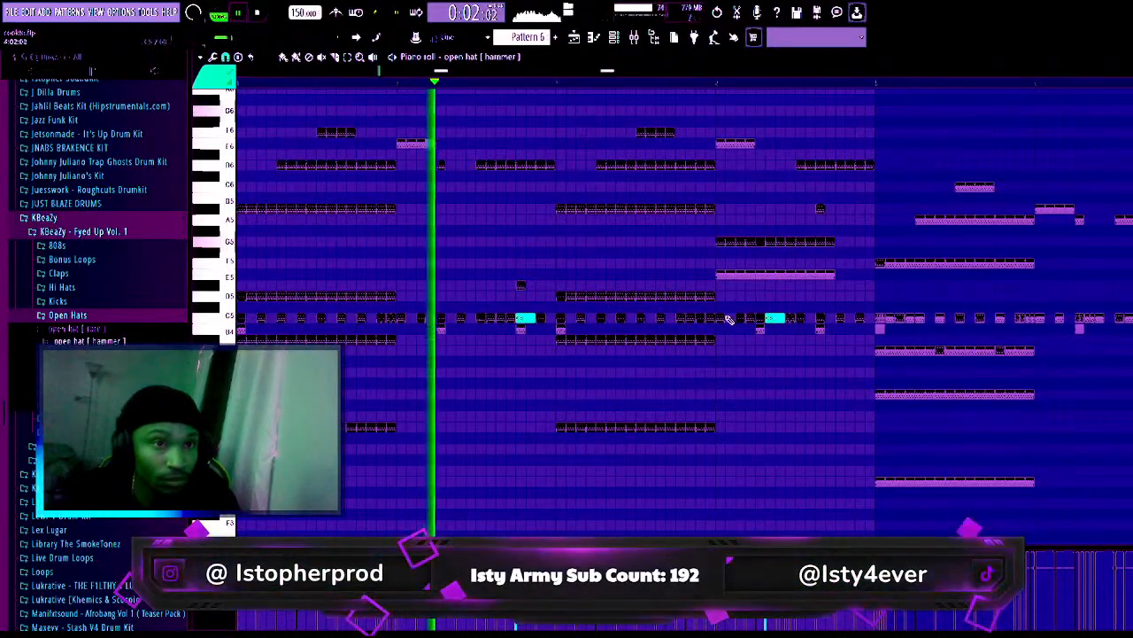
click(732, 318)
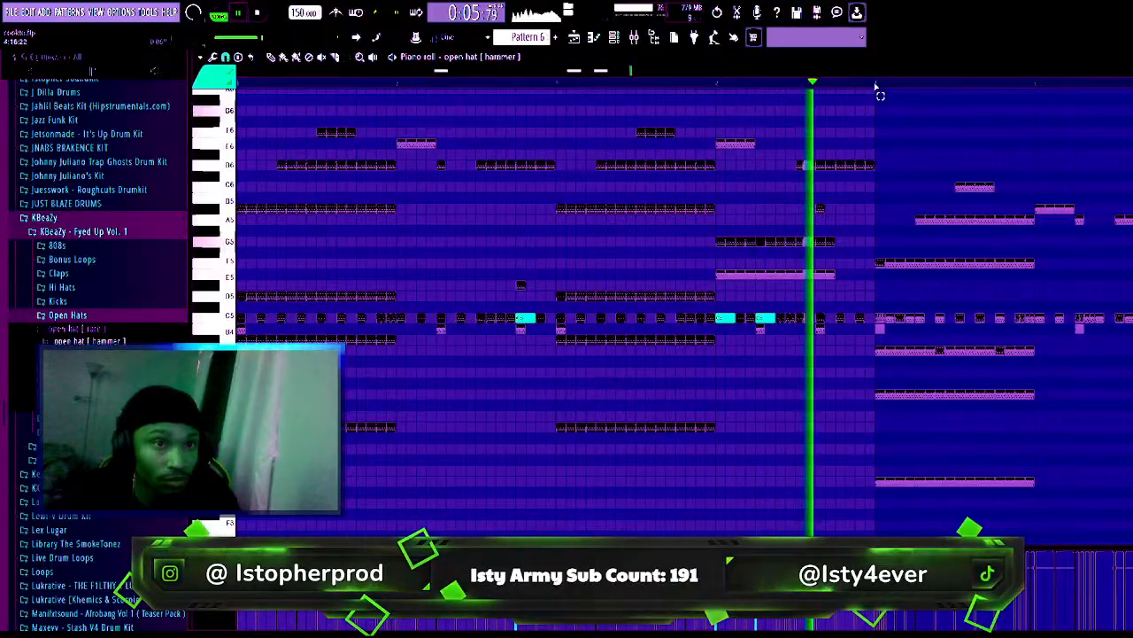
key(space)
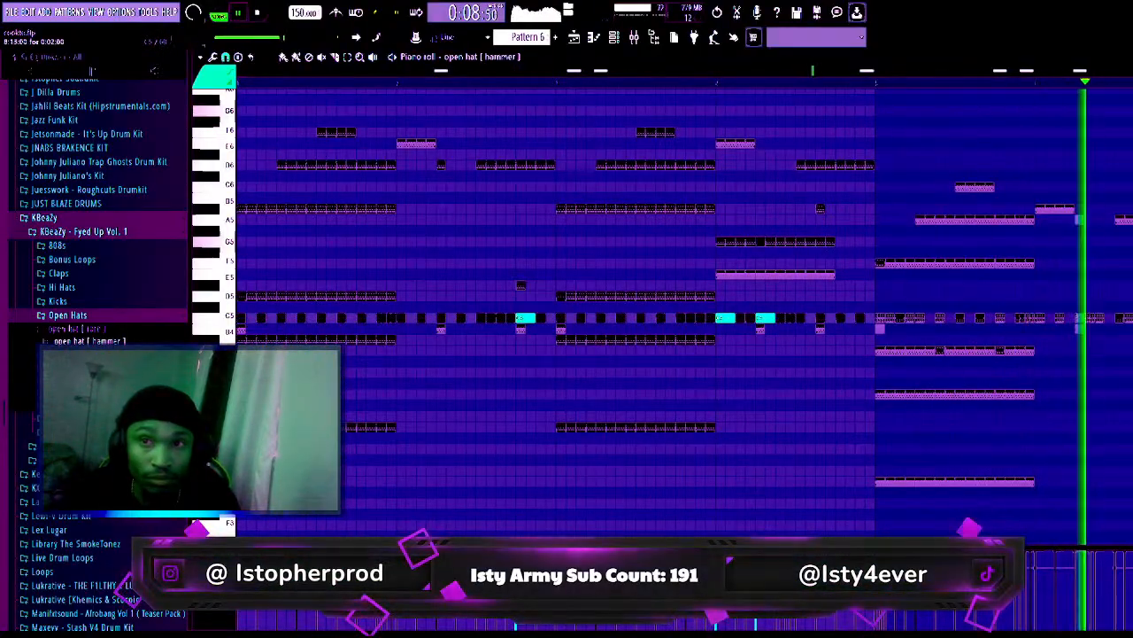
- Add SCORPIO - HELLCAT (OPEN HAT) from Lukrative [Khemics & Scorpio] as a new channel, with C5 notes on bar one's first and ninth steps
click(612, 40)
click(77, 317)
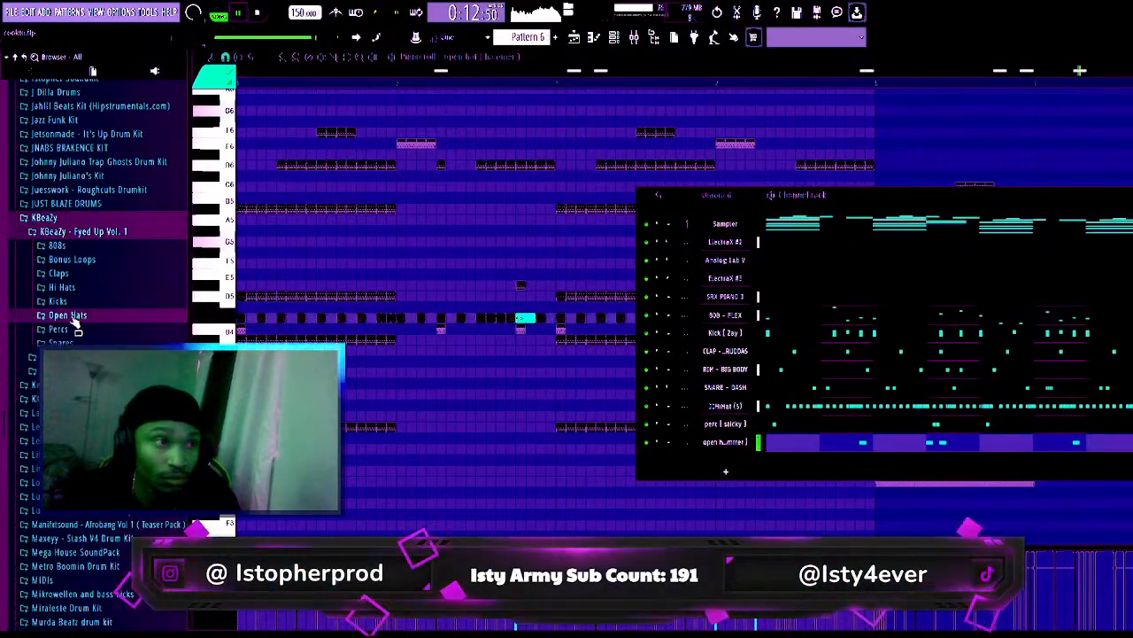
scroll(77, 330, down, 4)
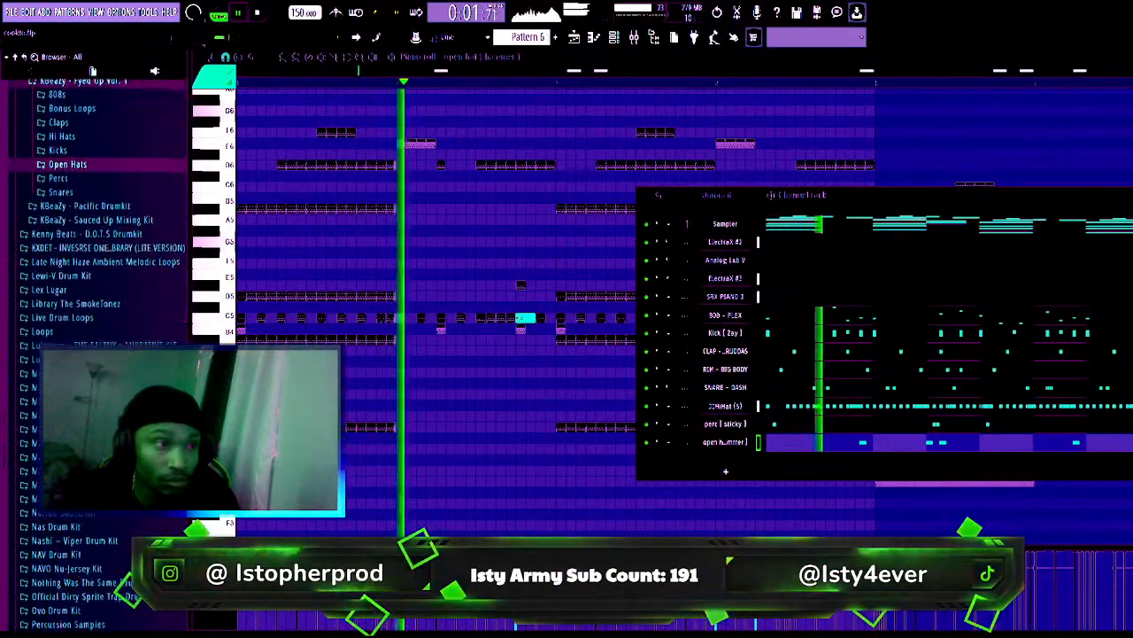
click(92, 73)
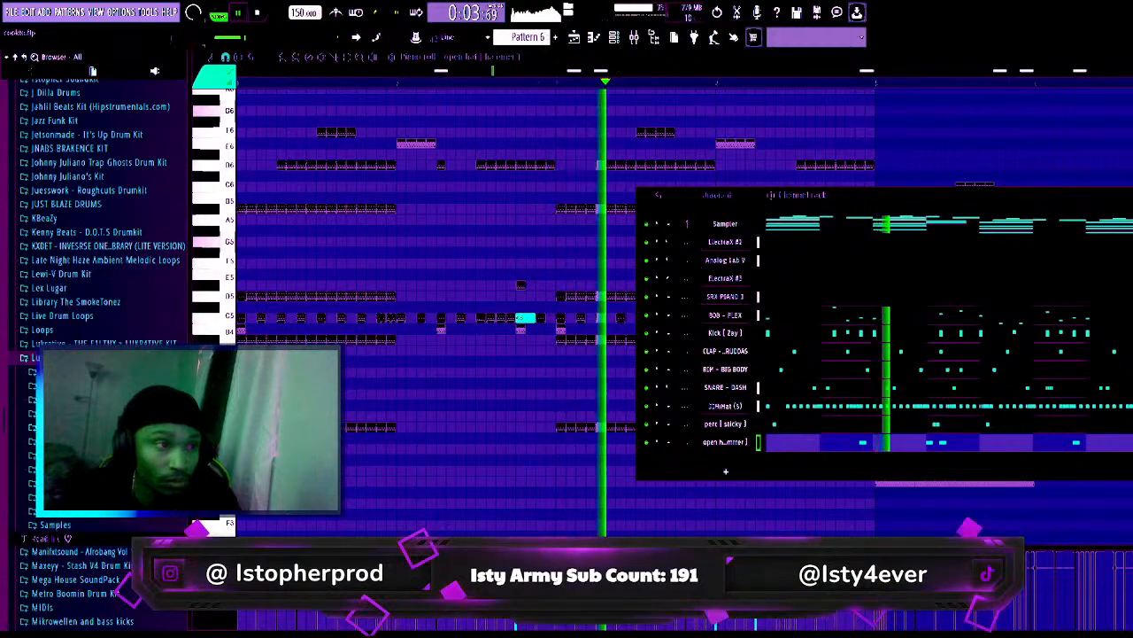
click(71, 441)
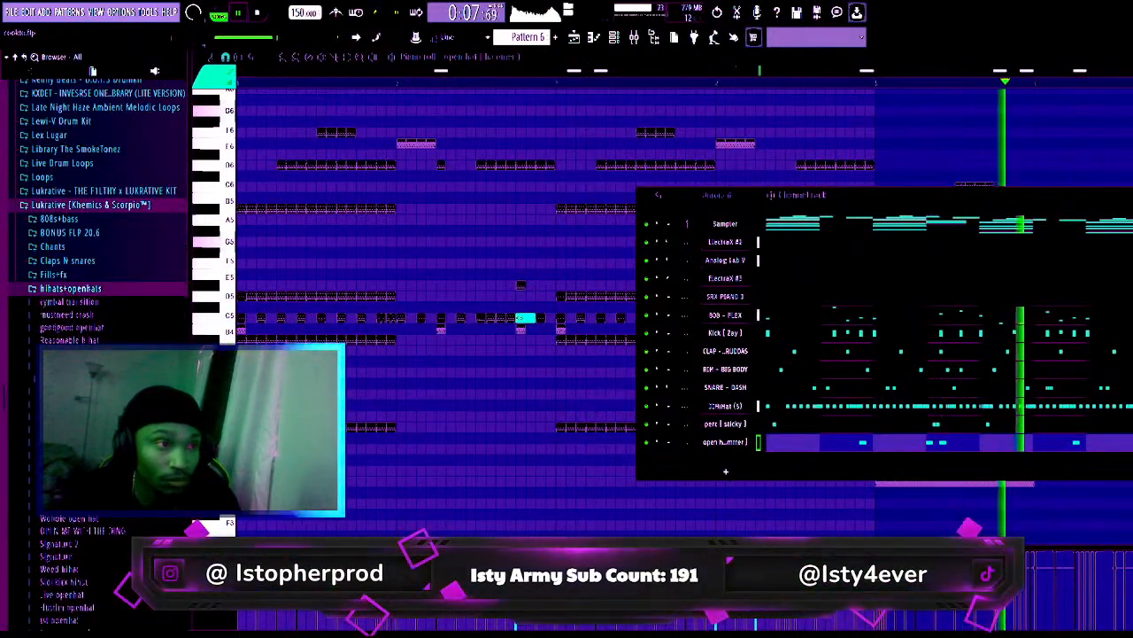
drag(70, 441, 717, 447)
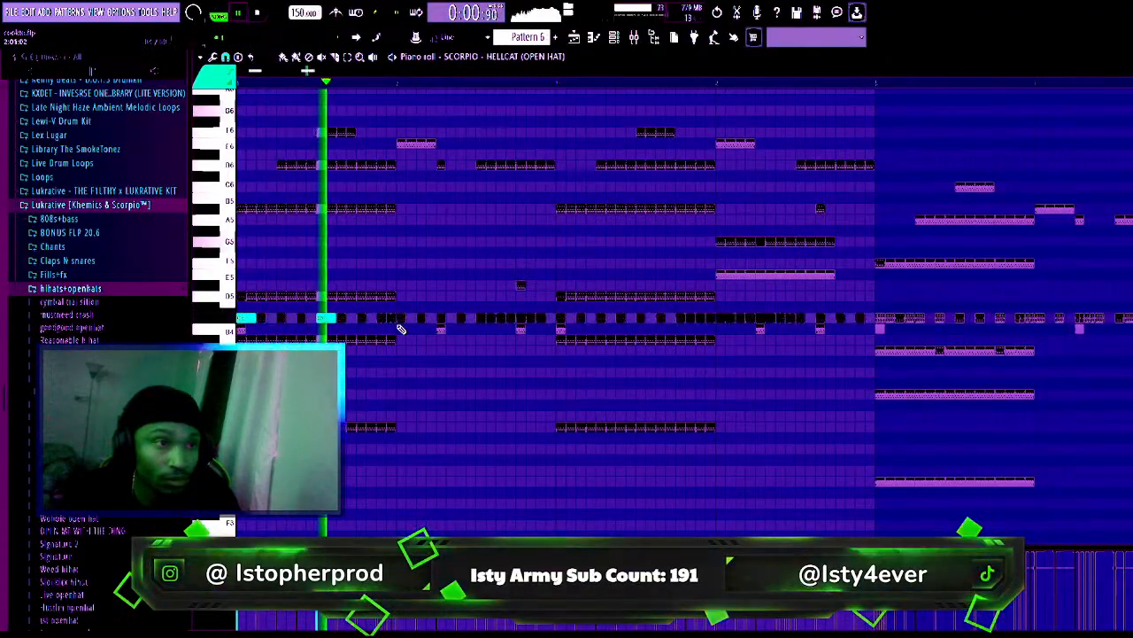
- Place a four-step HELLCAT note on bar two's third step, continue the open hat line through bar eight, and play the pattern
click(479, 321)
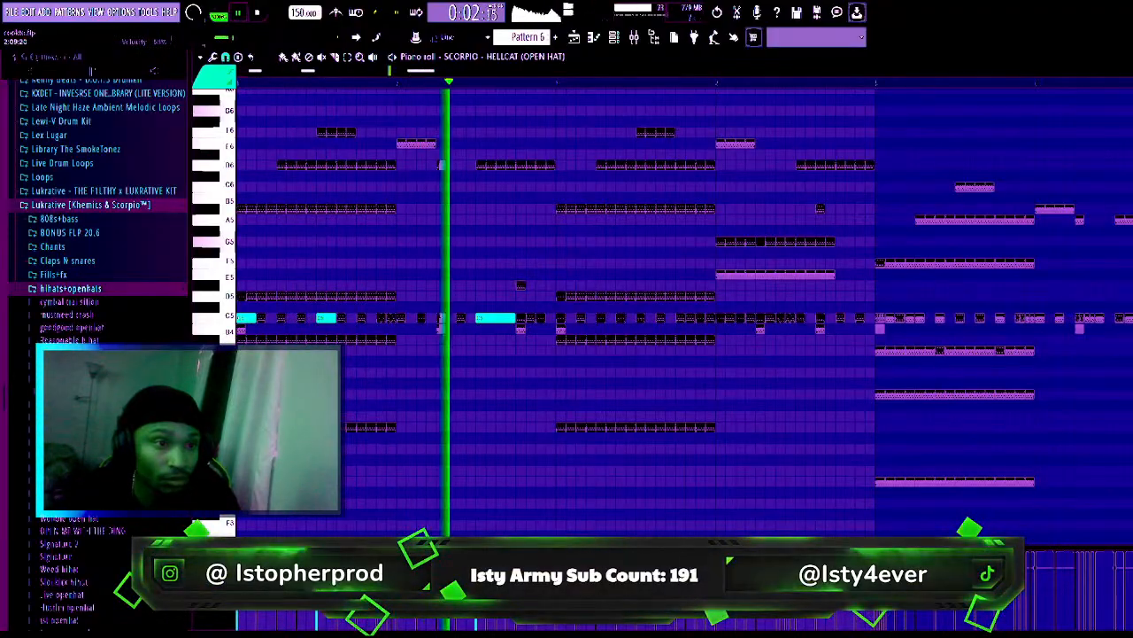
drag(501, 320, 490, 322)
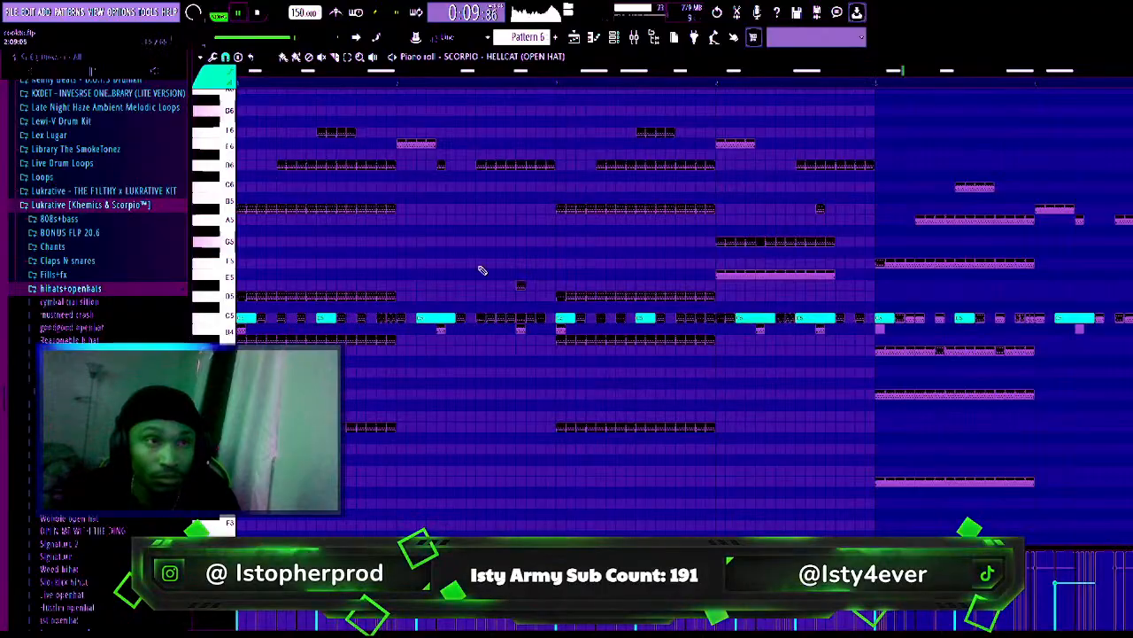
key(F6)
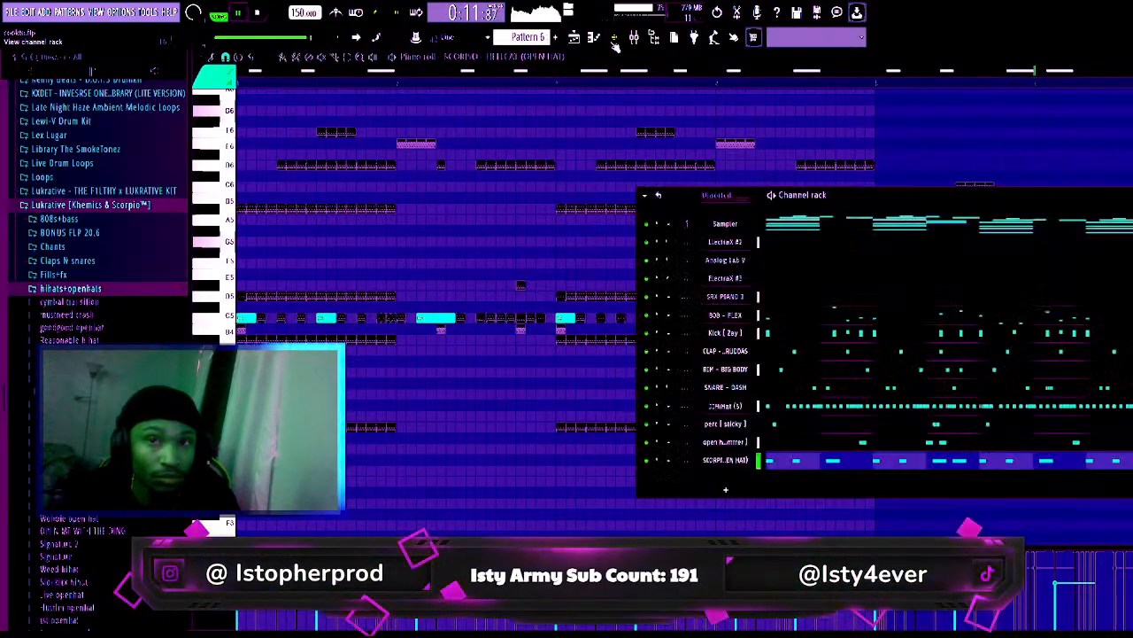
key(space)
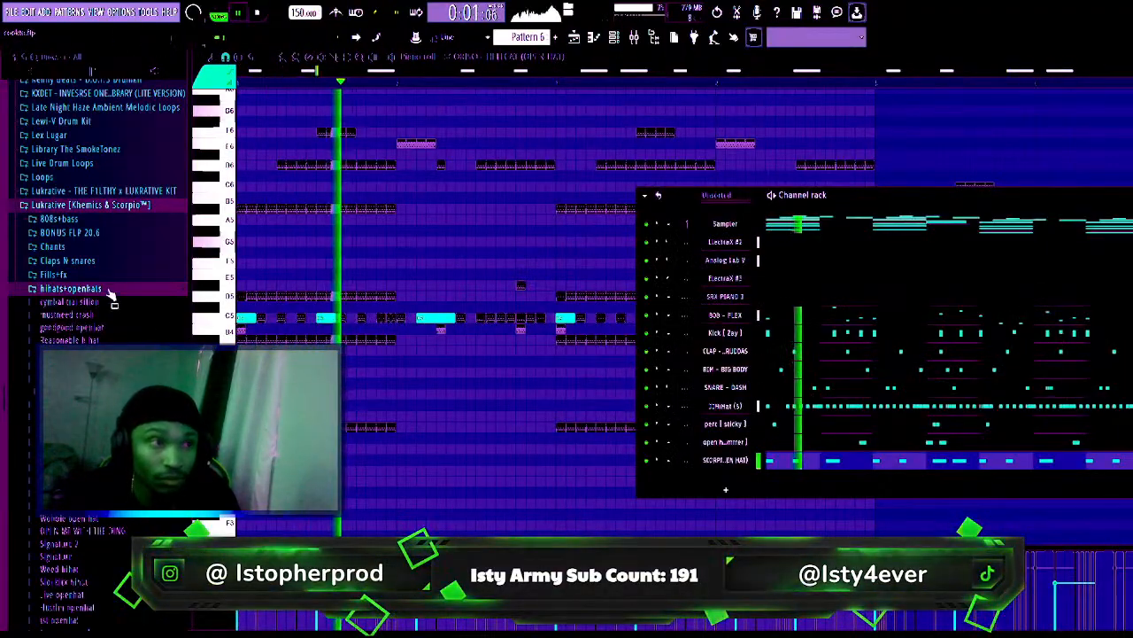
- Add Signature OPENHAT from hihats+openhats as a channel, with four-step C5 notes on the thirteenth step of bars two, four, six and eight
scroll(105, 325, down, 6)
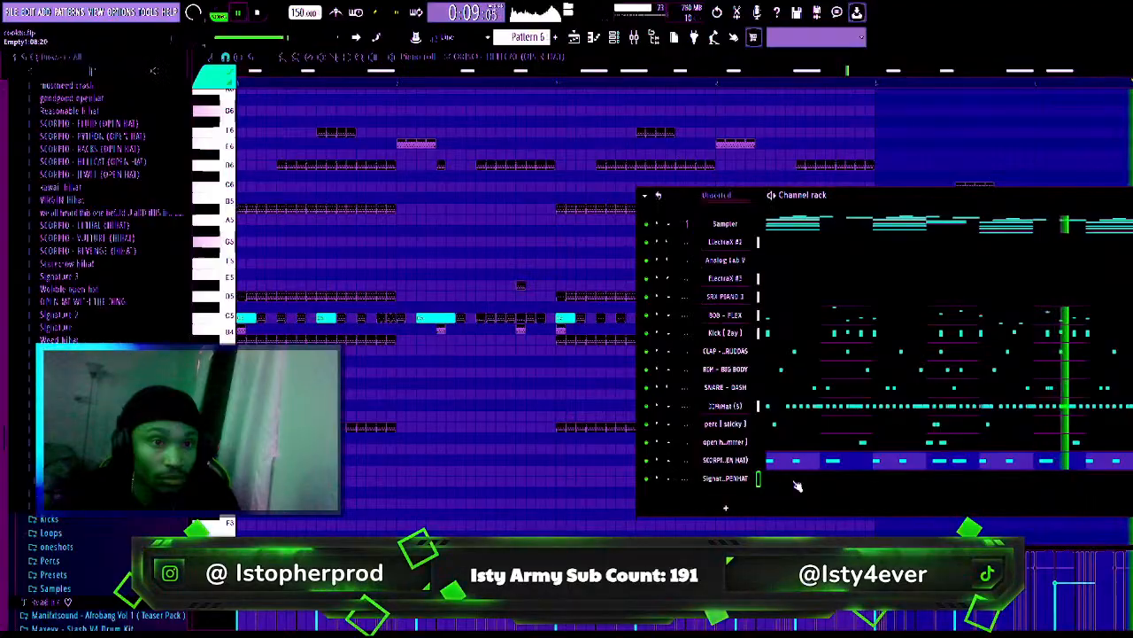
key(F6)
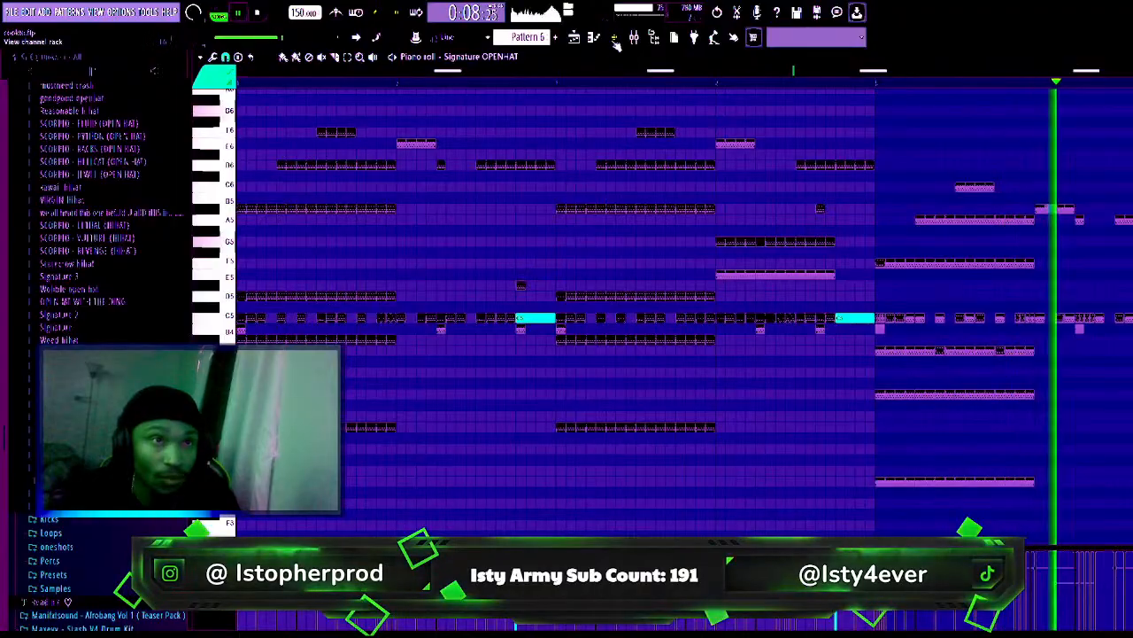
key(F6)
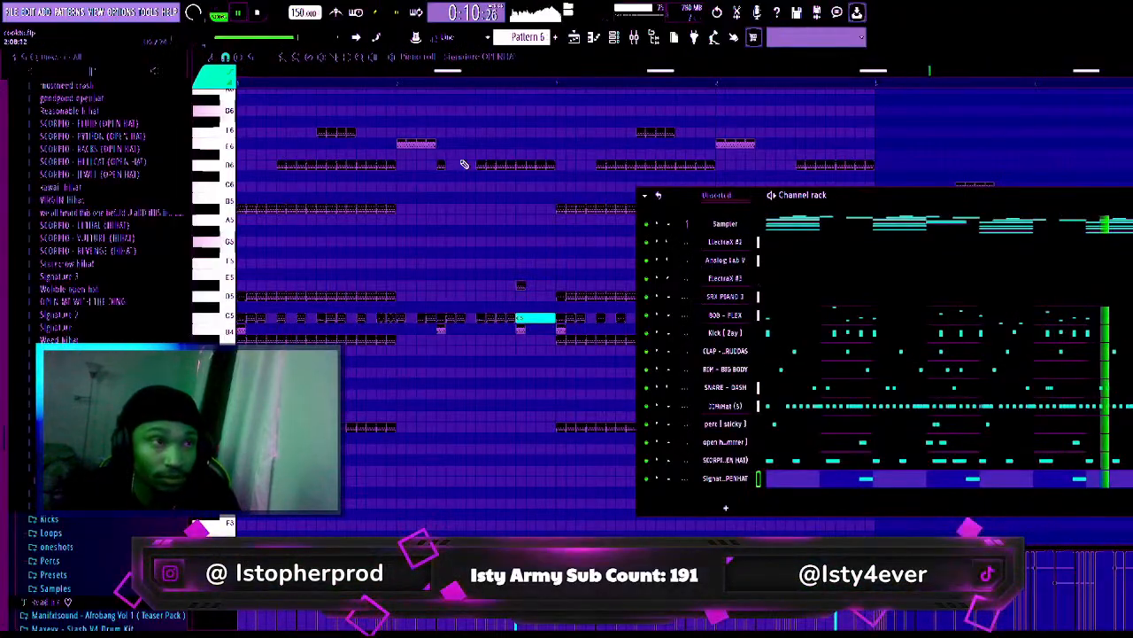
- Split Pattern 6 by channel in the playlist and place the 808 - FLEX pattern on Track 7 at bar 9
key(F5)
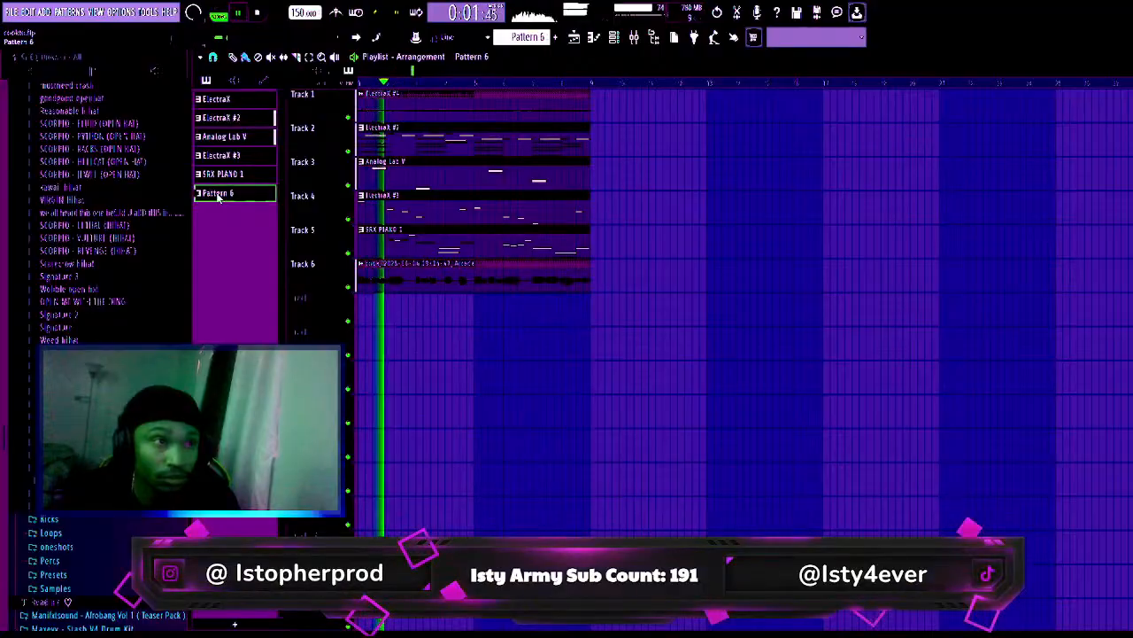
click(257, 328)
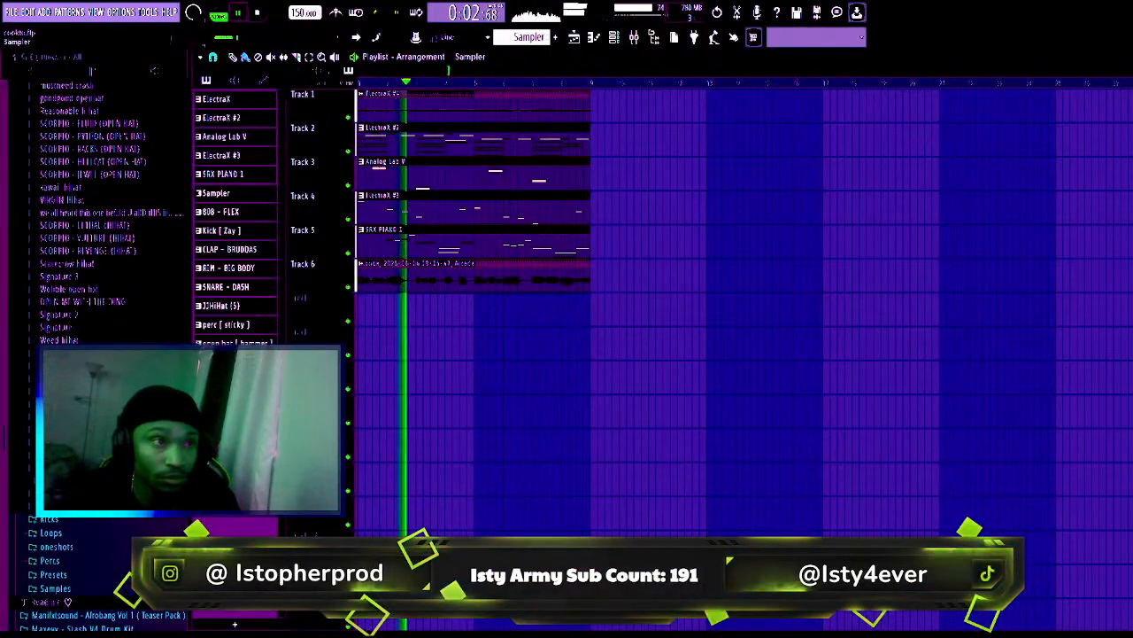
click(243, 216)
click(591, 309)
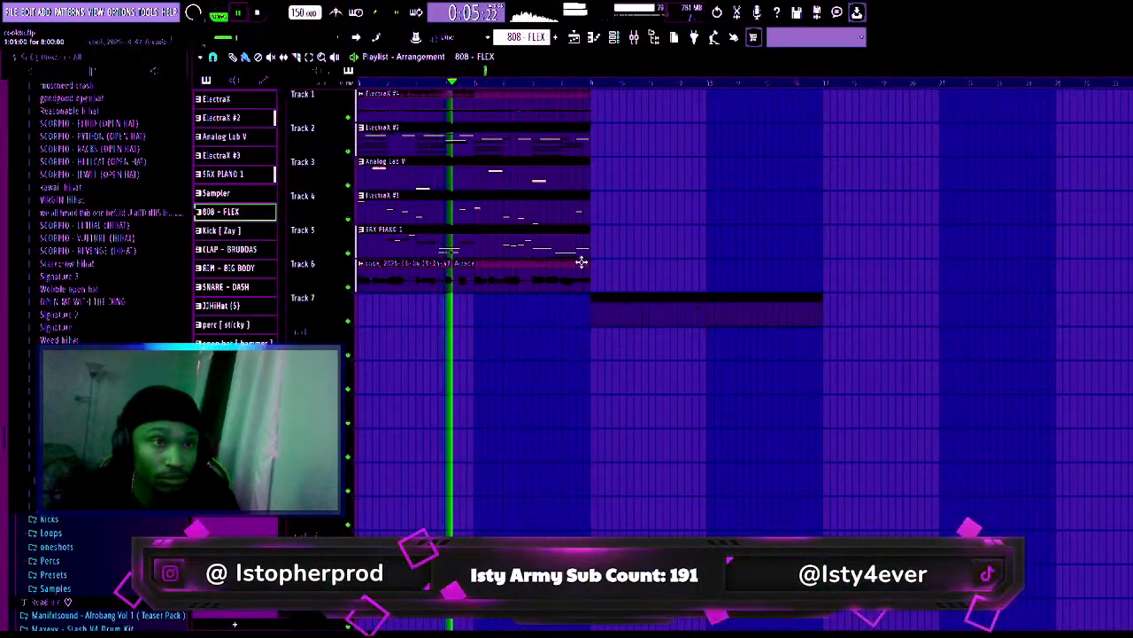
- Place further clips of SRX PIANO 1, ElectraX #2 and the ElectraX #4 audio at bar 9 on Tracks 5, 2 and 1
click(576, 255)
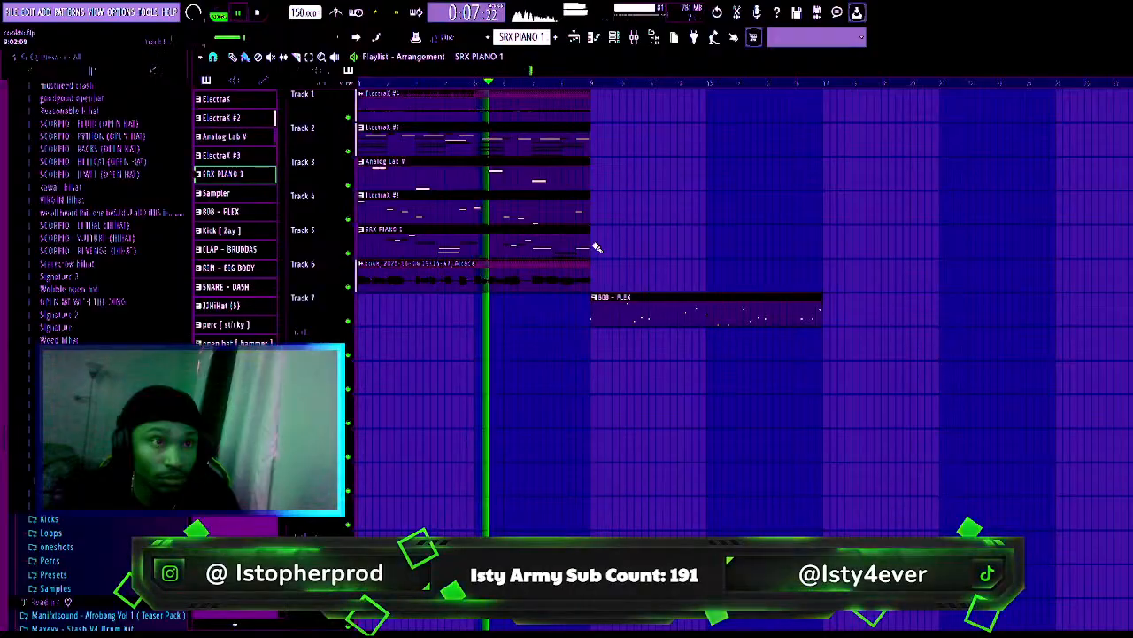
click(595, 244)
click(577, 145)
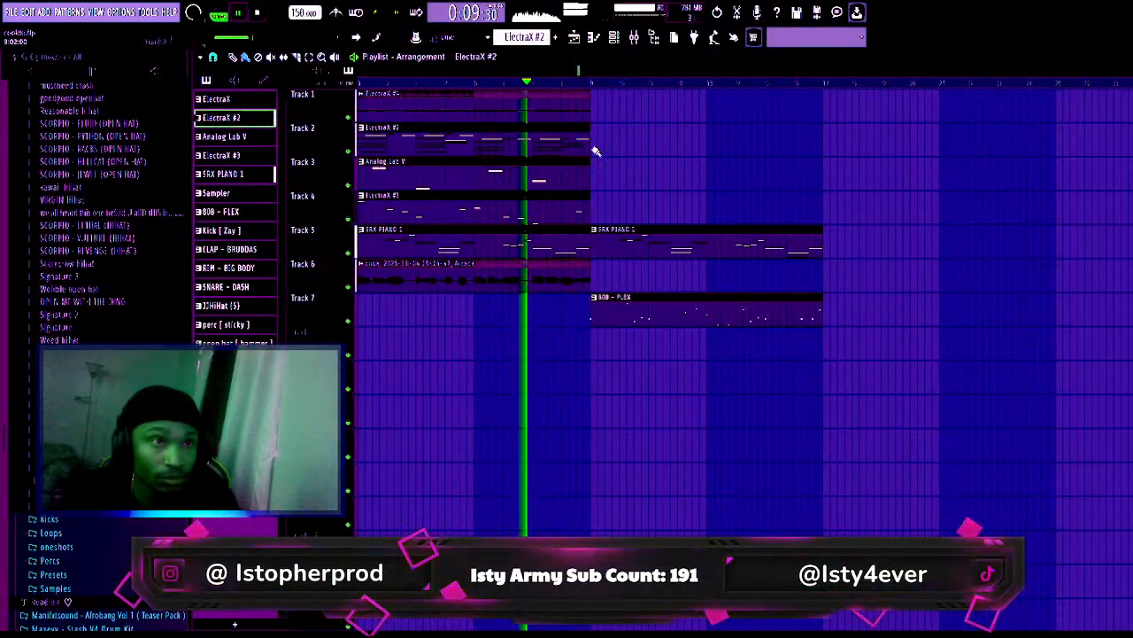
click(595, 145)
click(584, 111)
click(591, 112)
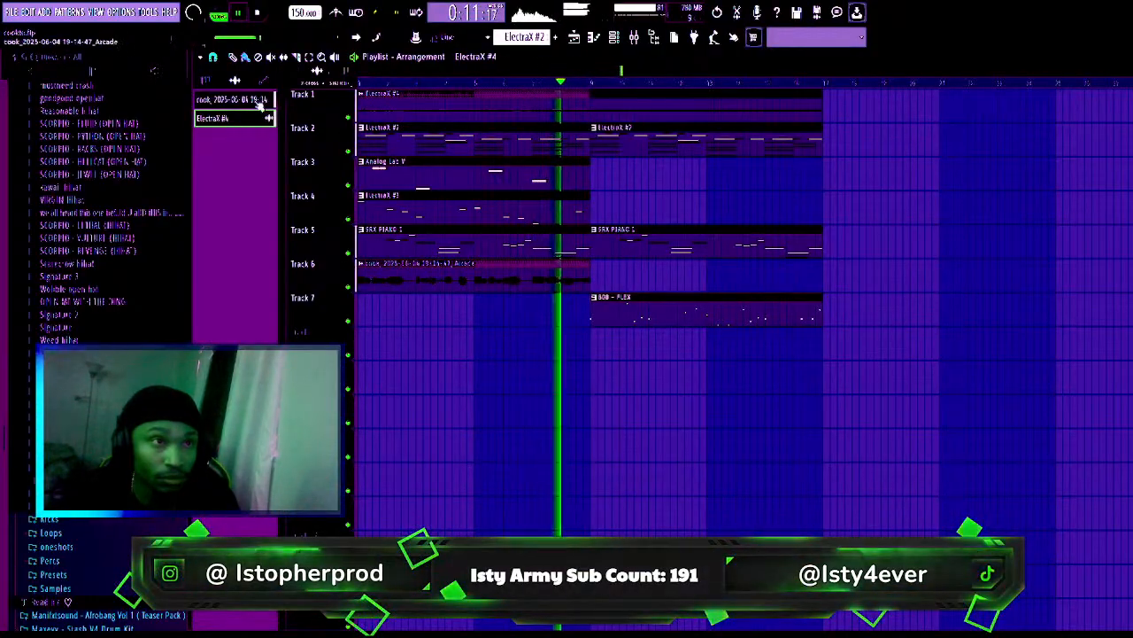
scroll(215, 130, up, 5)
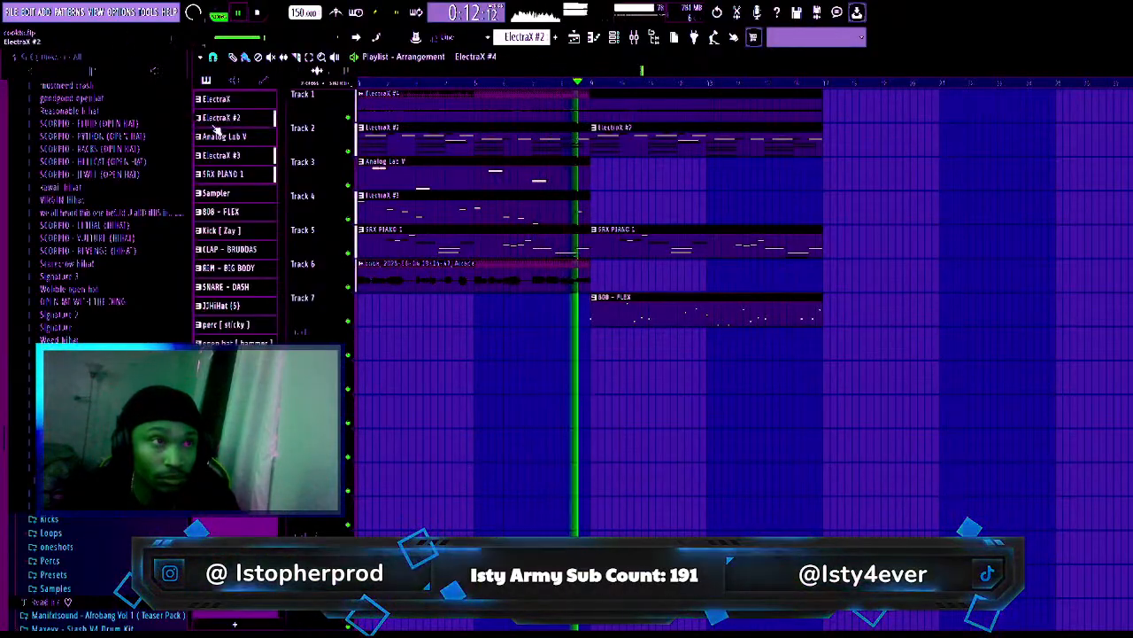
click(221, 231)
click(232, 249)
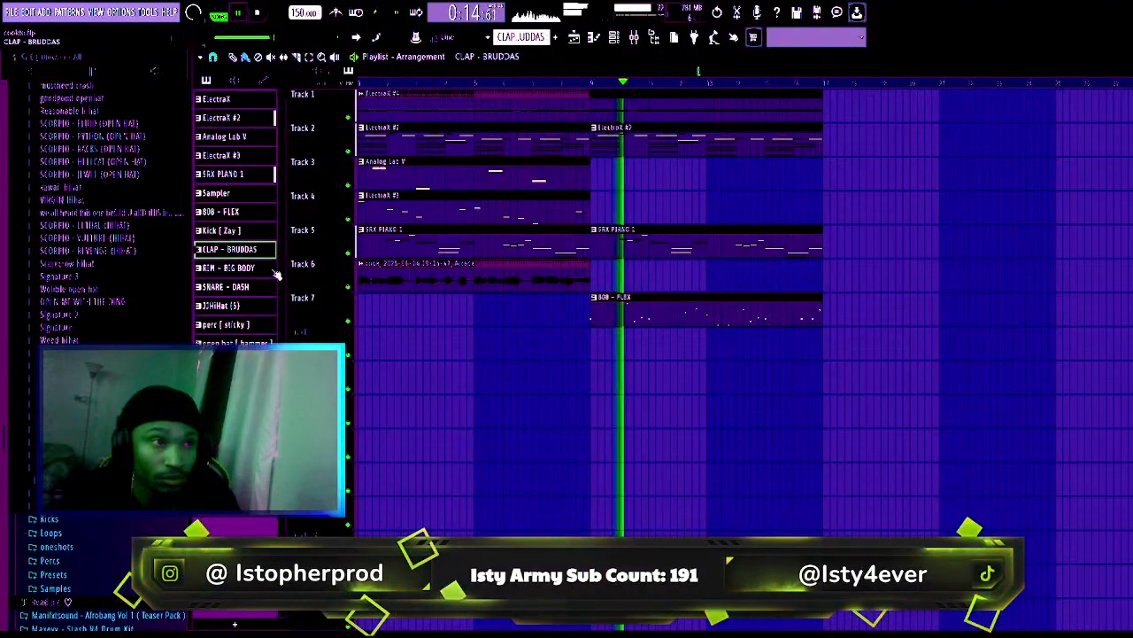
click(592, 341)
key(space)
key(space)
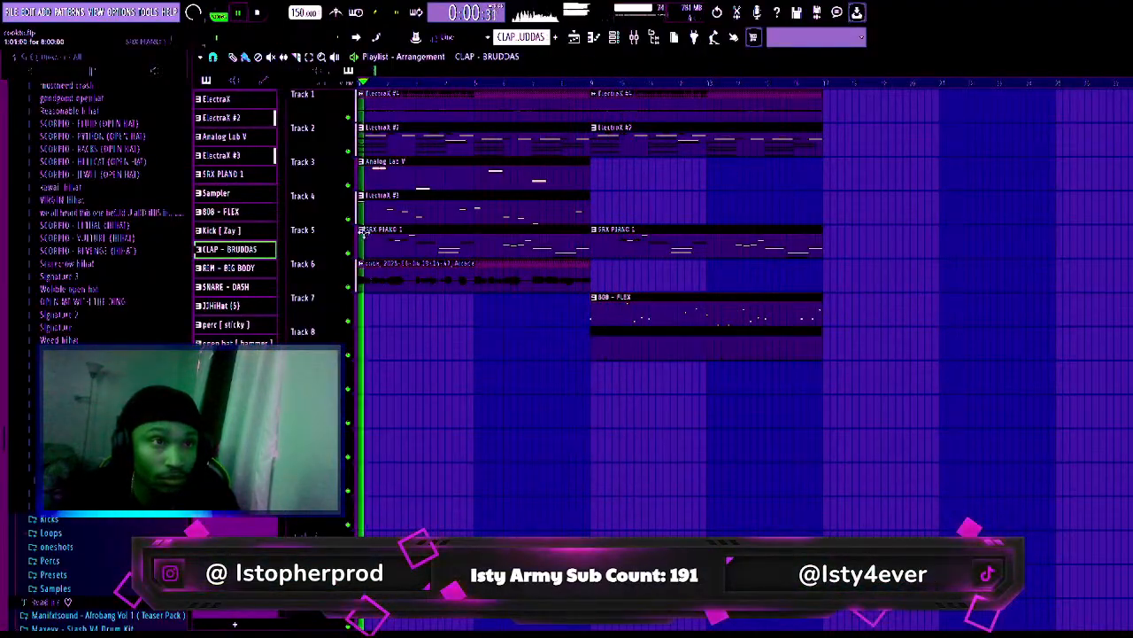
click(256, 269)
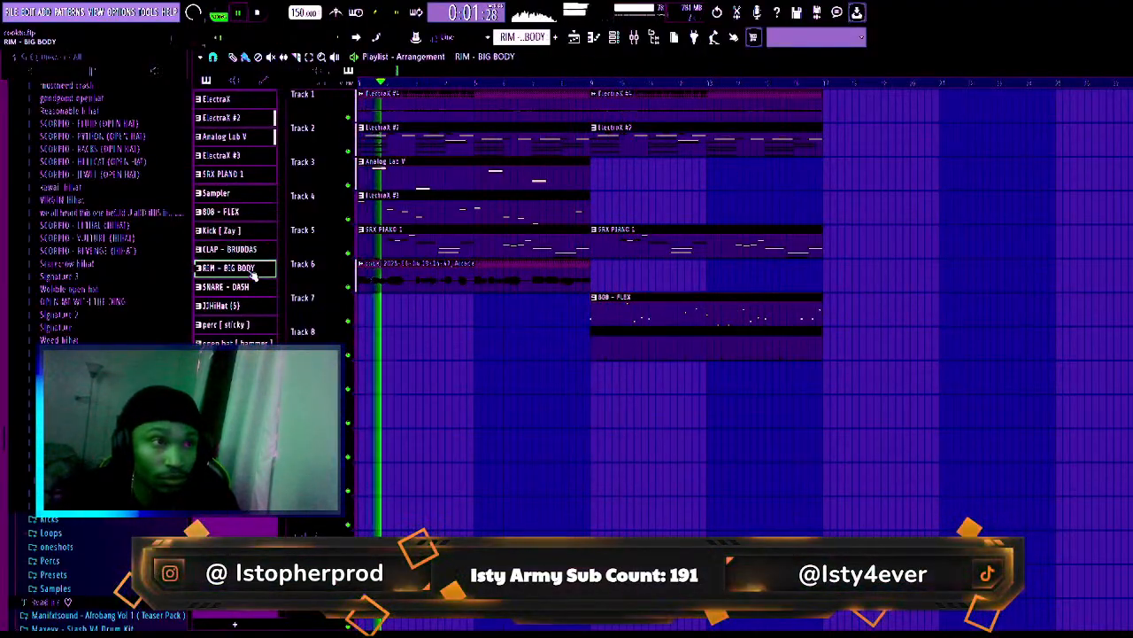
right_click(609, 356)
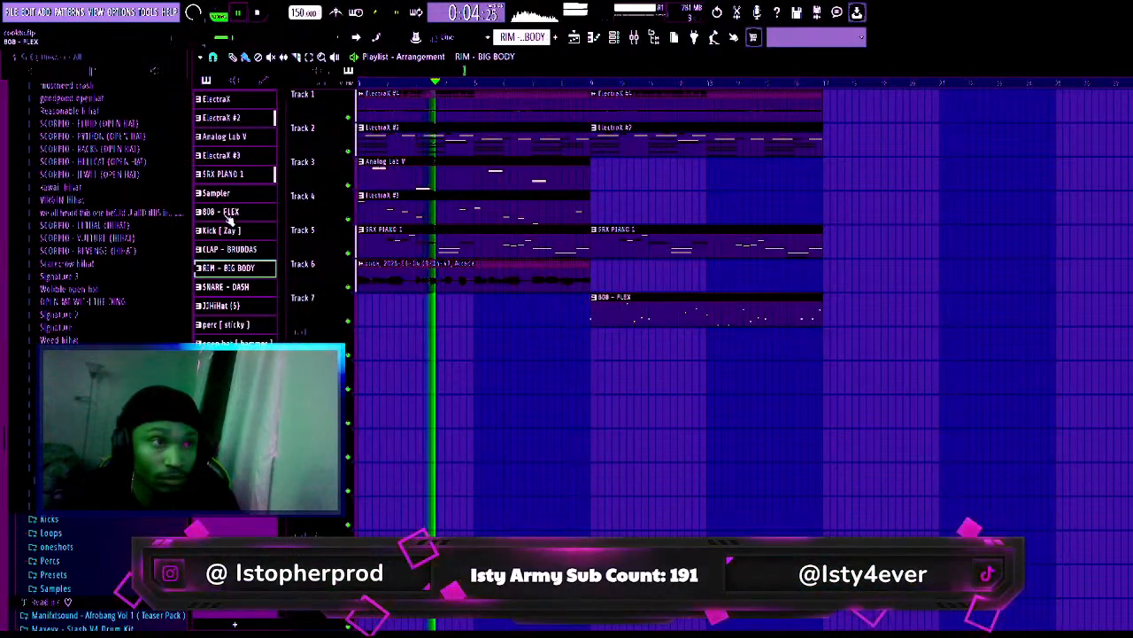
- Place CLAP - BRUDDAS on Track 9 and RIM - BIG BODY on Track 10, both starting at bar 9
click(223, 213)
click(232, 249)
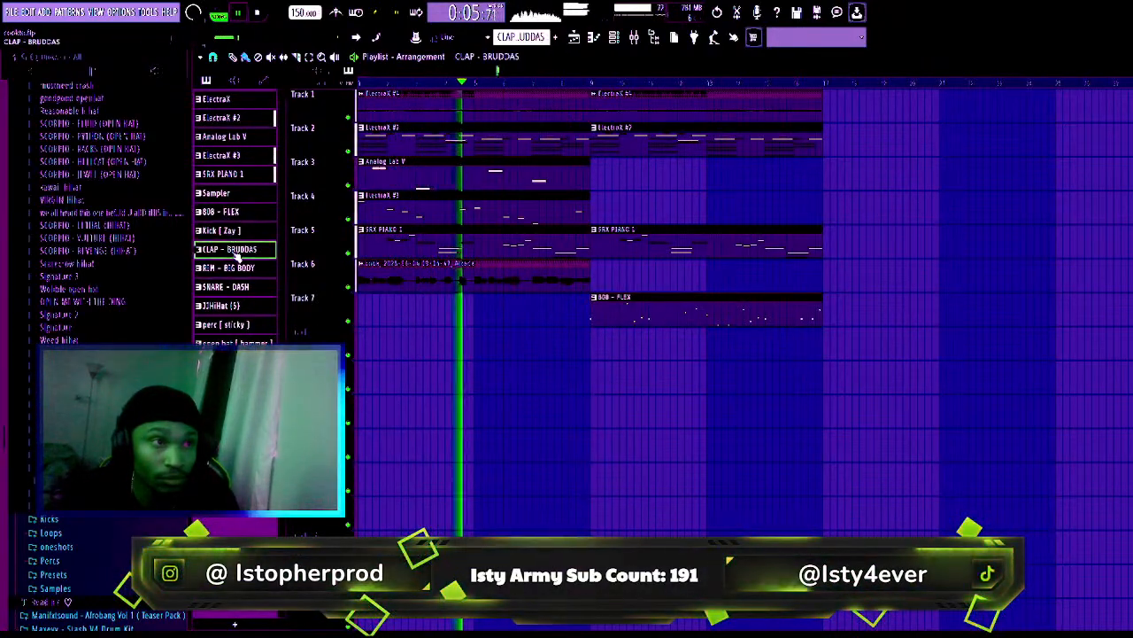
click(589, 374)
click(232, 288)
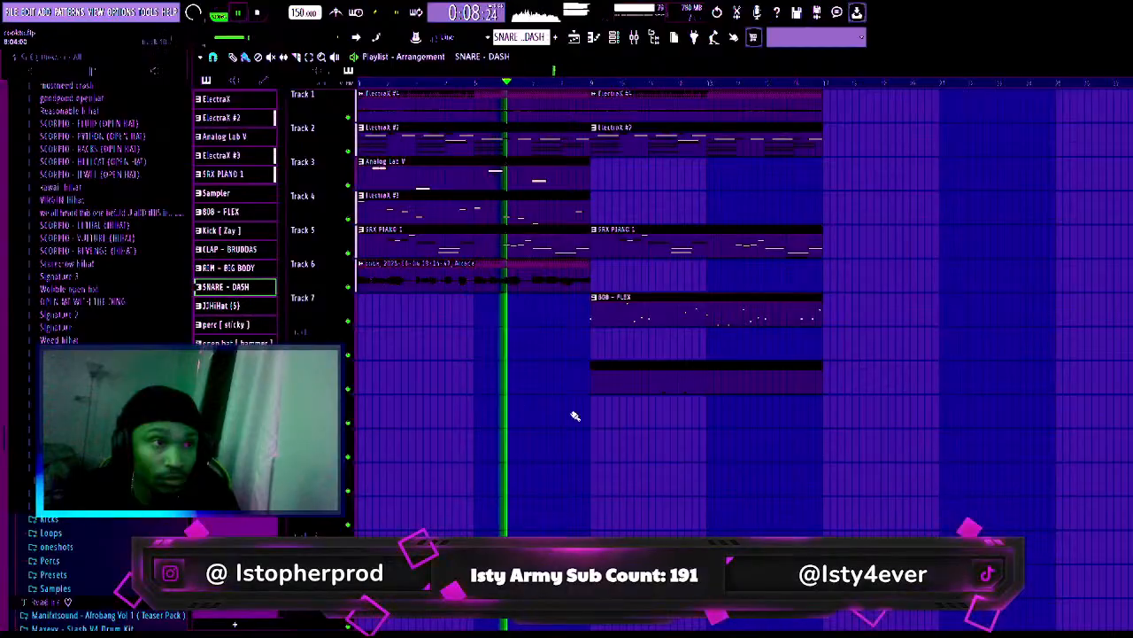
click(226, 268)
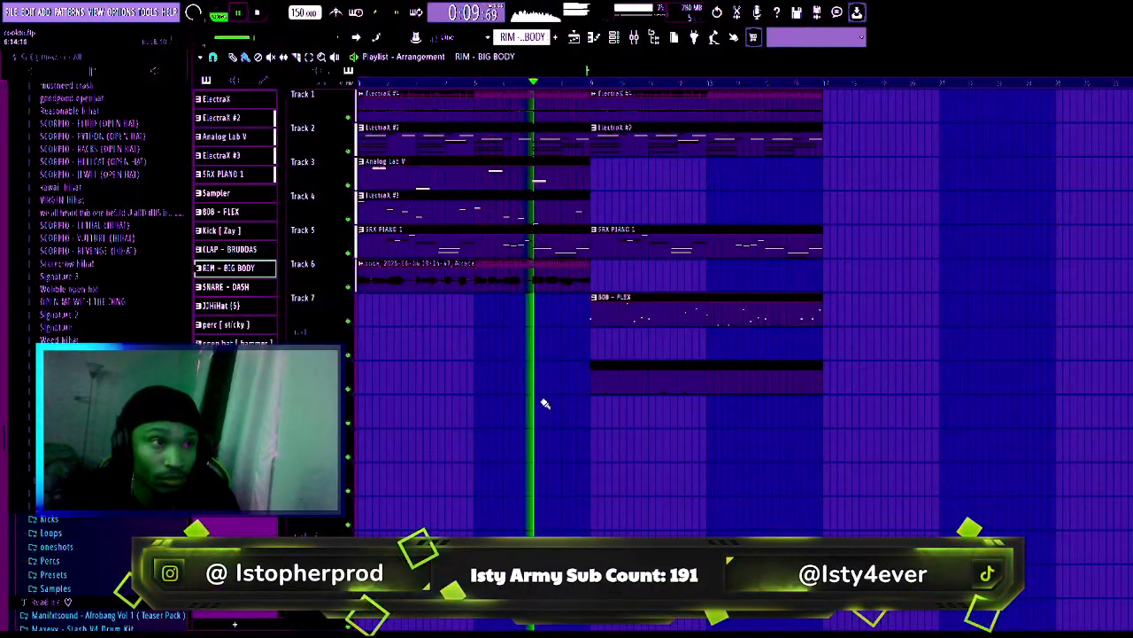
click(597, 409)
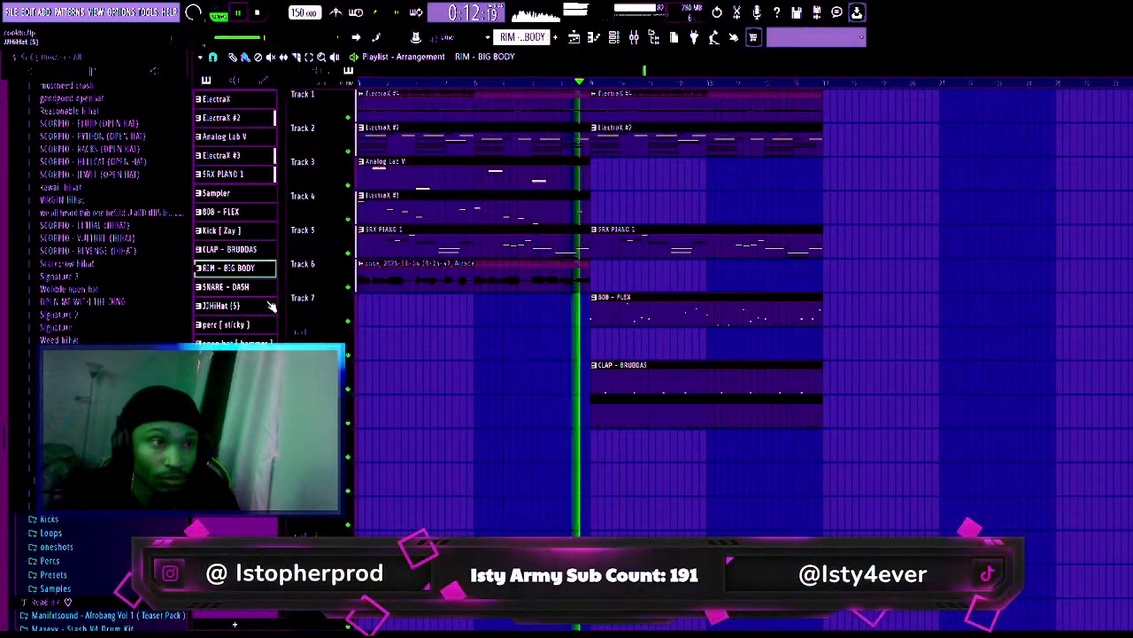
- Place SNARE - DASH on Track 11 and JJHiHat (5) on Track 12 at bar 9, and restart playback
key(KP_Add)
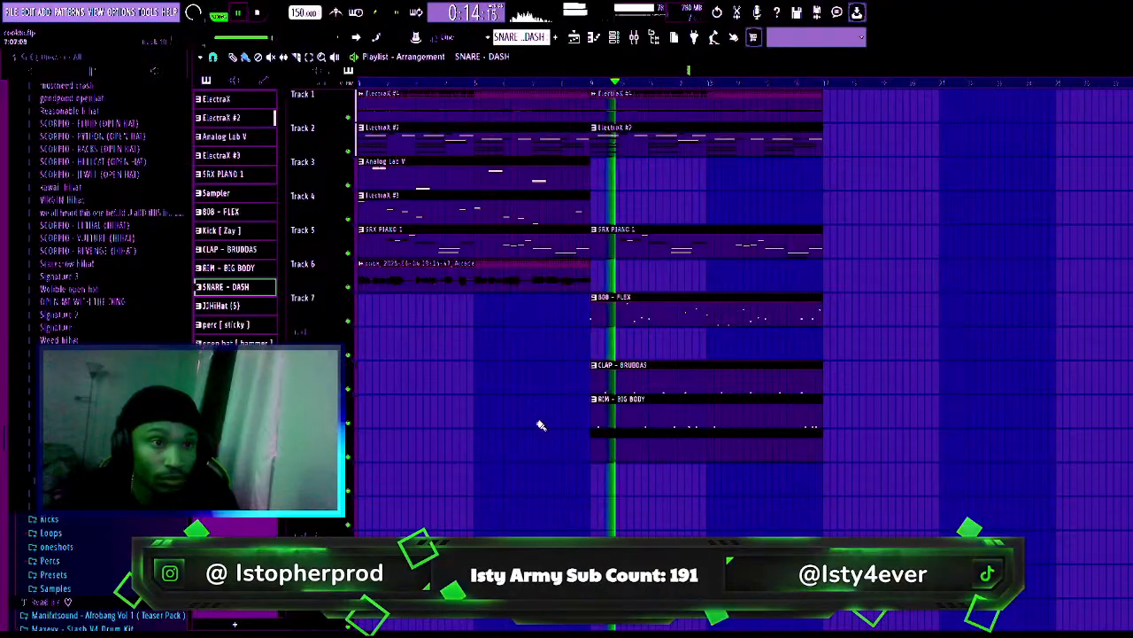
key(KP_Add)
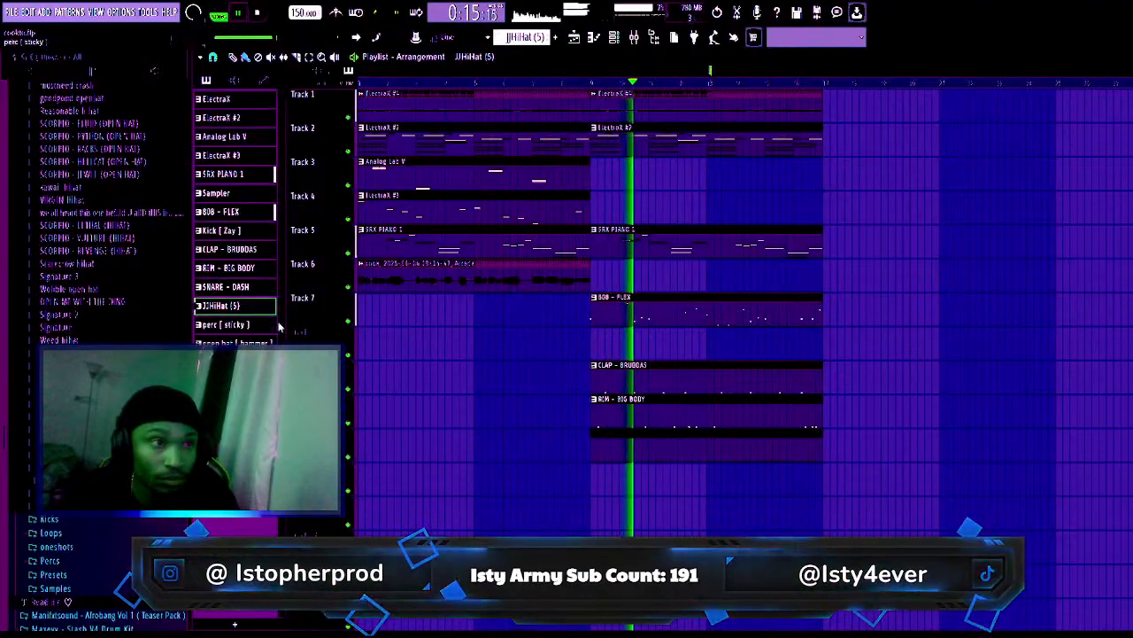
click(592, 472)
key(space)
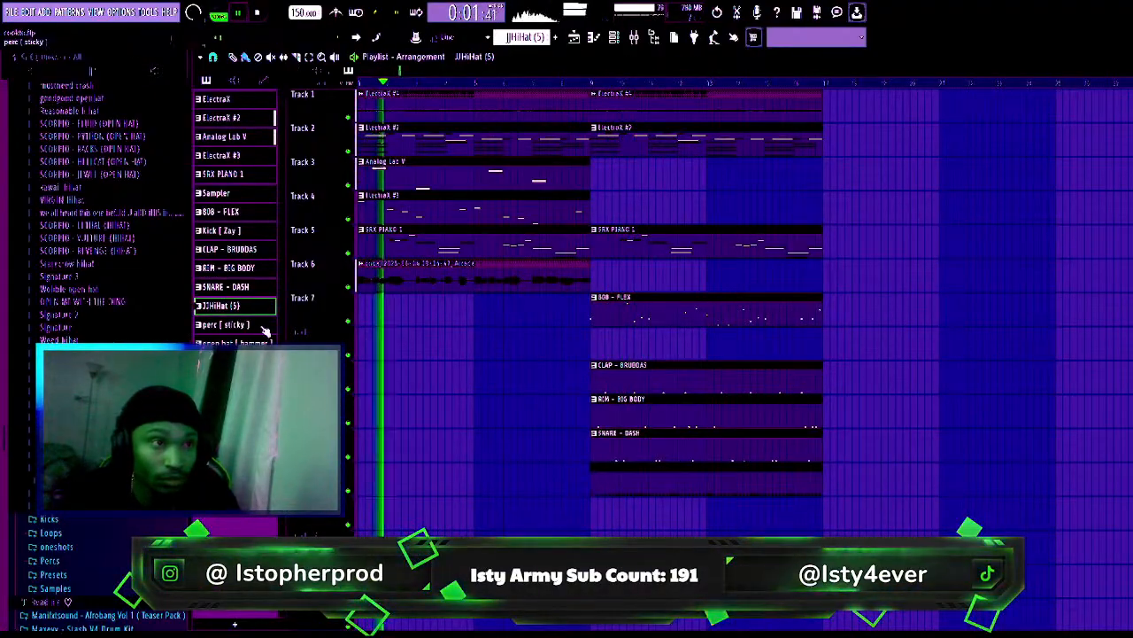
- Place perc [ sticky ], open hat [ hammer ], SCORPIO - HELLCAT and Signature OPENHAT at bar 9 on Tracks 13 to 16
click(262, 326)
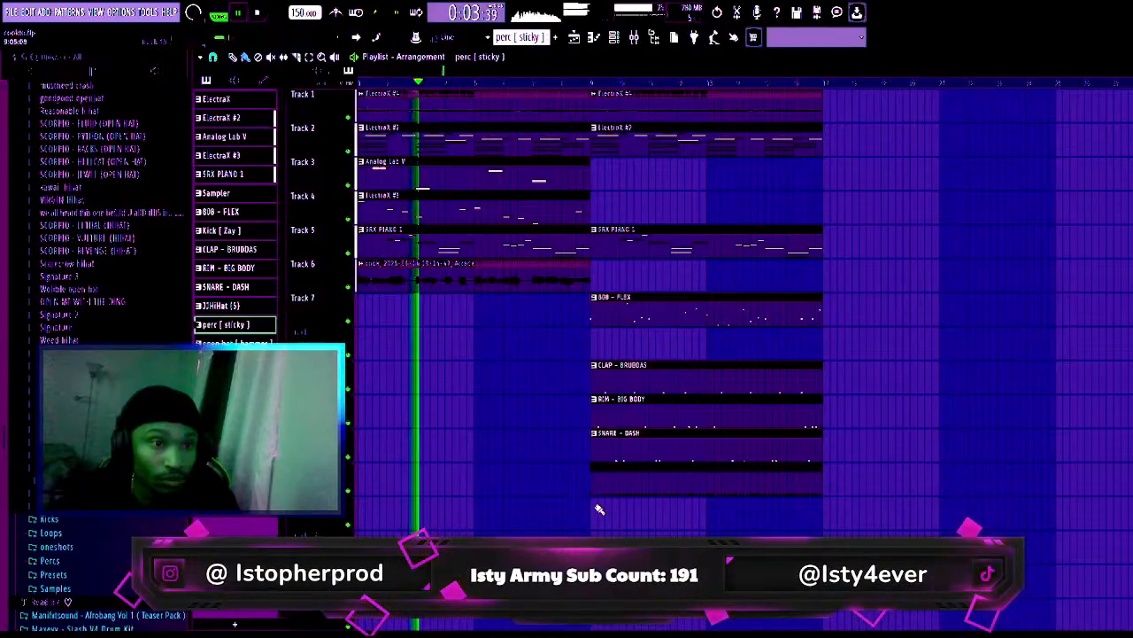
click(602, 482)
click(235, 343)
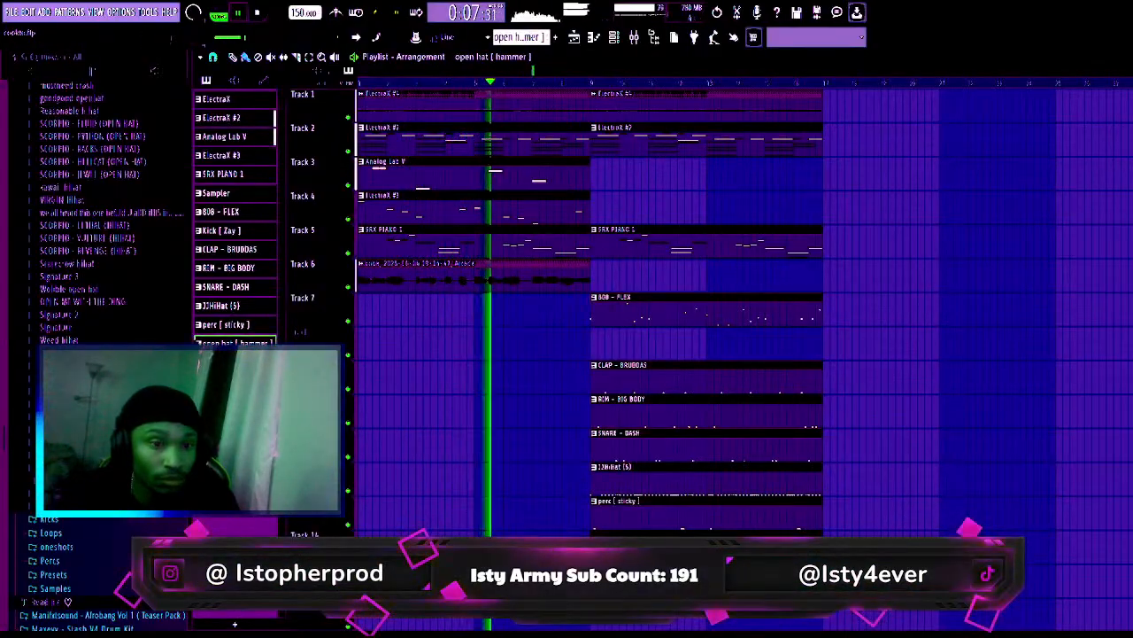
click(93, 162)
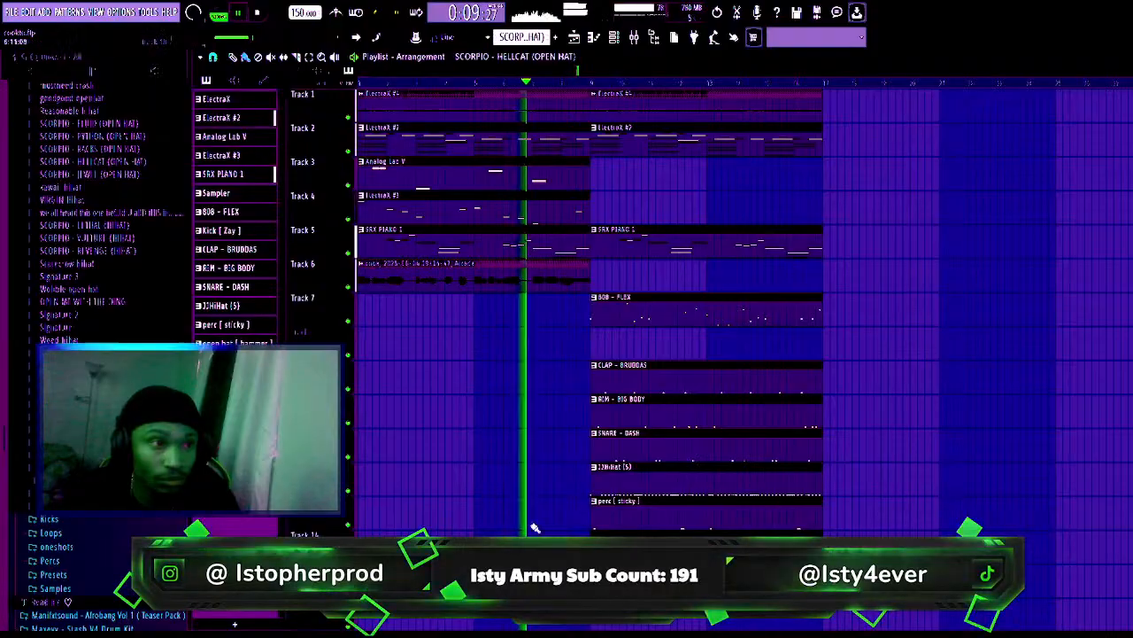
click(59, 327)
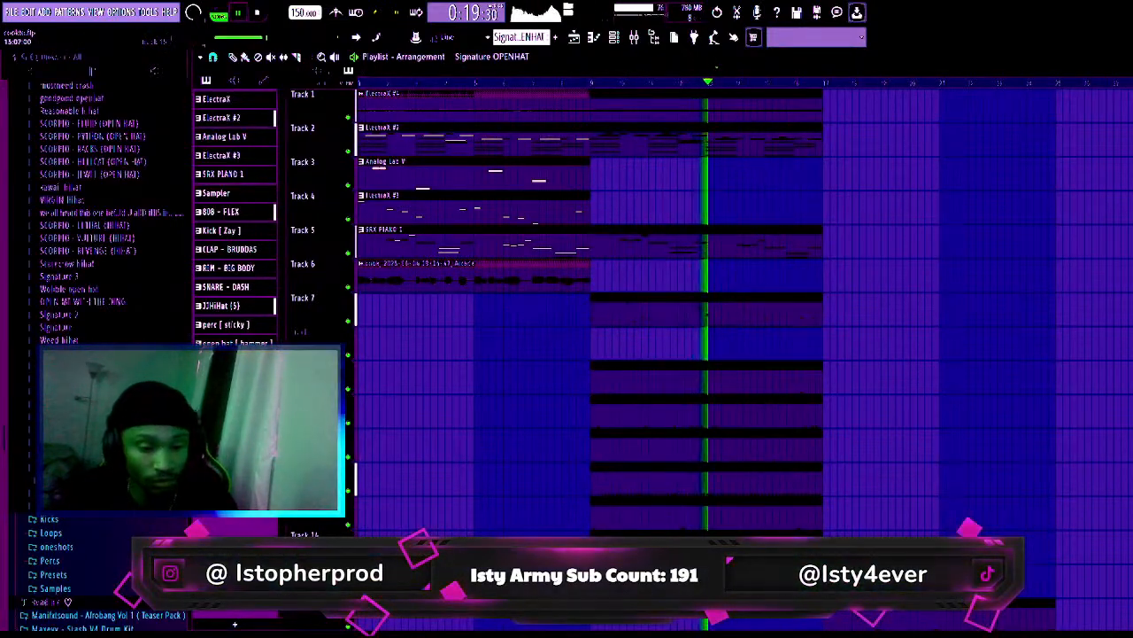
- Duplicate the clips of bars 9 to 16 to bar 17 and add Kick [ Zay ] on Track 8 at bar 17
key(ctrl+b)
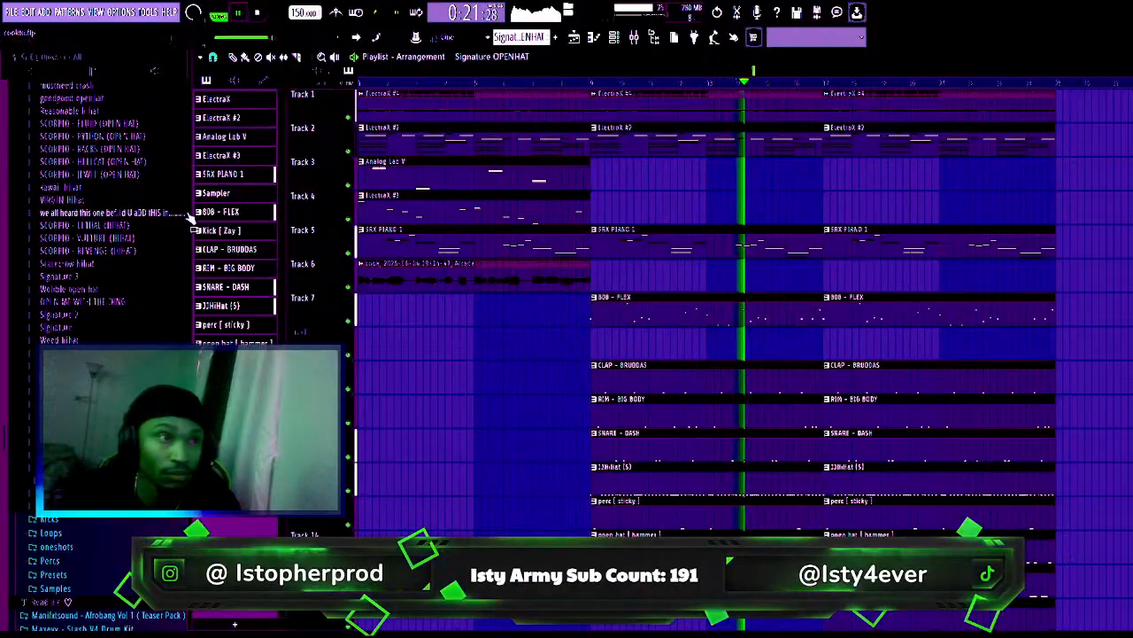
click(226, 230)
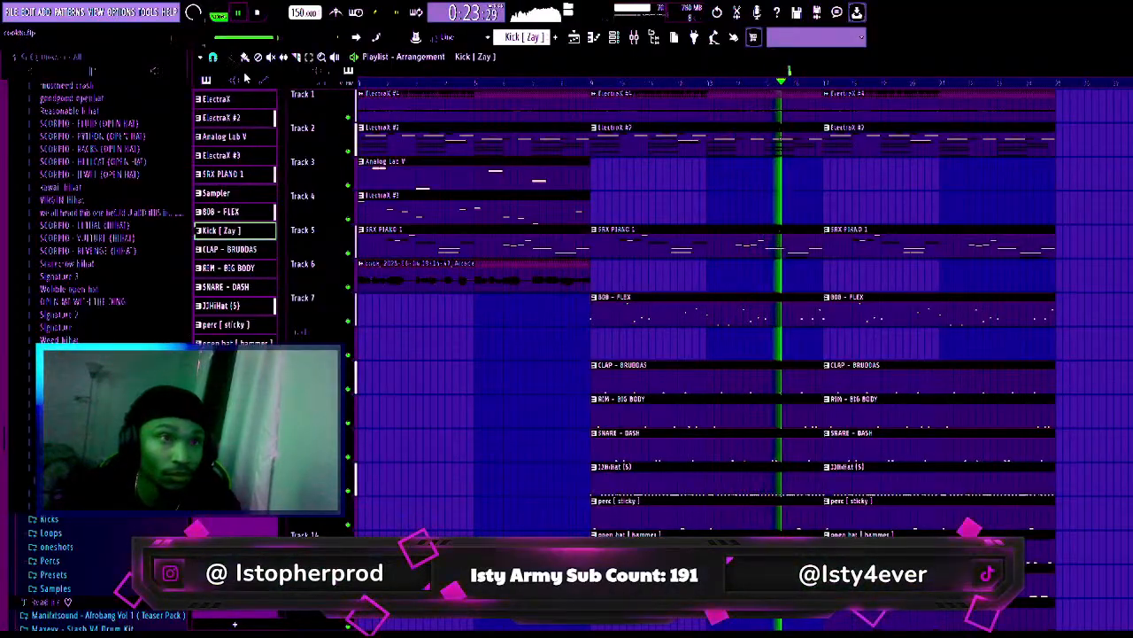
click(825, 347)
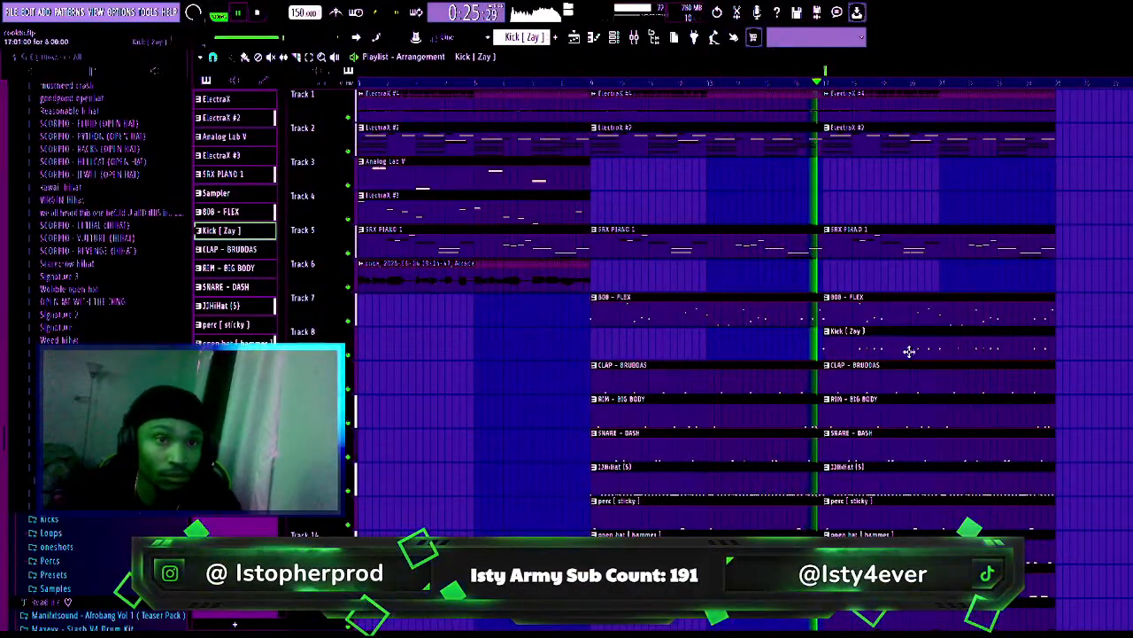
- Try Analog Lab V on Track 3 at bar 17, and place ElectraX #3 on Track 4 at bar 17 instead
click(529, 170)
click(824, 176)
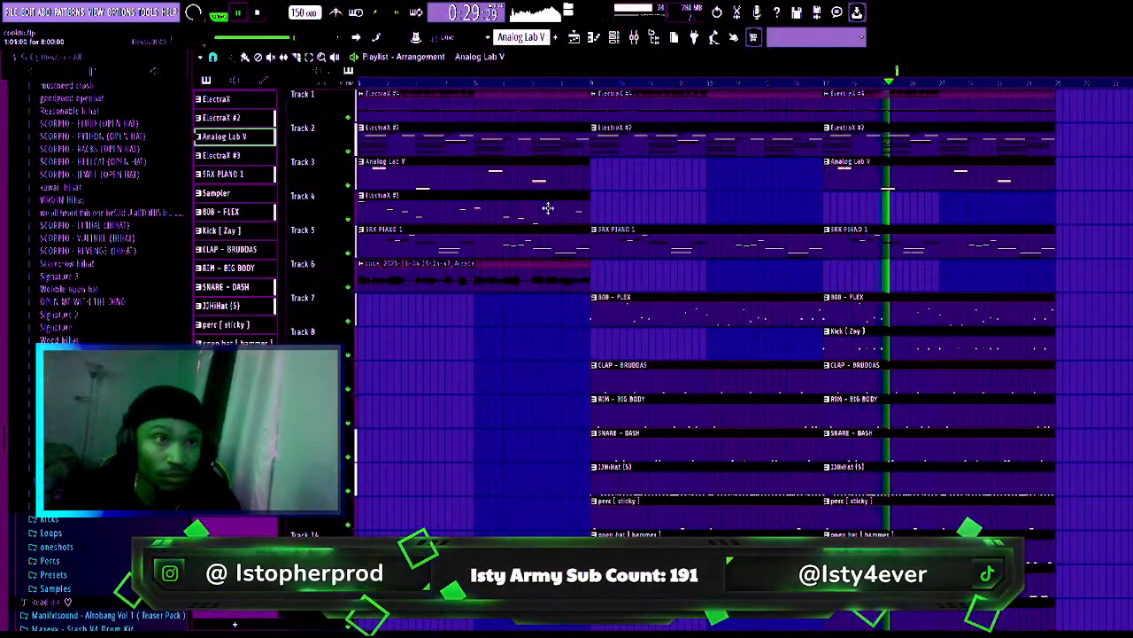
key(KP_Add)
click(824, 210)
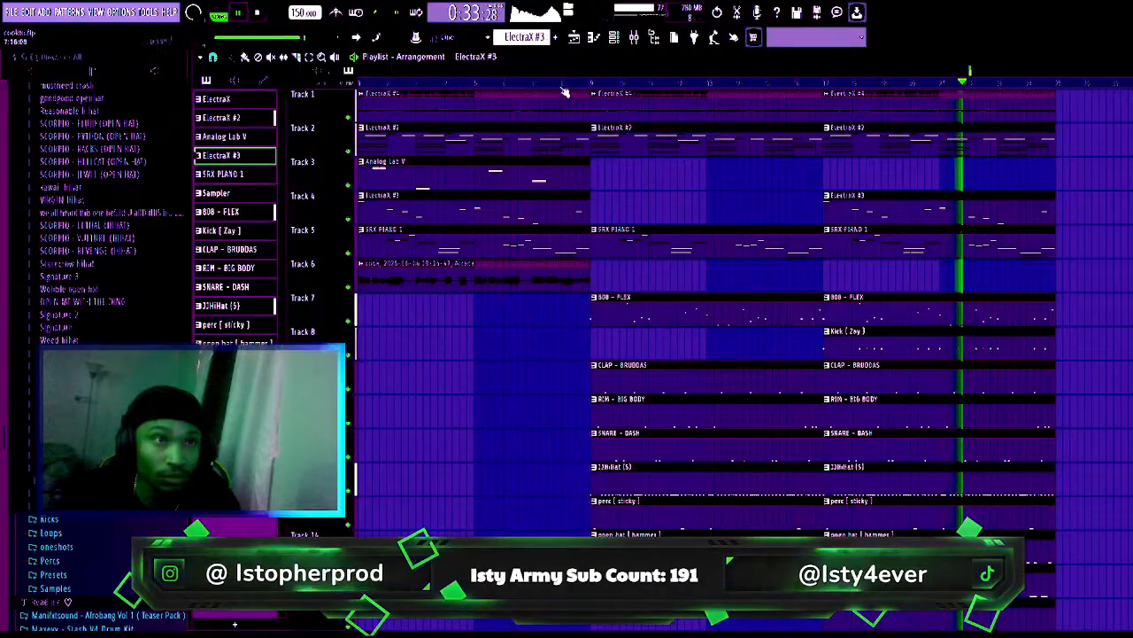
- Select the intro section from bar 1 to bar 9 so that its melody clips play on their own
scroll(662, 332, down, 1)
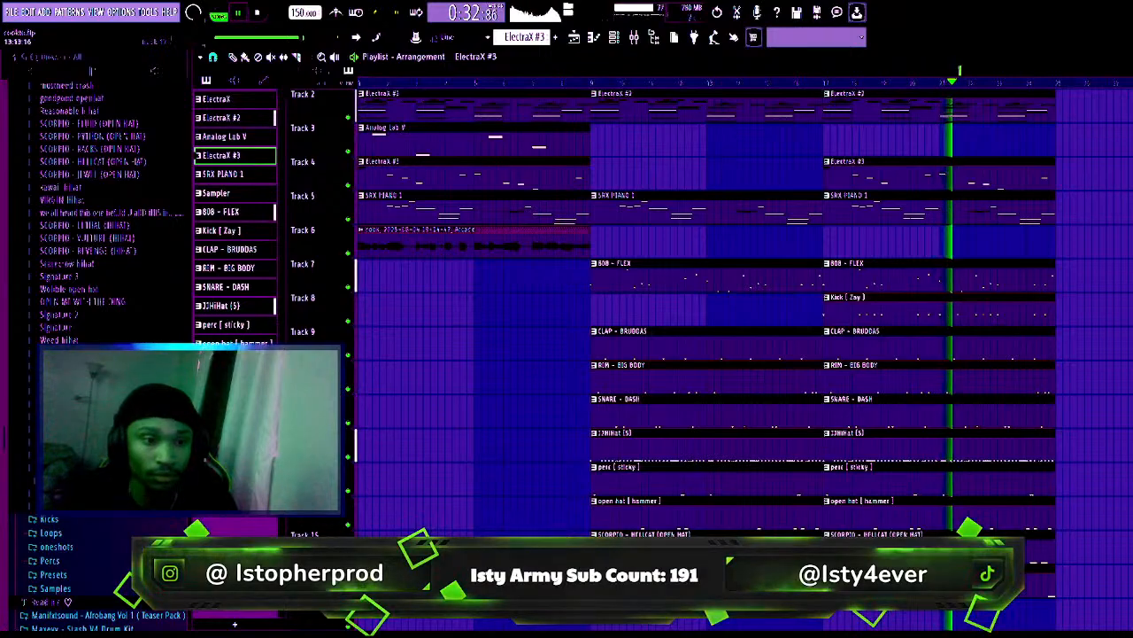
click(617, 39)
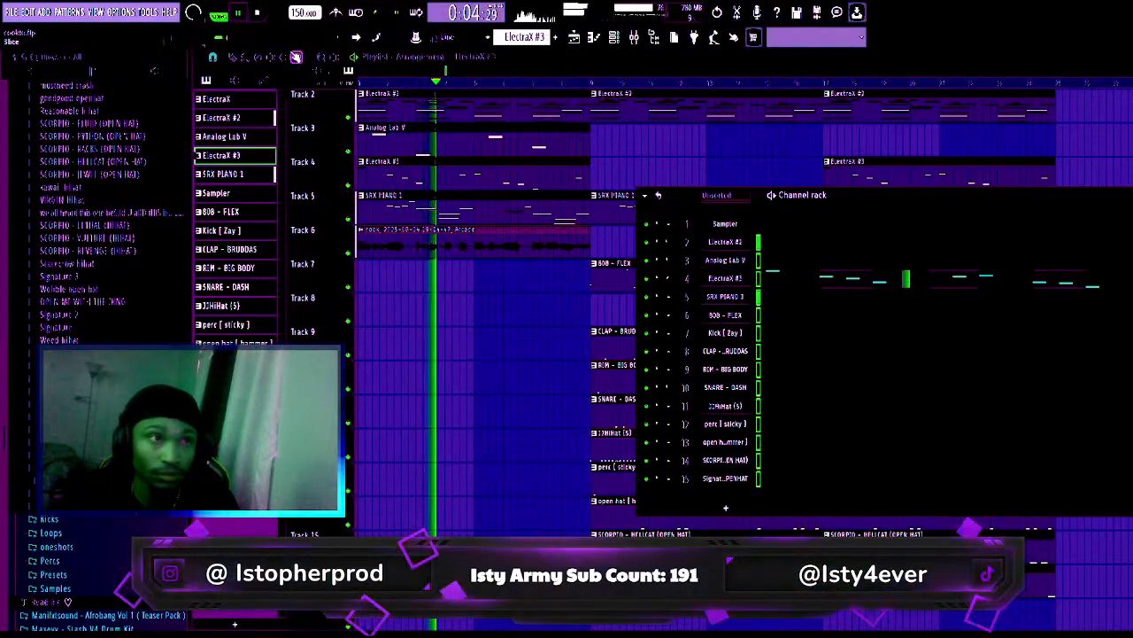
click(618, 89)
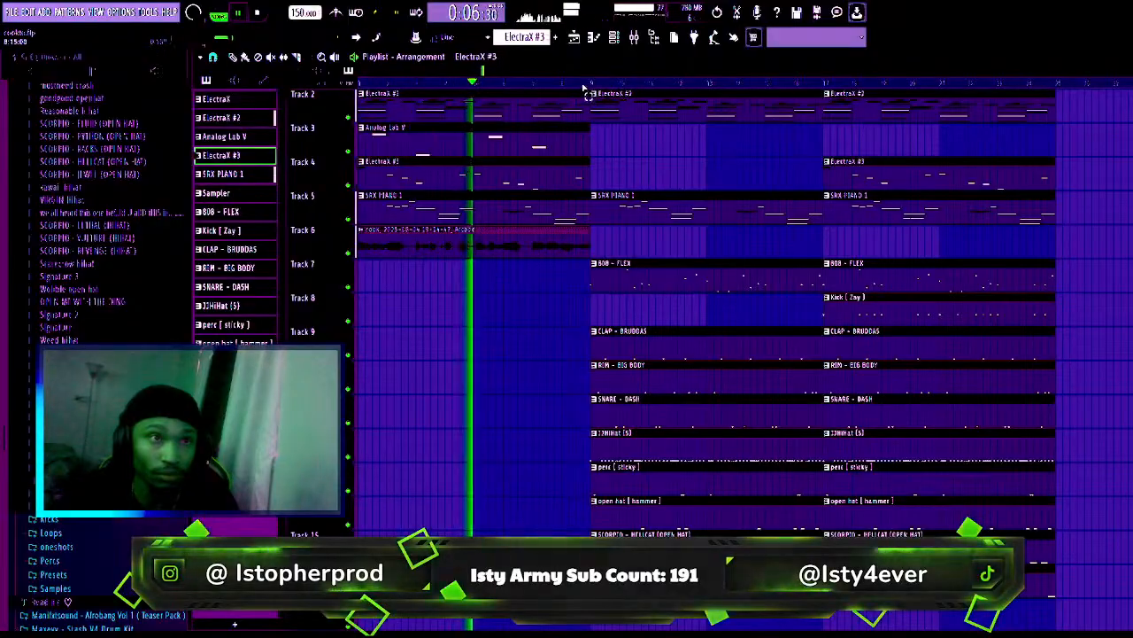
drag(592, 93, 298, 101)
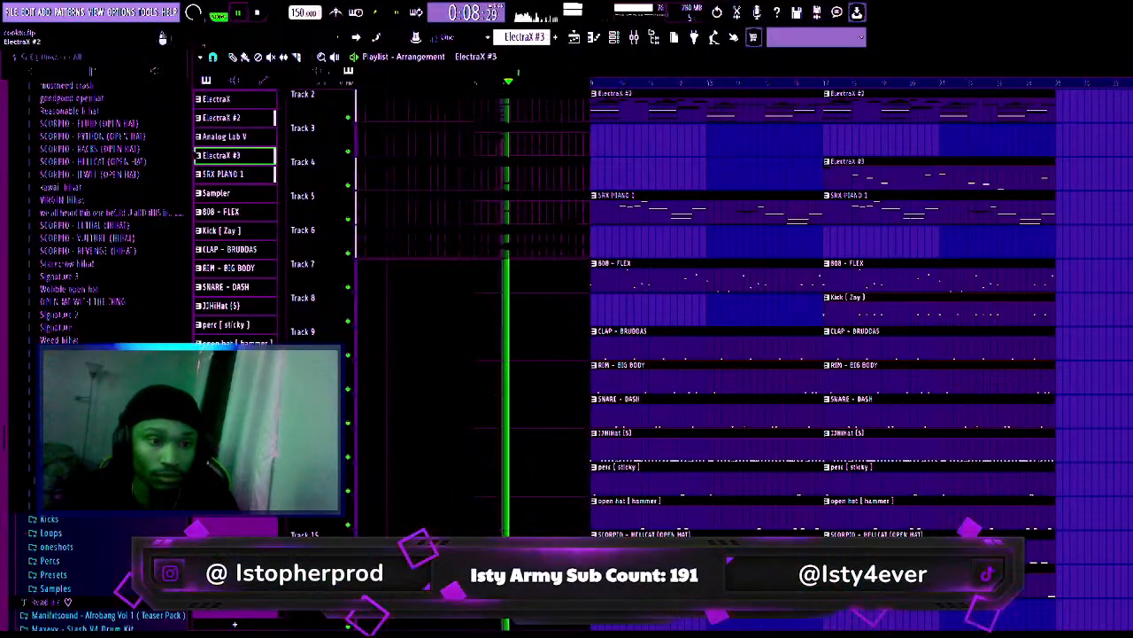
scroll(631, 281, up, 1)
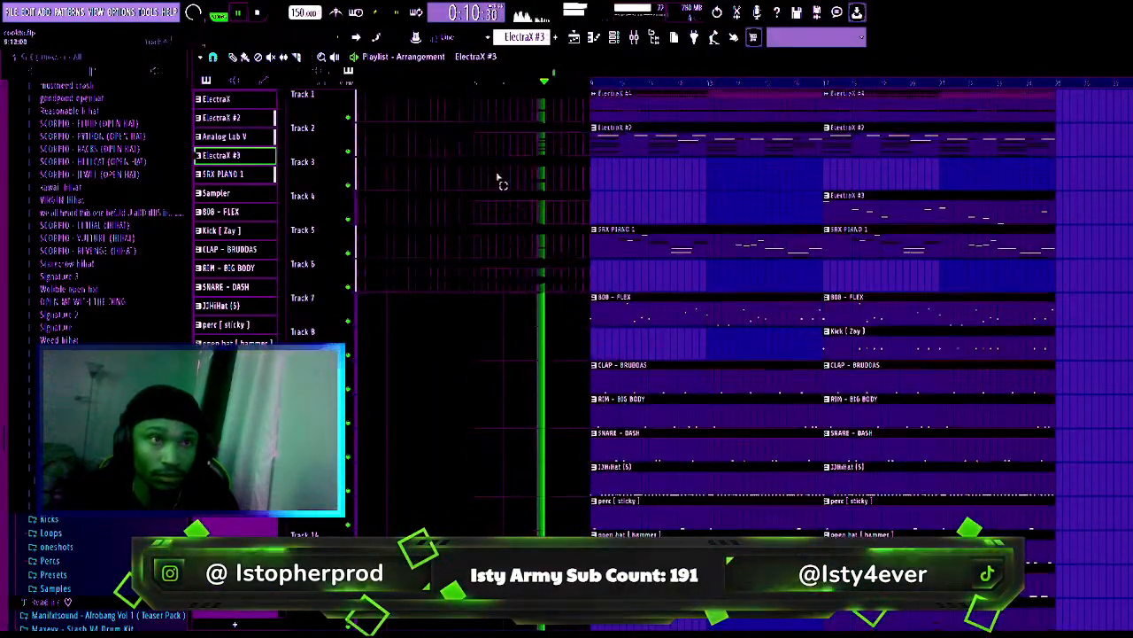
- Open the ElectraX #4 channel from its intro clip and roll off its lows with Fruity Parametric EQ 2
click(234, 58)
click(418, 108)
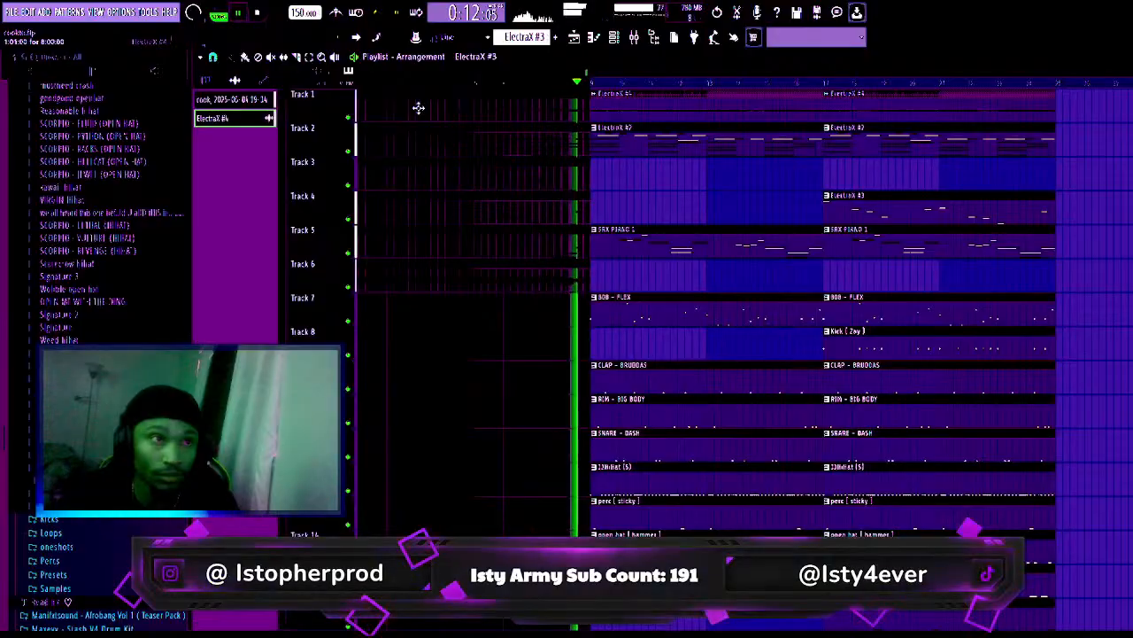
double_click(418, 108)
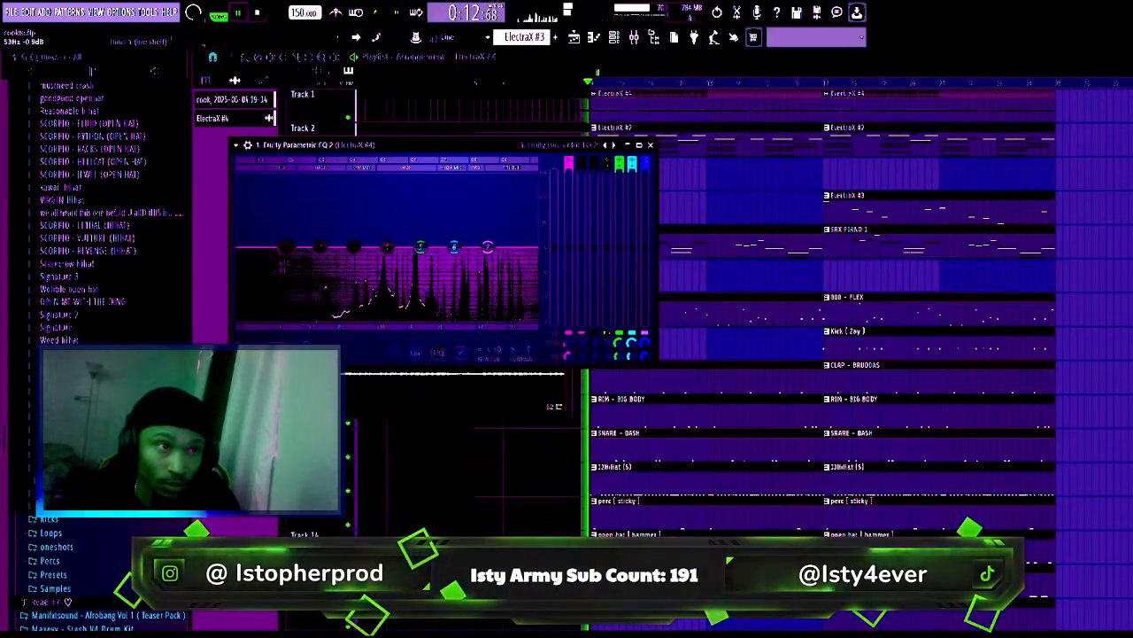
drag(285, 249, 311, 317)
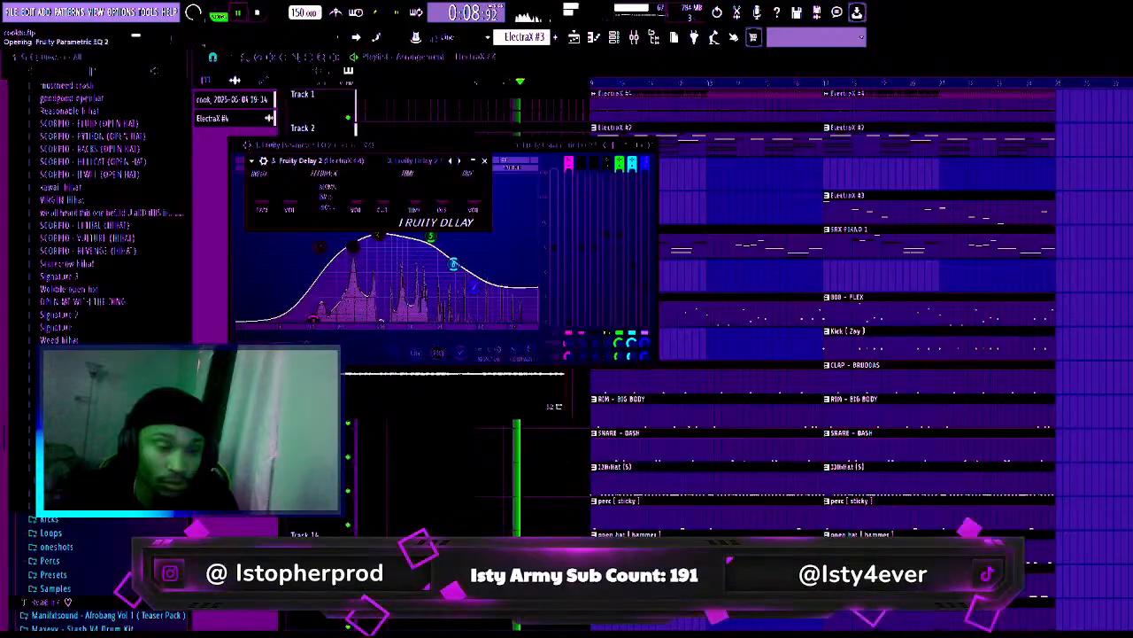
- Cut the highs of Analog Lab V and shape SRX PIANO 1 with Fruity Parametric EQ 2, and close the effect windows
drag(551, 315, 469, 358)
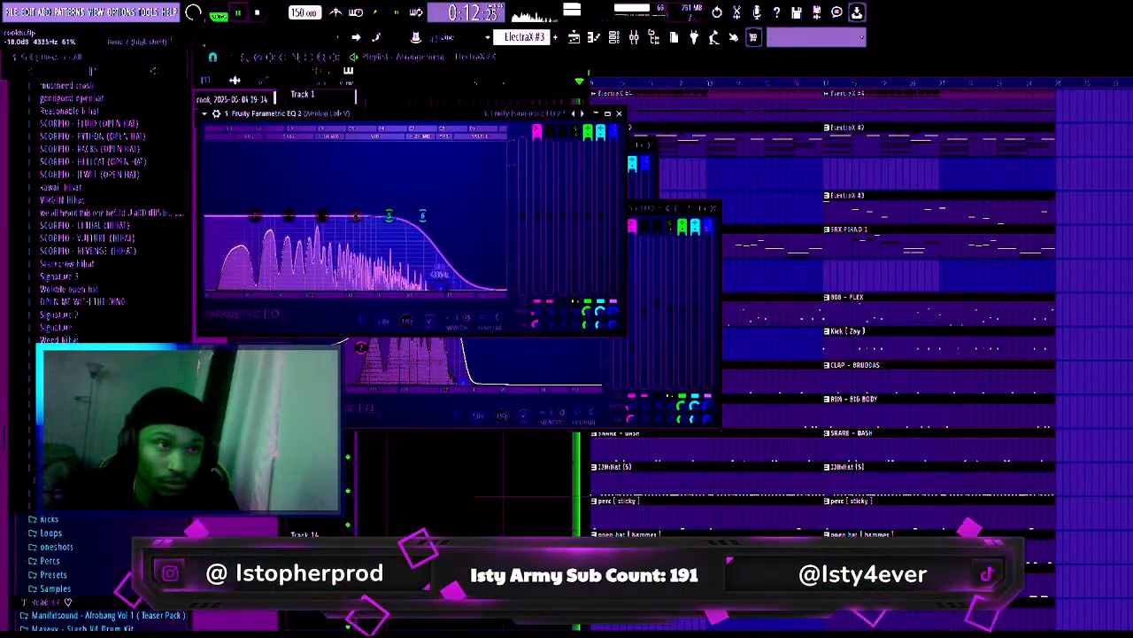
drag(214, 219, 249, 235)
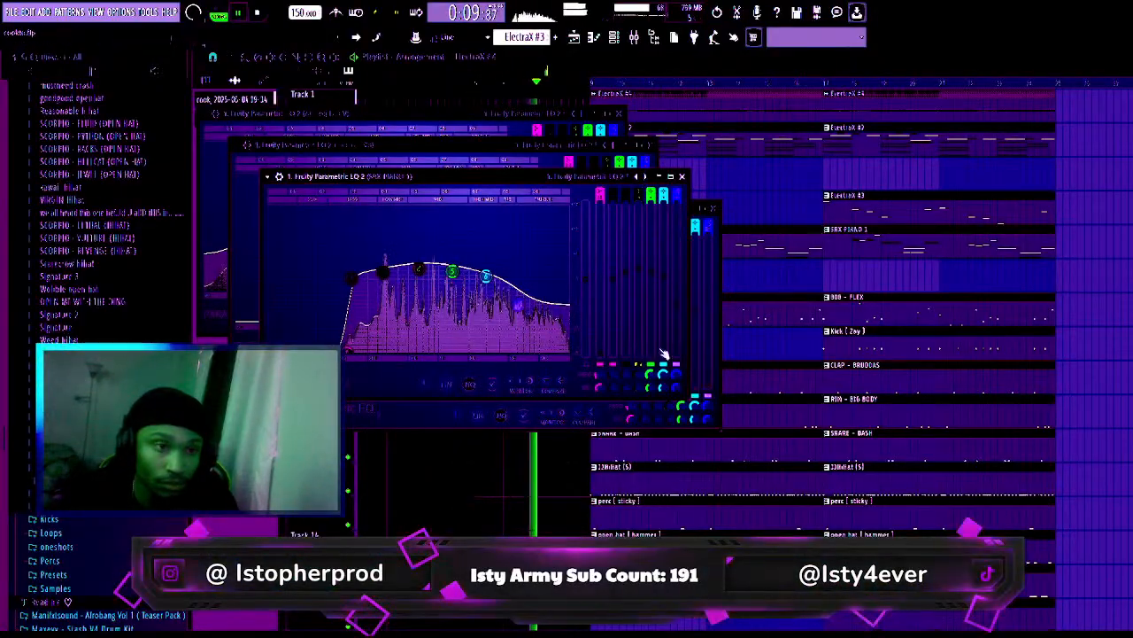
click(634, 105)
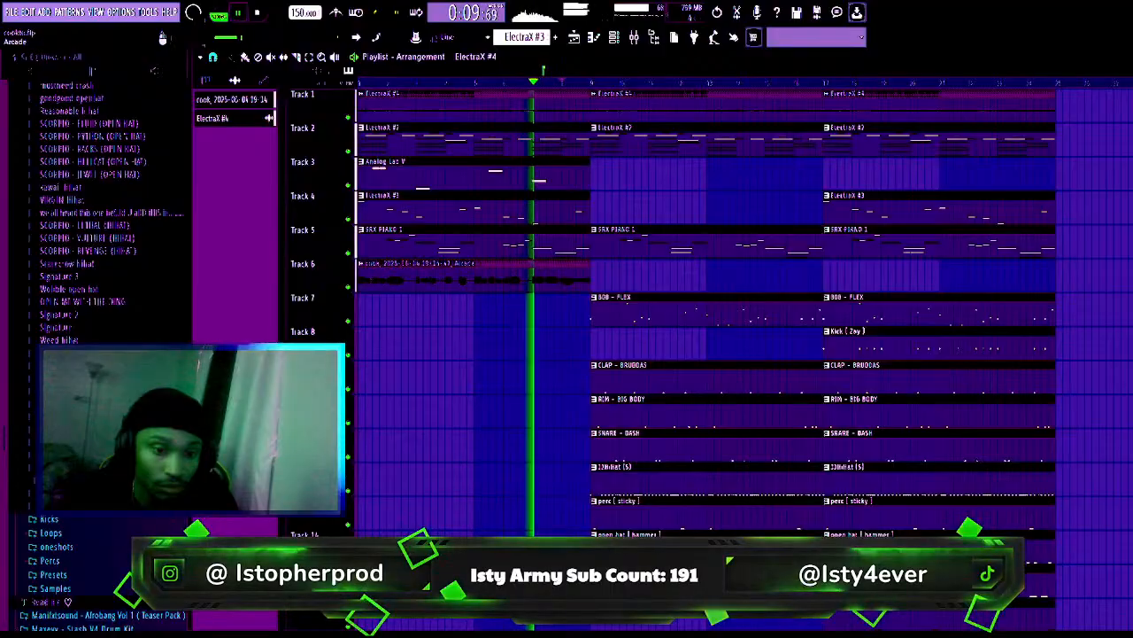
- Place a copy of the Arcade audio clip on Track 6 at bar 17, removing the misplaced one
click(569, 274)
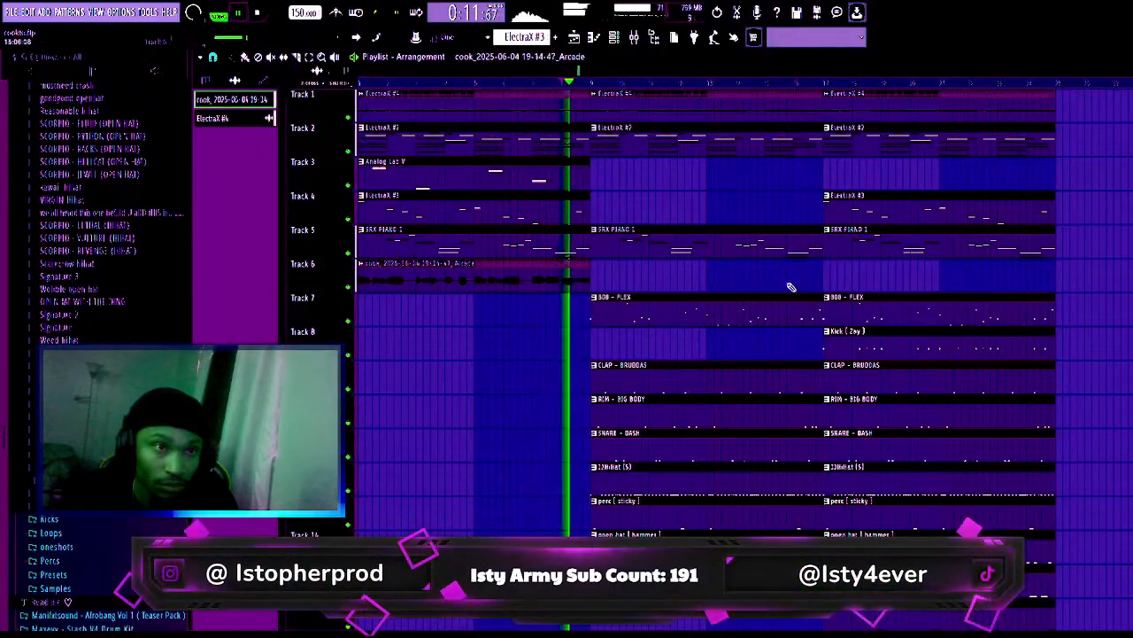
click(823, 273)
mouse_move(1002, 276)
mouse_down()
mouse_move(750, 289)
mouse_move(1000, 285)
mouse_up()
right_click(1000, 285)
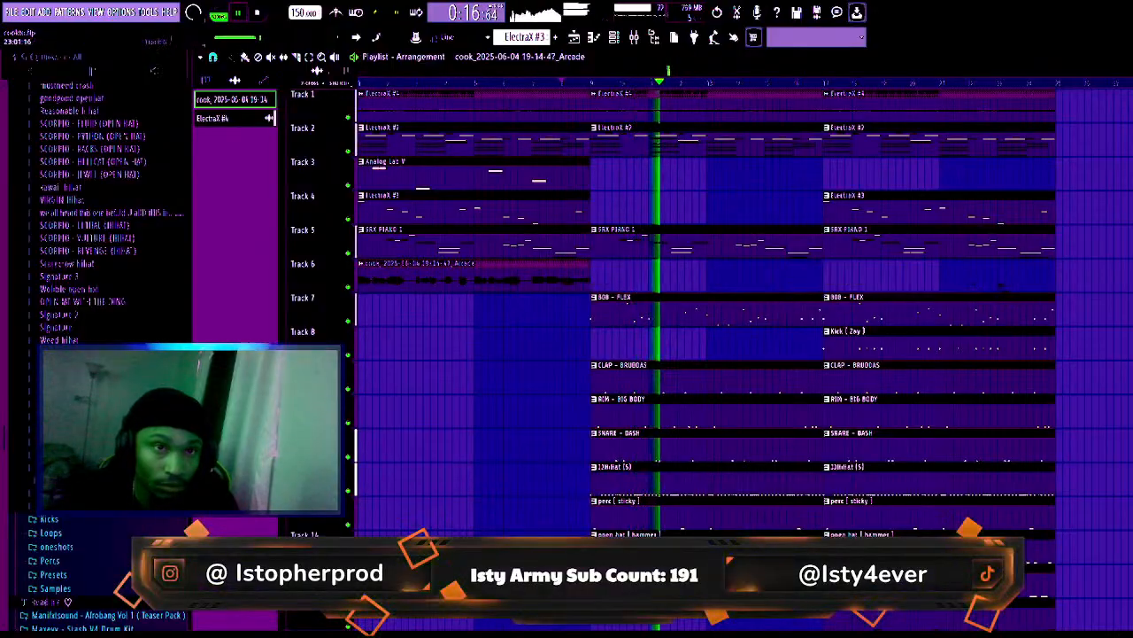
click(850, 275)
- Extend the arrangement at bar 25 with the previous section's clips, leaving out JJHiHat (5) and the Arcade audio, and check all tracks
scroll(774, 415, down, 2)
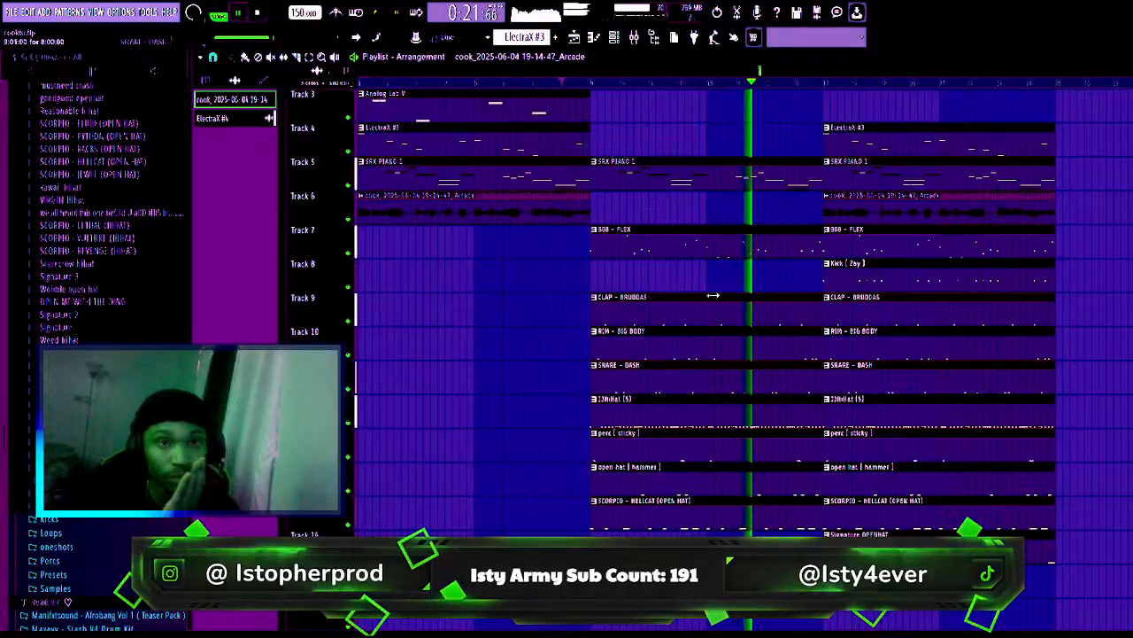
scroll(532, 226, up, 2)
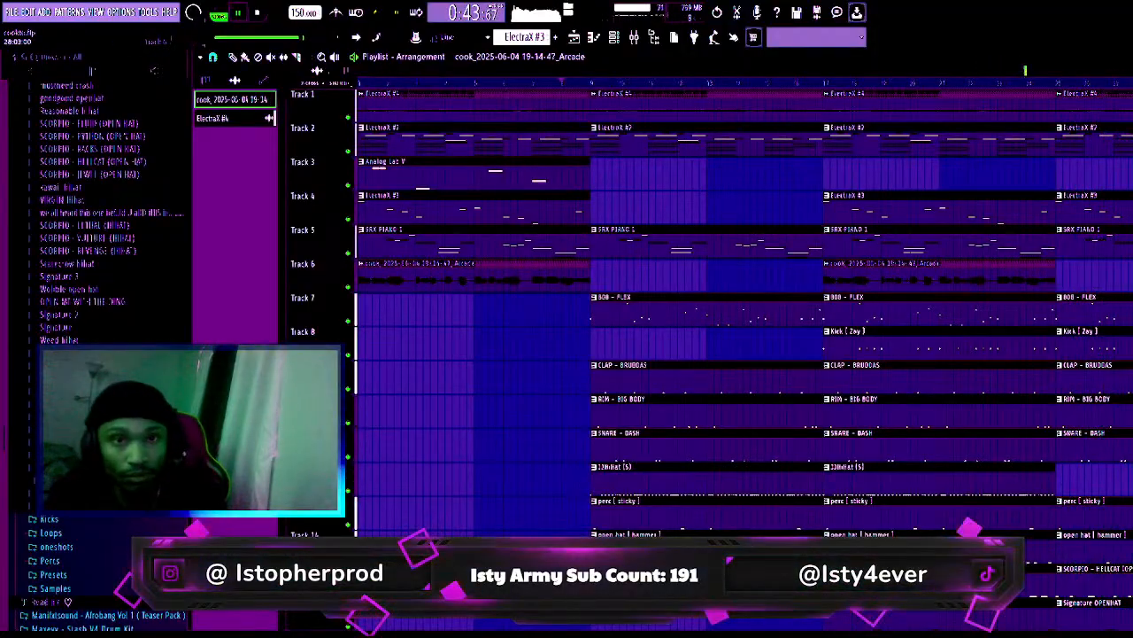
scroll(744, 301, down, 3)
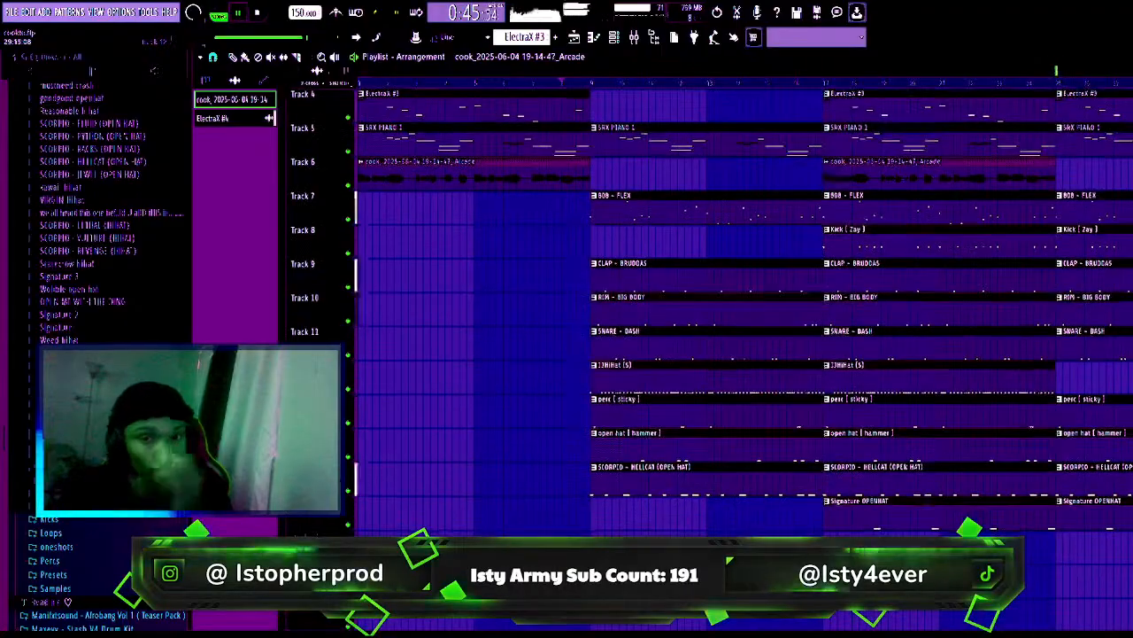
scroll(744, 301, up, 3)
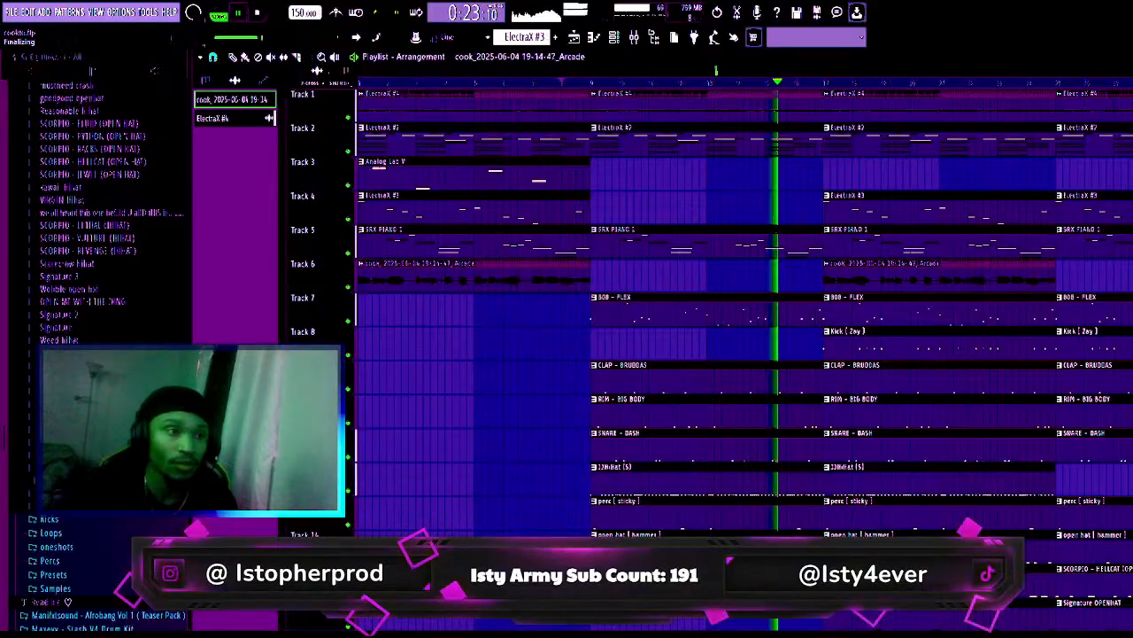
- Find the Gunnr Presets folder in the sample browser, load a preset from it, and collapse the folder
scroll(88, 354, down, 10)
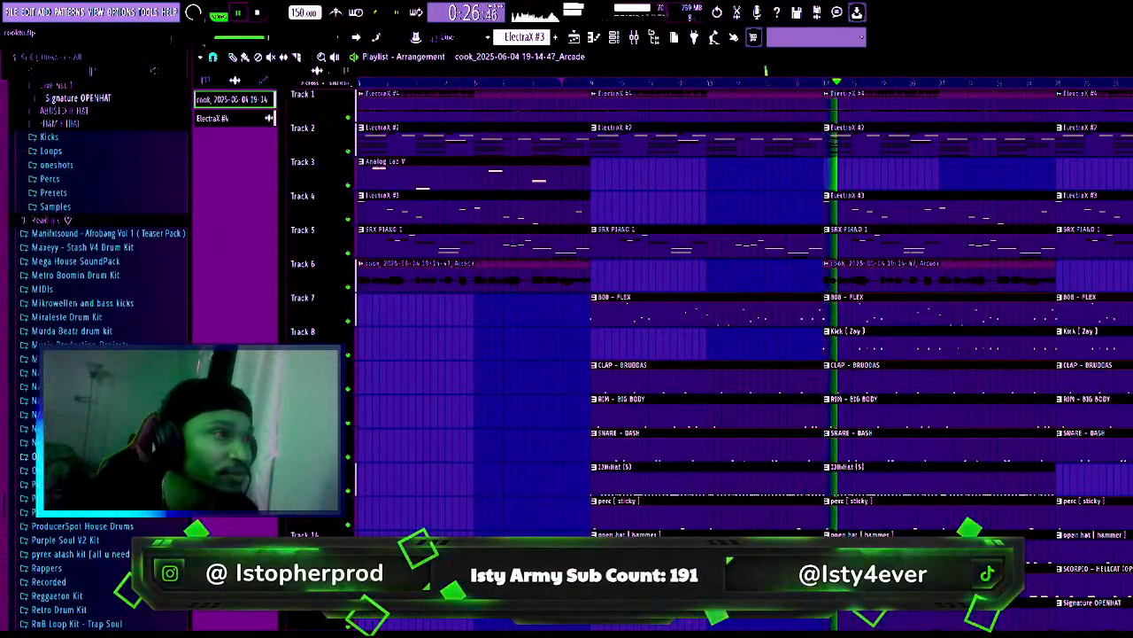
scroll(102, 310, up, 7)
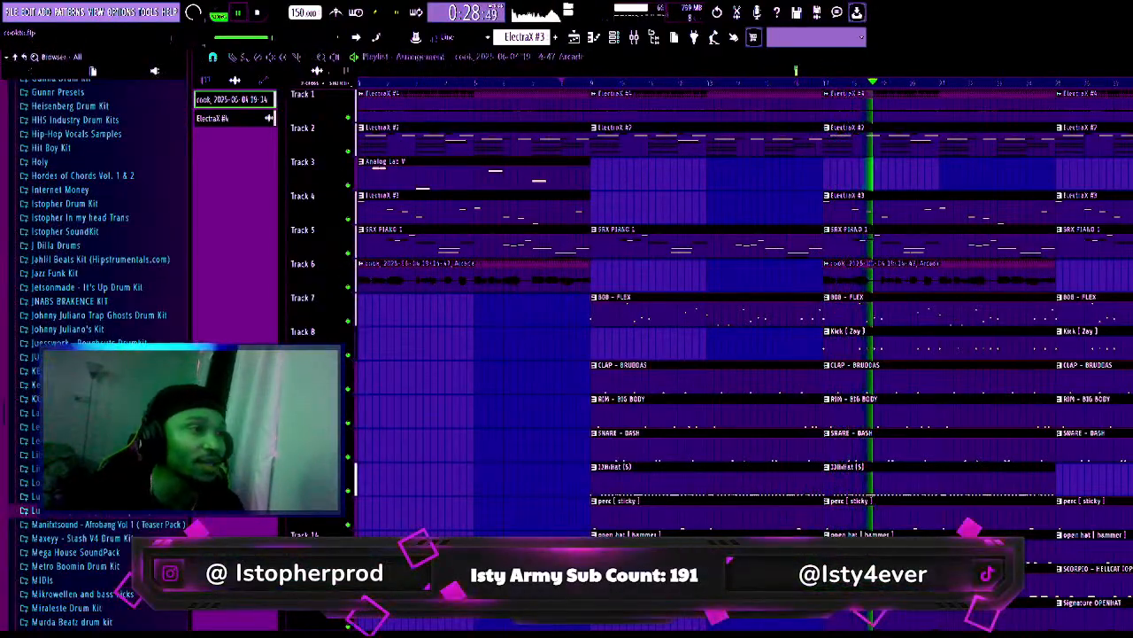
scroll(60, 303, up, 5)
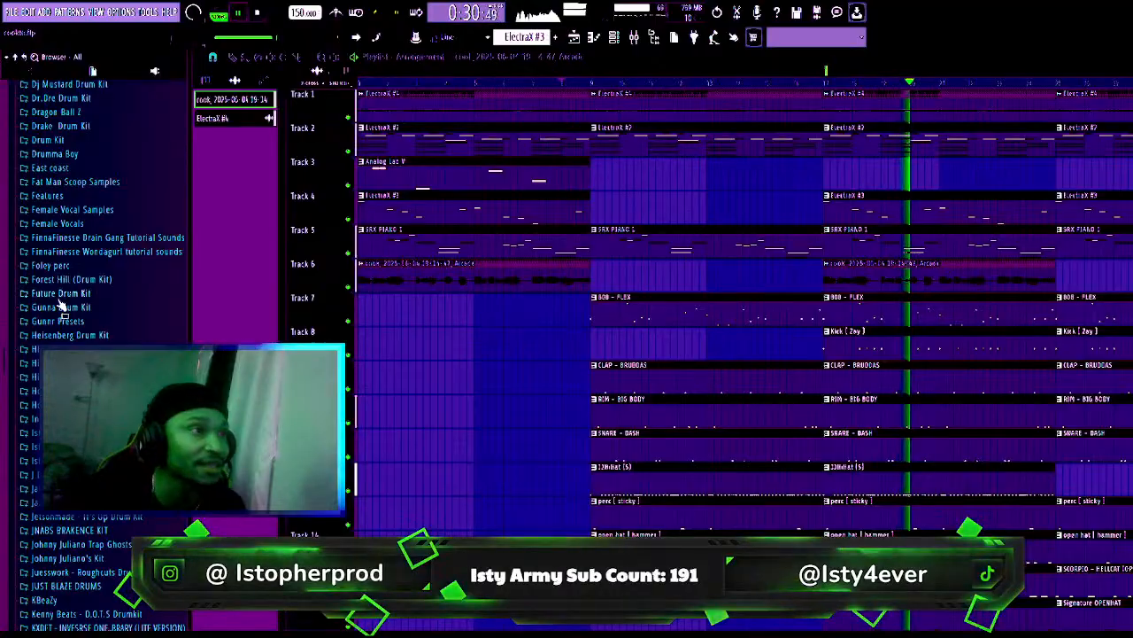
click(60, 321)
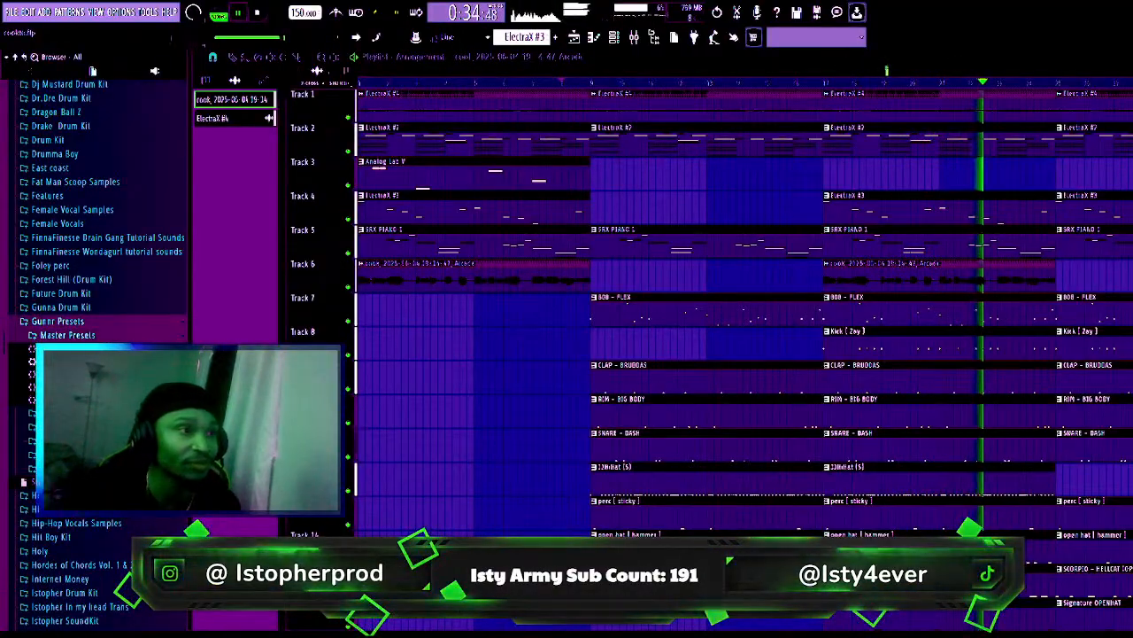
drag(80, 374, 115, 376)
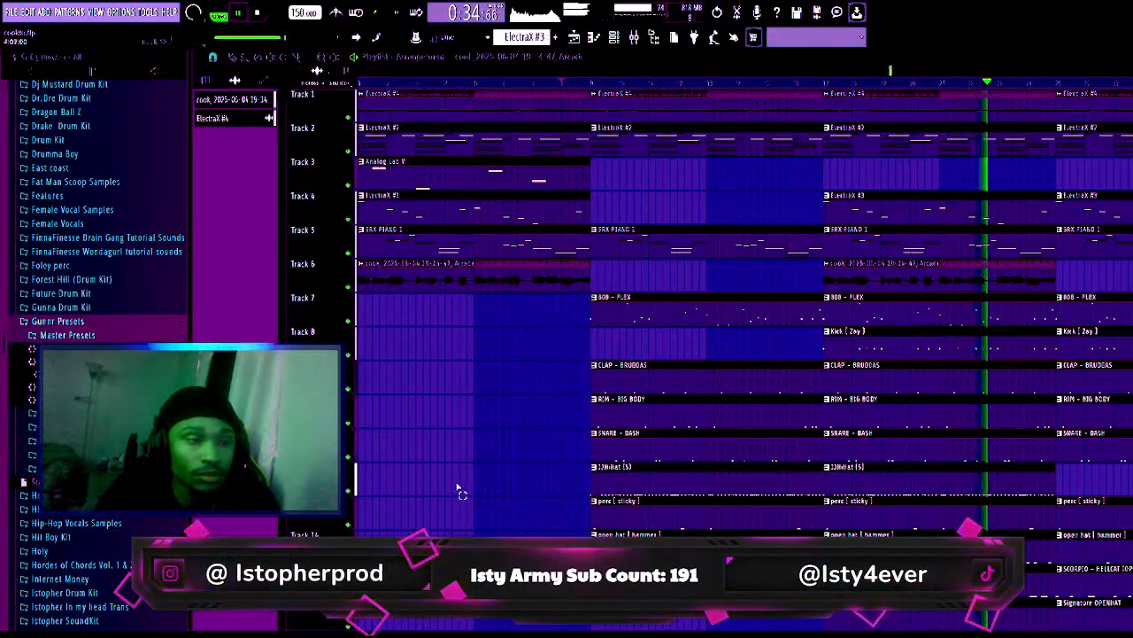
click(67, 323)
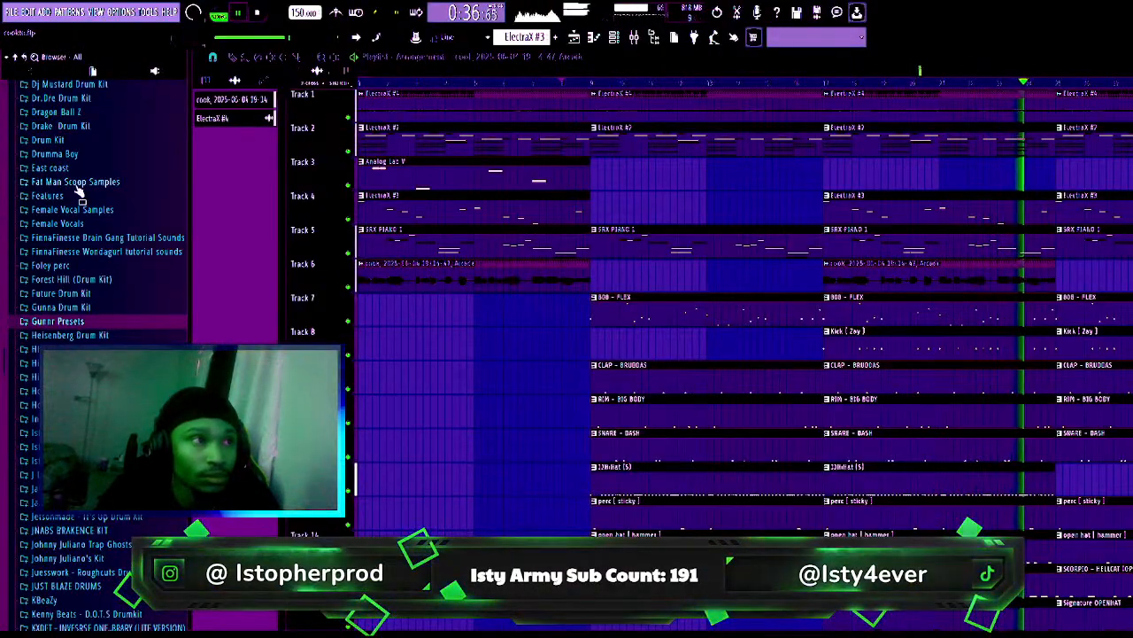
- Open the Istopher SoundKit folder and place the WeLoveYouIsty tag on Track 8 shortly after bar 6
scroll(78, 190, up, 7)
scroll(78, 191, down, 9)
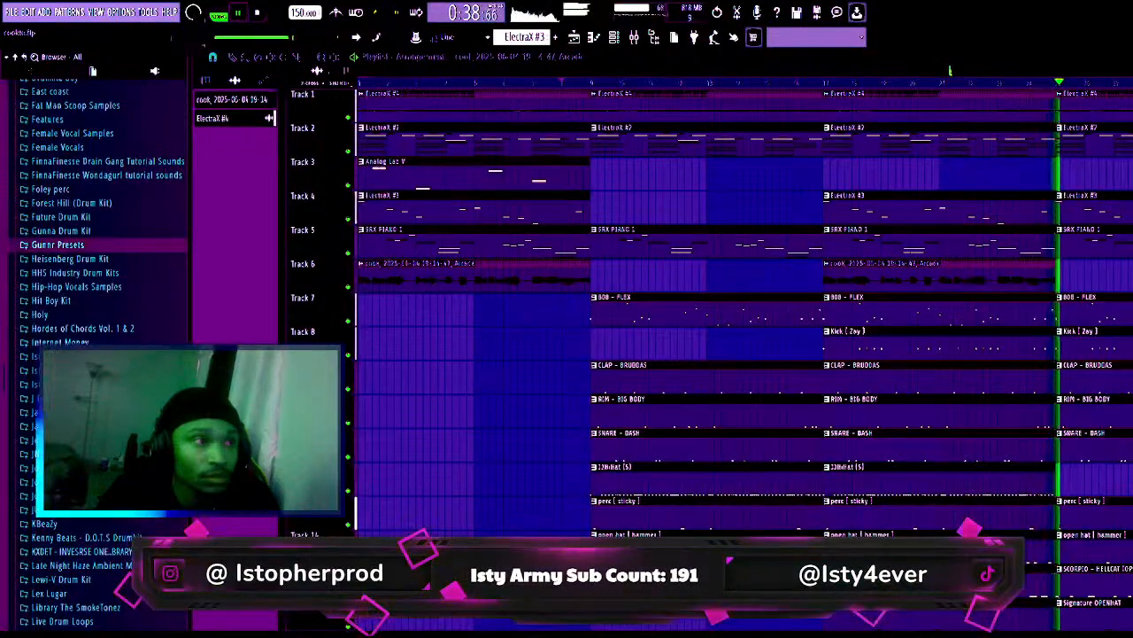
click(27, 383)
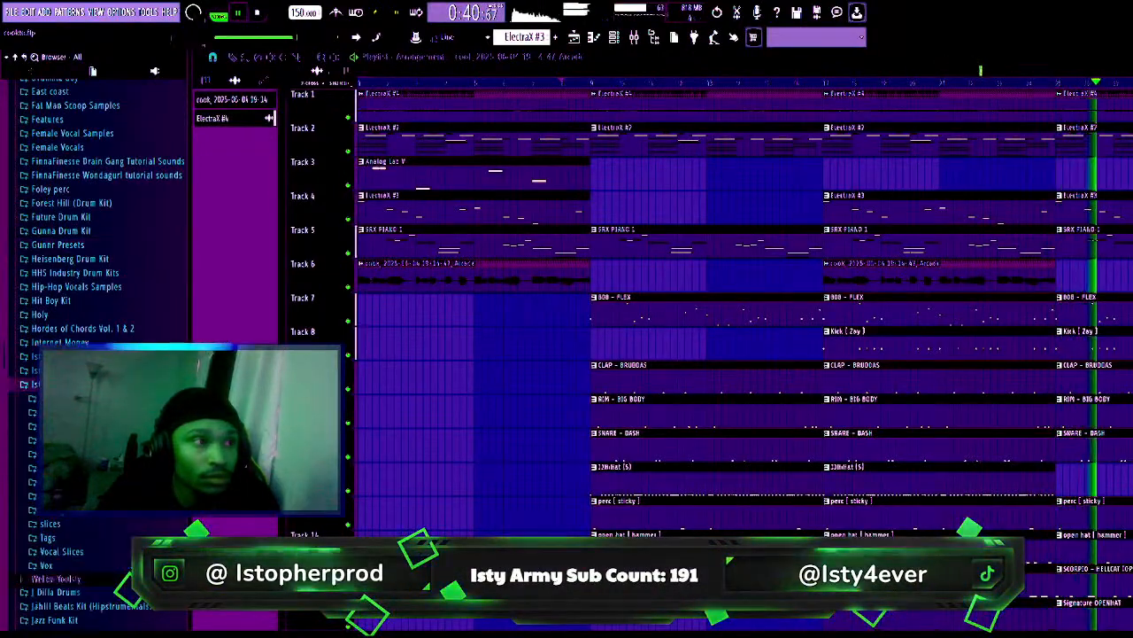
drag(414, 434, 508, 340)
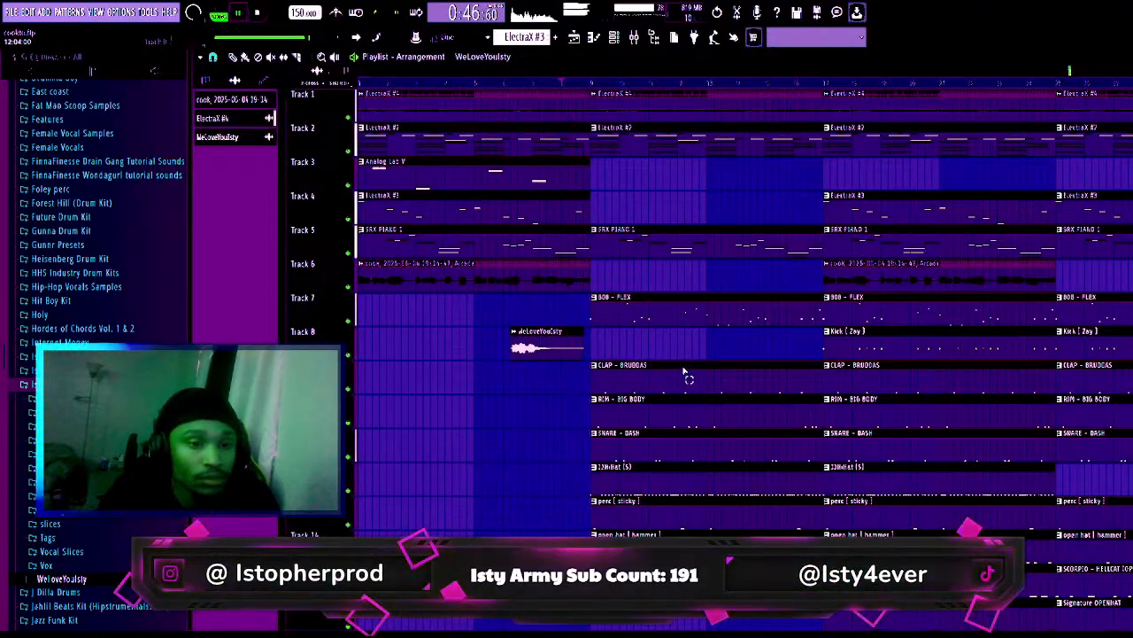
- Play the arrangement from the start to check the new tag and the section transitions
key(space)
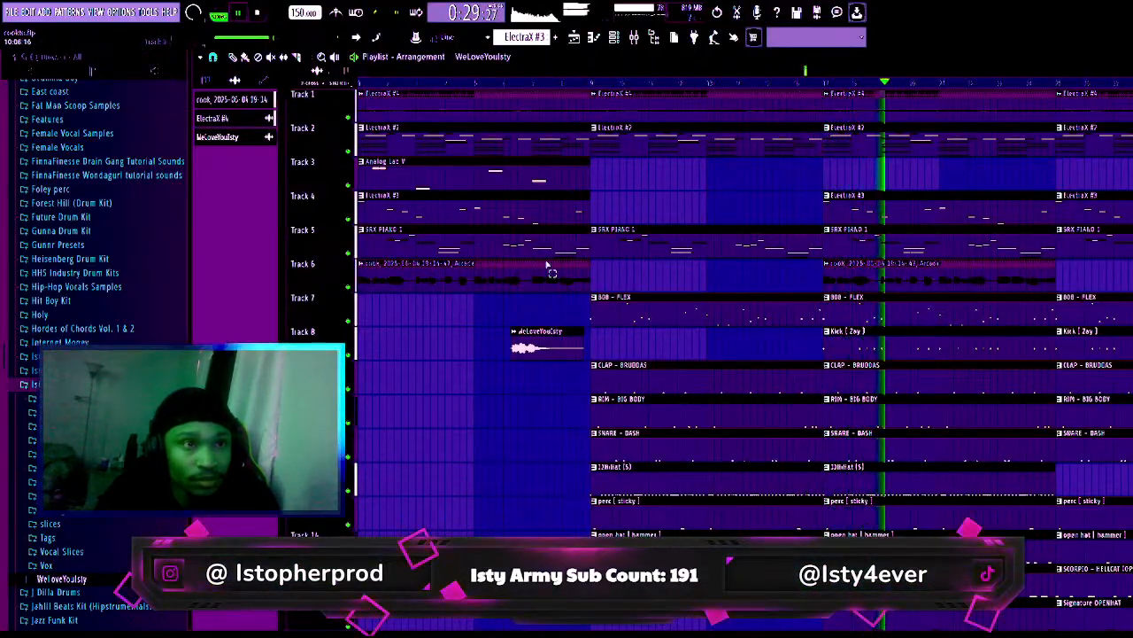
key(space)
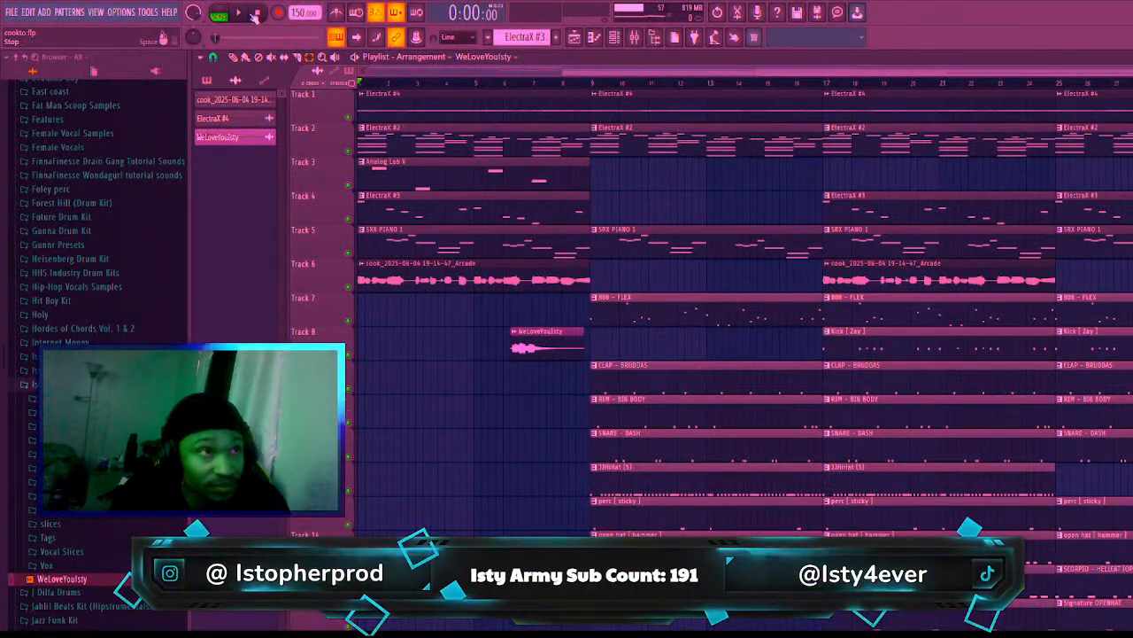
key(space)
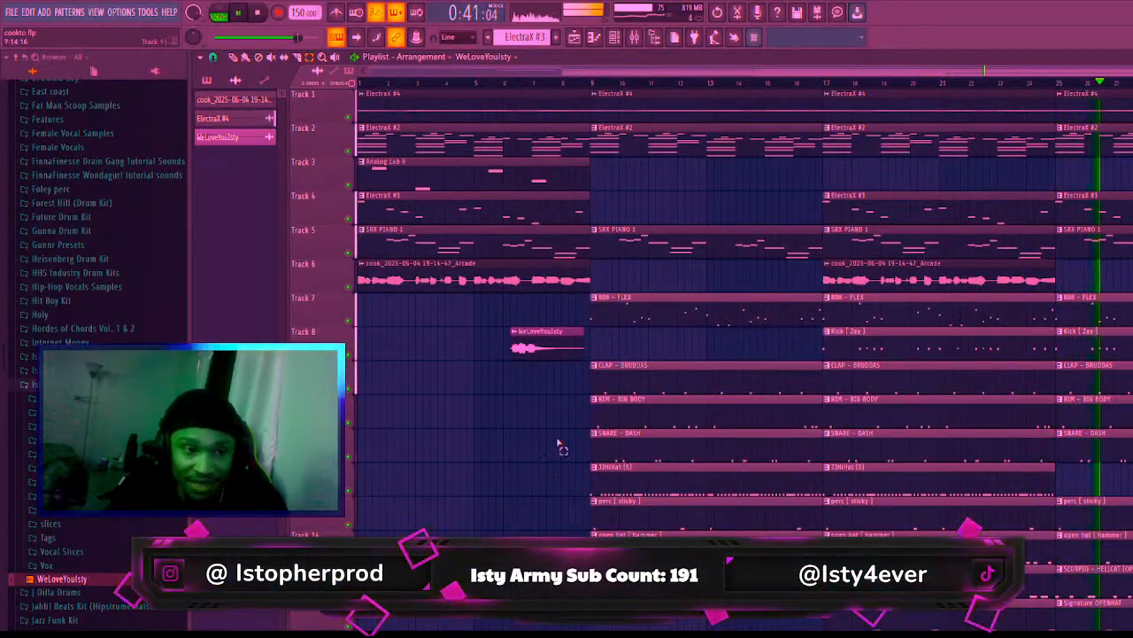
key(space)
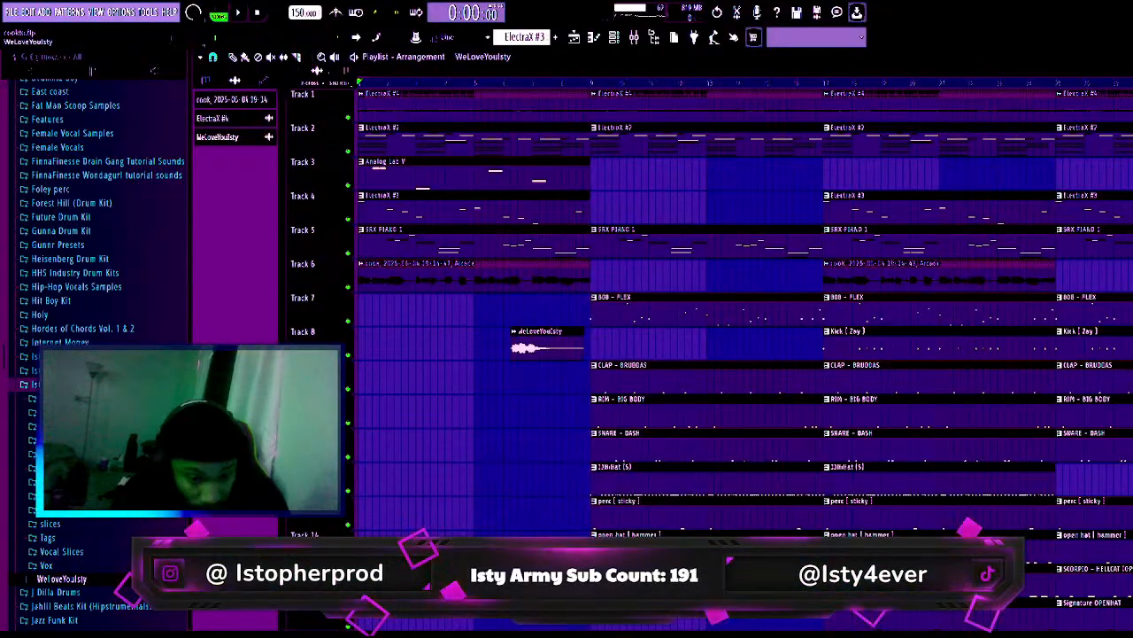
key(space)
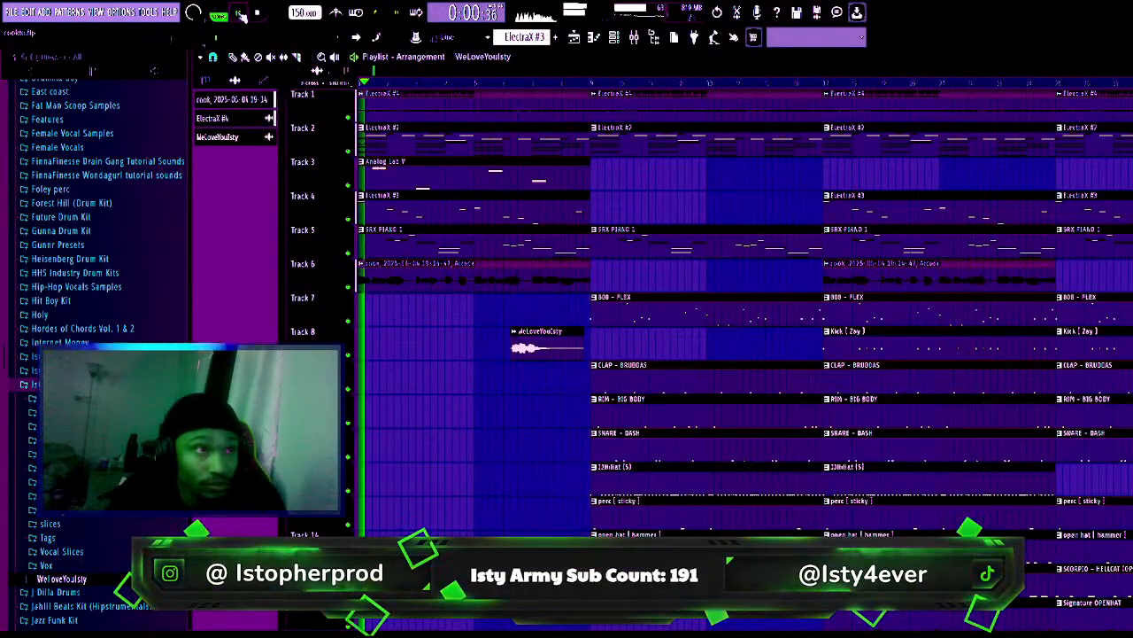